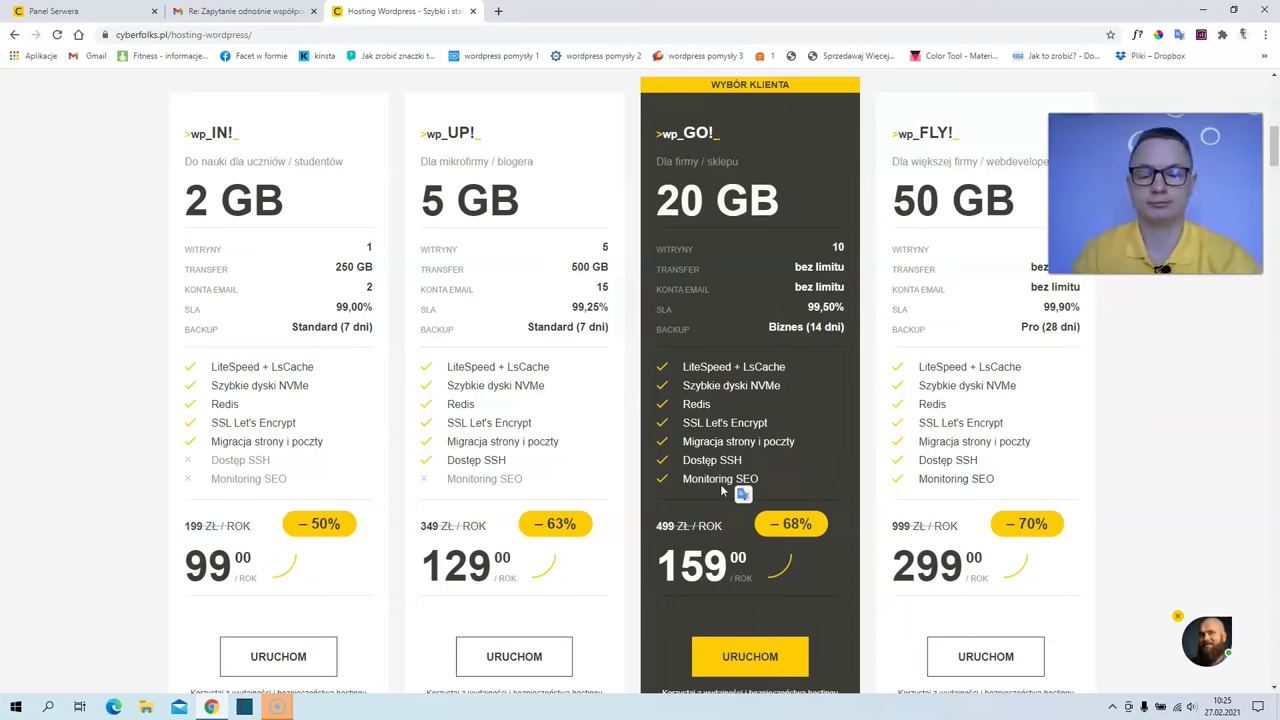
{"action": "left_click", "coordinate": [721, 489]}
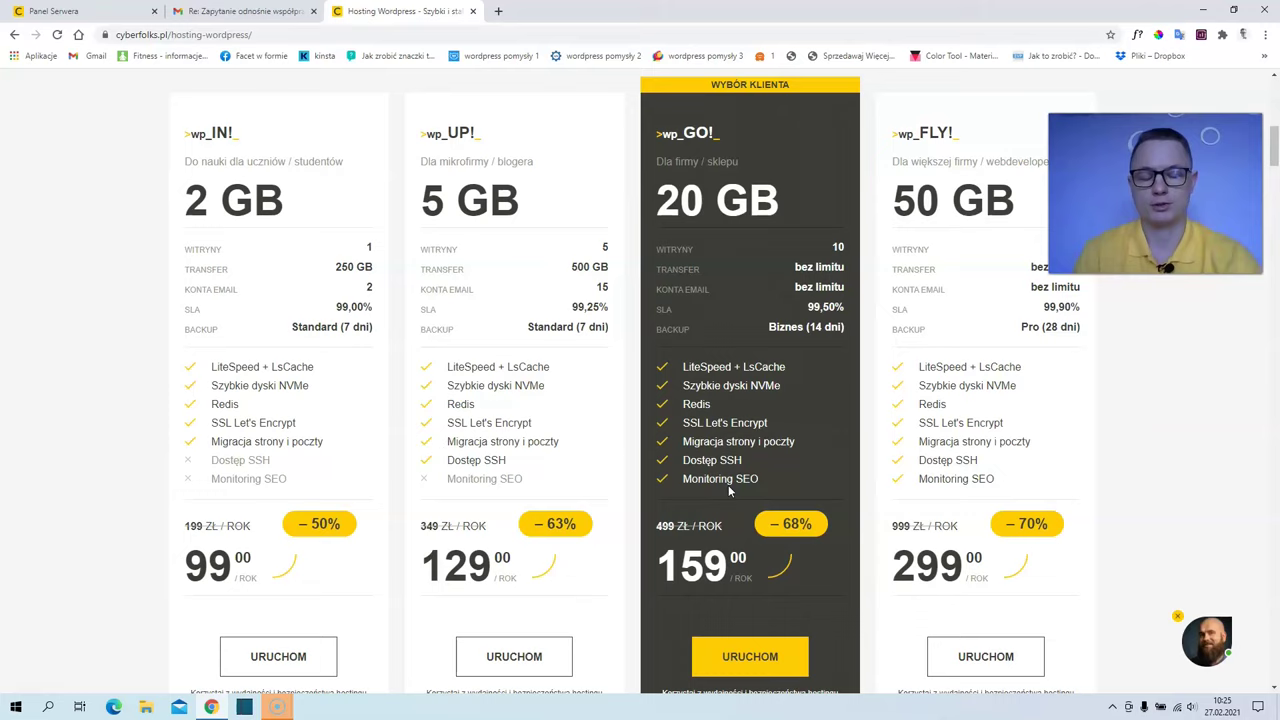
{"action": "left_click", "coordinate": [722, 490]}
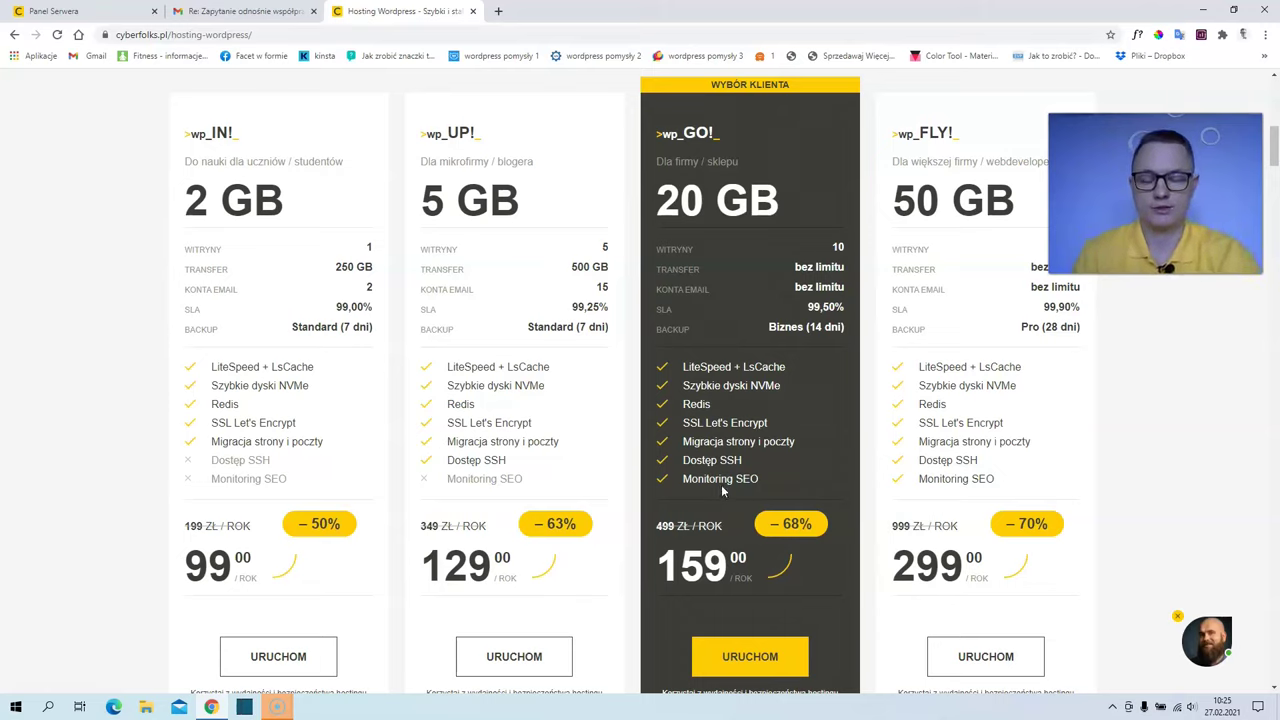
{"action": "left_click", "coordinate": [734, 300]}
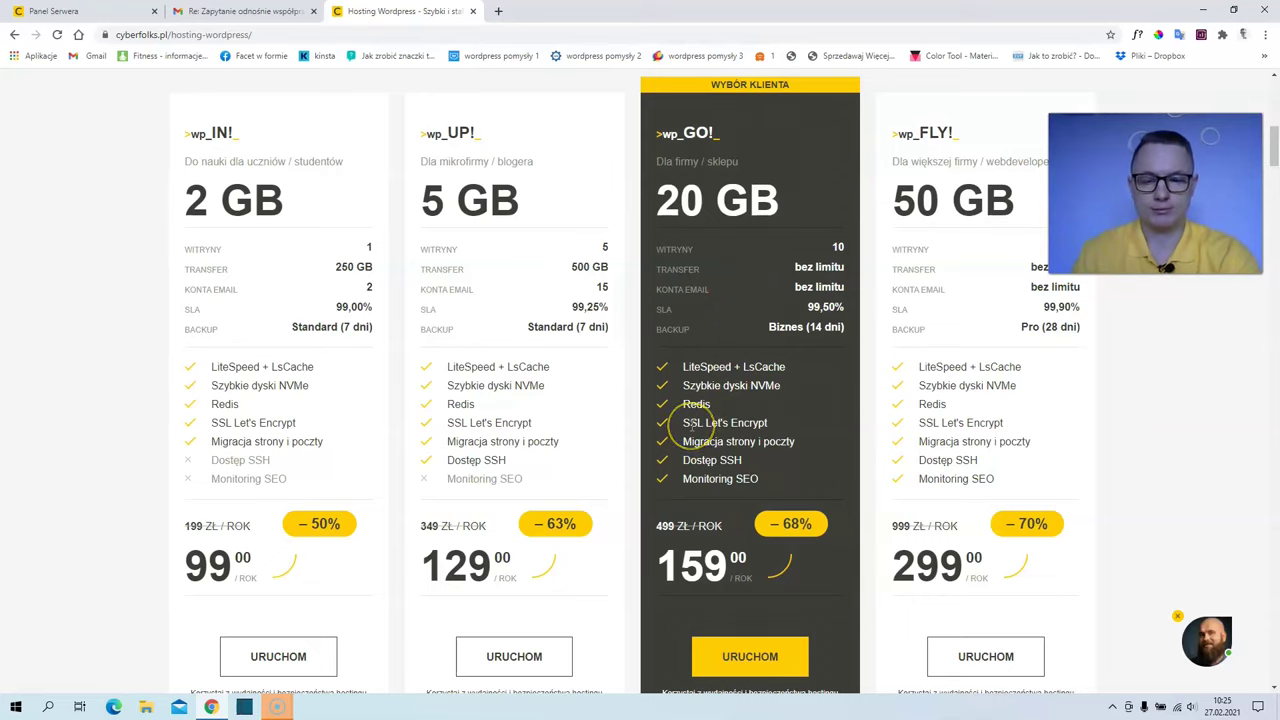
{"action": "left_click_drag", "start_coordinate": [692, 427], "coordinate": [719, 428]}
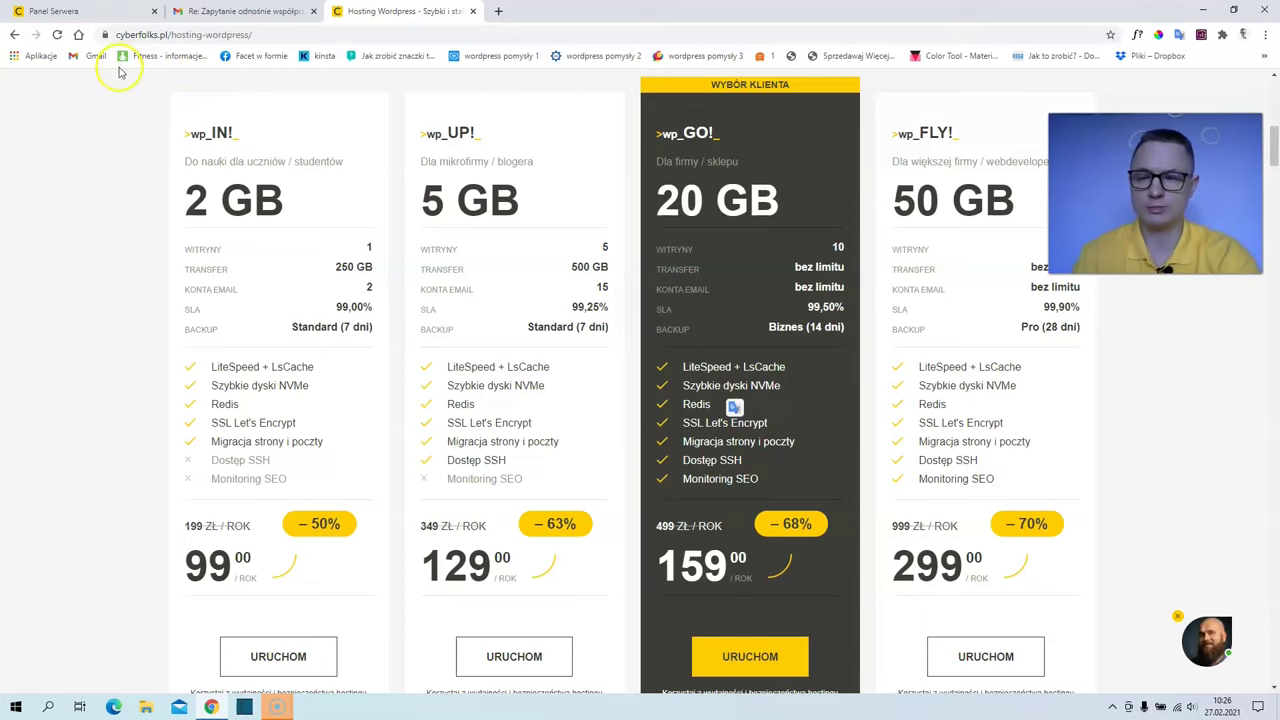
Switch to the server panel and add the domain missi.pl with SSL and the WordPress with Redis installation enabled.
{"action": "left_click", "coordinate": [108, 11]}
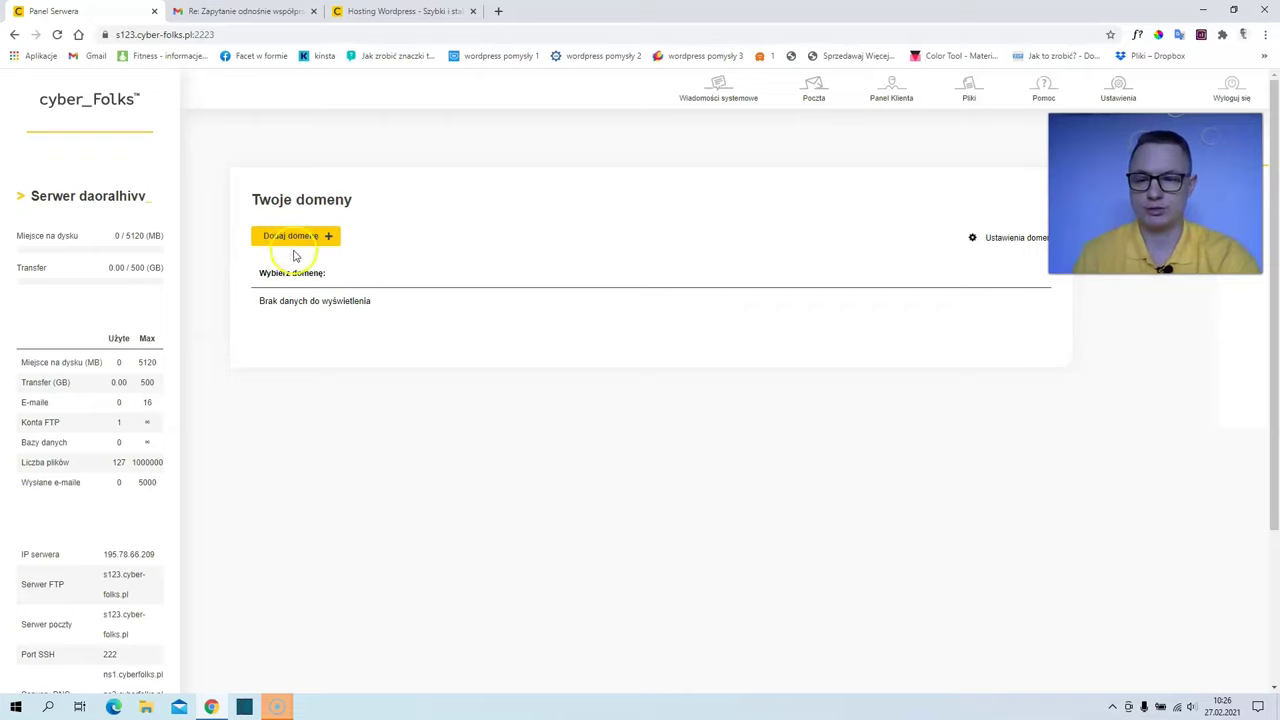
{"action": "left_click", "coordinate": [293, 242]}
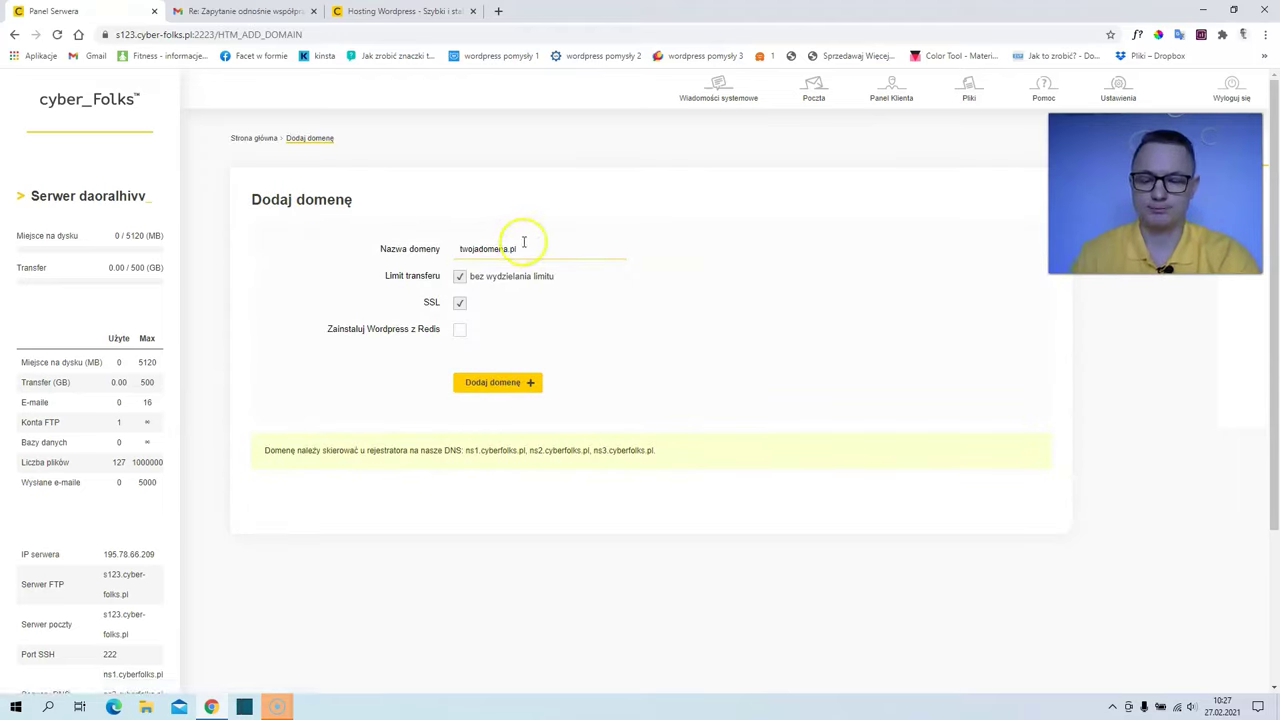
{"action": "left_click", "coordinate": [520, 245]}
{"action": "type", "text": "missi.pl"}
{"action": "left_click", "coordinate": [459, 329]}
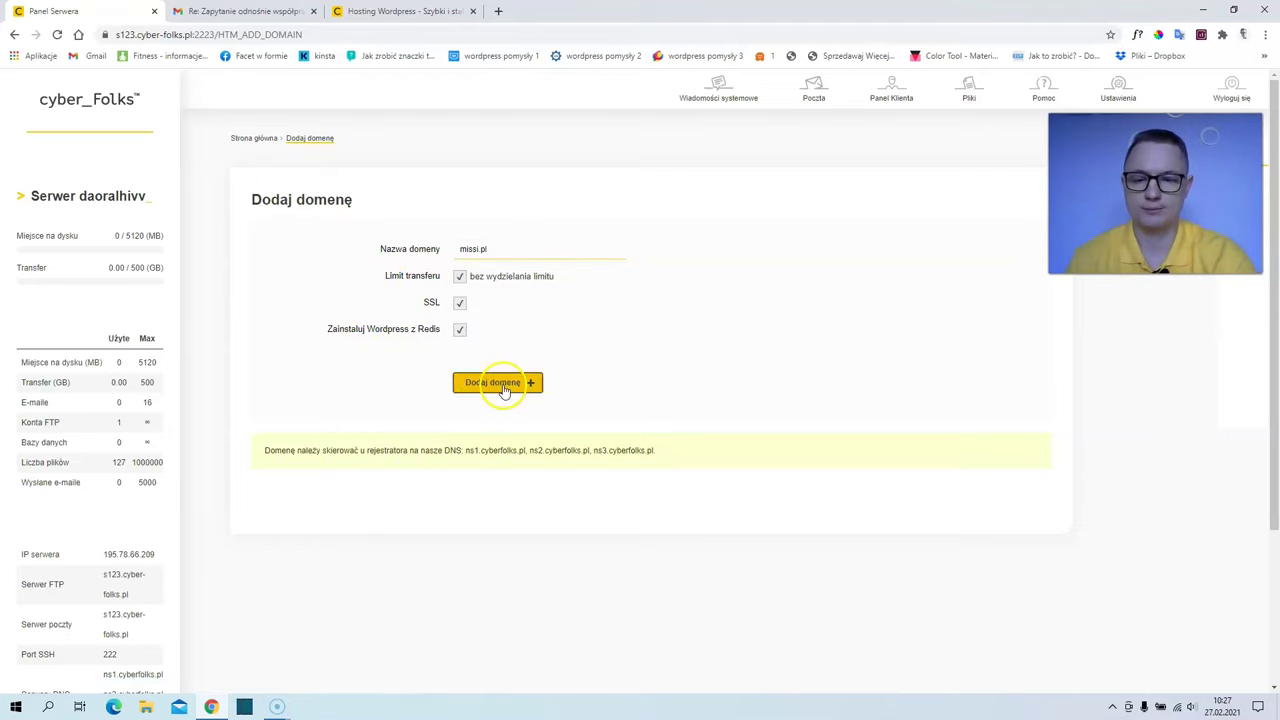
{"action": "left_click", "coordinate": [503, 387]}
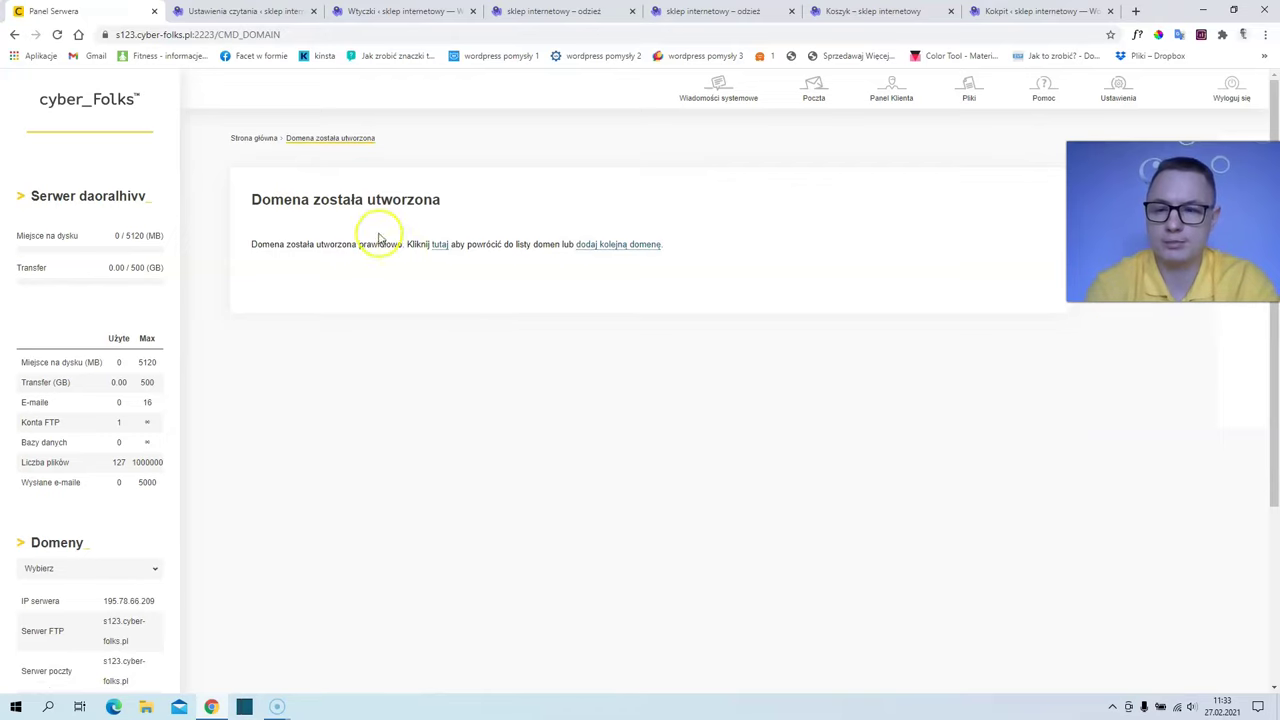
Open the SSL certificate settings for the domain missi.pl.
{"action": "left_click", "coordinate": [258, 139]}
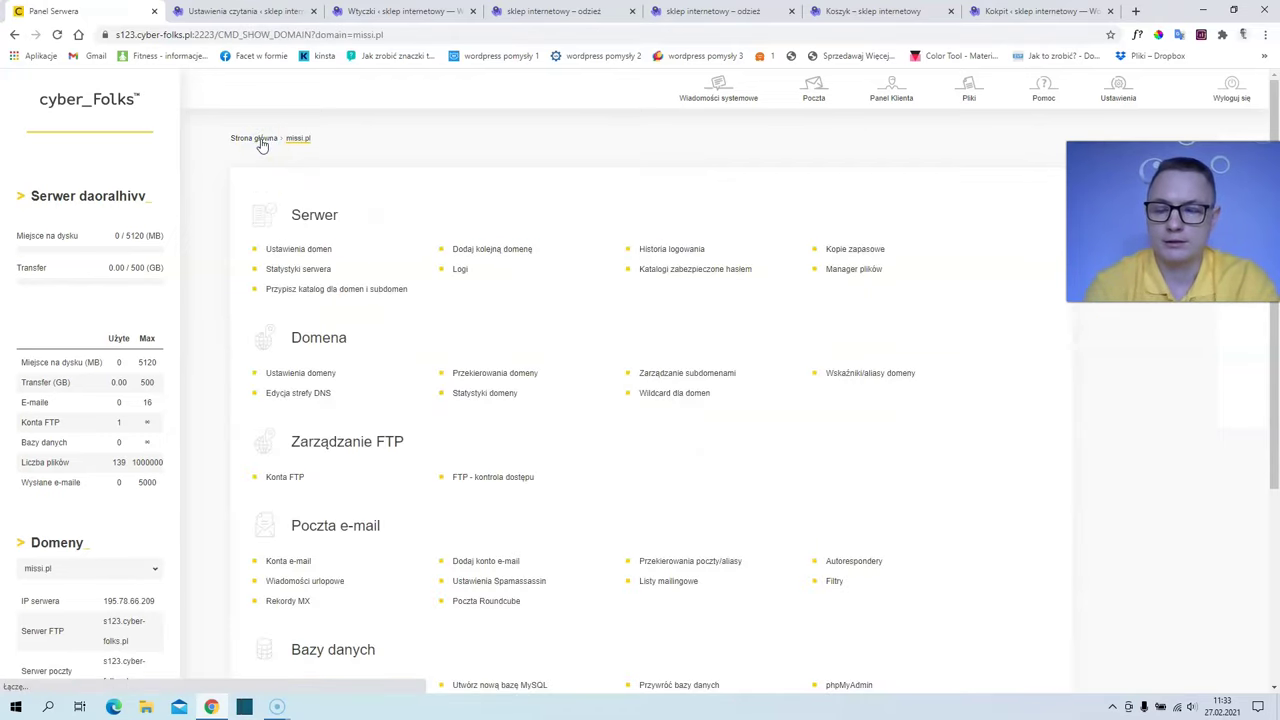
{"action": "scroll", "coordinate": [335, 235], "scroll_direction": "down", "scroll_amount": 3}
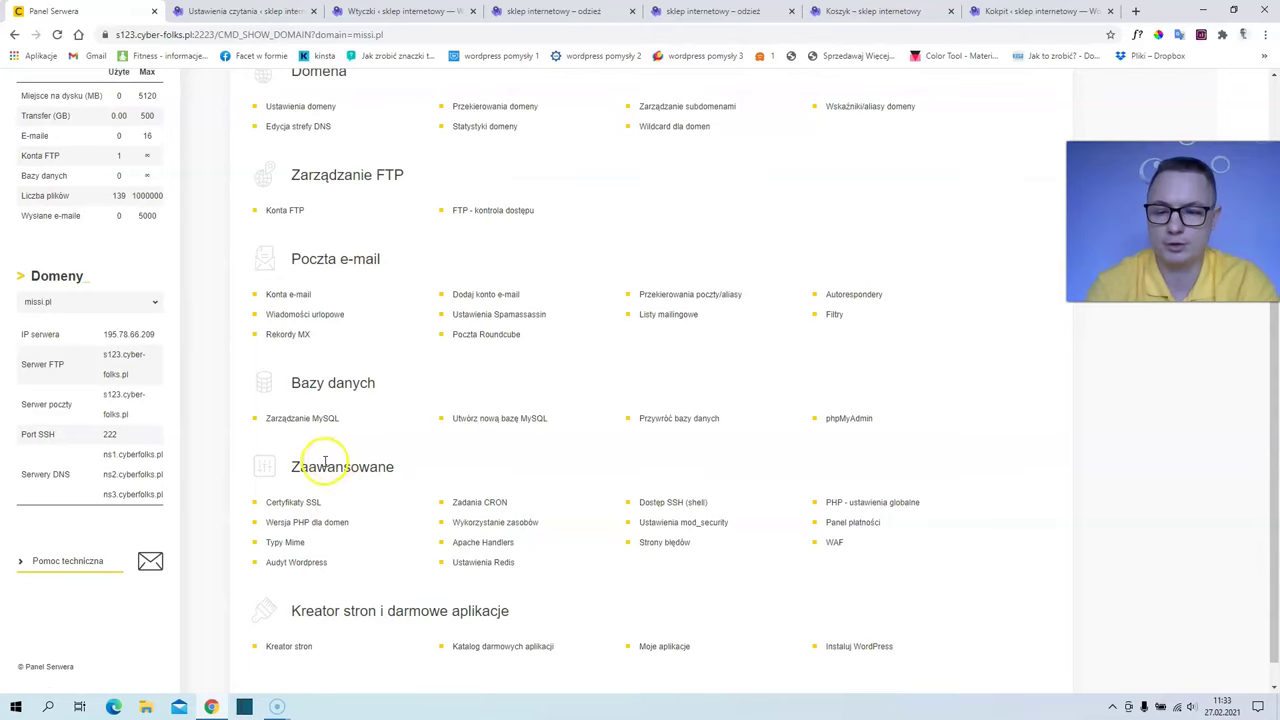
{"action": "left_click", "coordinate": [293, 505]}
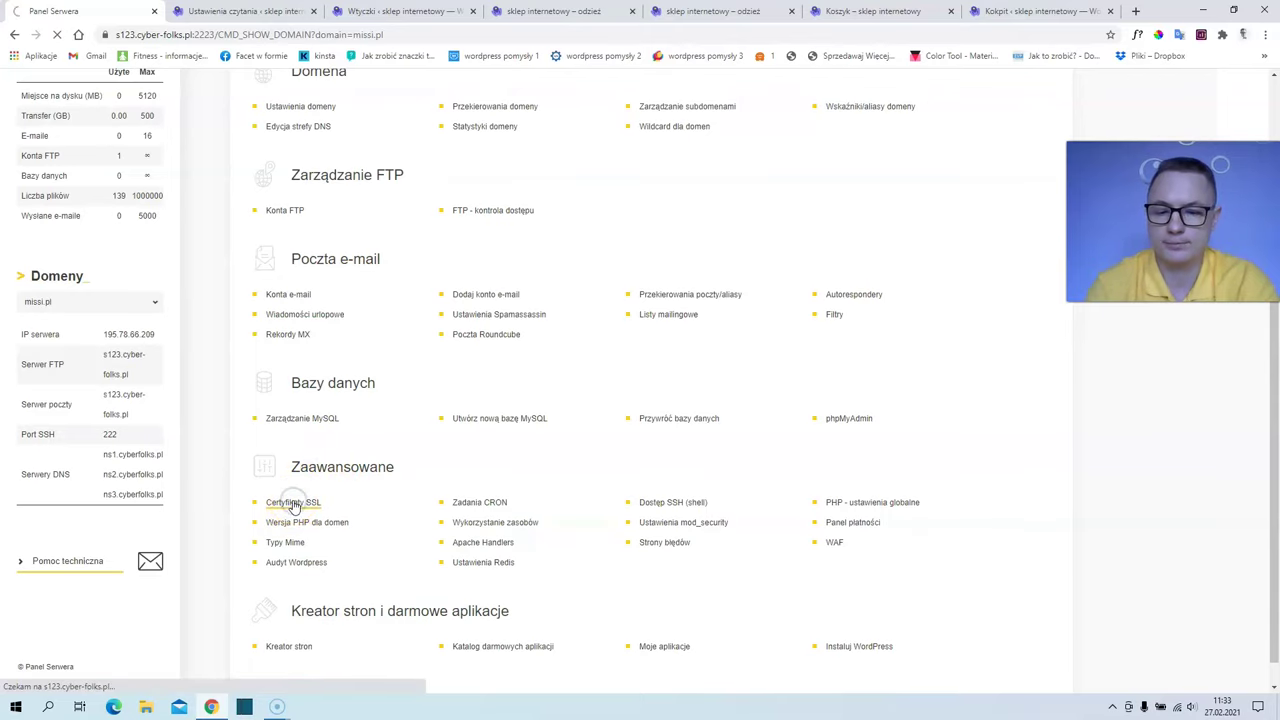
{"action": "left_click", "coordinate": [328, 445]}
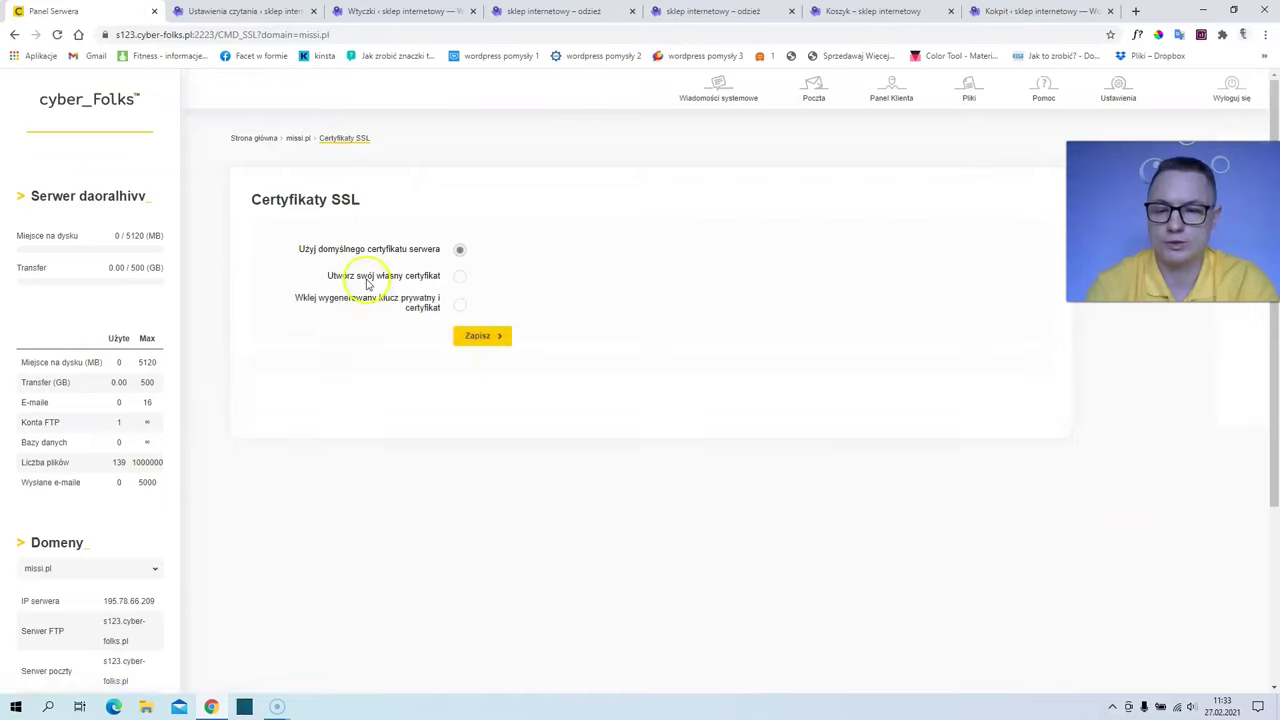
Create an own certificate for missi.pl using the free Let's Encrypt option and save it.
{"action": "left_click", "coordinate": [458, 275]}
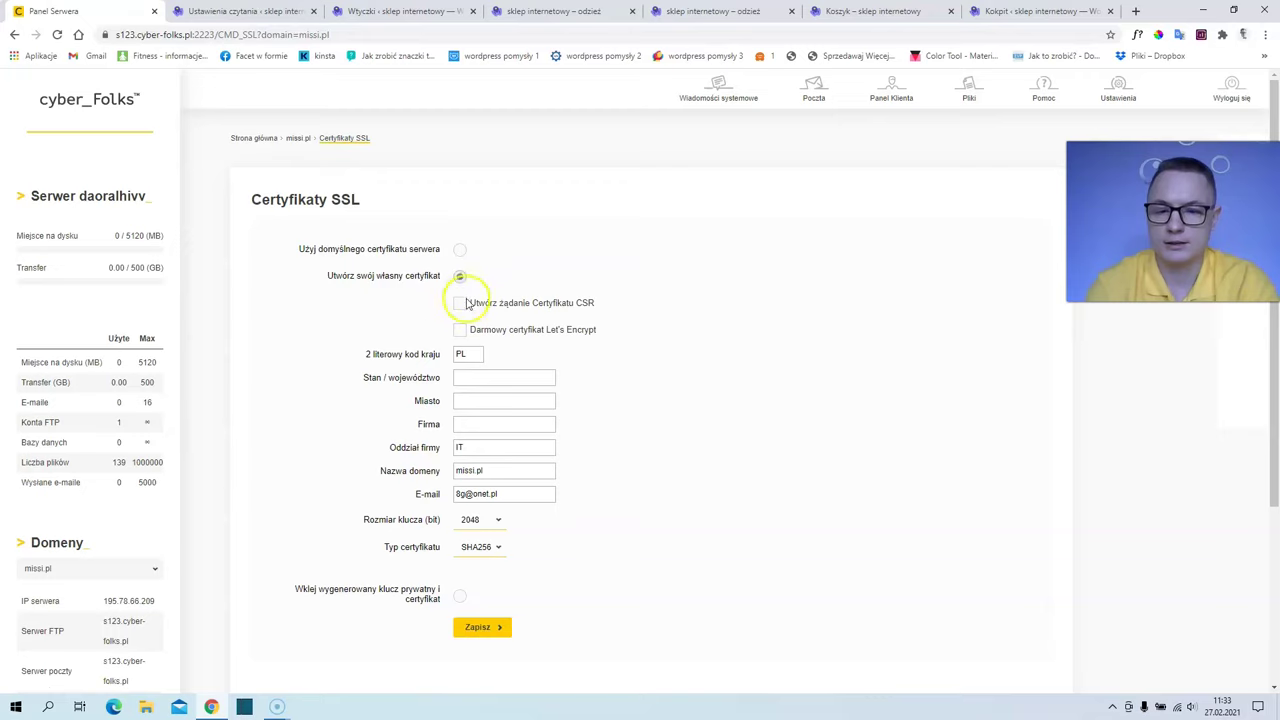
{"action": "left_click", "coordinate": [460, 331]}
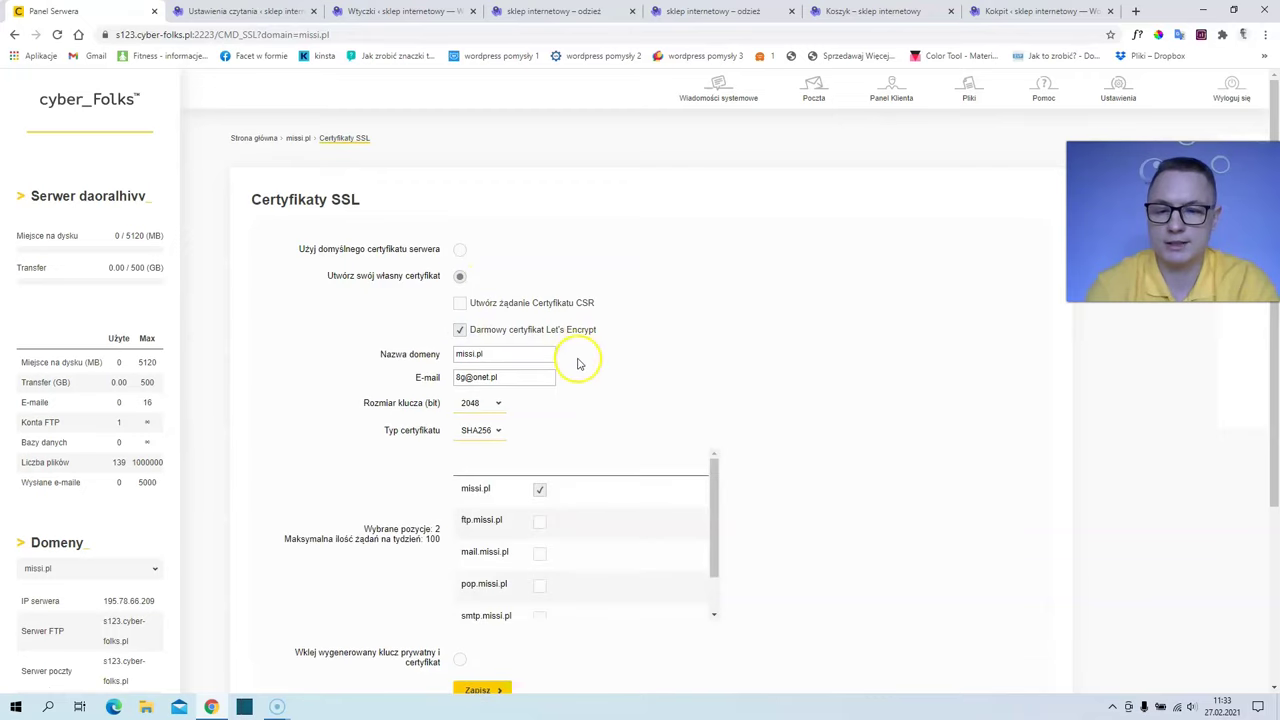
{"action": "scroll", "coordinate": [572, 360], "scroll_direction": "down", "scroll_amount": 2}
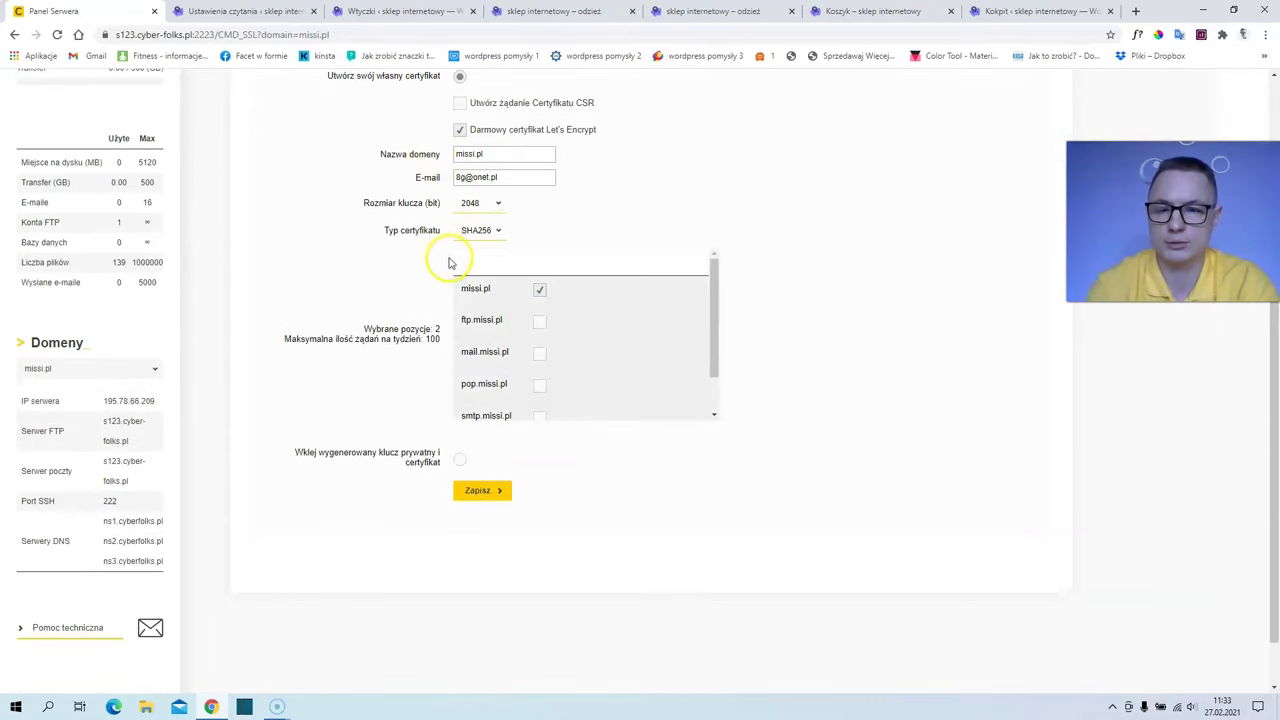
{"action": "scroll", "coordinate": [452, 268], "scroll_direction": "down", "scroll_amount": 1}
{"action": "left_click", "coordinate": [474, 435]}
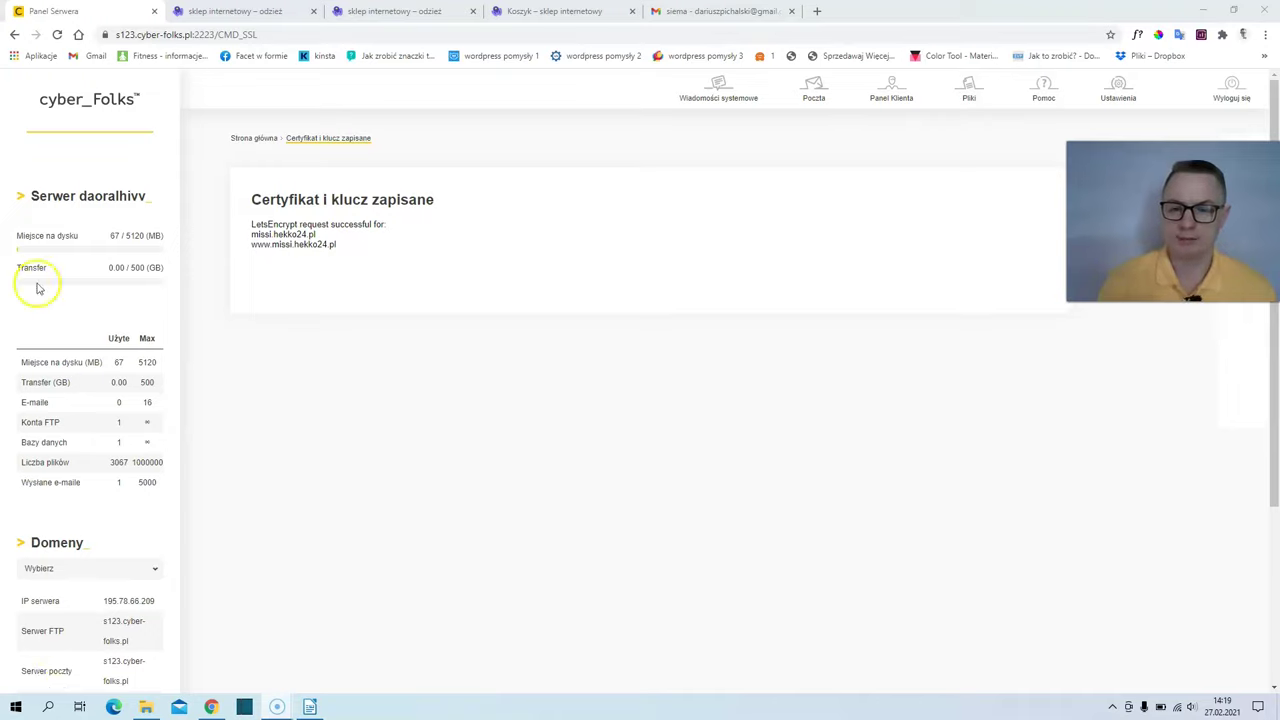
Look through the management options of the domain missi.hekko24.pl and return to the domain list.
{"action": "left_click", "coordinate": [252, 139]}
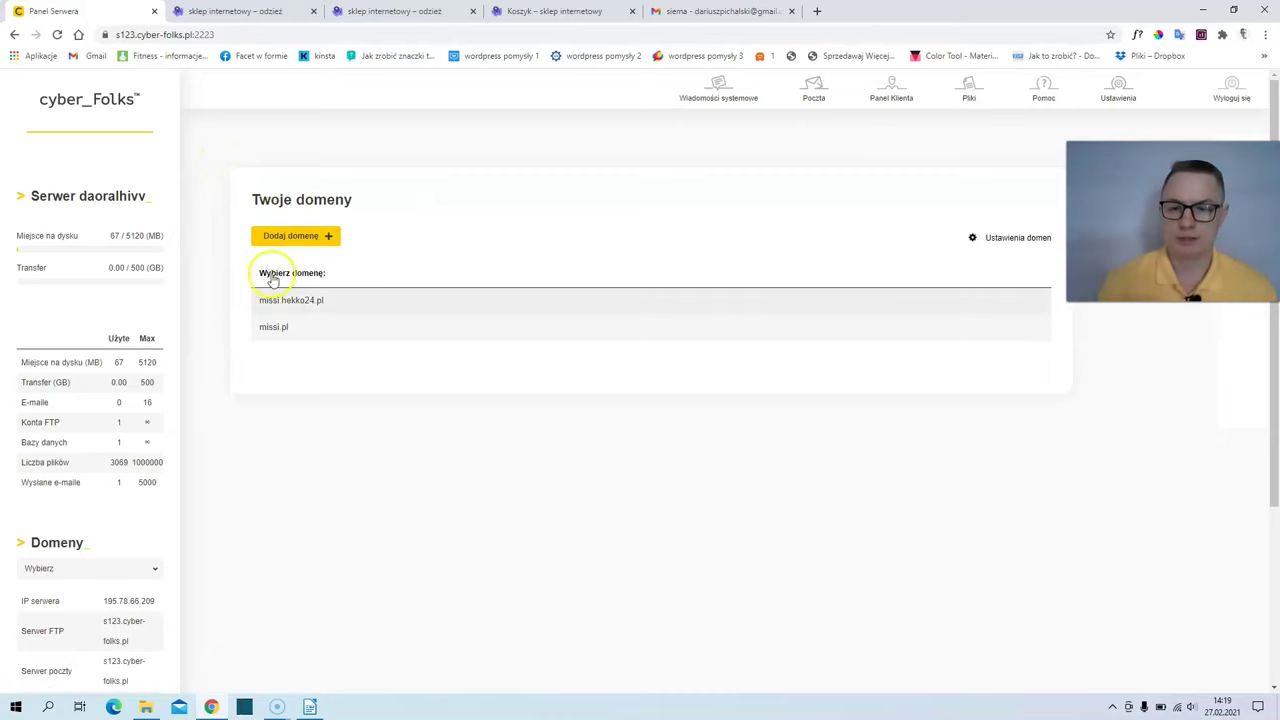
{"action": "left_click", "coordinate": [280, 305]}
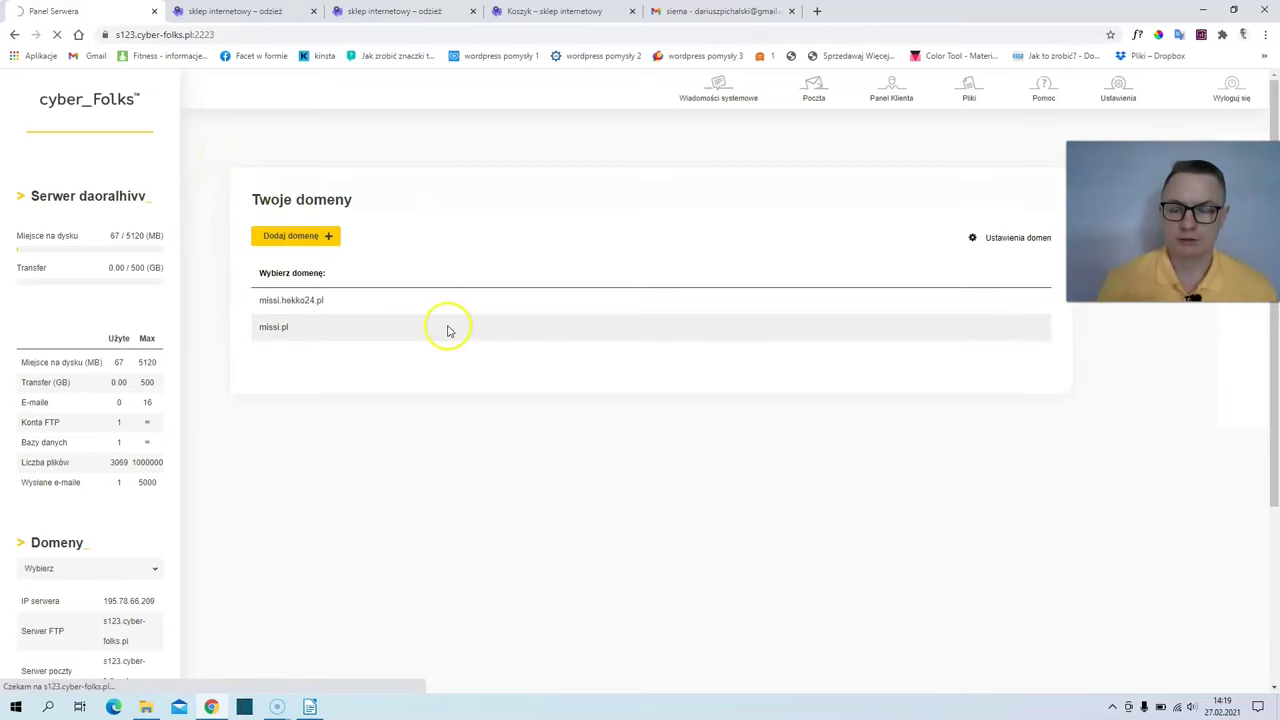
{"action": "scroll", "coordinate": [537, 434], "scroll_direction": "down", "scroll_amount": 3}
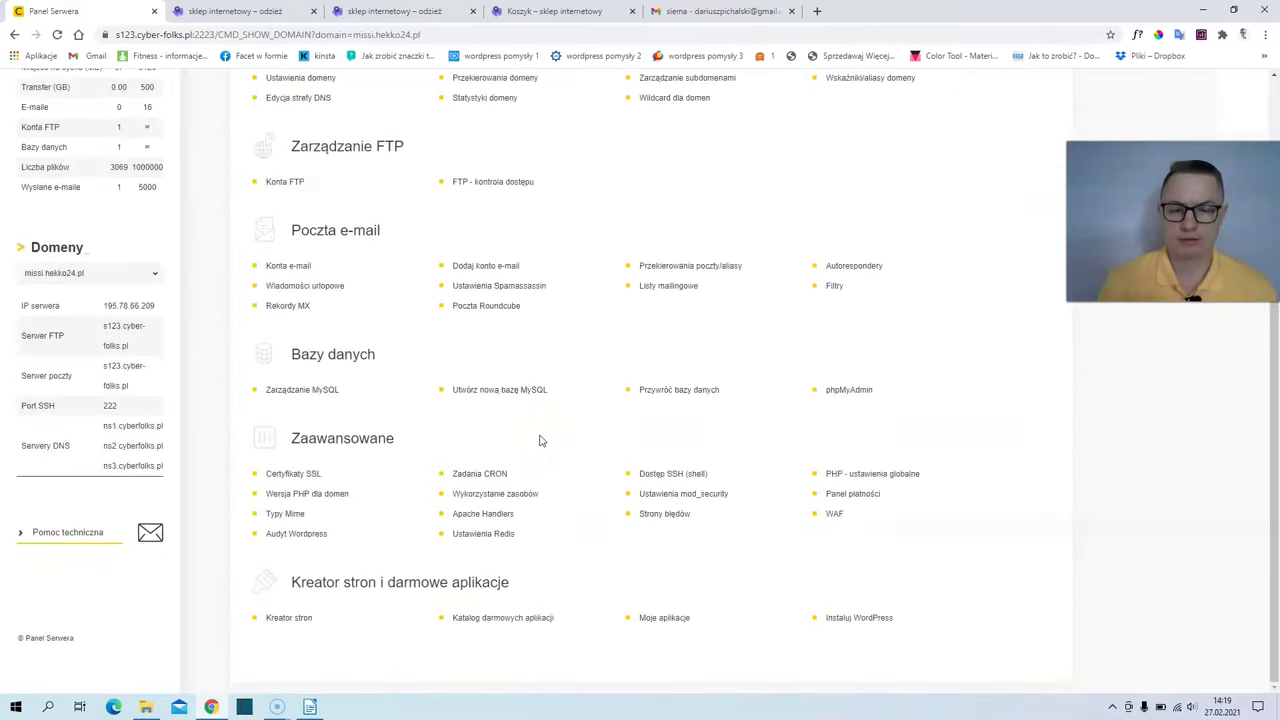
{"action": "scroll", "coordinate": [540, 437], "scroll_direction": "up", "scroll_amount": 3}
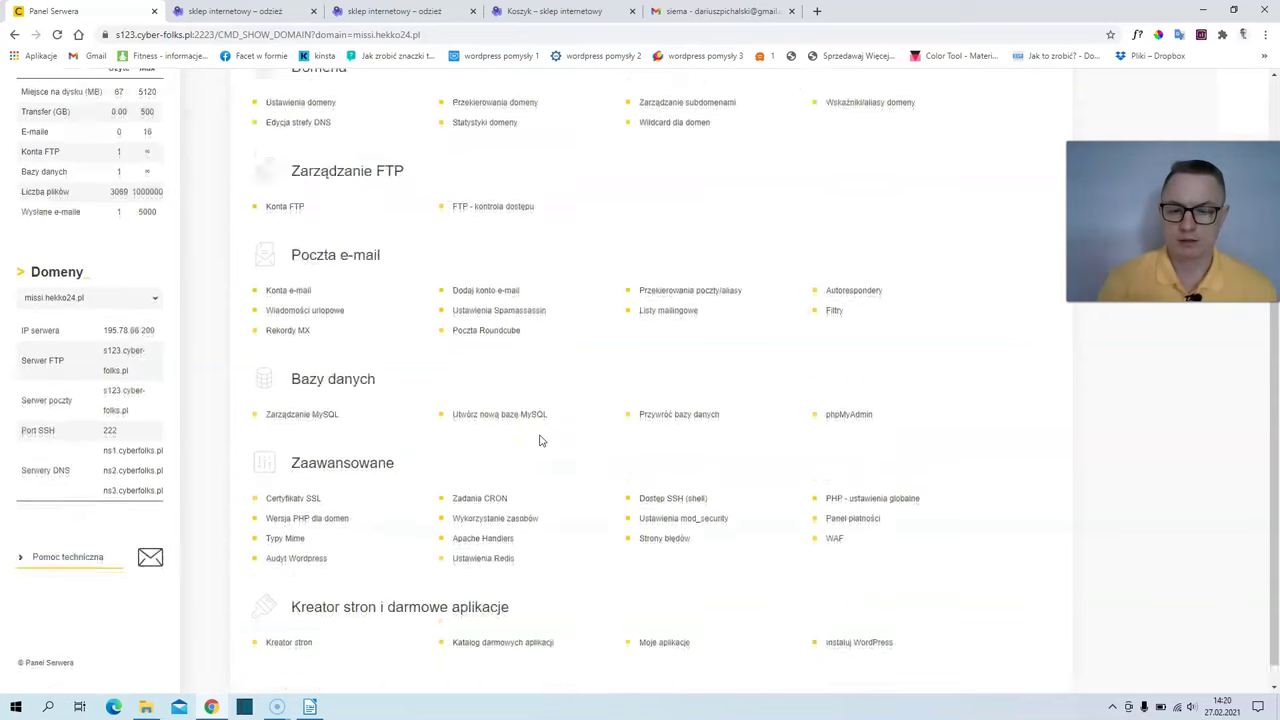
{"action": "scroll", "coordinate": [540, 437], "scroll_direction": "down", "scroll_amount": 2}
{"action": "scroll", "coordinate": [540, 437], "scroll_direction": "up", "scroll_amount": 2}
{"action": "left_click", "coordinate": [250, 141]}
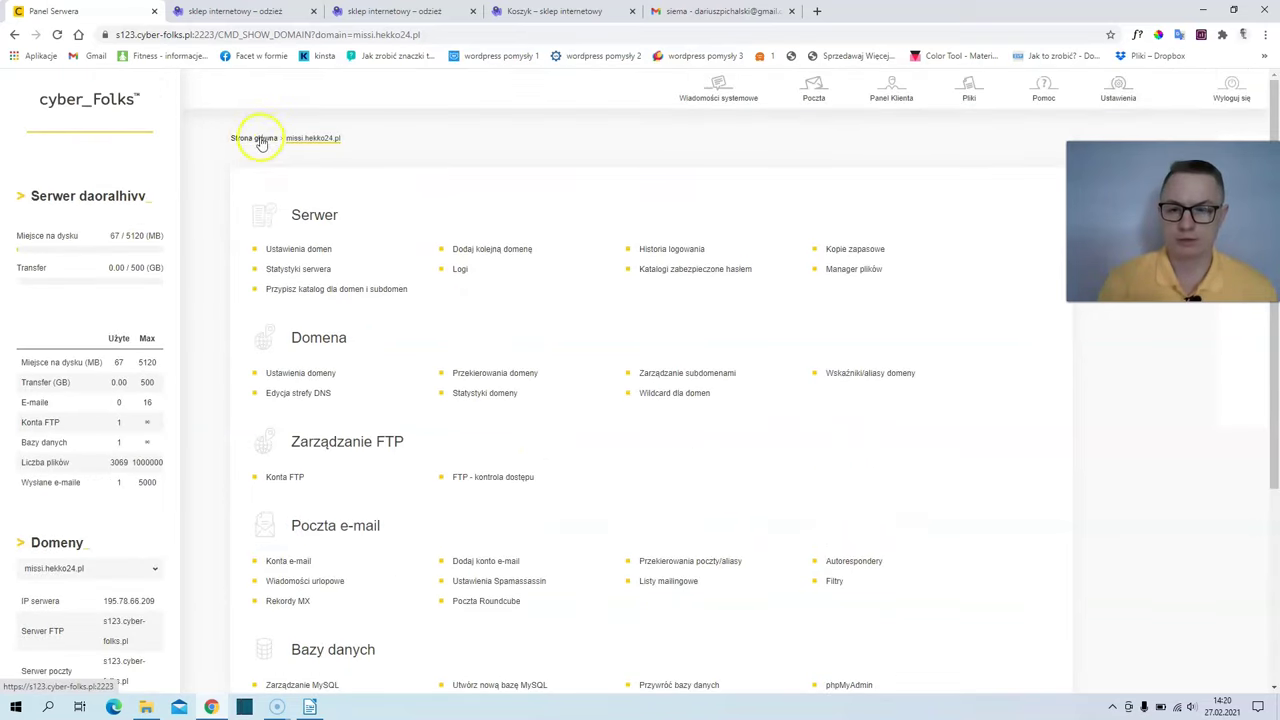
{"action": "left_click", "coordinate": [240, 139]}
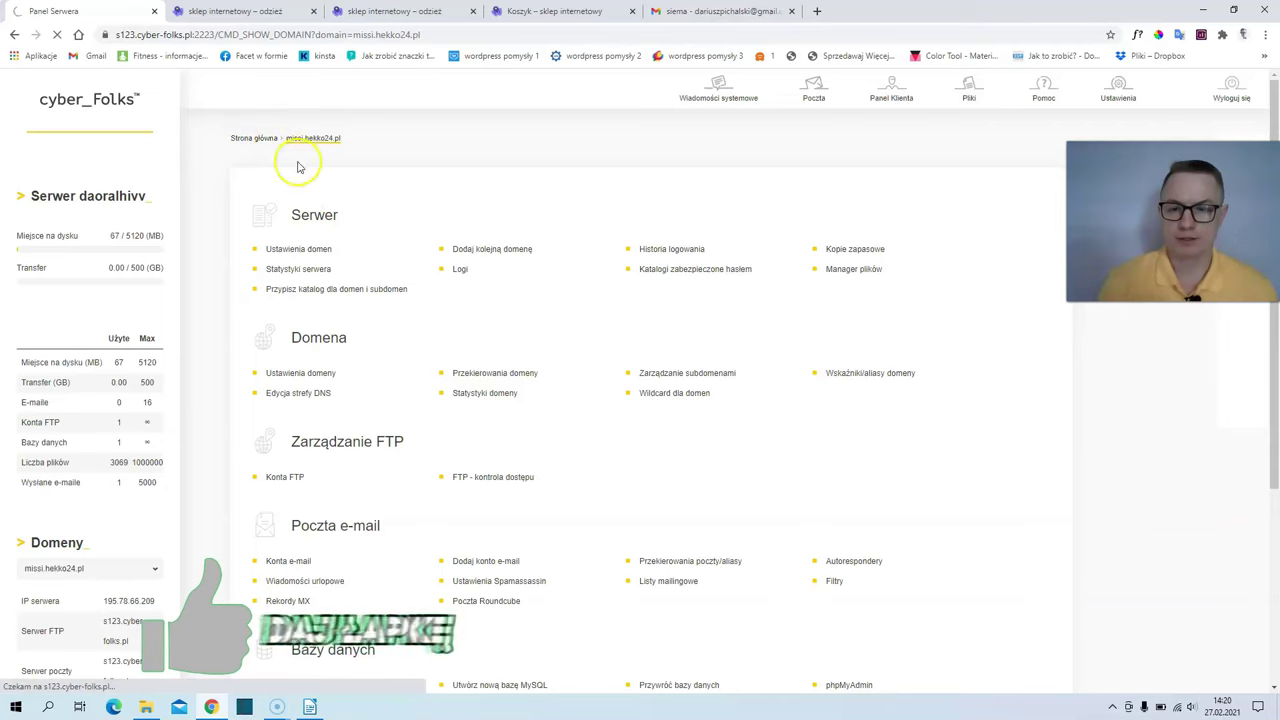
Open the WordPress installer for the domain missi.hekko24.pl and start a new application installation.
{"action": "left_click", "coordinate": [296, 301]}
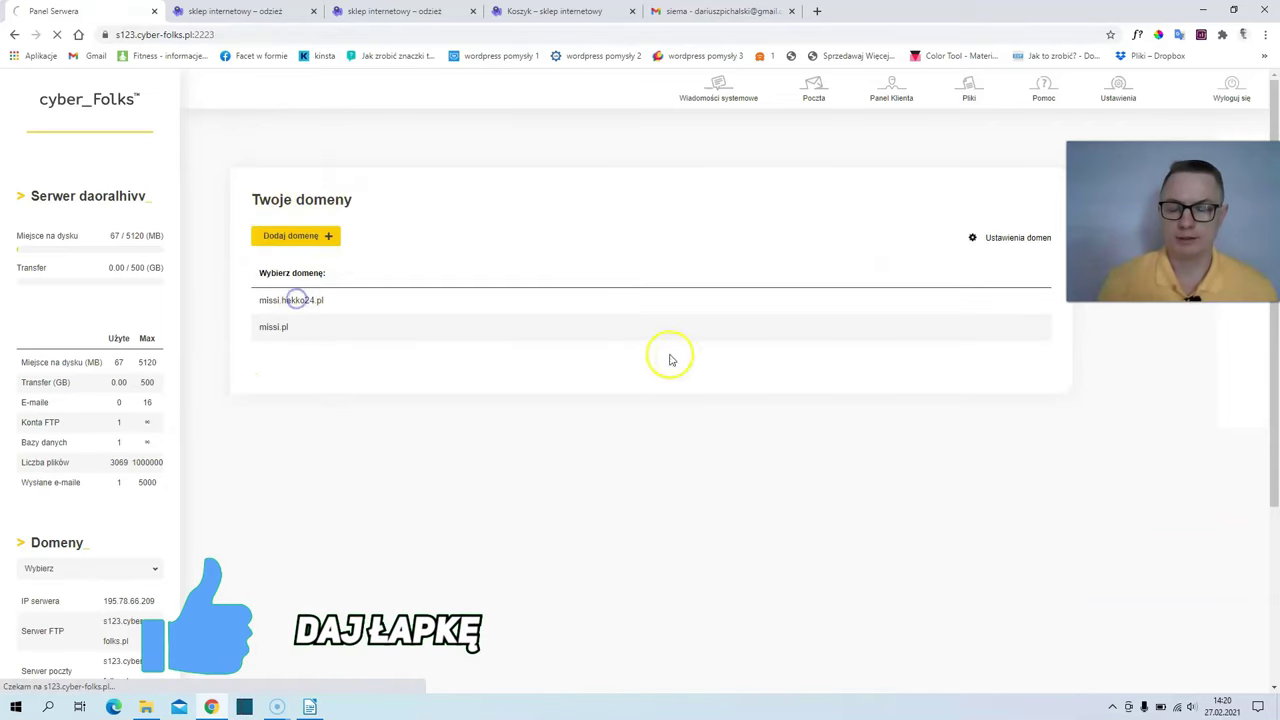
{"action": "scroll", "coordinate": [680, 395], "scroll_direction": "down", "scroll_amount": 3}
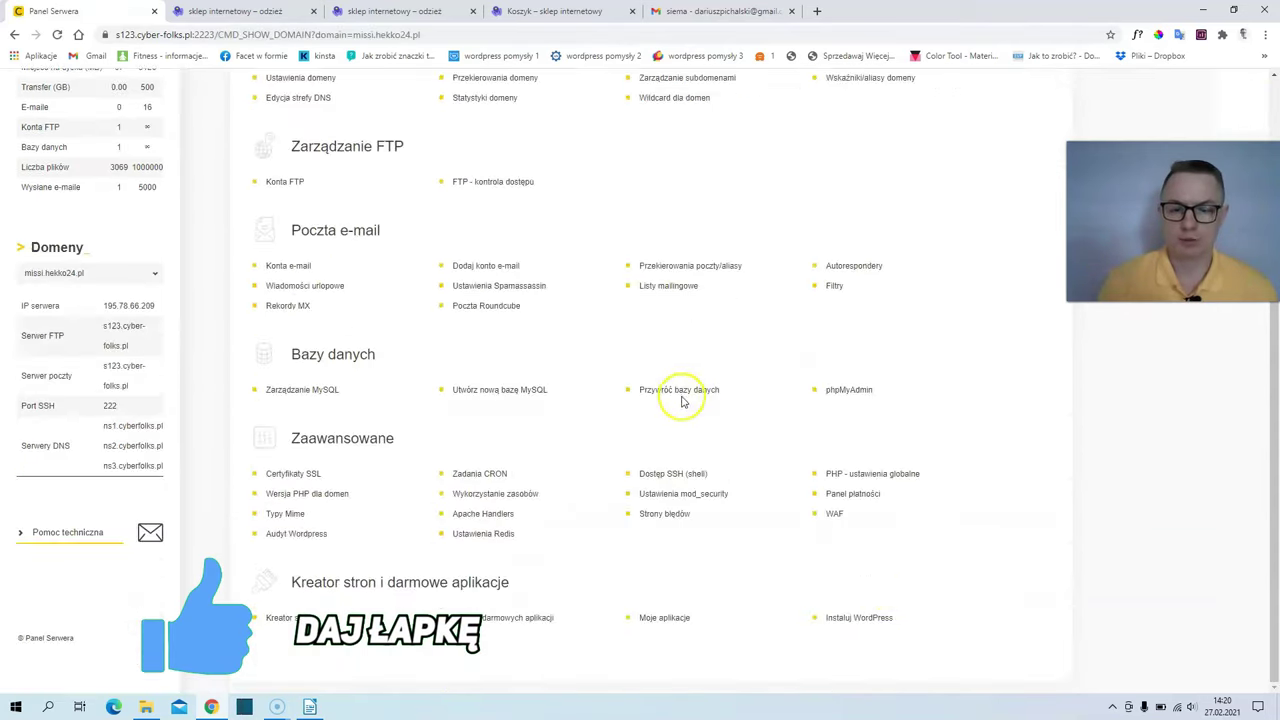
{"action": "left_click", "coordinate": [859, 619]}
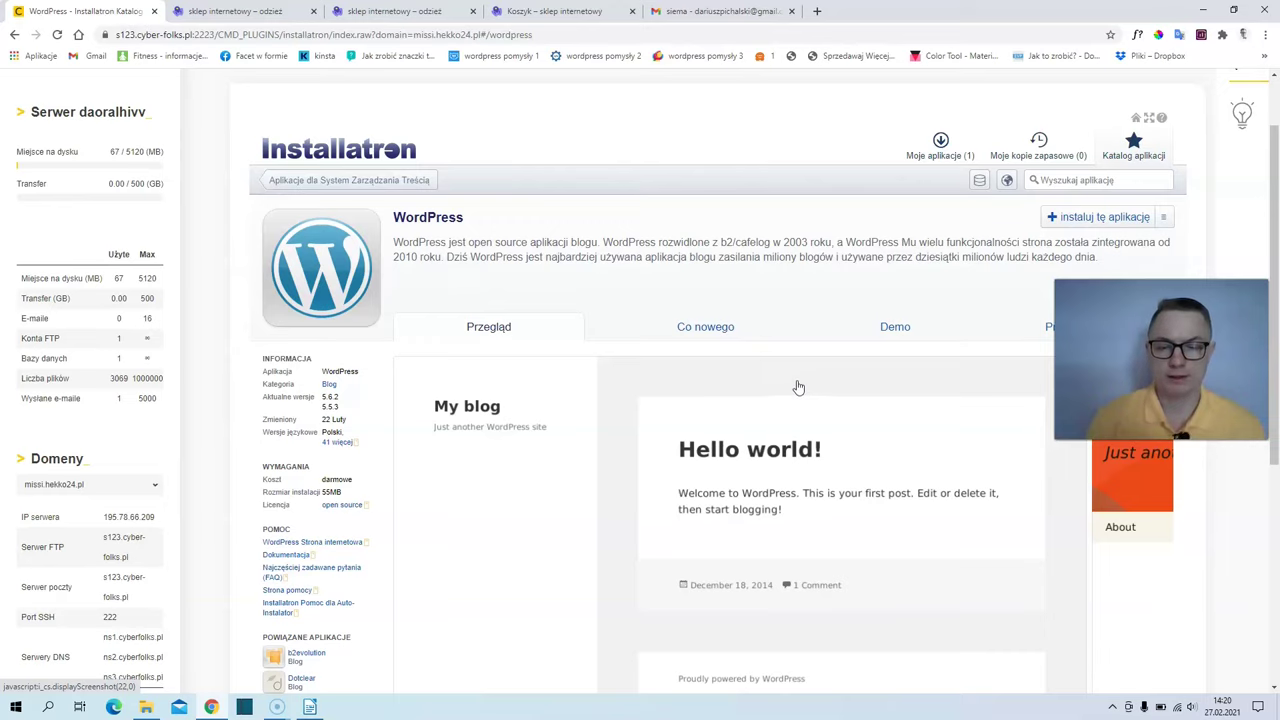
{"action": "left_click", "coordinate": [812, 368]}
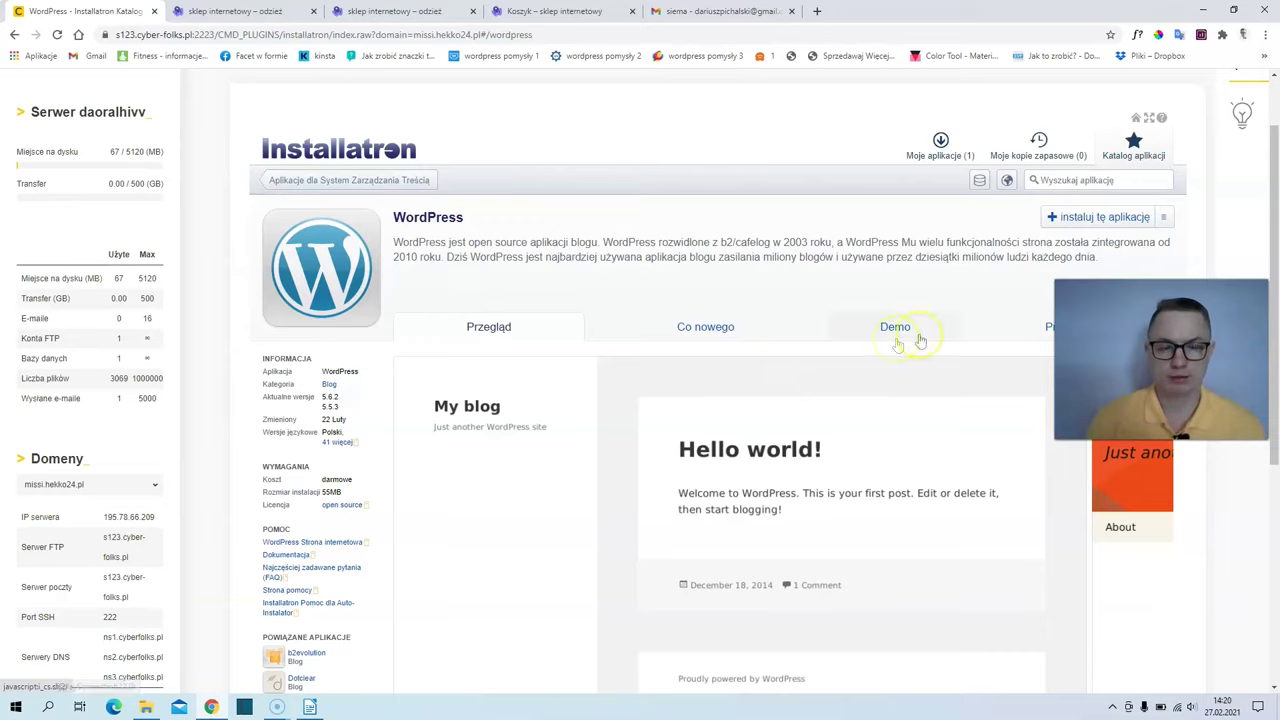
{"action": "left_click", "coordinate": [1095, 227]}
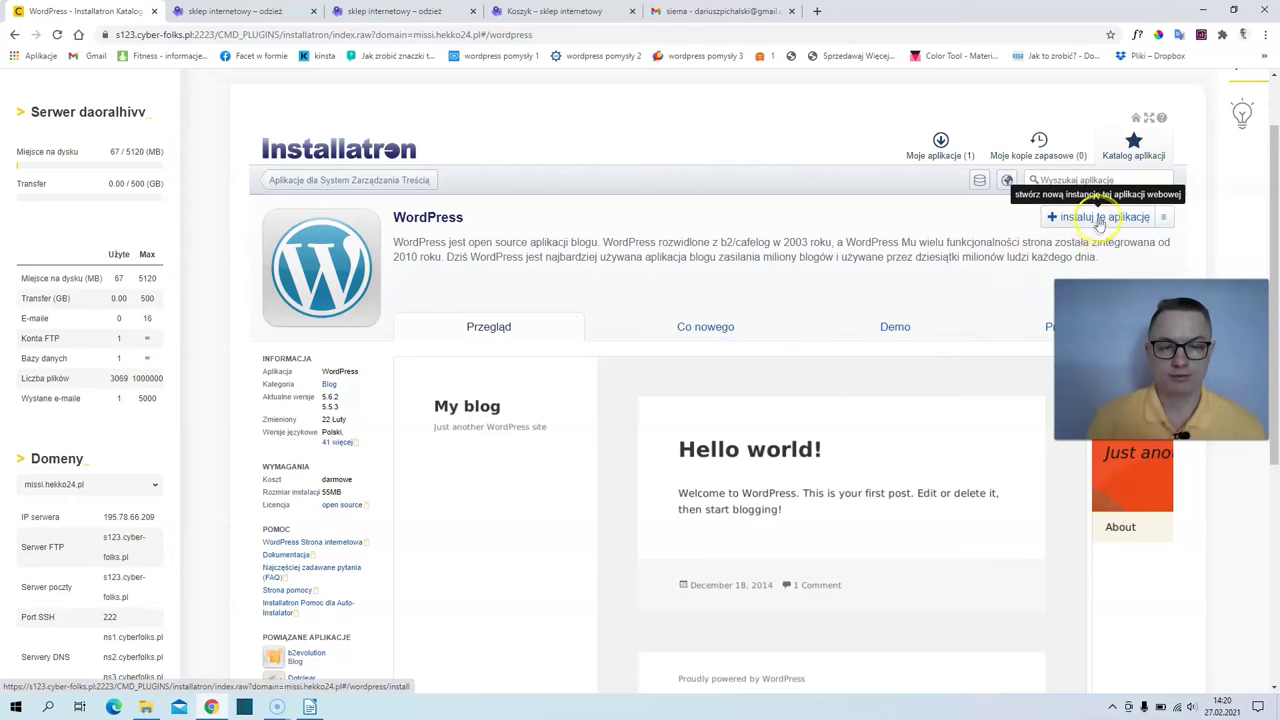
{"action": "left_click", "coordinate": [957, 251]}
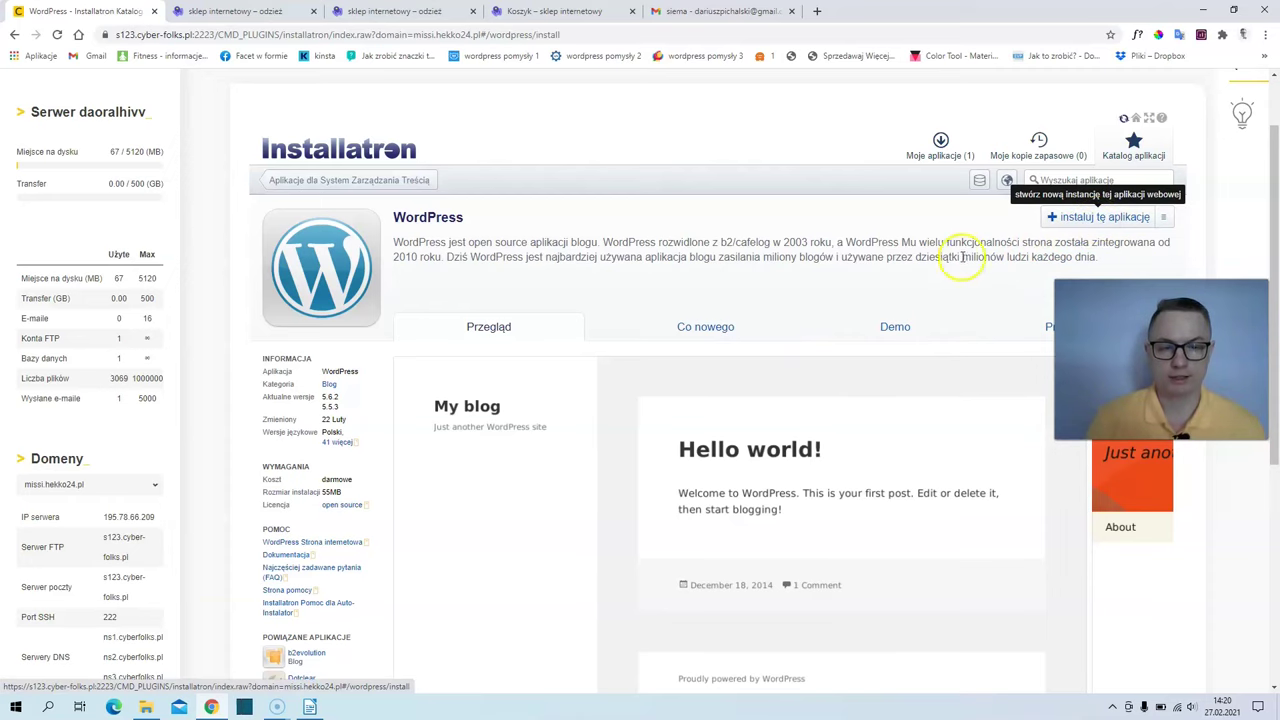
{"action": "left_click", "coordinate": [740, 376]}
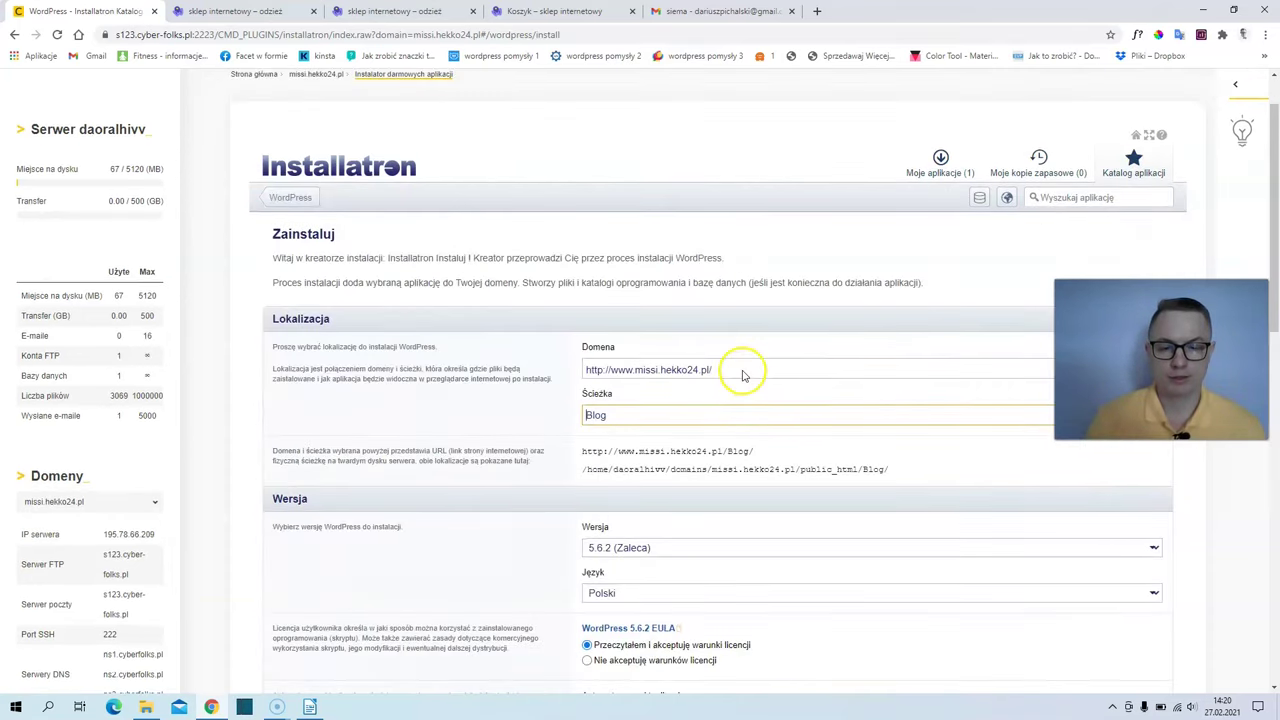
{"action": "left_click", "coordinate": [741, 372]}
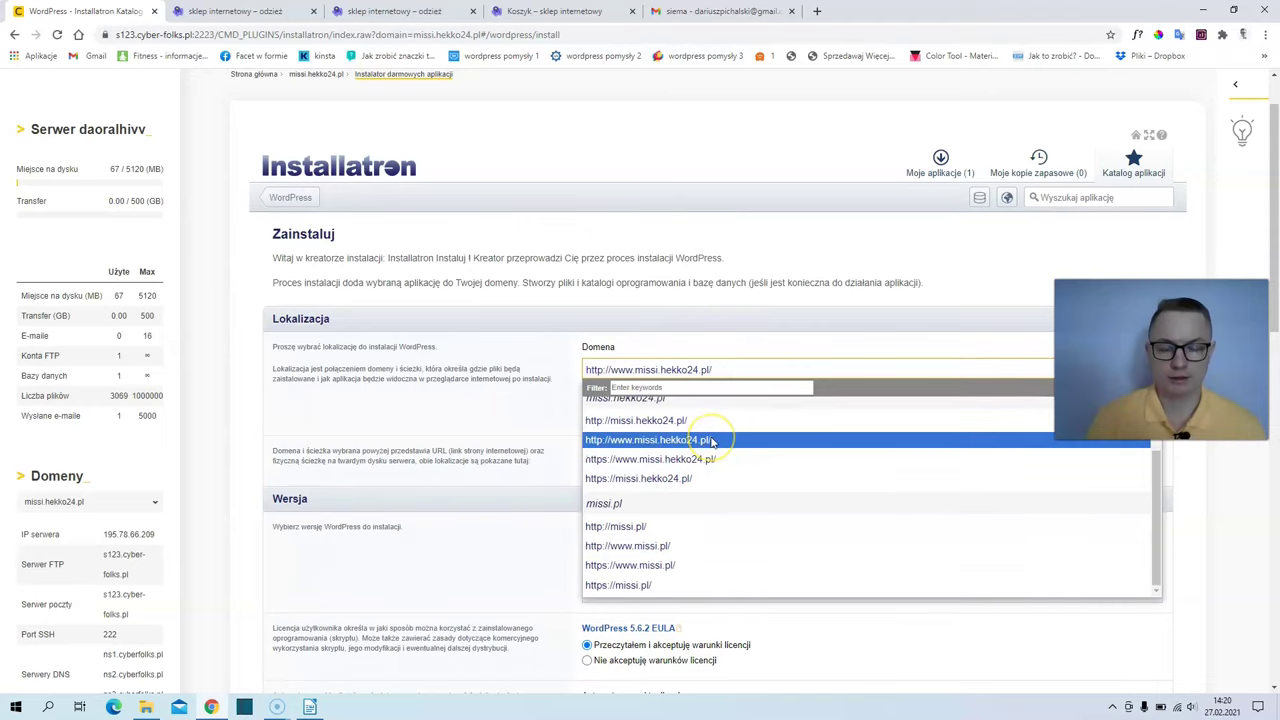
{"action": "left_click", "coordinate": [619, 479]}
{"action": "left_click_drag", "start_coordinate": [631, 414], "coordinate": [552, 415]}
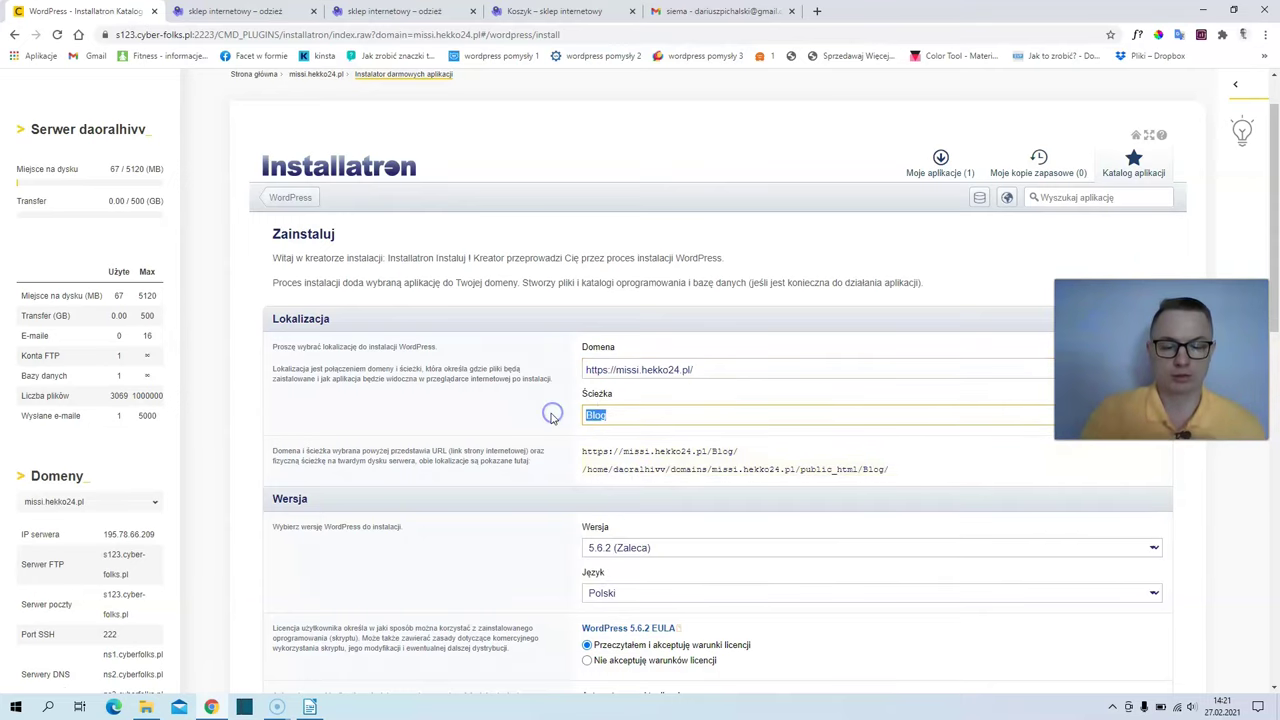
{"action": "key", "text": "BackSpace"}
Enter the administrator login and password and launch the WordPress 5.6.2 installation.
{"action": "scroll", "coordinate": [580, 420], "scroll_direction": "down", "scroll_amount": 3}
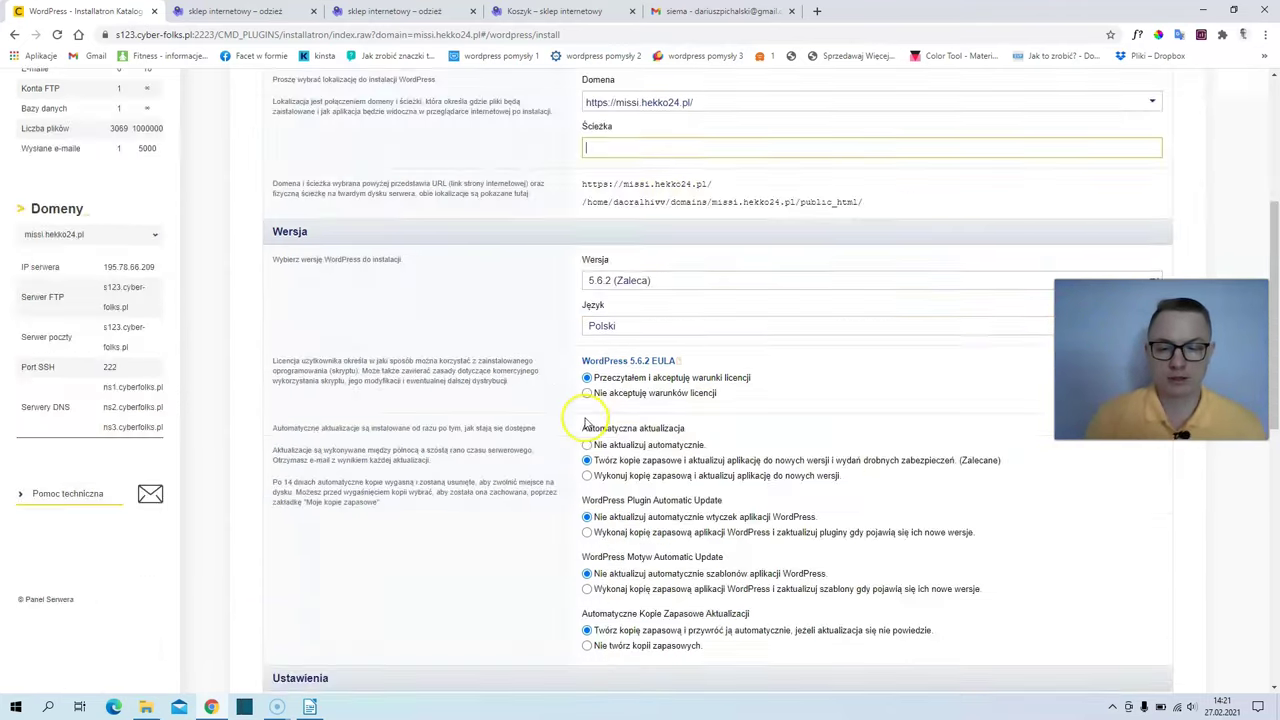
{"action": "scroll", "coordinate": [585, 420], "scroll_direction": "down", "scroll_amount": 3}
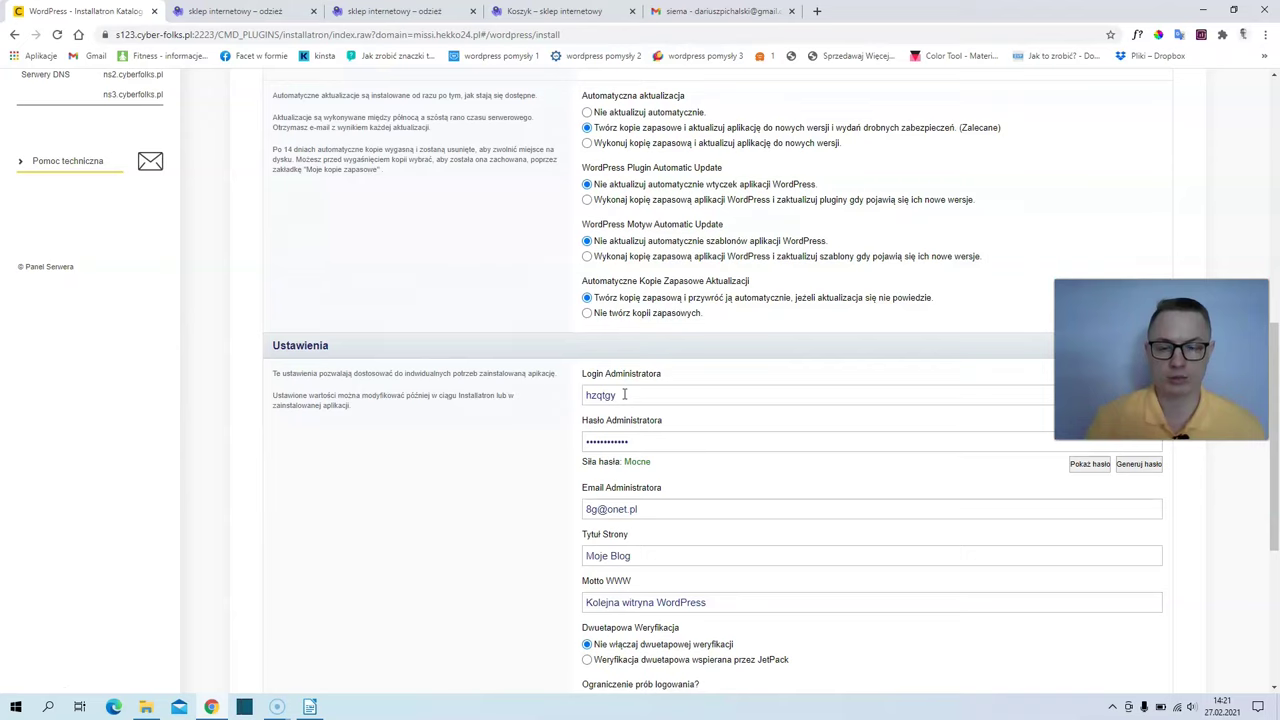
{"action": "key", "text": "Tab"}
{"action": "scroll", "coordinate": [624, 395], "scroll_direction": "down", "scroll_amount": 3}
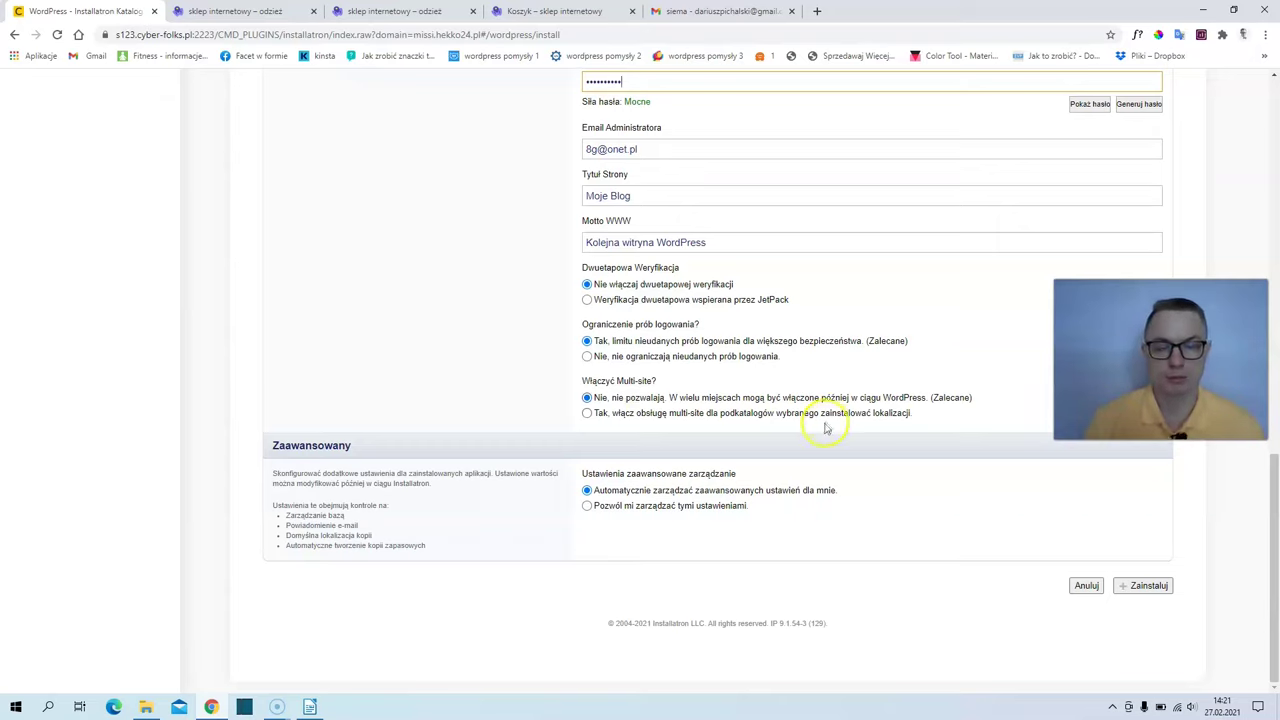
{"action": "left_click", "coordinate": [1143, 587]}
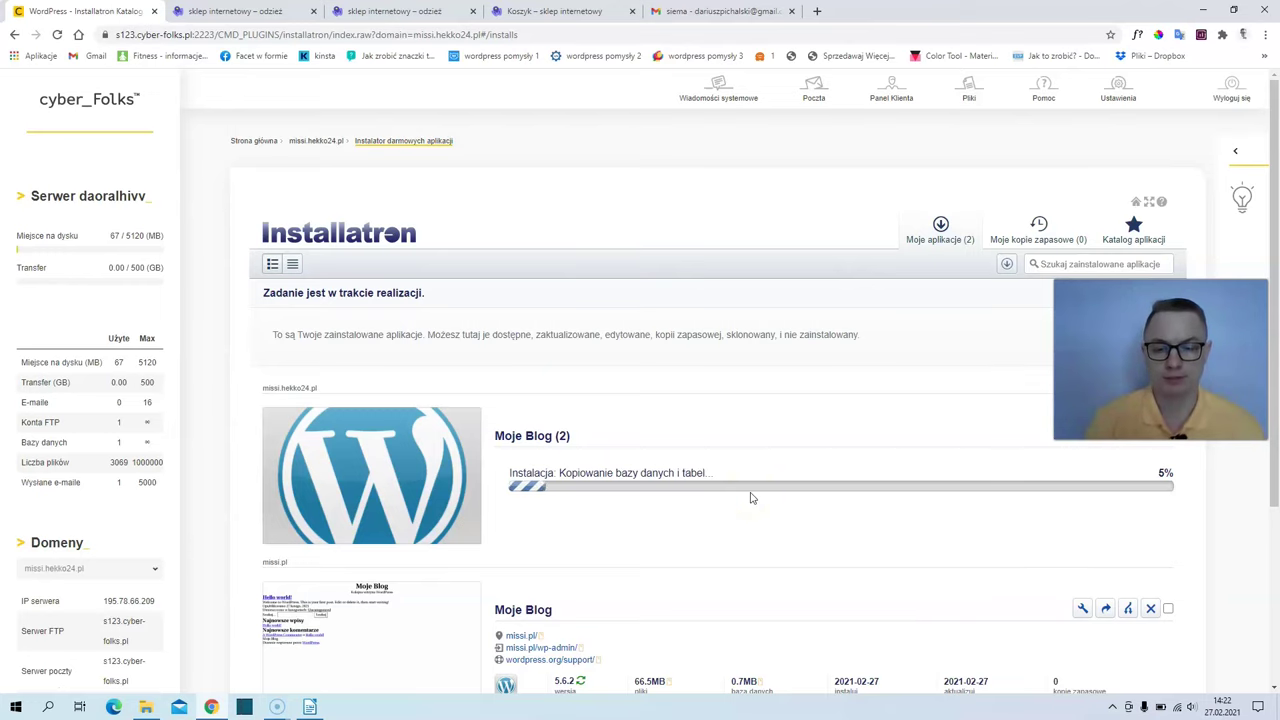
Open the WordPress admin dashboard of the missi.hekko24.pl installation from the list of installed applications.
{"action": "scroll", "coordinate": [700, 485], "scroll_direction": "down", "scroll_amount": 1}
{"action": "left_click", "coordinate": [655, 476]}
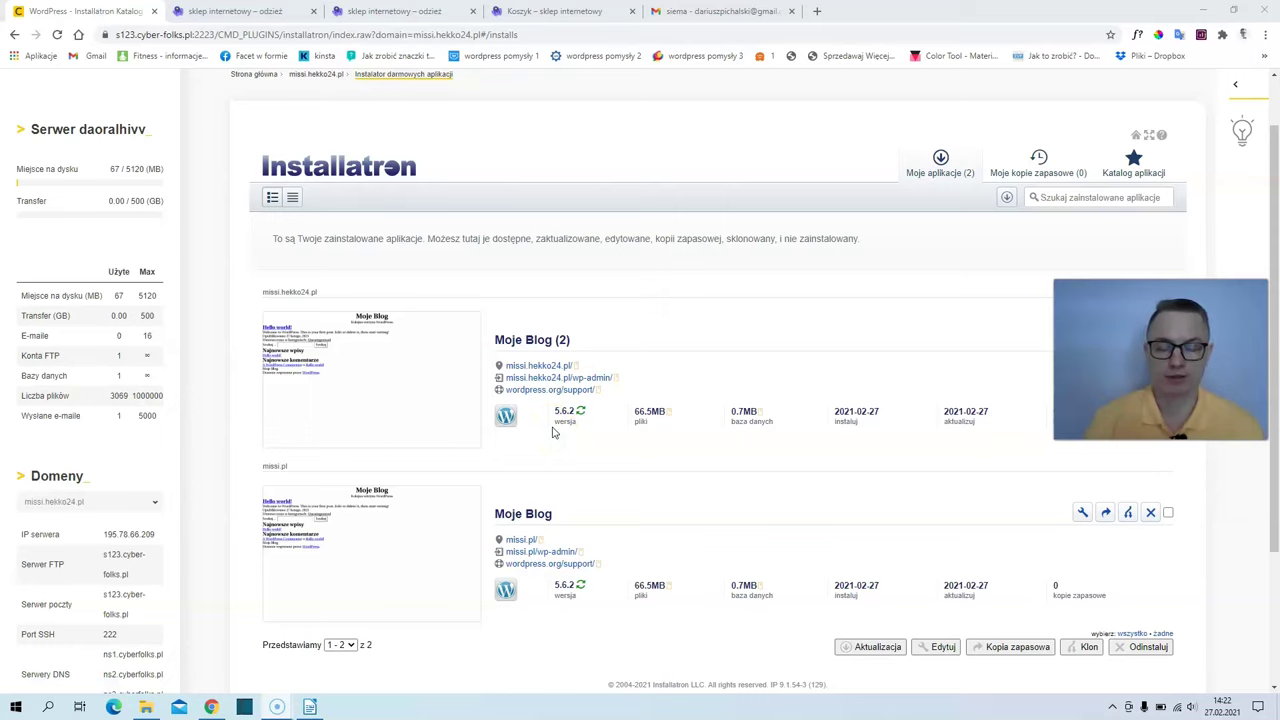
{"action": "left_click", "coordinate": [540, 381]}
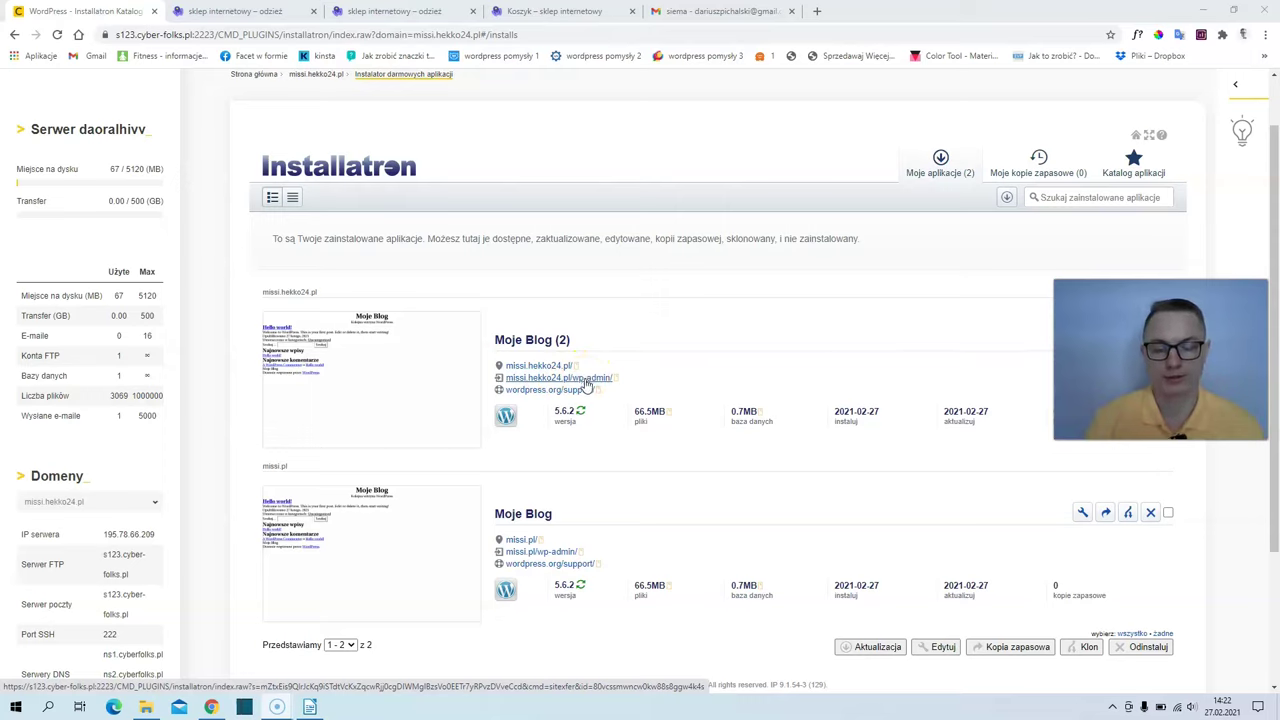
{"action": "left_click", "coordinate": [586, 384]}
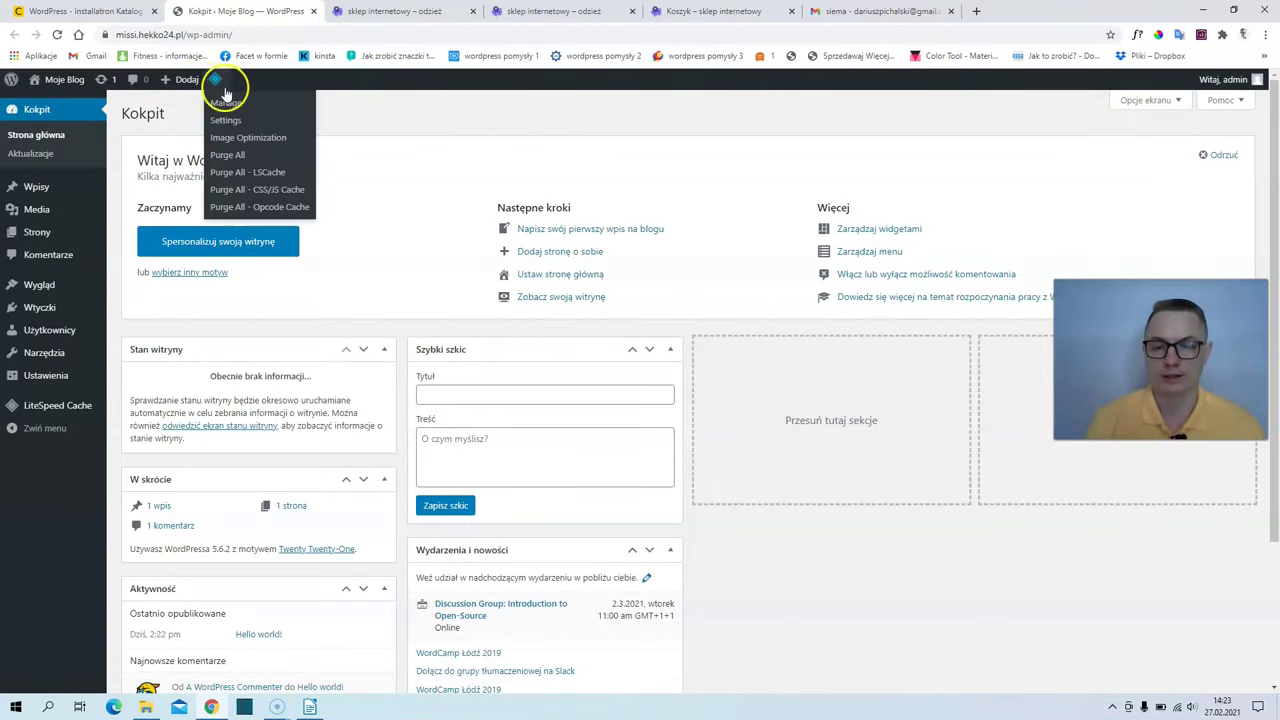
{"action": "mouse_move", "coordinate": [214, 78]}
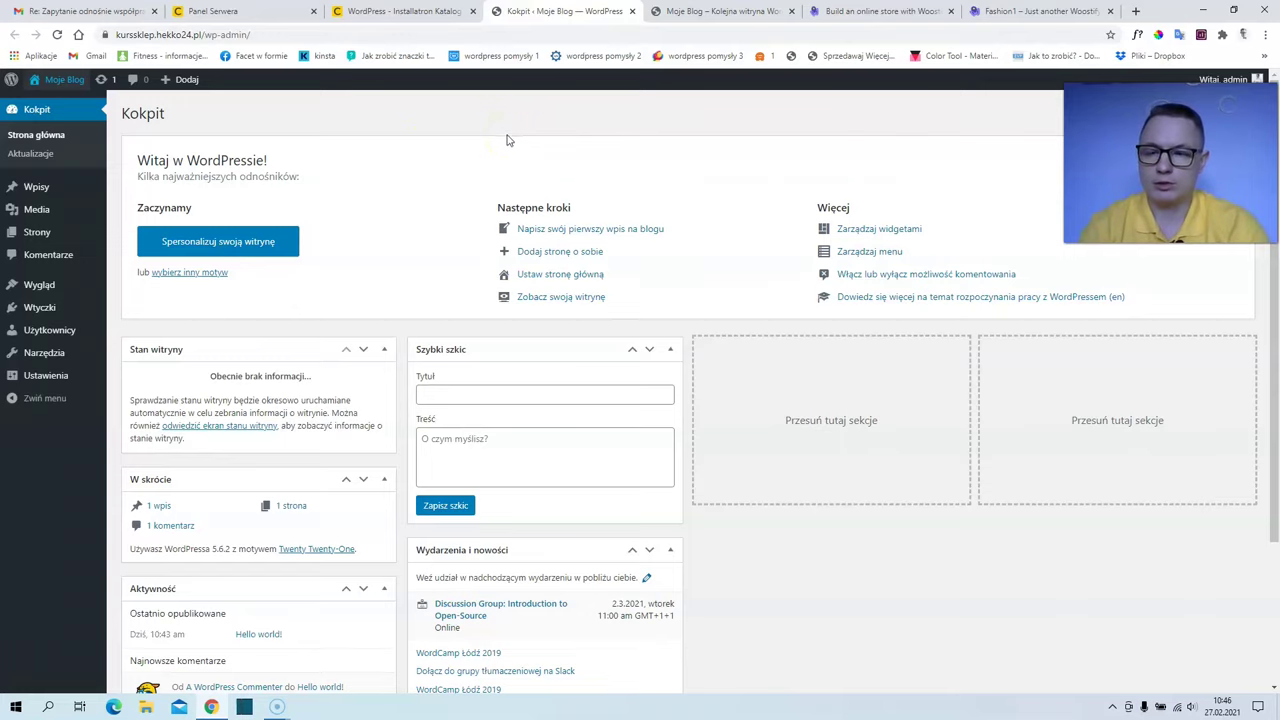
Look through the Woostify Fashion1 demo home page, from its hero banner and product sections down to the footer.
{"action": "left_click", "coordinate": [1015, 18]}
{"action": "scroll", "coordinate": [768, 205], "scroll_direction": "down", "scroll_amount": 3}
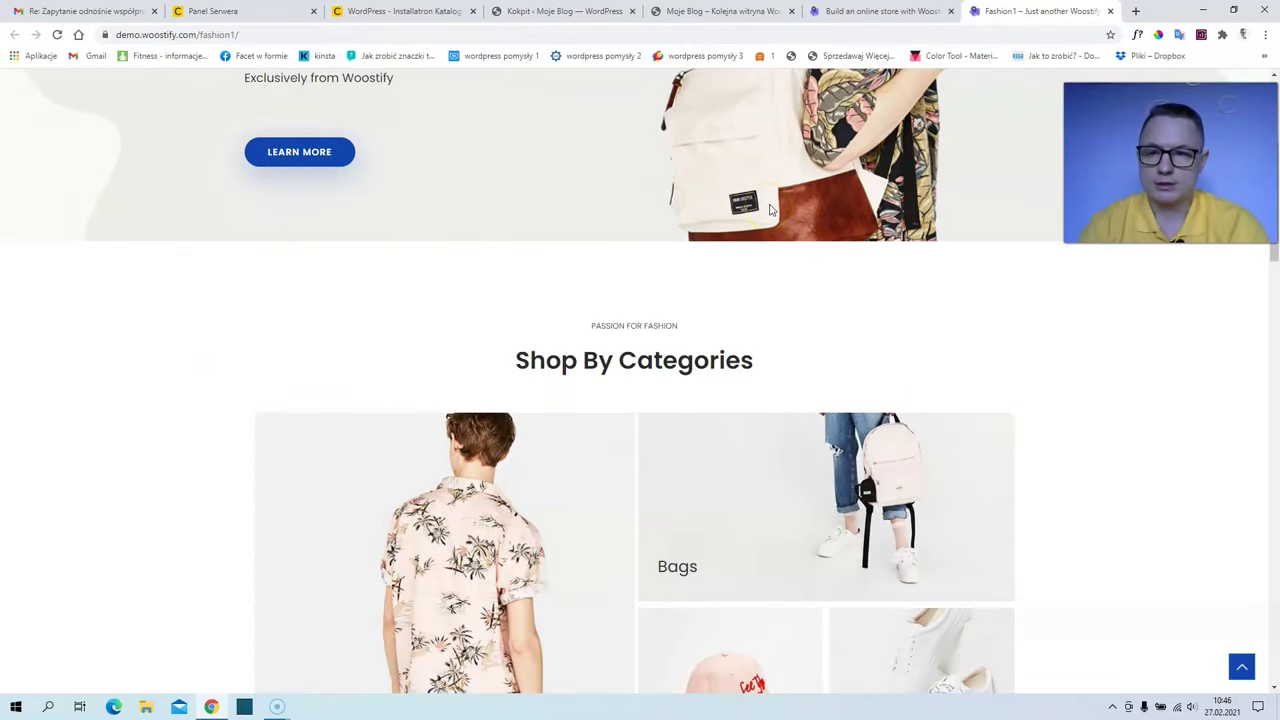
{"action": "scroll", "coordinate": [770, 210], "scroll_direction": "down", "scroll_amount": 3}
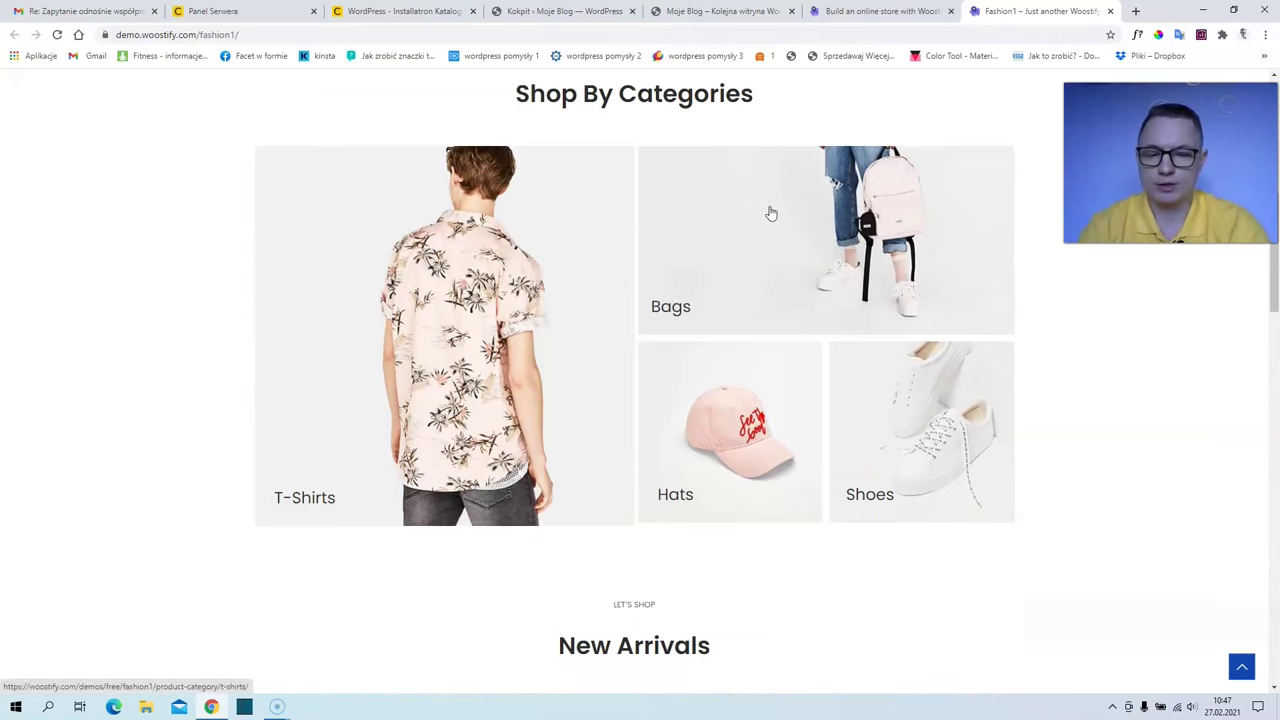
{"action": "scroll", "coordinate": [770, 213], "scroll_direction": "down", "scroll_amount": 3}
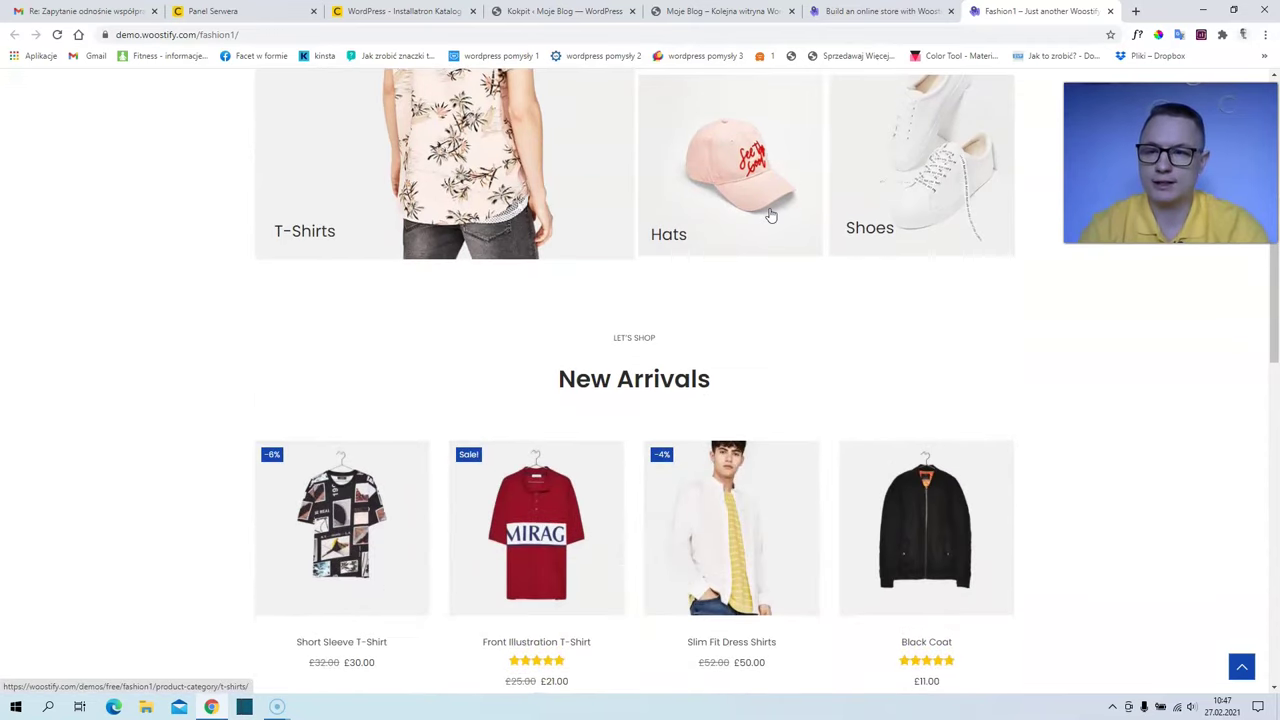
{"action": "scroll", "coordinate": [770, 215], "scroll_direction": "down", "scroll_amount": 4}
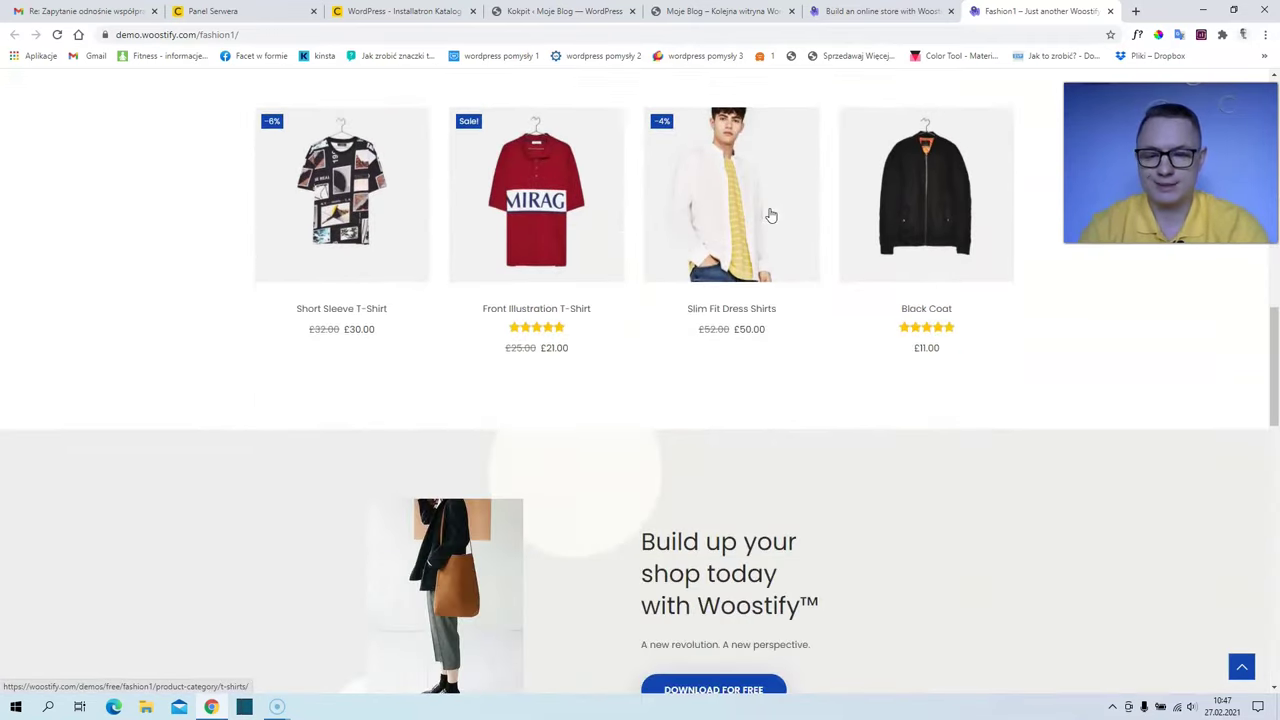
{"action": "scroll", "coordinate": [770, 215], "scroll_direction": "down", "scroll_amount": 5}
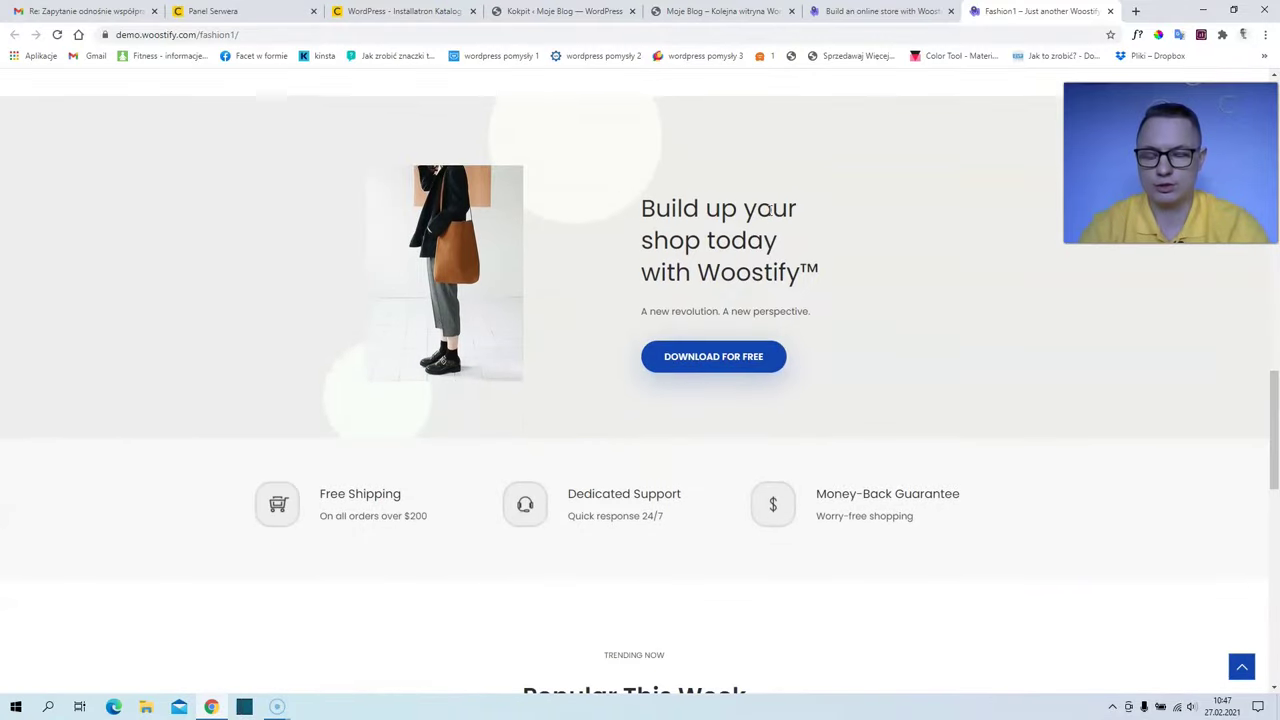
{"action": "scroll", "coordinate": [770, 210], "scroll_direction": "down", "scroll_amount": 3}
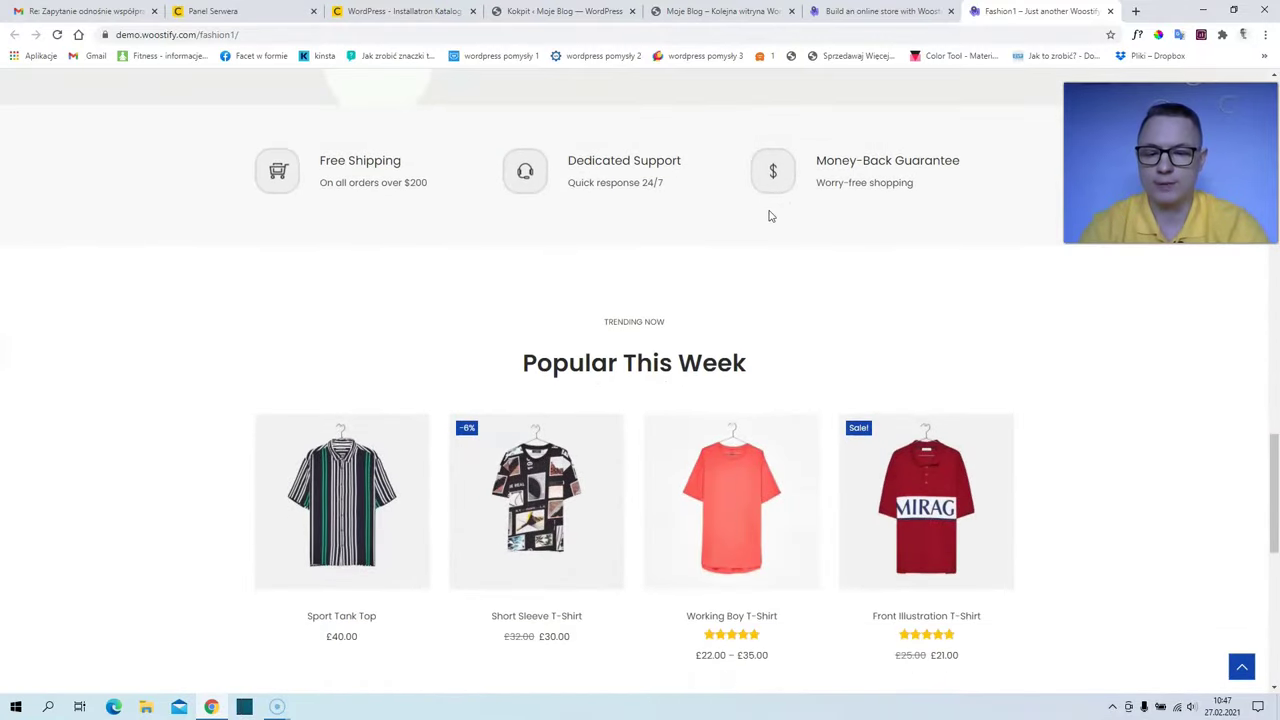
{"action": "scroll", "coordinate": [770, 215], "scroll_direction": "down", "scroll_amount": 3}
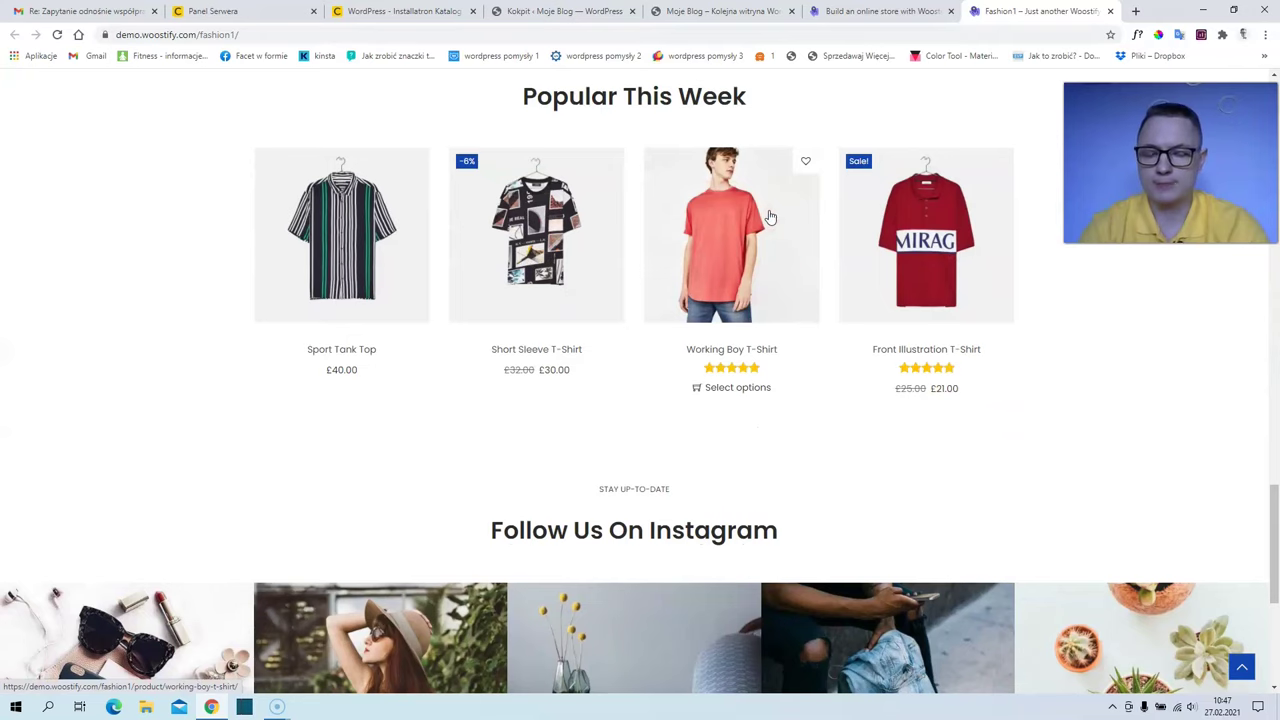
{"action": "scroll", "coordinate": [770, 216], "scroll_direction": "down", "scroll_amount": 3}
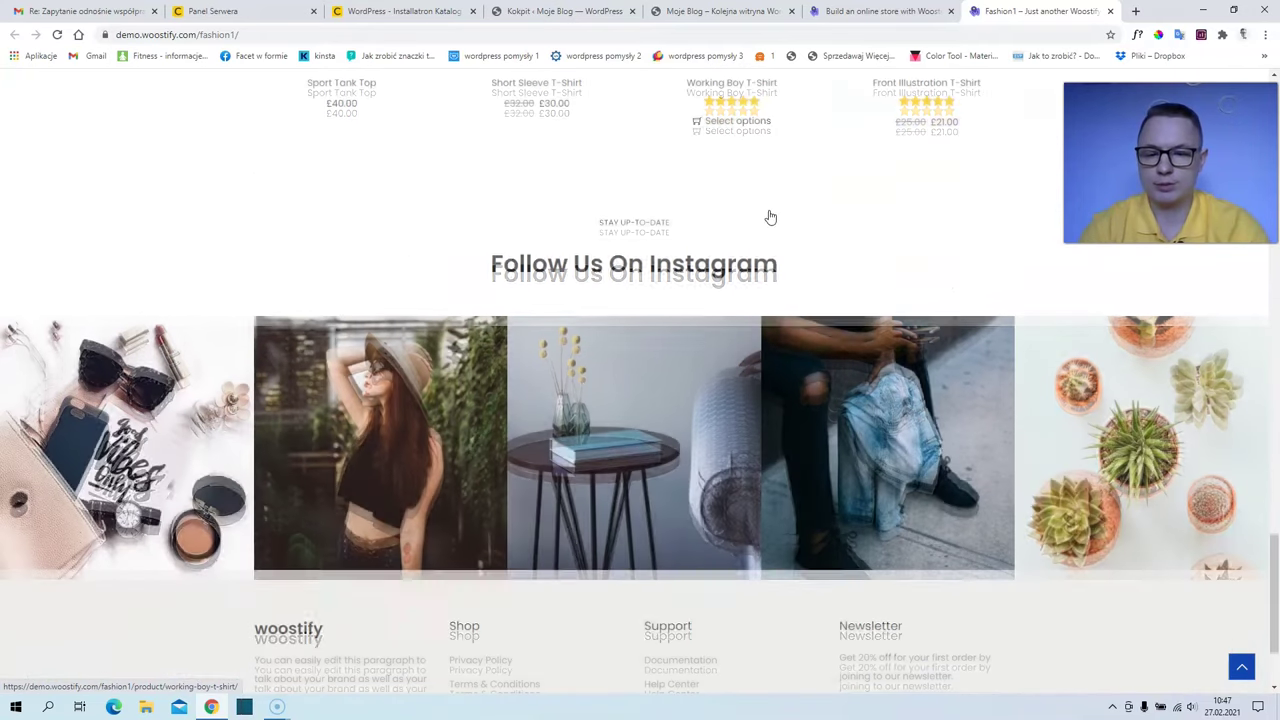
{"action": "scroll", "coordinate": [770, 216], "scroll_direction": "down", "scroll_amount": 2}
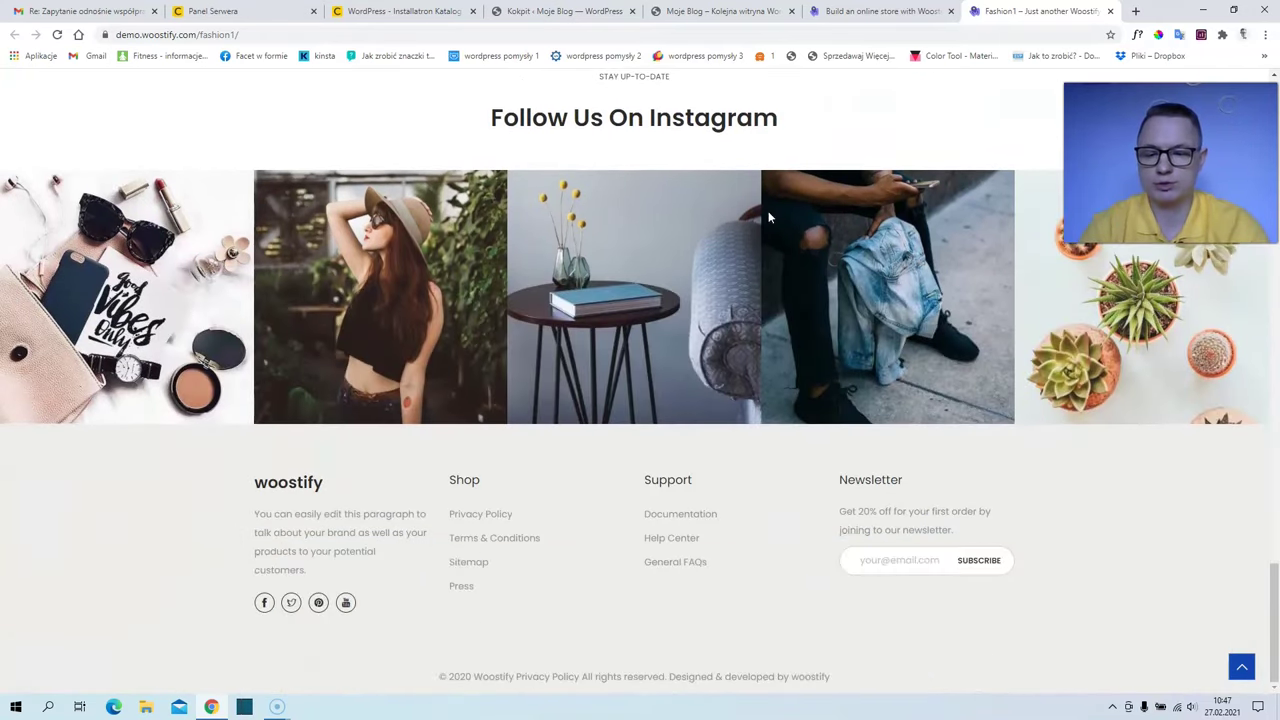
{"action": "scroll", "coordinate": [770, 217], "scroll_direction": "up", "scroll_amount": 4}
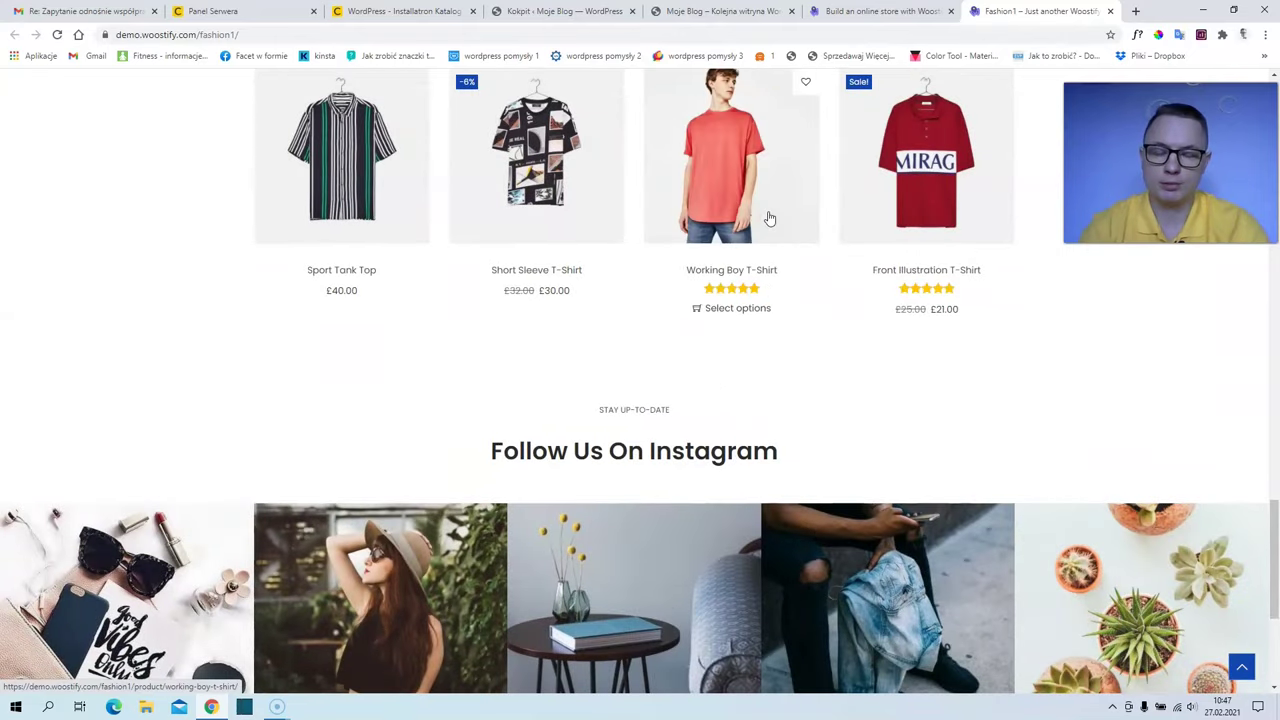
{"action": "scroll", "coordinate": [770, 217], "scroll_direction": "up", "scroll_amount": 3}
{"action": "scroll", "coordinate": [770, 217], "scroll_direction": "up", "scroll_amount": 4}
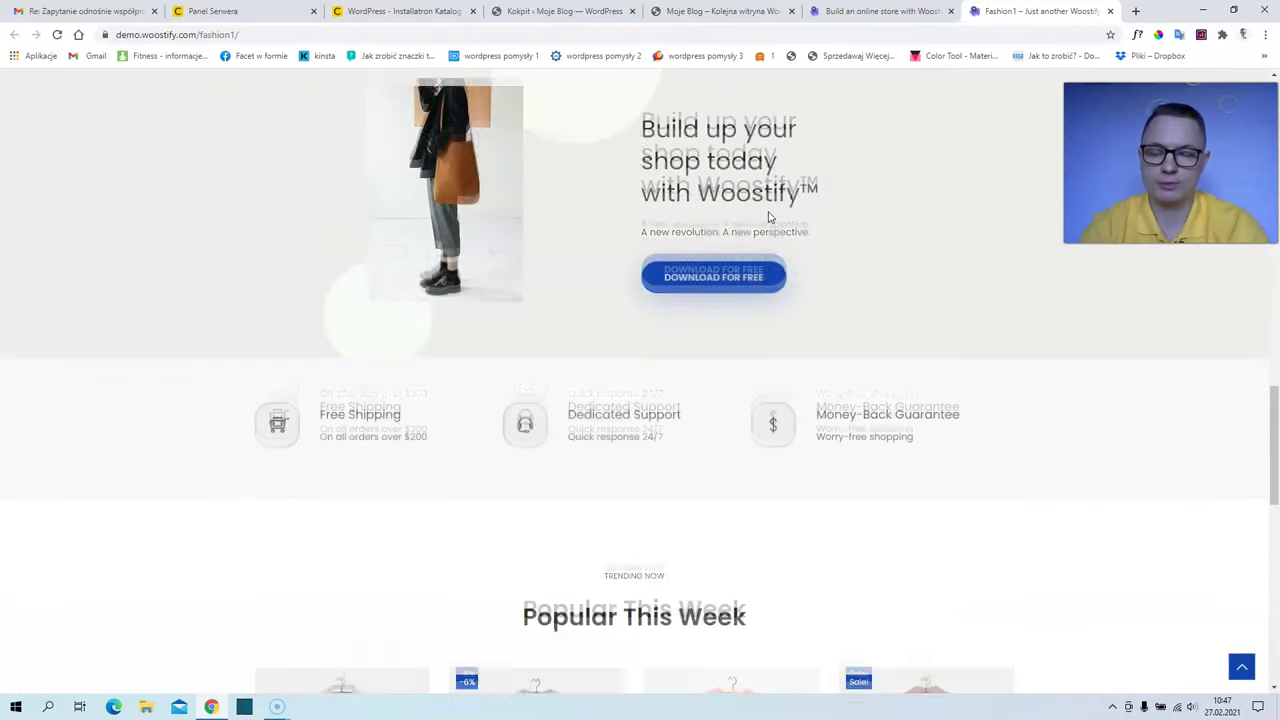
{"action": "scroll", "coordinate": [768, 217], "scroll_direction": "up", "scroll_amount": 3}
{"action": "scroll", "coordinate": [768, 217], "scroll_direction": "up", "scroll_amount": 3}
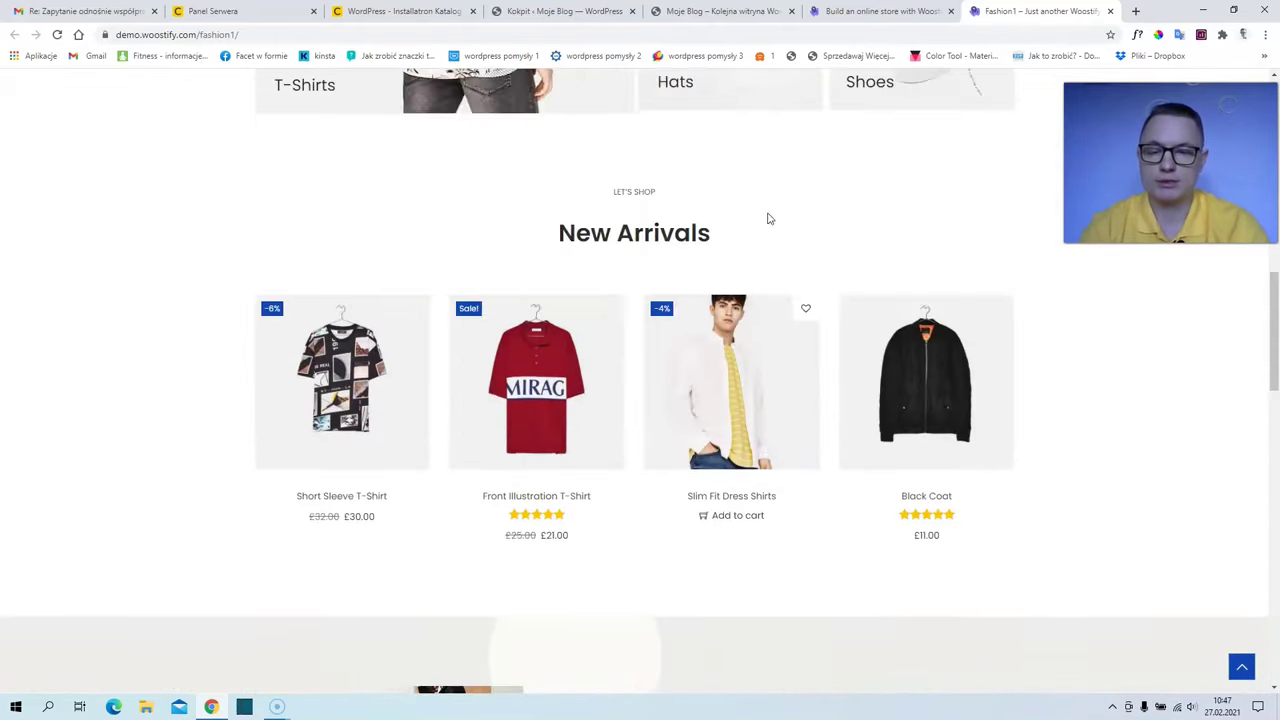
{"action": "scroll", "coordinate": [768, 217], "scroll_direction": "up", "scroll_amount": 4}
{"action": "scroll", "coordinate": [766, 214], "scroll_direction": "up", "scroll_amount": 2}
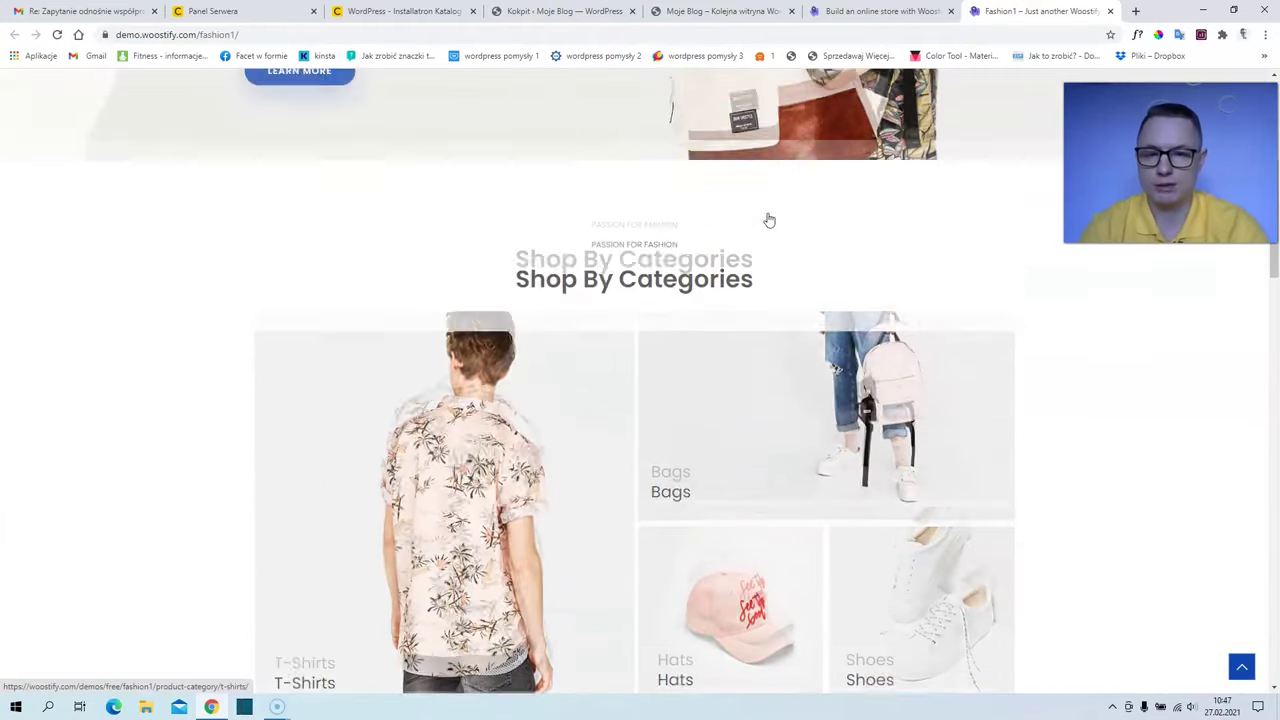
{"action": "scroll", "coordinate": [522, 193], "scroll_direction": "up", "scroll_amount": 4}
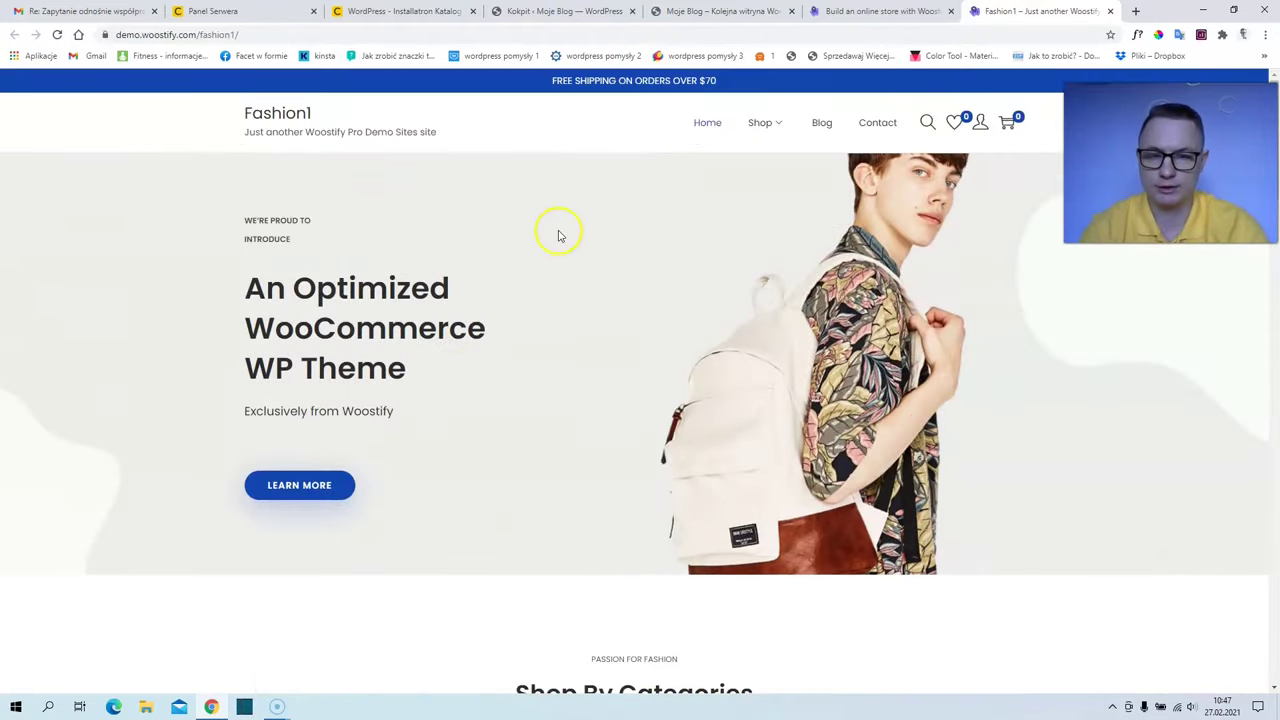
Examine the product listing on the Fashion1 demo's full-width shop page and return to the demo's home page.
{"action": "mouse_move", "coordinate": [783, 132]}
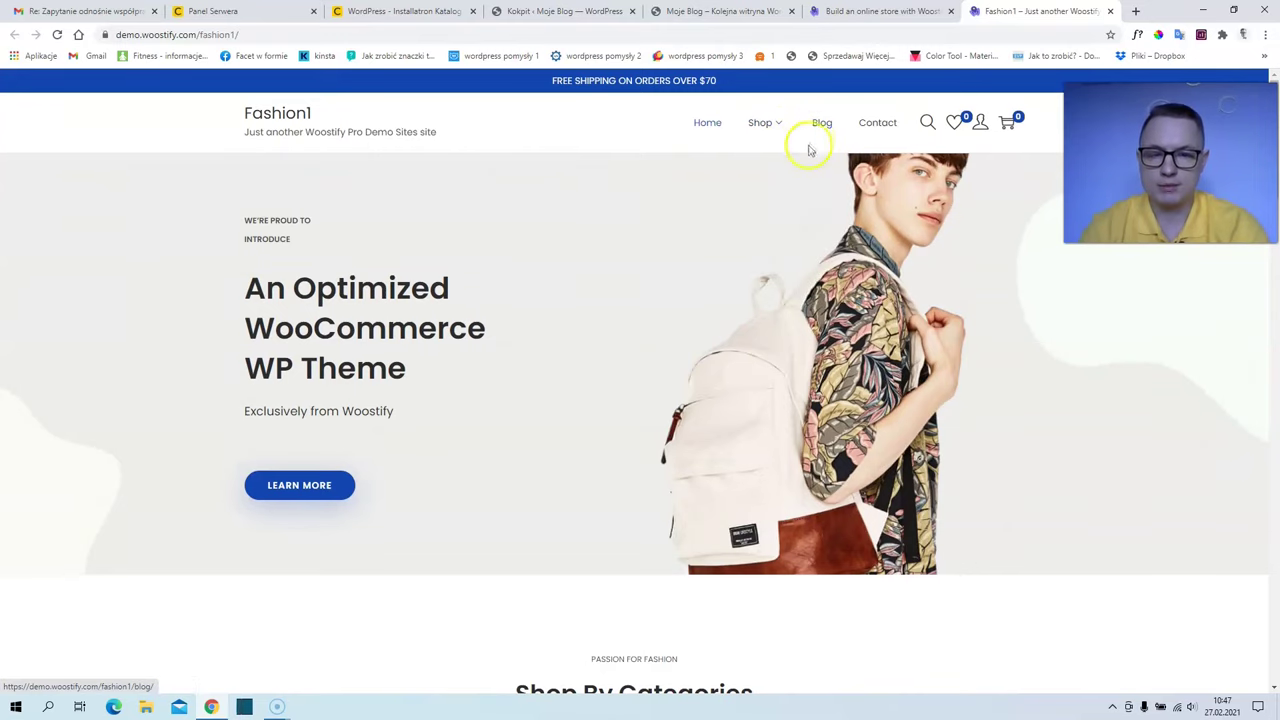
{"action": "left_click", "coordinate": [768, 167]}
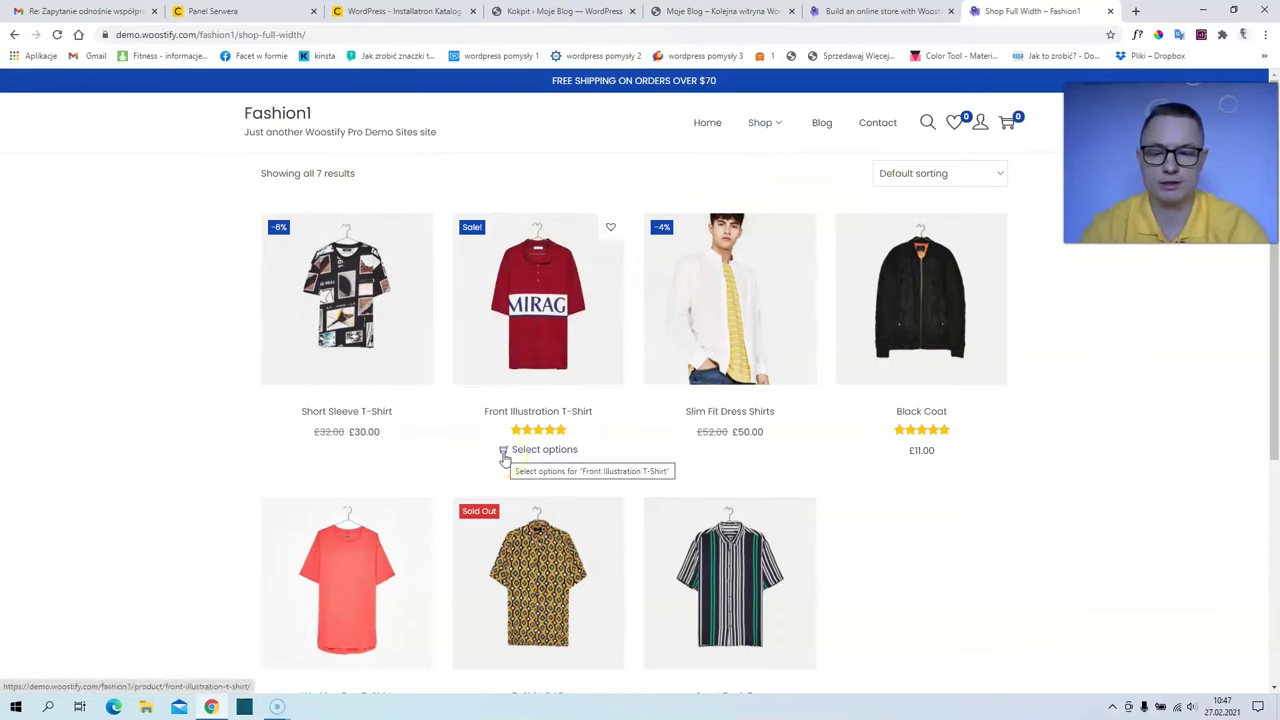
{"action": "left_click", "coordinate": [545, 422]}
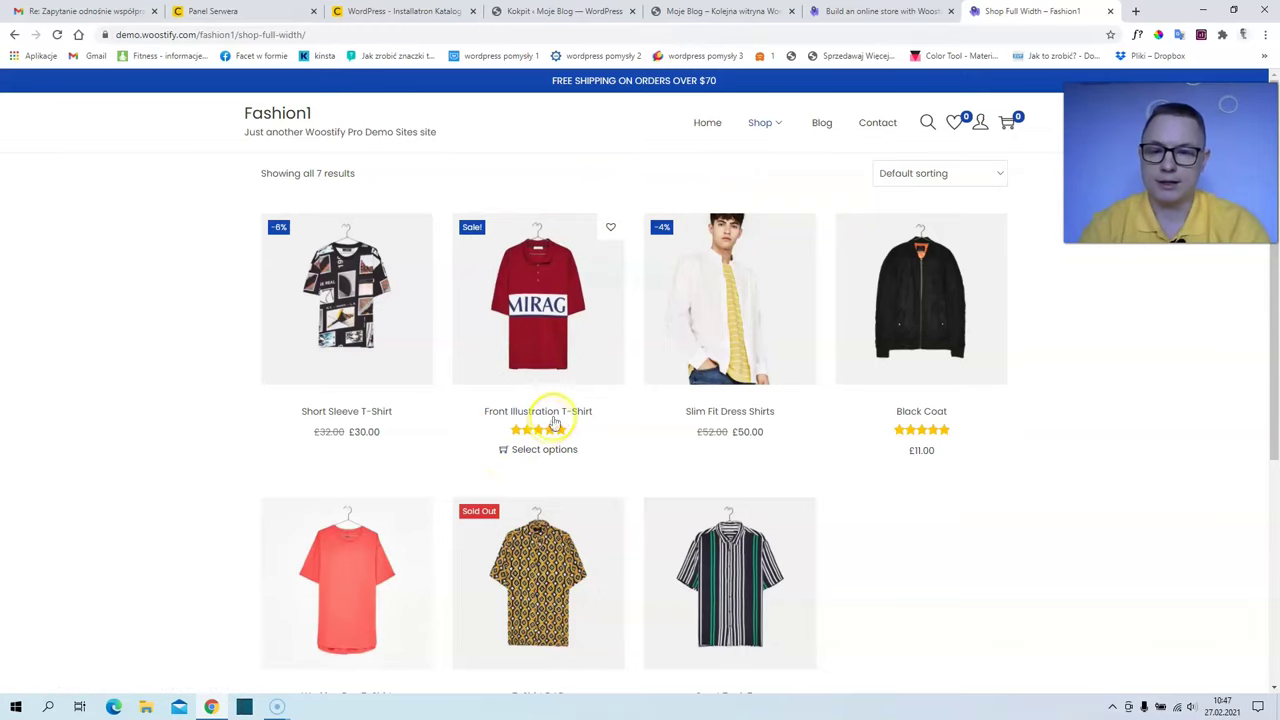
{"action": "scroll", "coordinate": [250, 385], "scroll_direction": "down", "scroll_amount": 4}
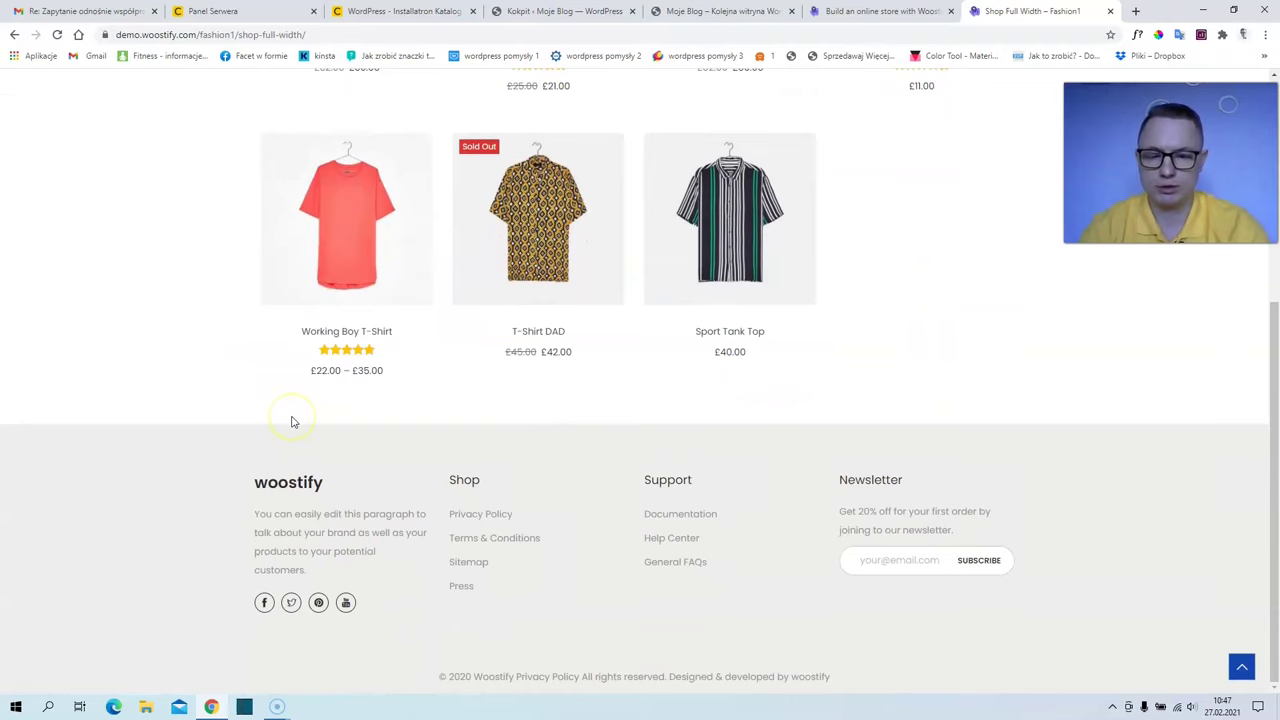
{"action": "scroll", "coordinate": [293, 422], "scroll_direction": "up", "scroll_amount": 3}
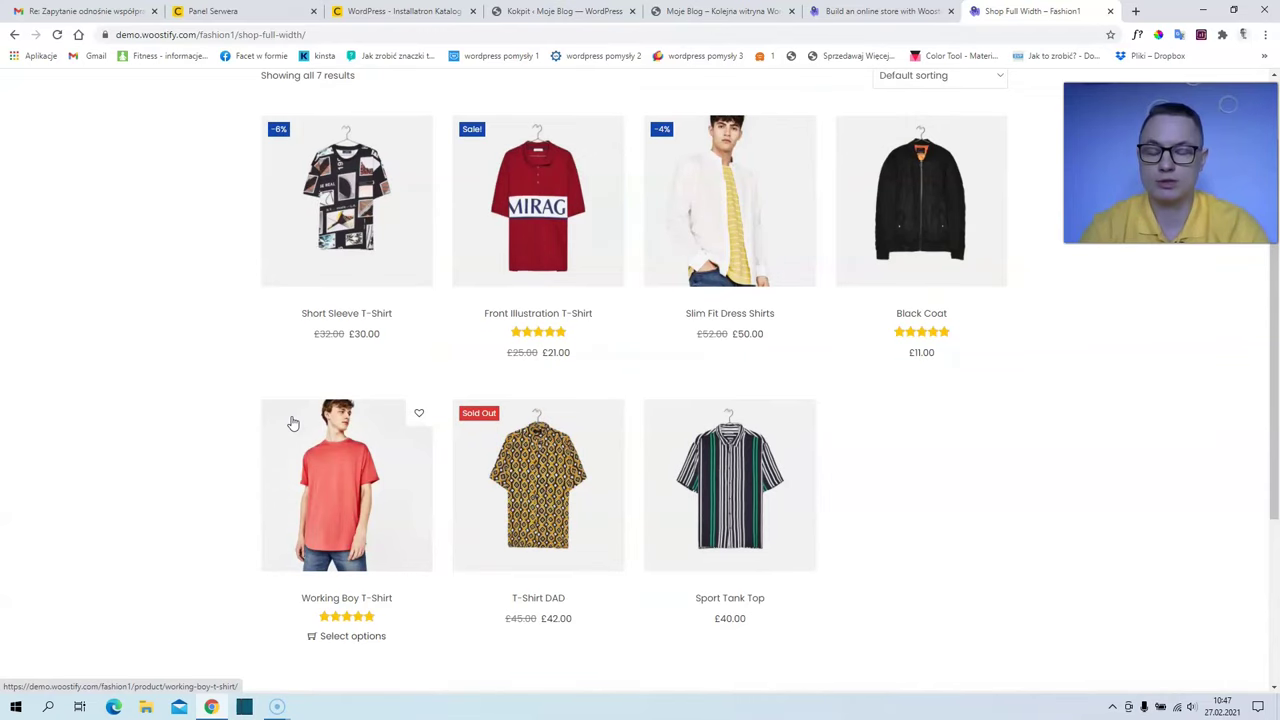
{"action": "scroll", "coordinate": [292, 424], "scroll_direction": "up", "scroll_amount": 1}
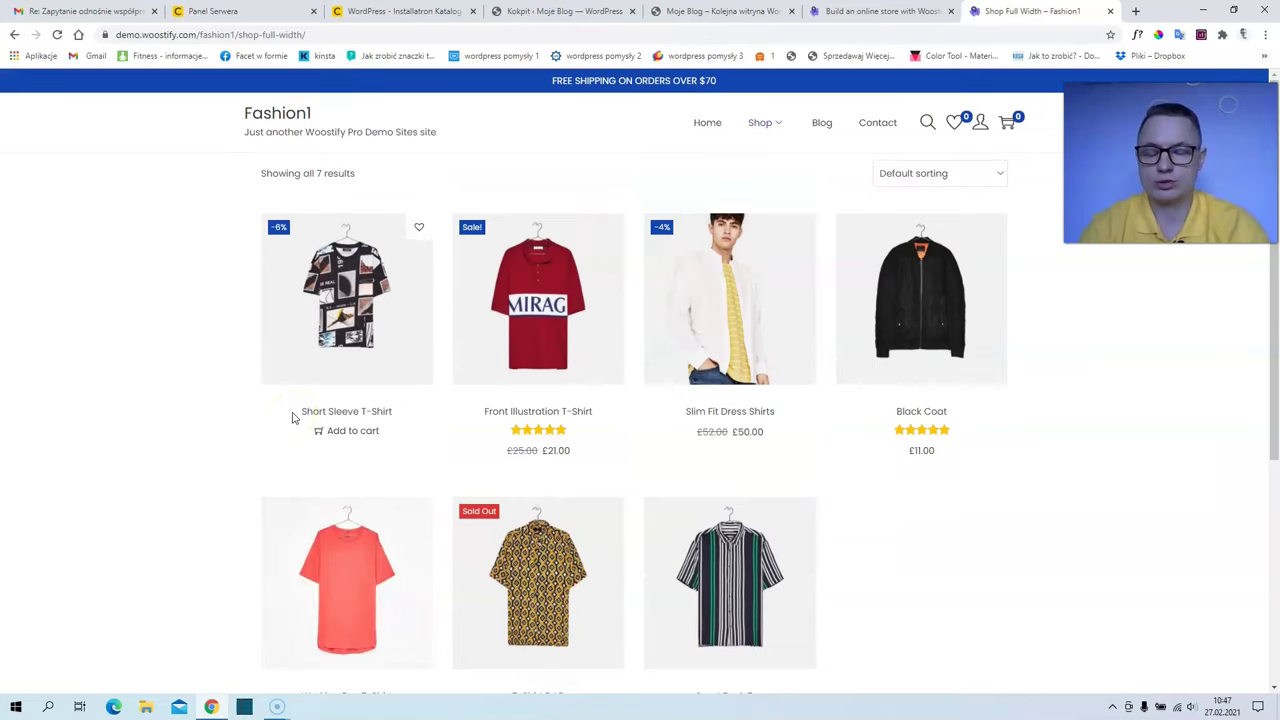
{"action": "left_click", "coordinate": [348, 412]}
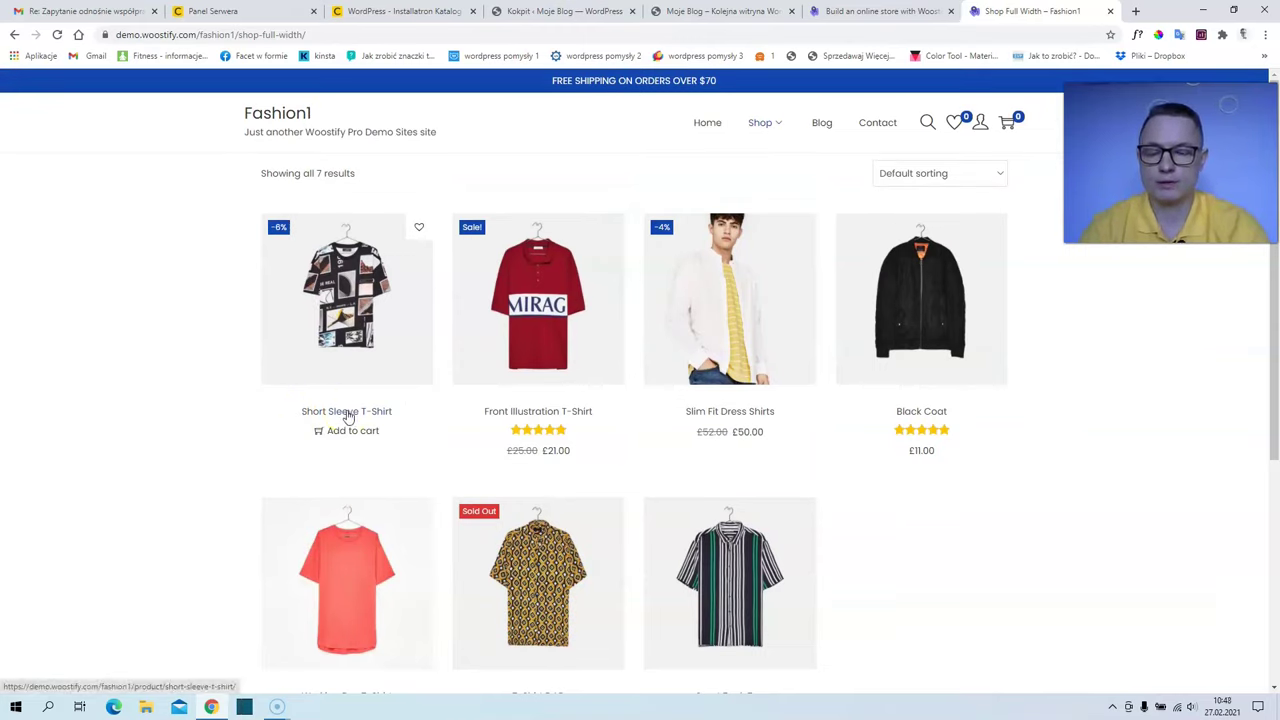
{"action": "left_click", "coordinate": [707, 123]}
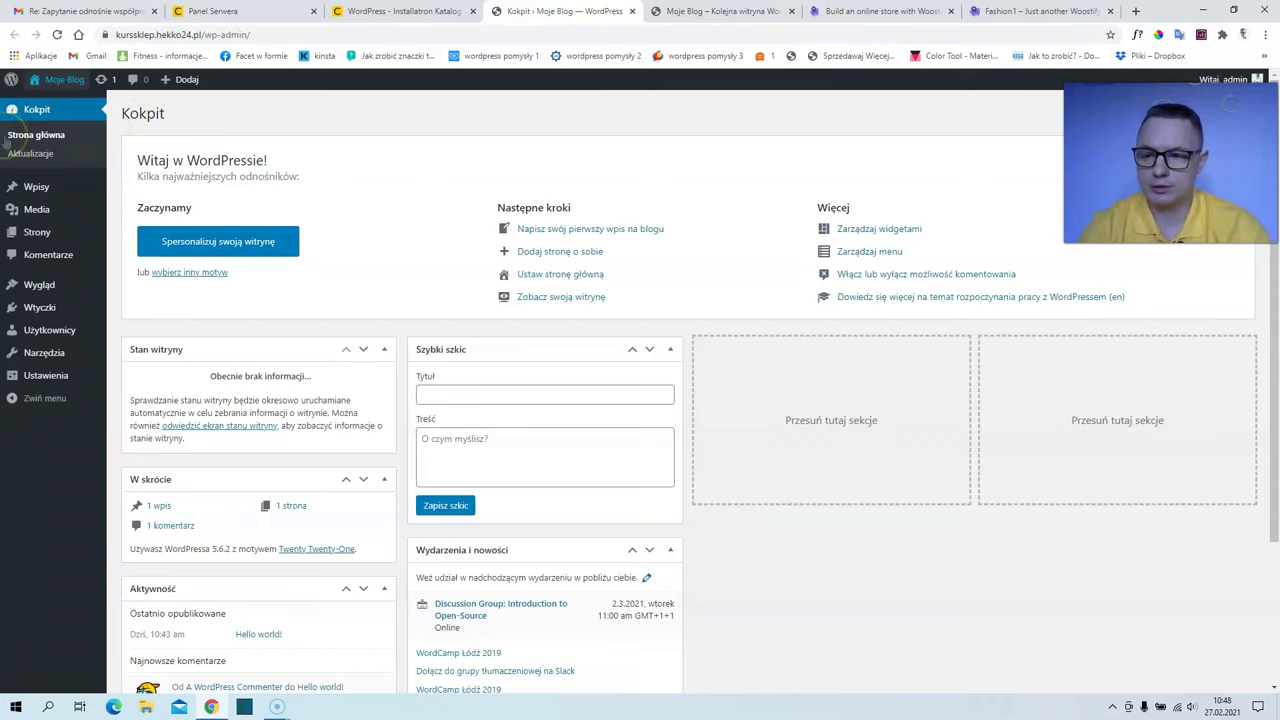
Open the general settings of the kurssklep.hekko24.pl WordPress site and set the site title to "sklep internetowy".
{"action": "mouse_move", "coordinate": [18, 390]}
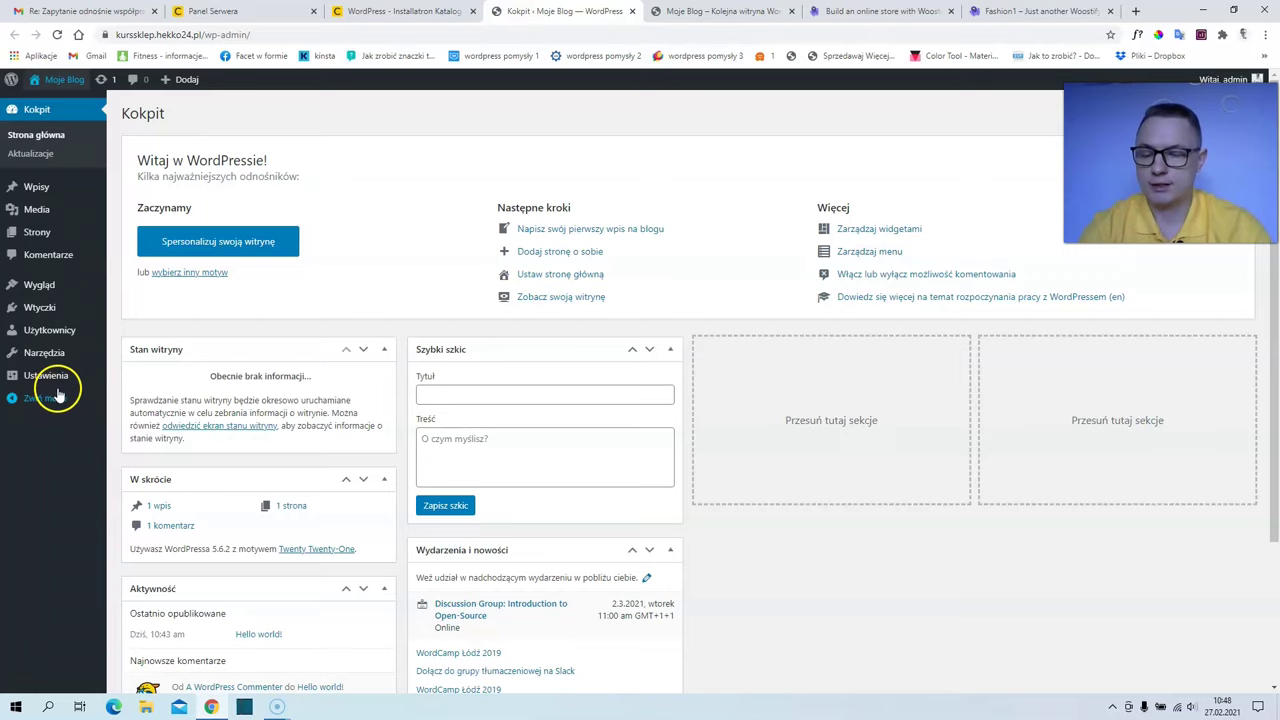
{"action": "mouse_move", "coordinate": [64, 382]}
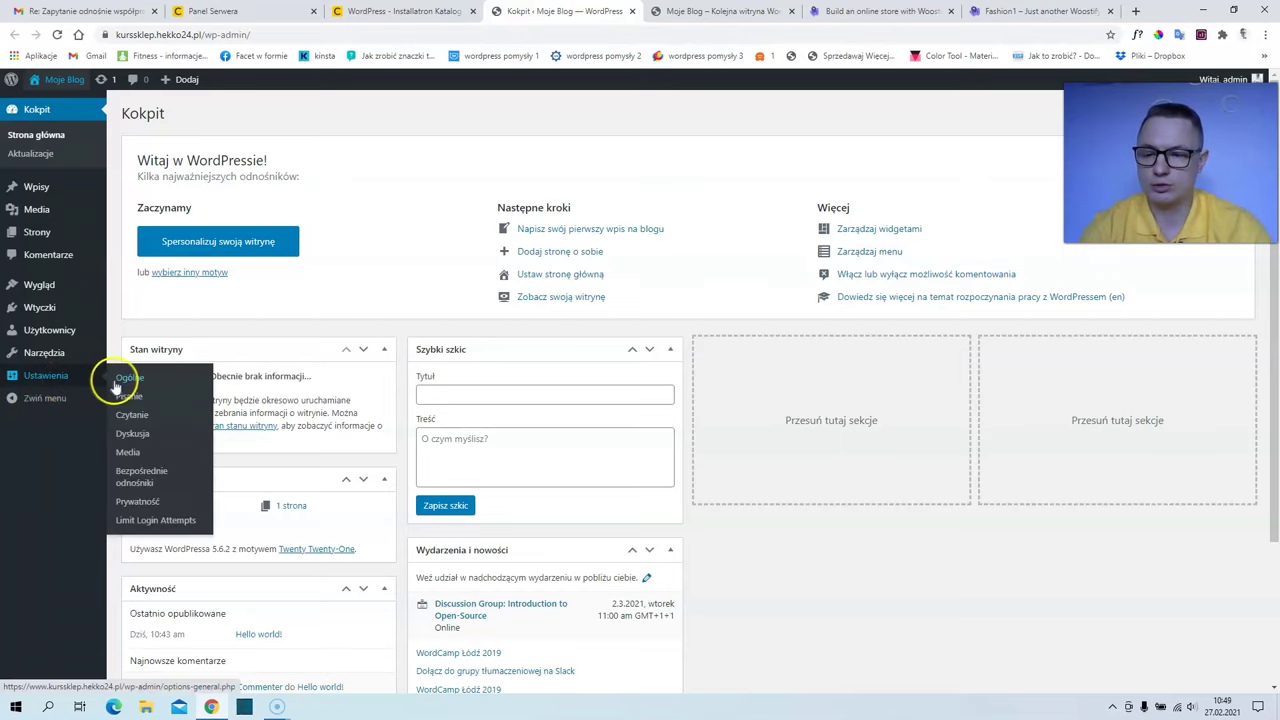
{"action": "left_click", "coordinate": [130, 385]}
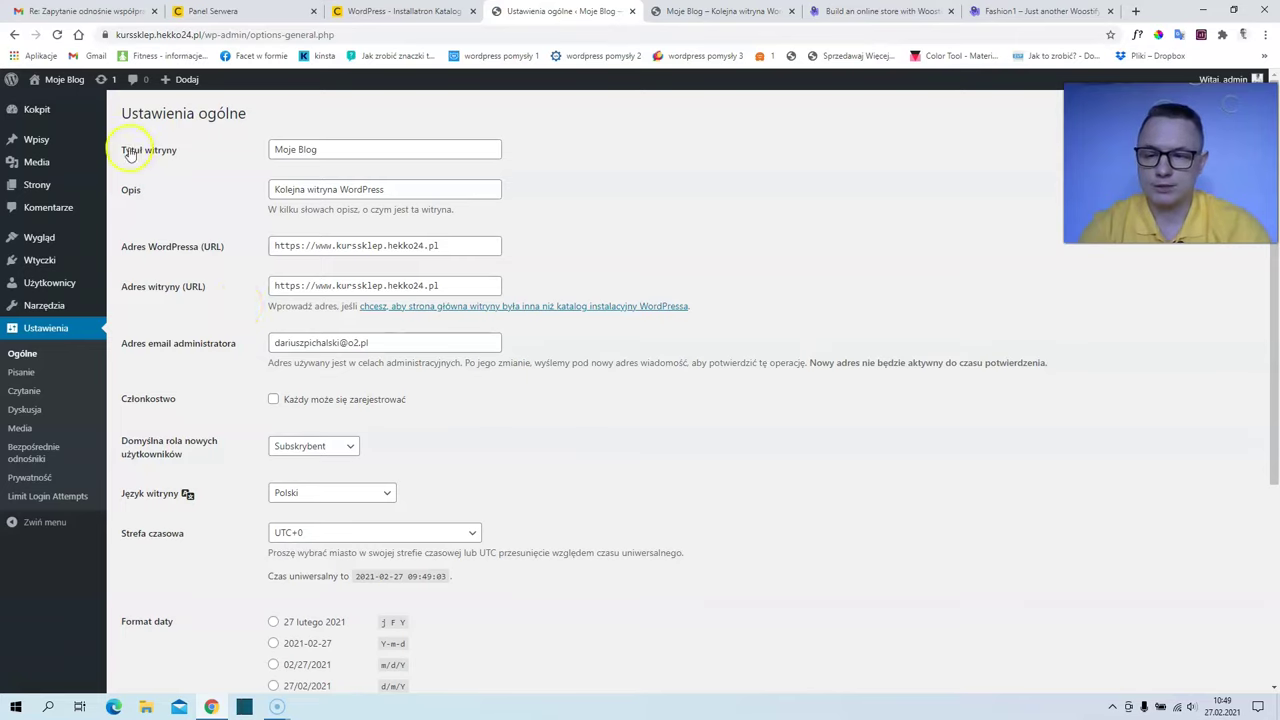
{"action": "left_click_drag", "start_coordinate": [328, 151], "coordinate": [118, 151]}
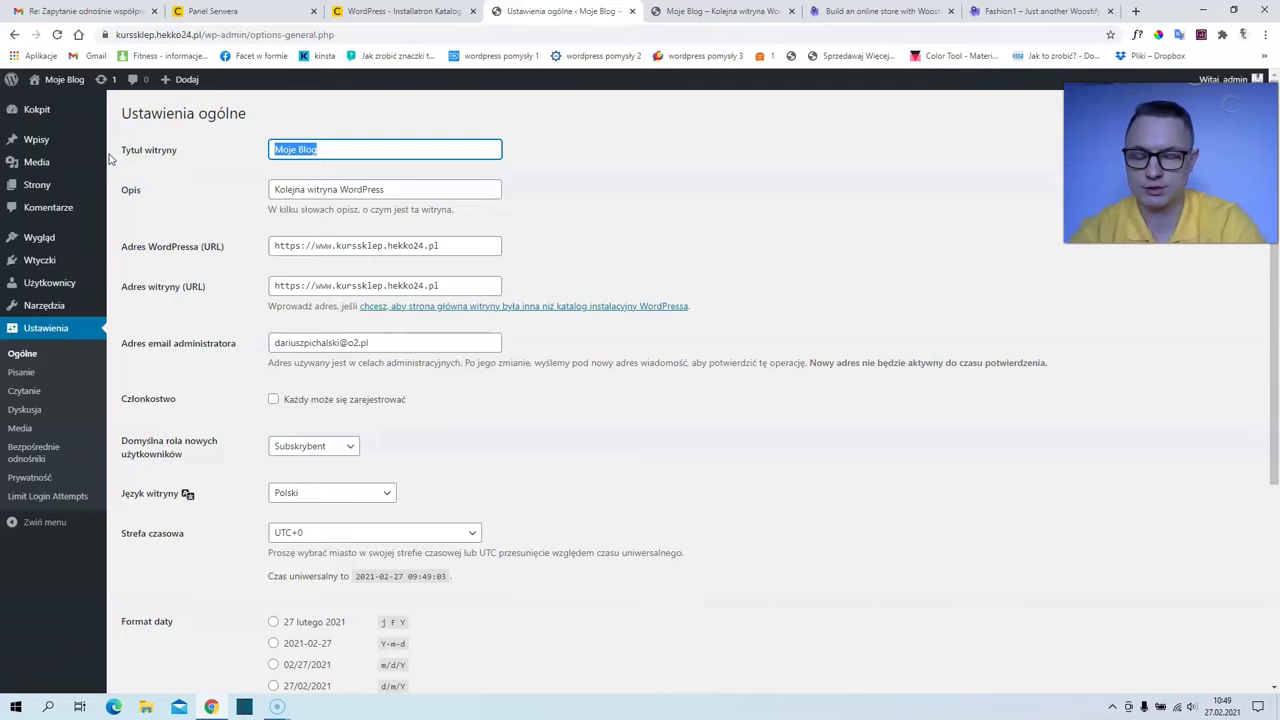
{"action": "type", "text": "sklep internetowy"}
{"action": "key", "text": "BackSpace"}
{"action": "type", "text": "y"}
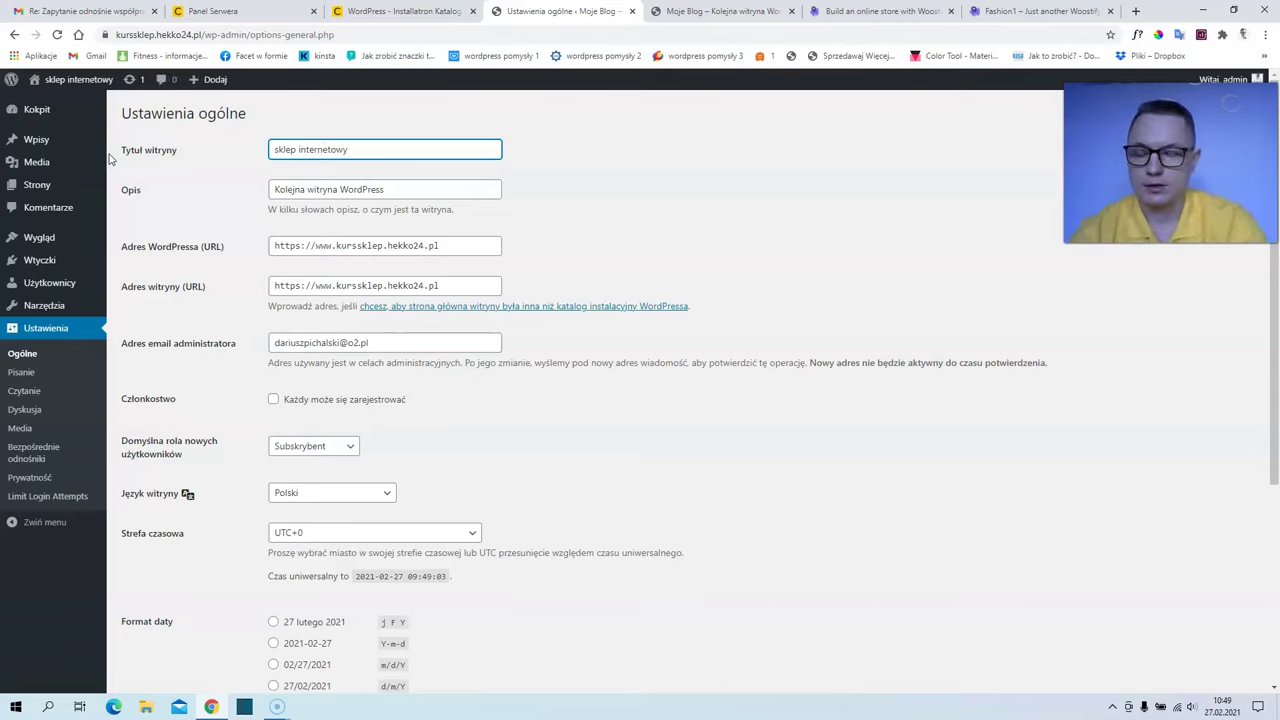
Set the site description to "odzież" and save the general settings.
{"action": "left_click", "coordinate": [163, 193]}
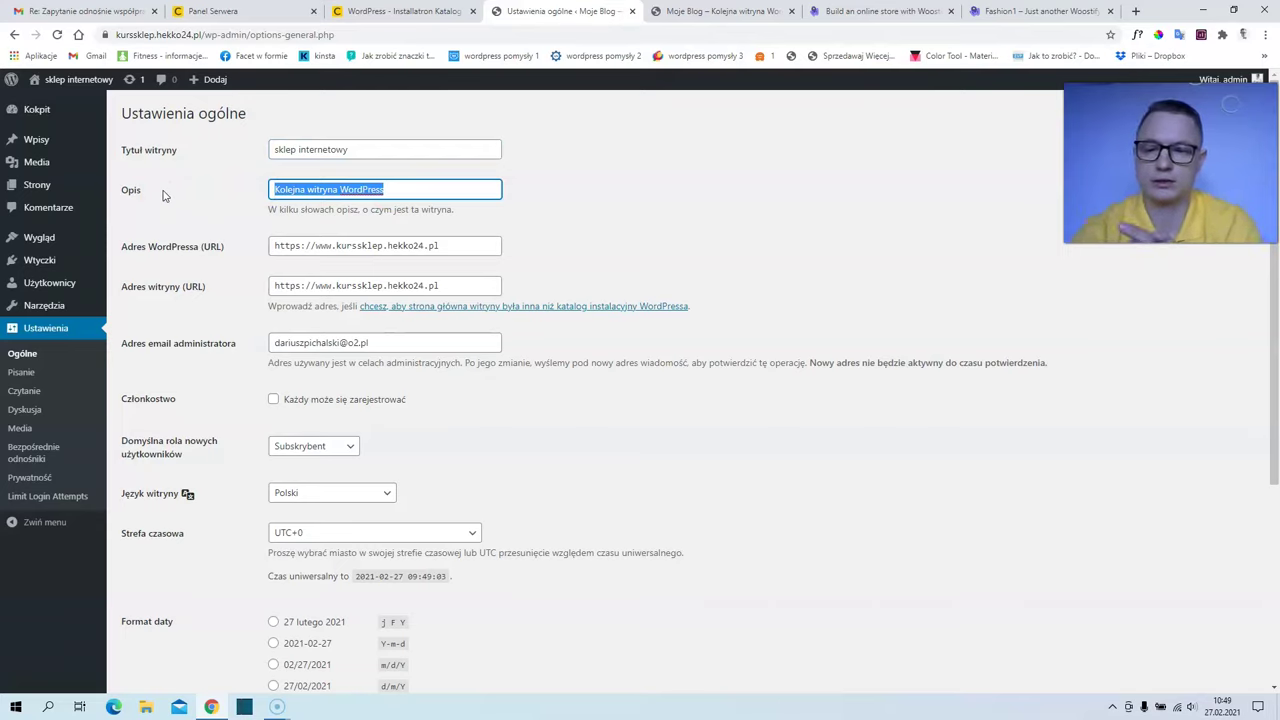
{"action": "type", "text": "odzież"}
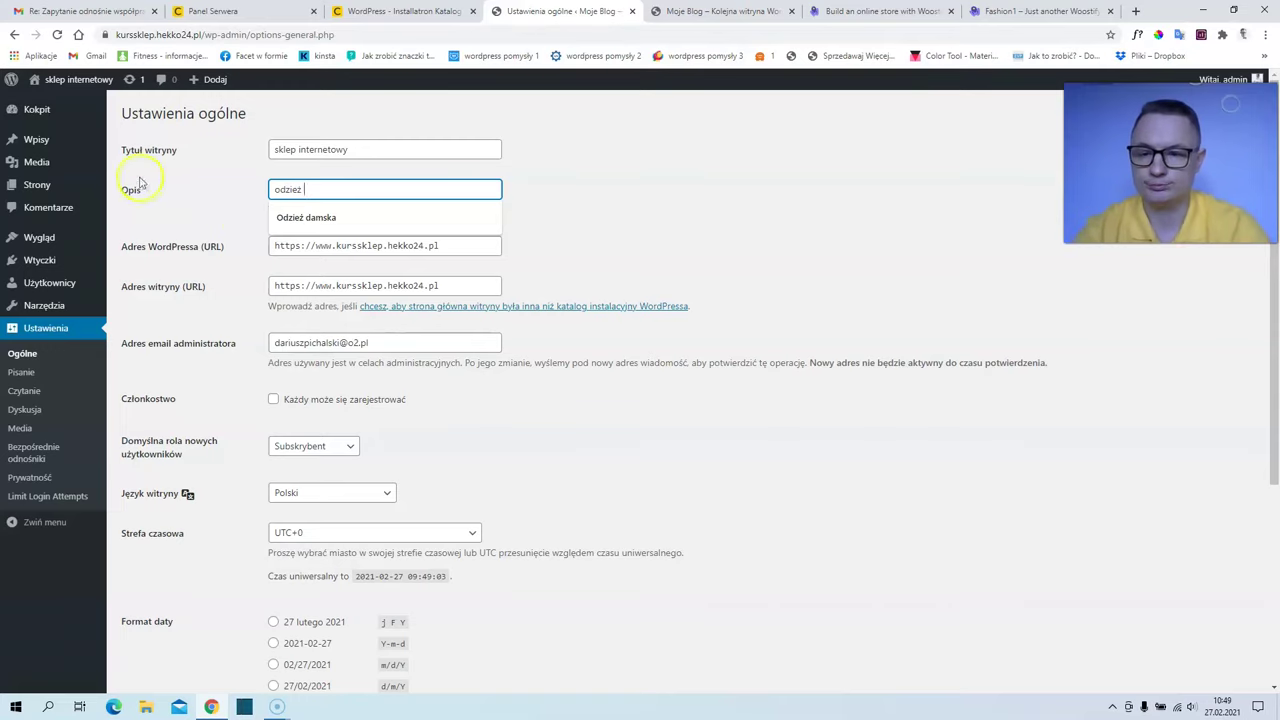
{"action": "left_click", "coordinate": [535, 184]}
{"action": "scroll", "coordinate": [325, 363], "scroll_direction": "down", "scroll_amount": 2}
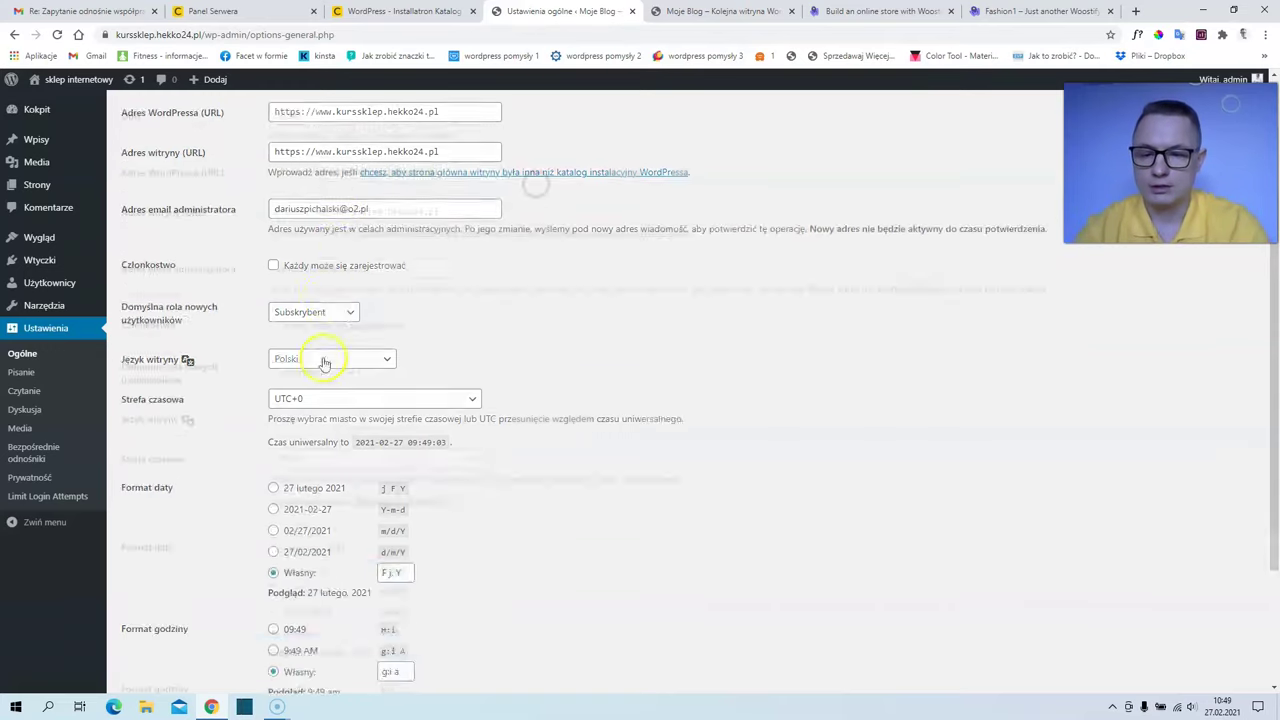
{"action": "scroll", "coordinate": [325, 363], "scroll_direction": "down", "scroll_amount": 2}
{"action": "left_click", "coordinate": [152, 623]}
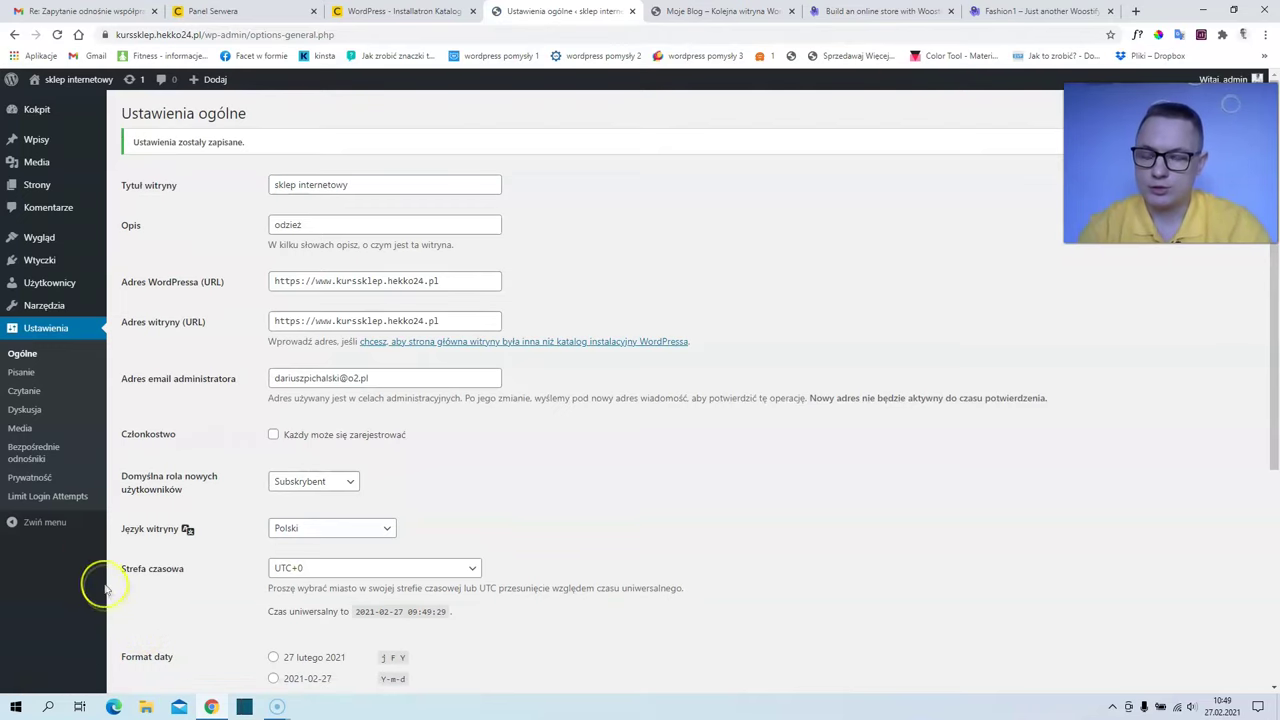
Set the site's permalink structure to "Nazwa wpisu" and save the permalink settings.
{"action": "left_click", "coordinate": [49, 453]}
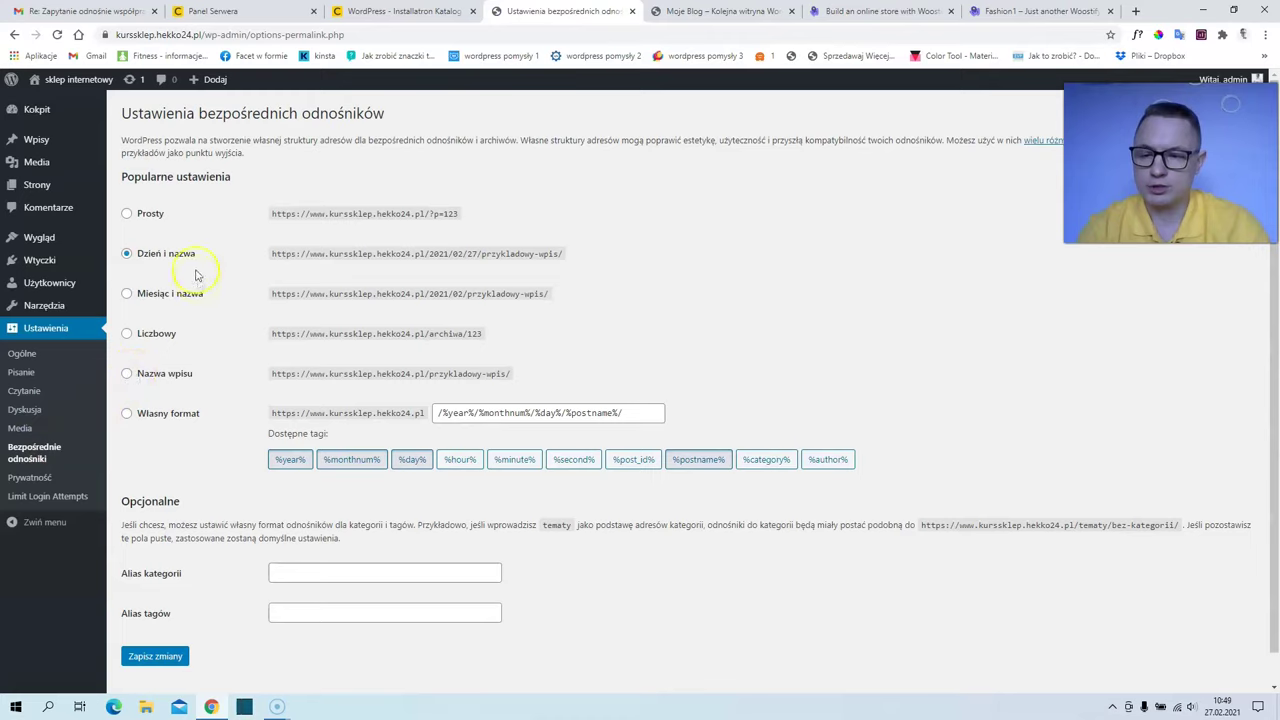
{"action": "left_click", "coordinate": [127, 376]}
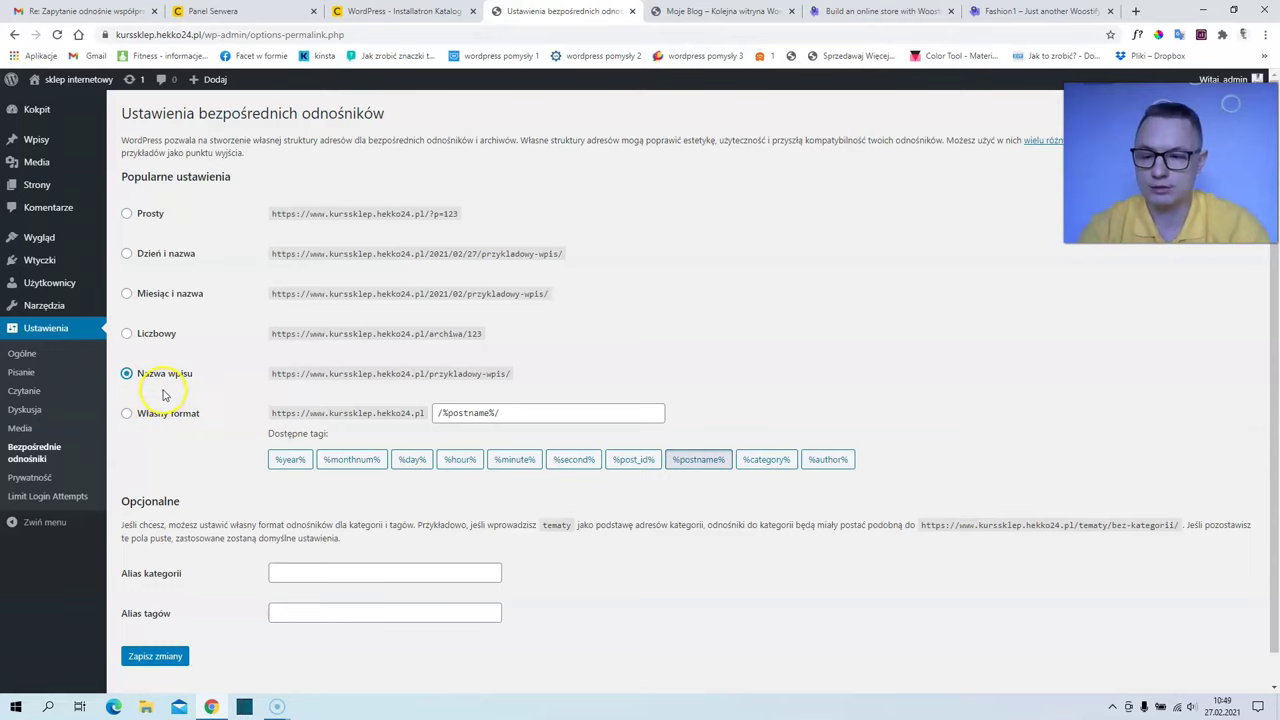
{"action": "scroll", "coordinate": [165, 395], "scroll_direction": "down", "scroll_amount": 1}
{"action": "left_click", "coordinate": [149, 637]}
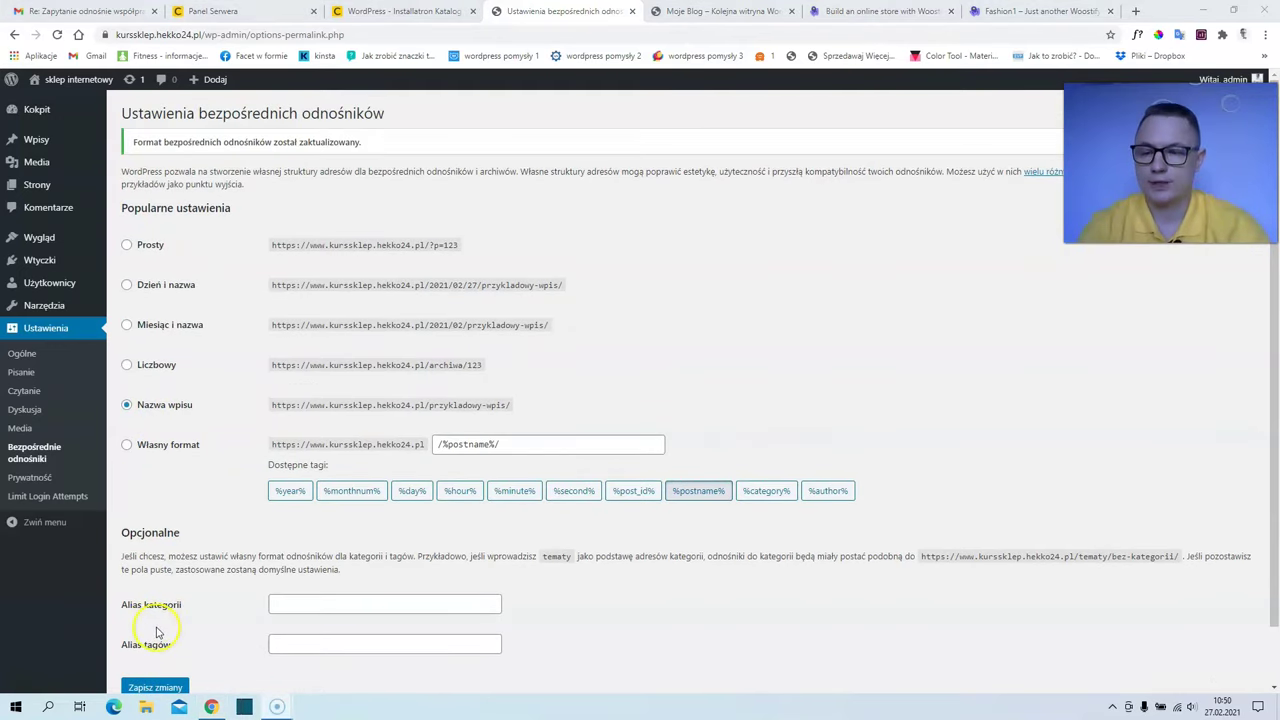
Open the site's installed themes page and look back at the Fashion1 demo and the Woostify starter sites gallery.
{"action": "mouse_move", "coordinate": [57, 246]}
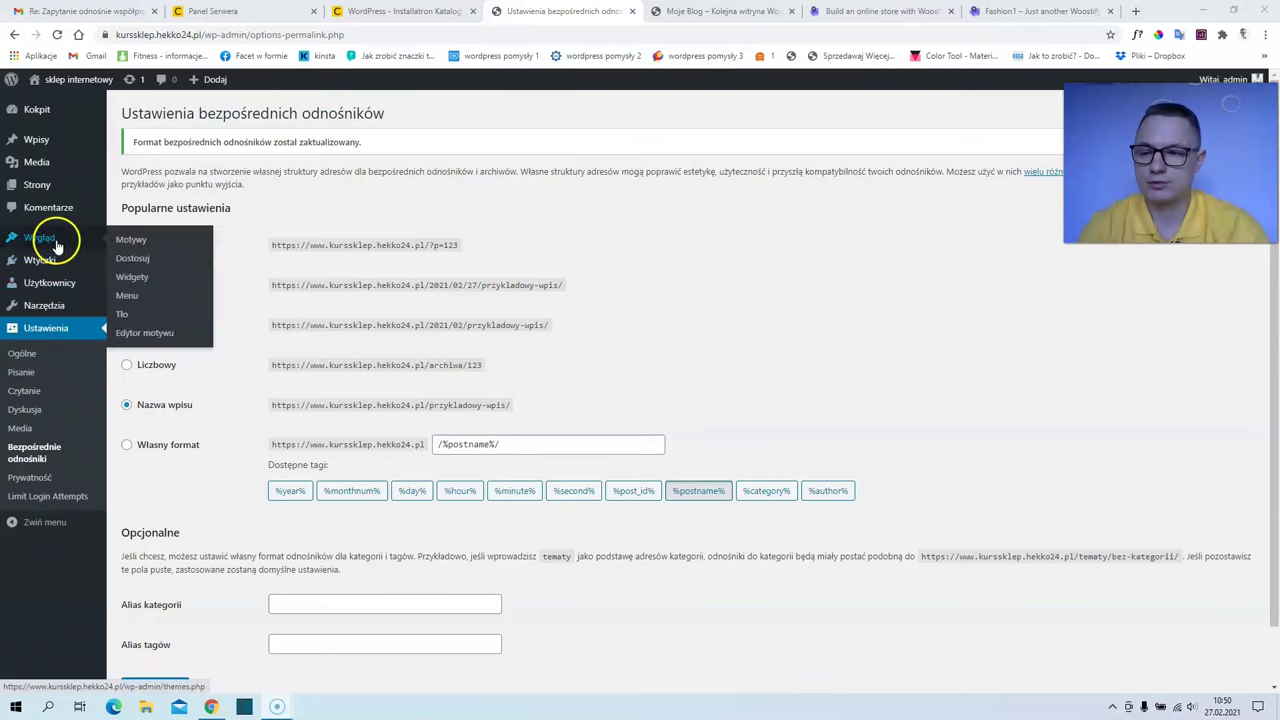
{"action": "left_click", "coordinate": [128, 246]}
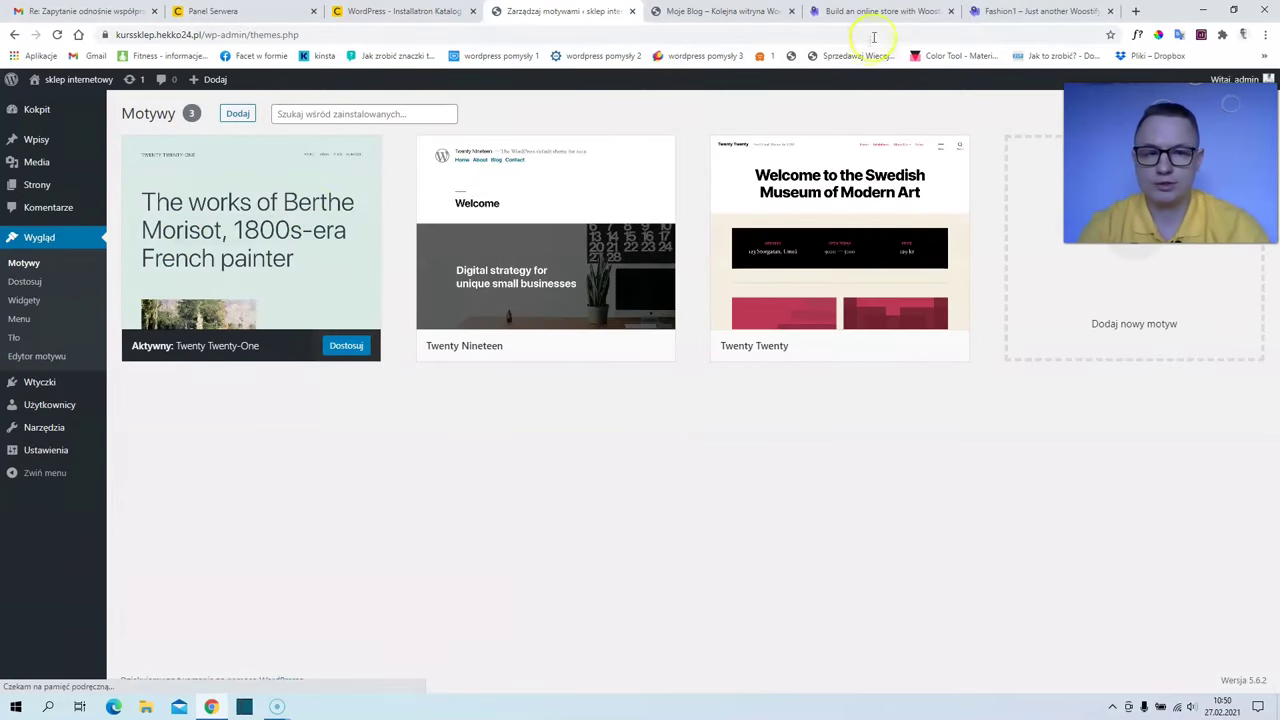
{"action": "left_click", "coordinate": [1040, 11]}
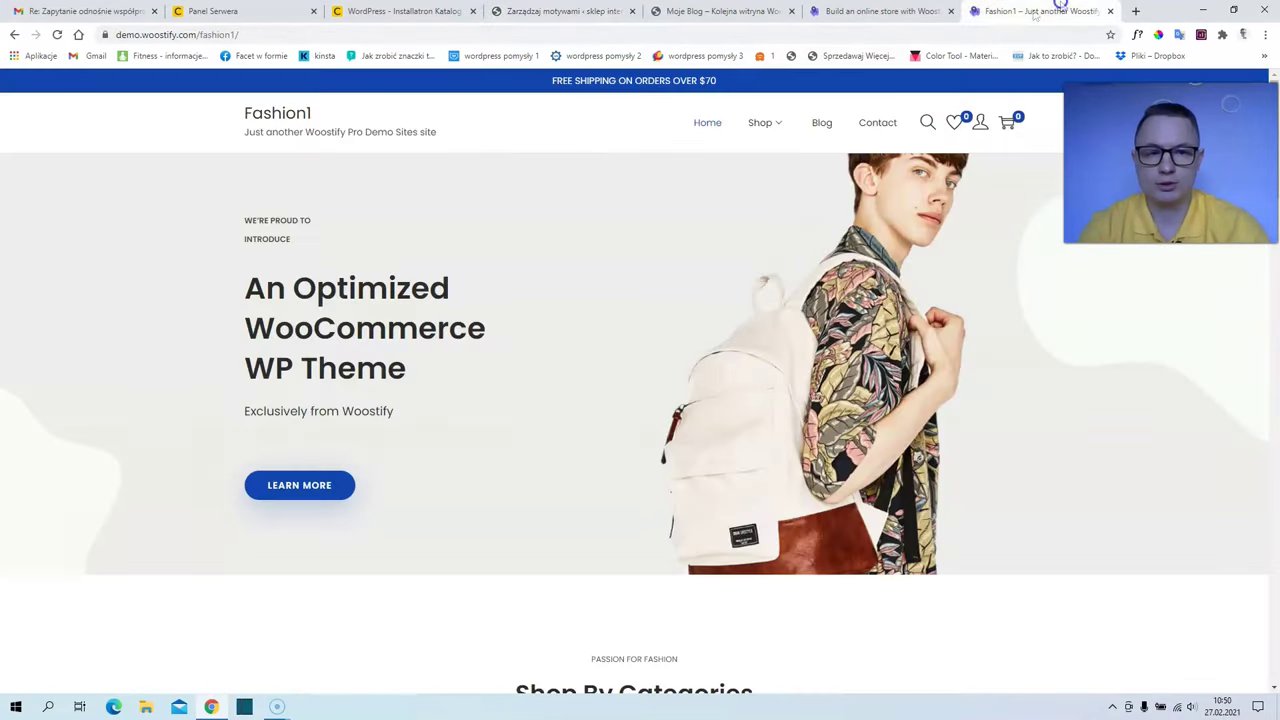
{"action": "left_click", "coordinate": [541, 12]}
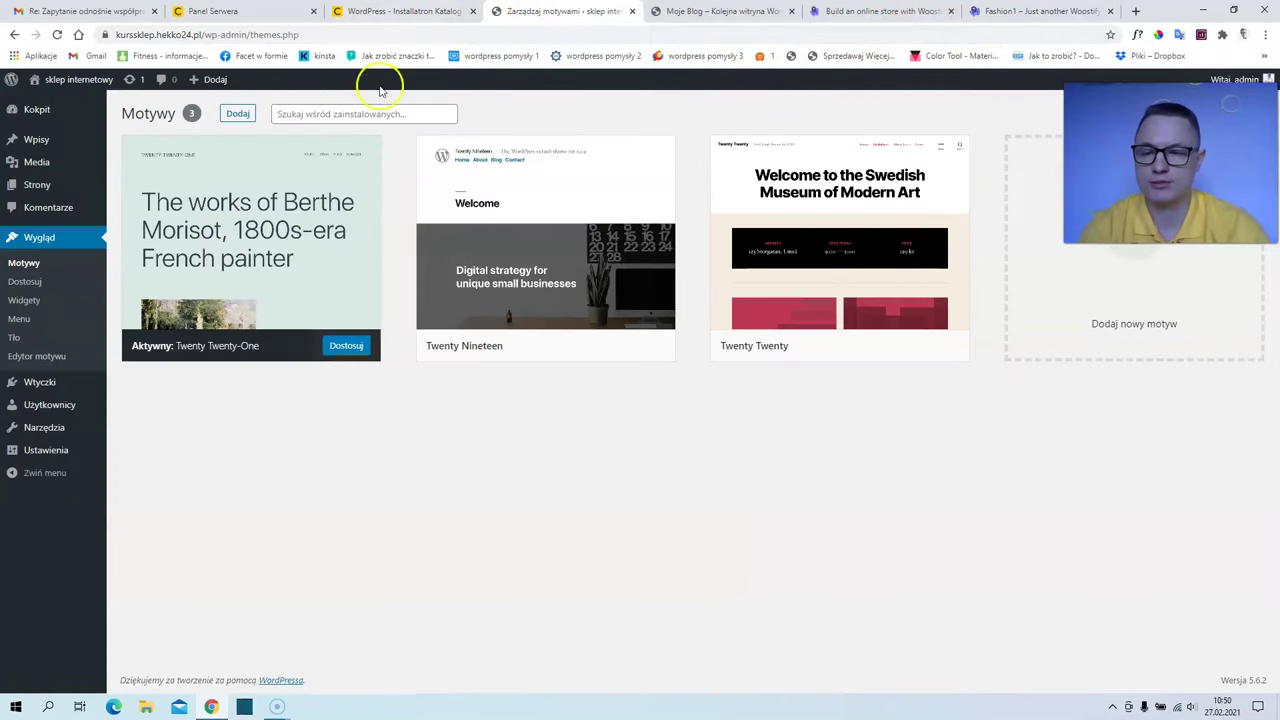
{"action": "left_click", "coordinate": [848, 12]}
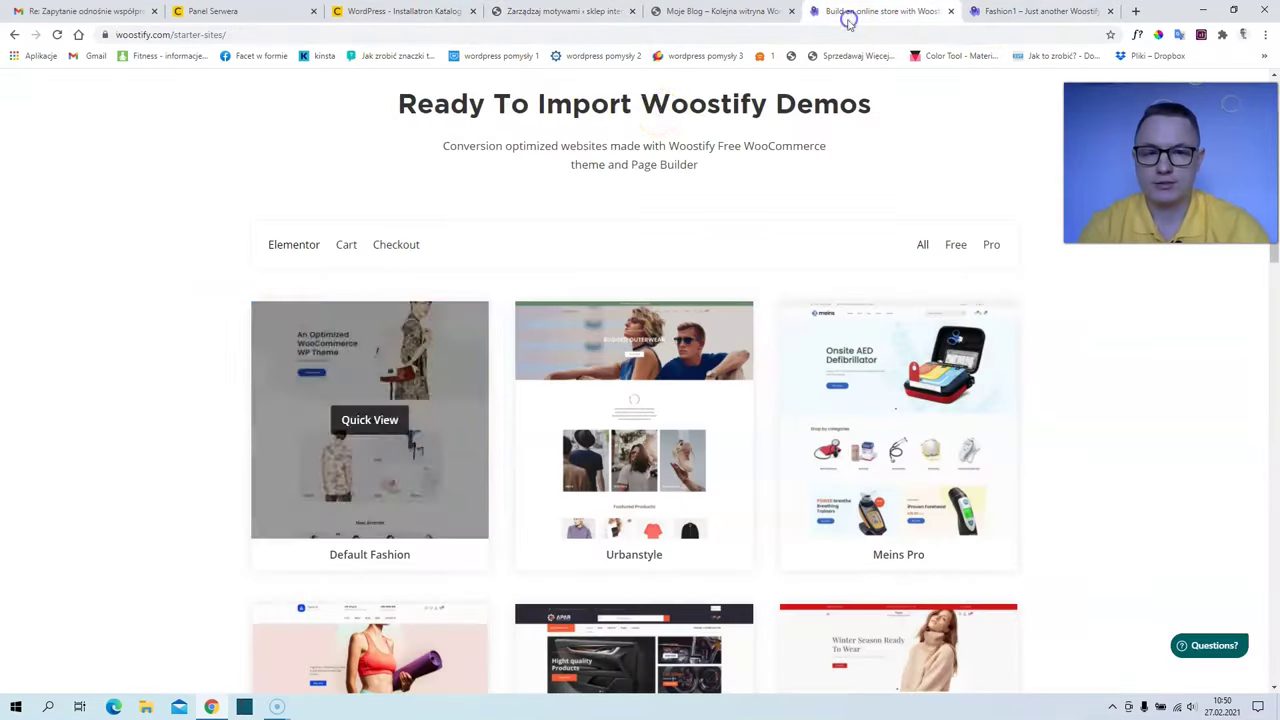
{"action": "left_click", "coordinate": [1015, 12]}
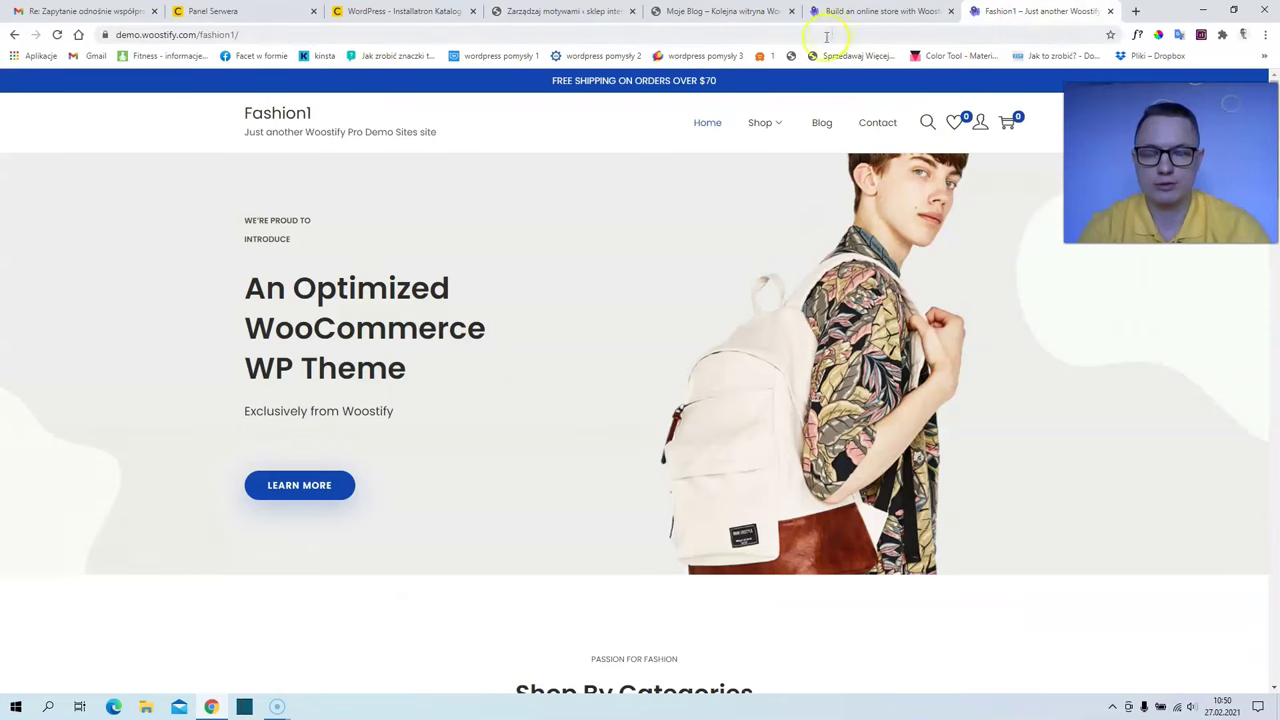
{"action": "left_click", "coordinate": [843, 12]}
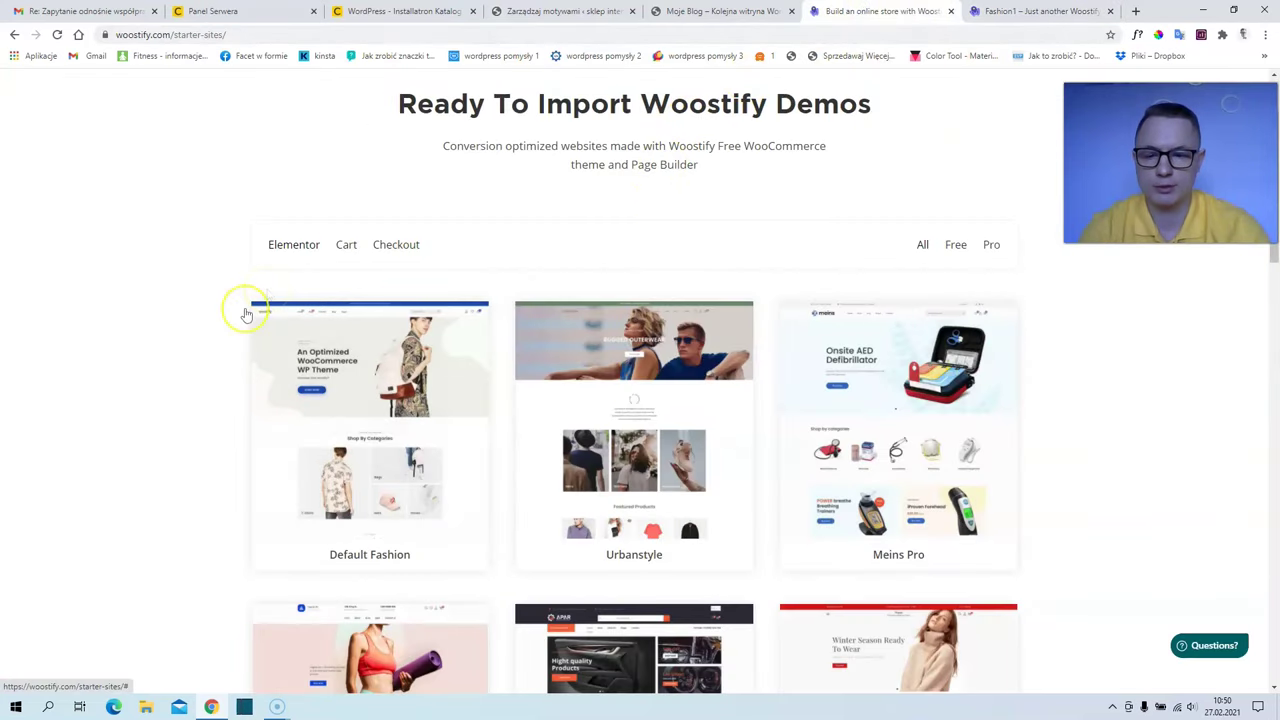
Look through the Urbanstyle demo's home page and return to the site's installed themes page.
{"action": "left_click", "coordinate": [594, 408]}
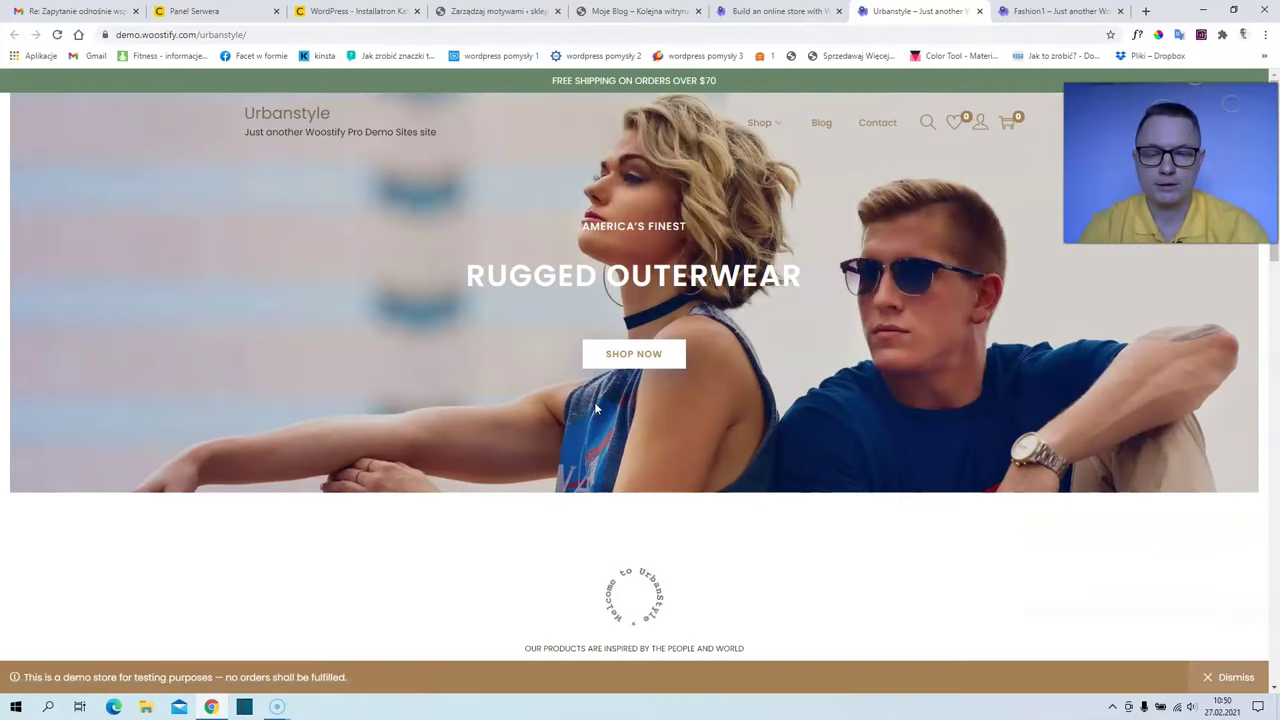
{"action": "scroll", "coordinate": [595, 406], "scroll_direction": "down", "scroll_amount": 4}
{"action": "scroll", "coordinate": [596, 403], "scroll_direction": "down", "scroll_amount": 8}
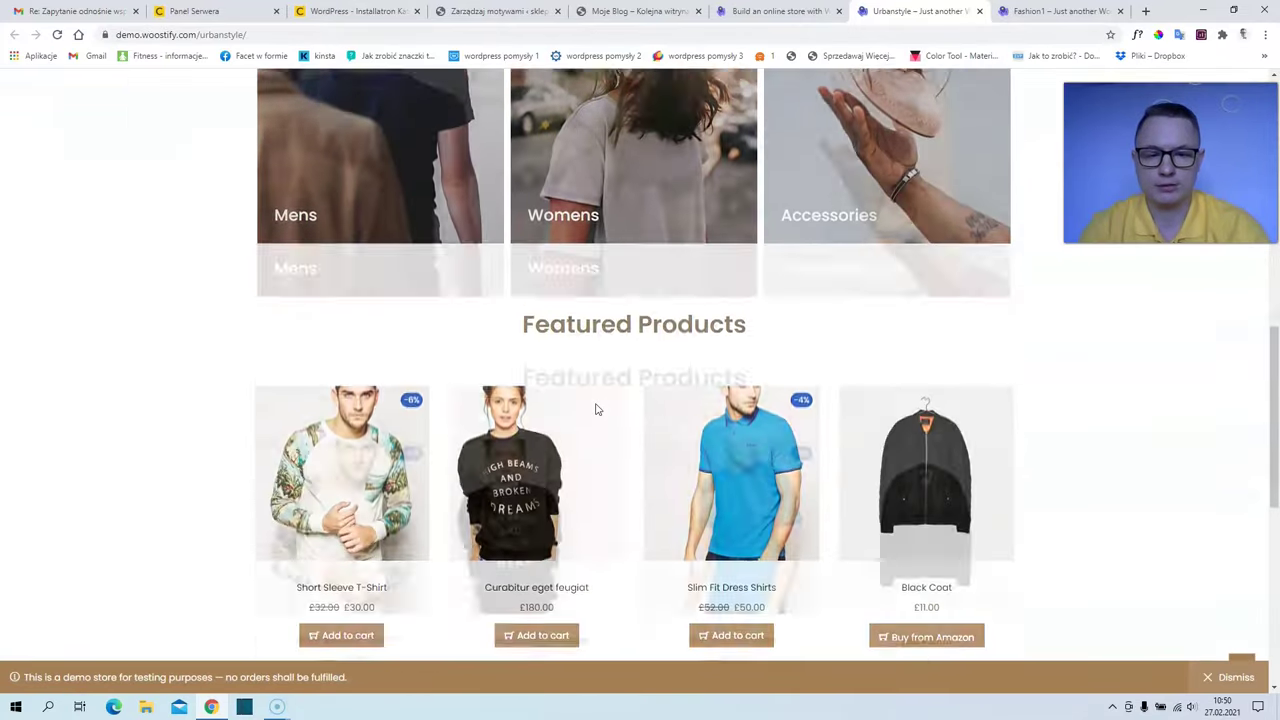
{"action": "scroll", "coordinate": [597, 412], "scroll_direction": "up", "scroll_amount": 10}
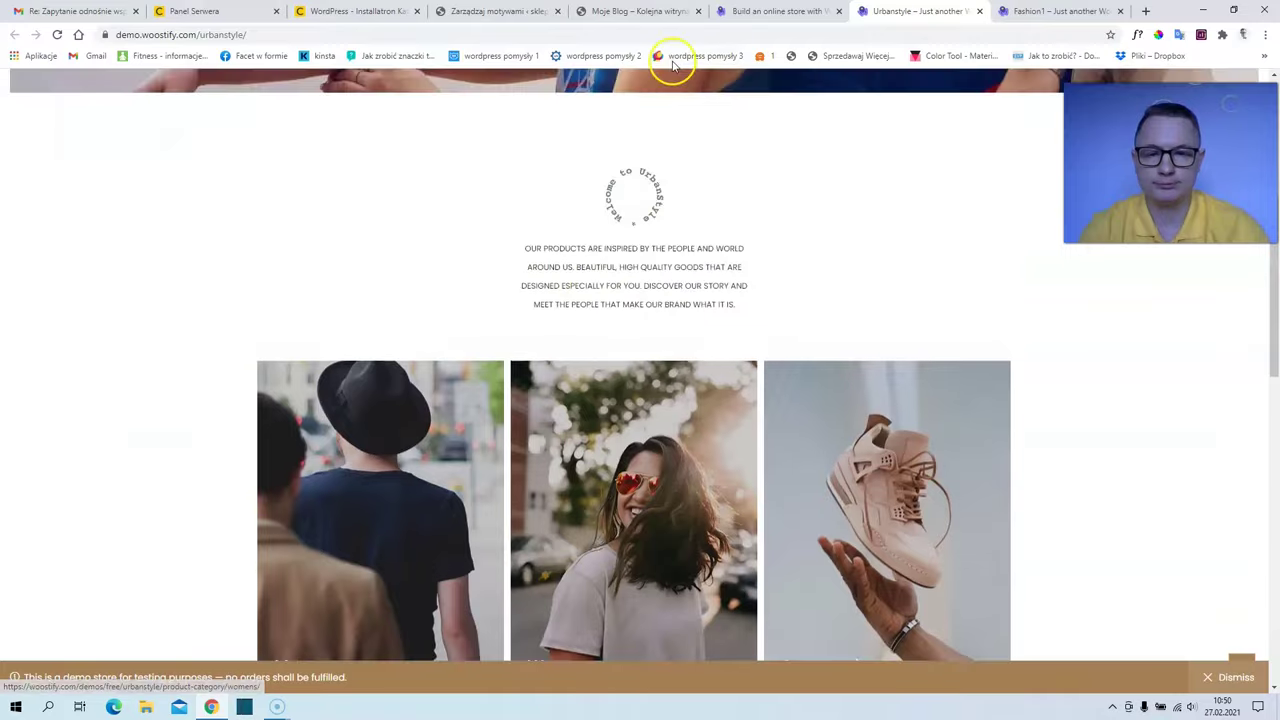
{"action": "left_click", "coordinate": [760, 12]}
{"action": "left_click", "coordinate": [645, 12]}
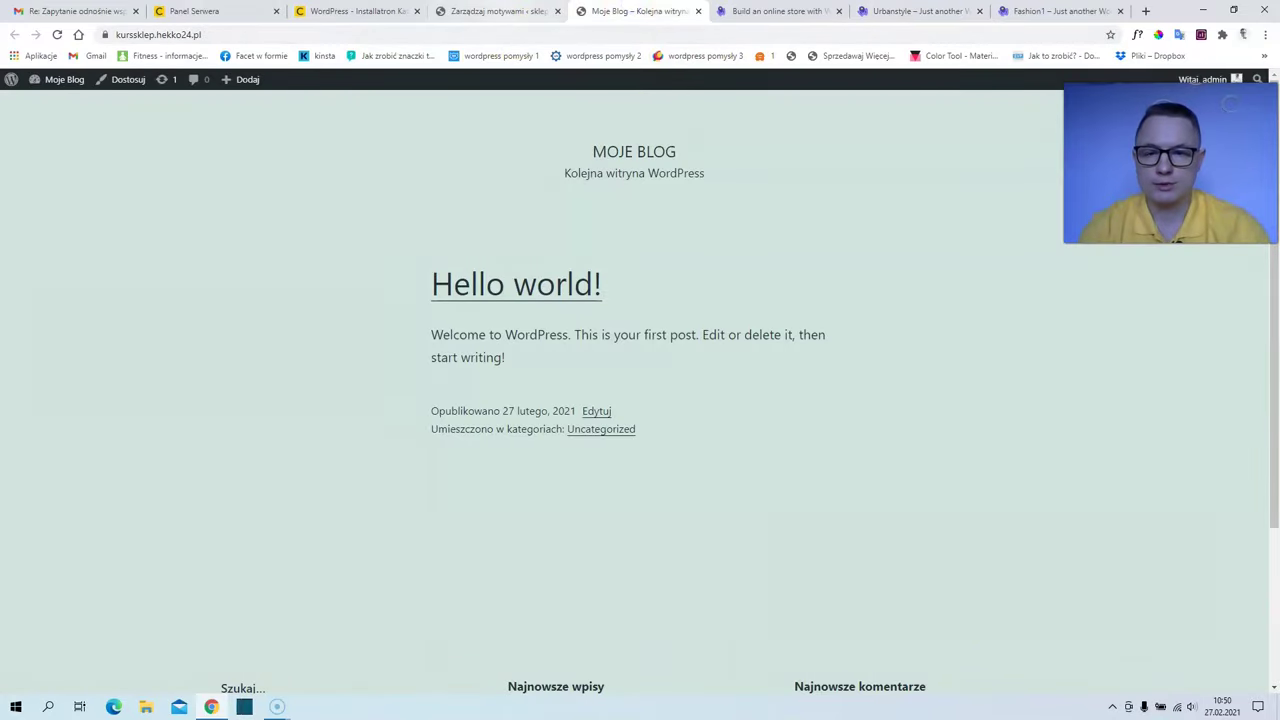
{"action": "left_click", "coordinate": [500, 11]}
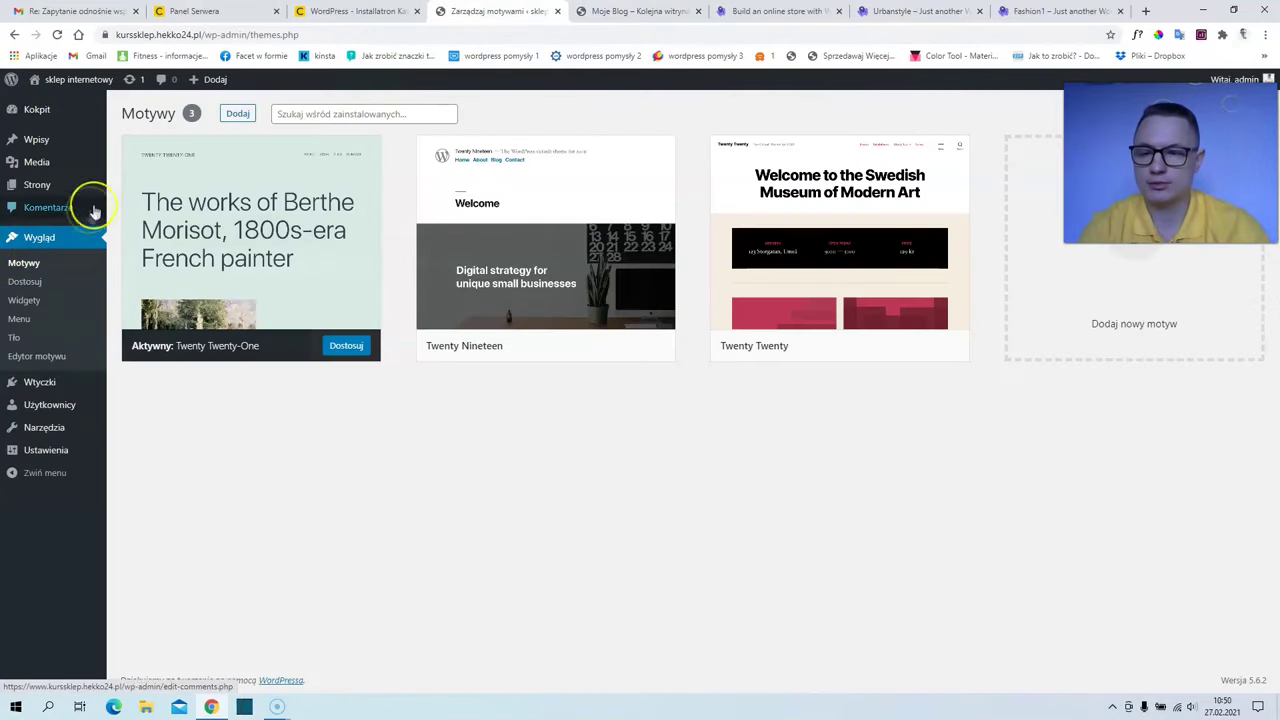
Find the Woostify theme by searching for "woostify" among the new themes, install it and activate it.
{"action": "left_click", "coordinate": [242, 114]}
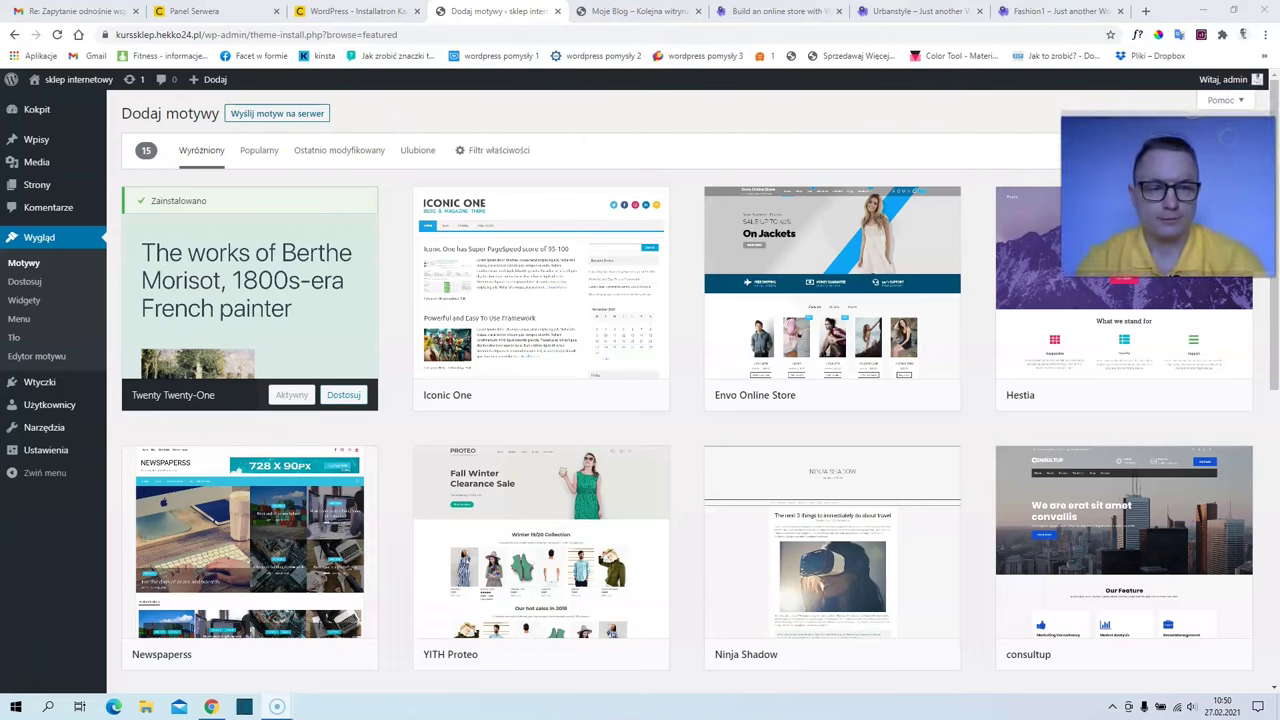
{"action": "left_click", "coordinate": [1115, 151]}
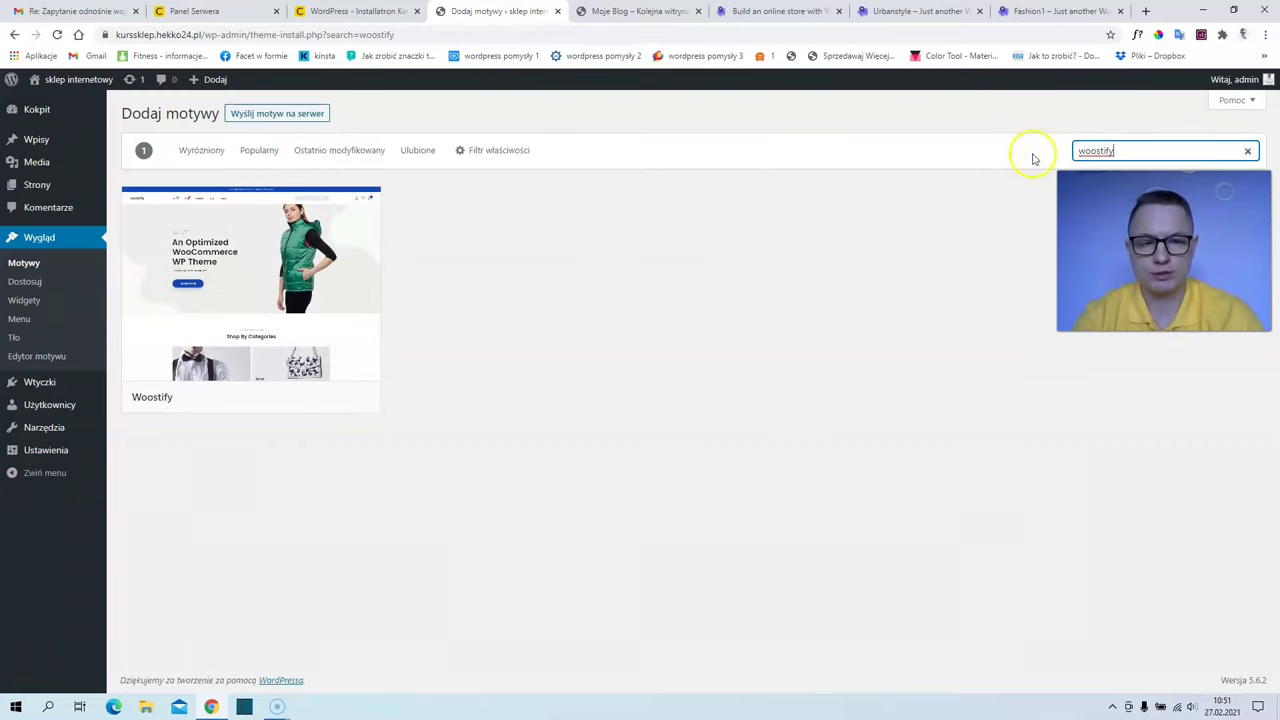
{"action": "mouse_move", "coordinate": [312, 285]}
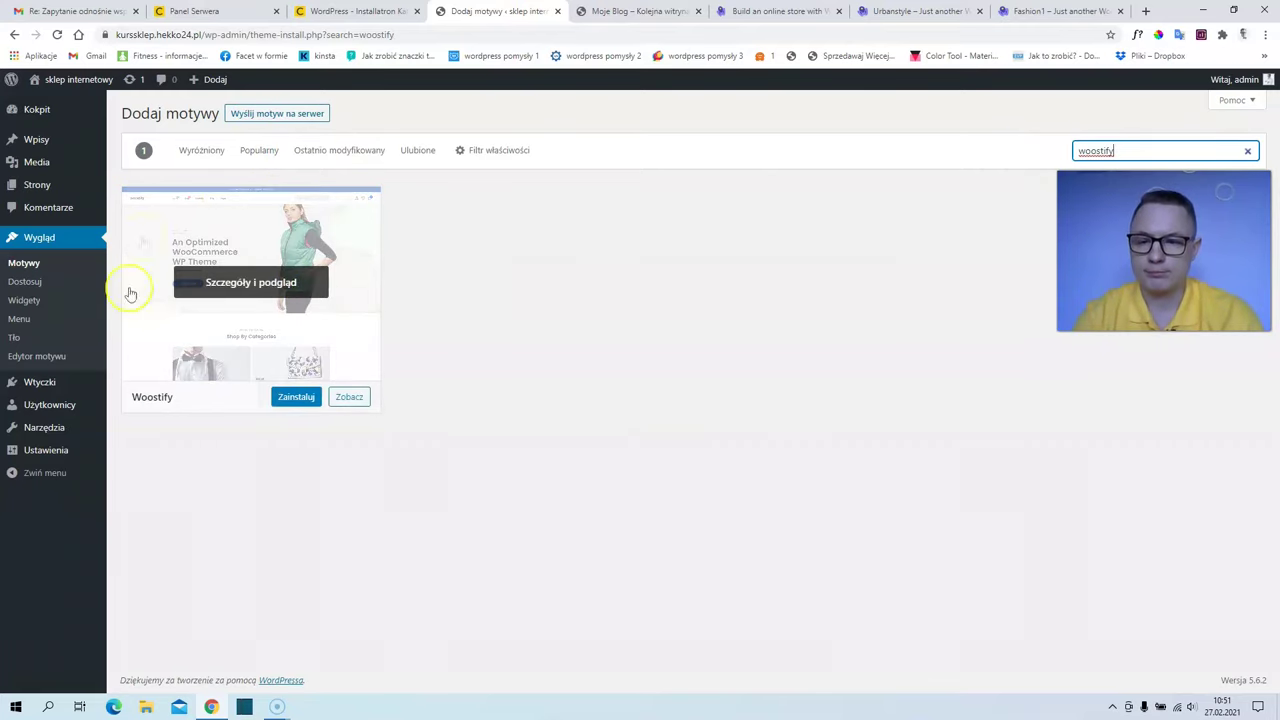
{"action": "left_click", "coordinate": [292, 397]}
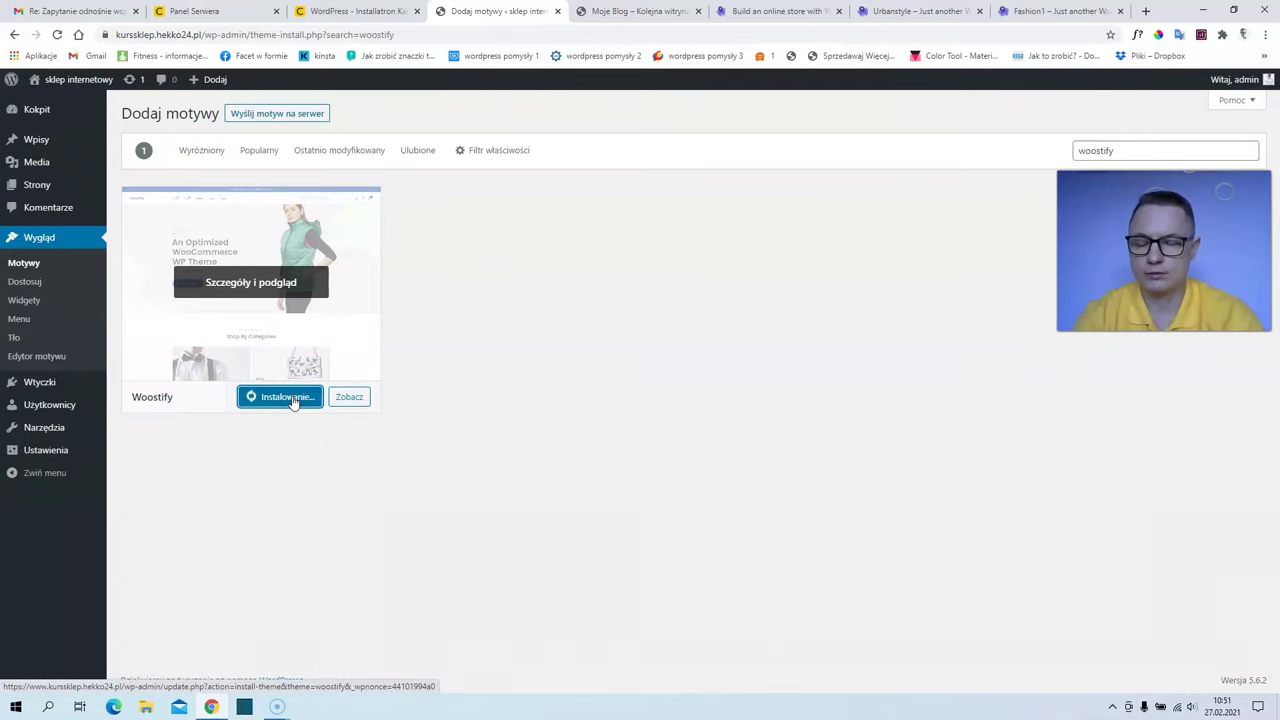
{"action": "left_click", "coordinate": [266, 398]}
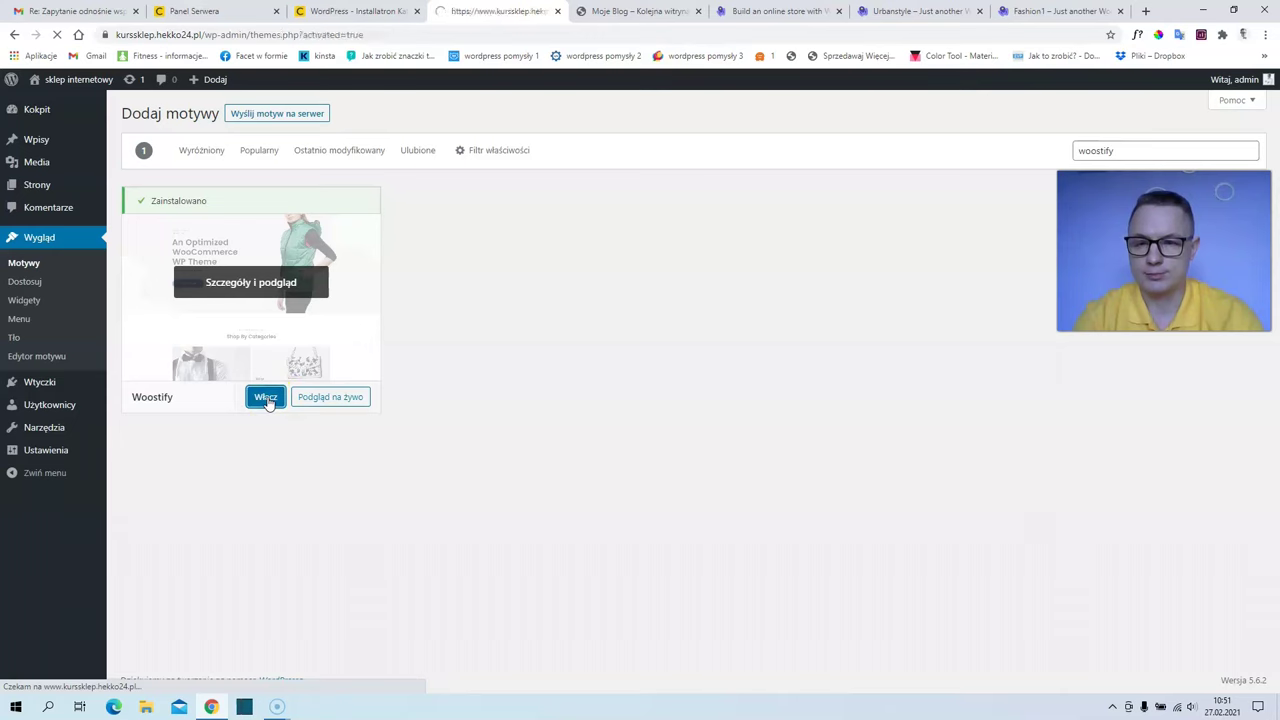
{"action": "left_click", "coordinate": [287, 378]}
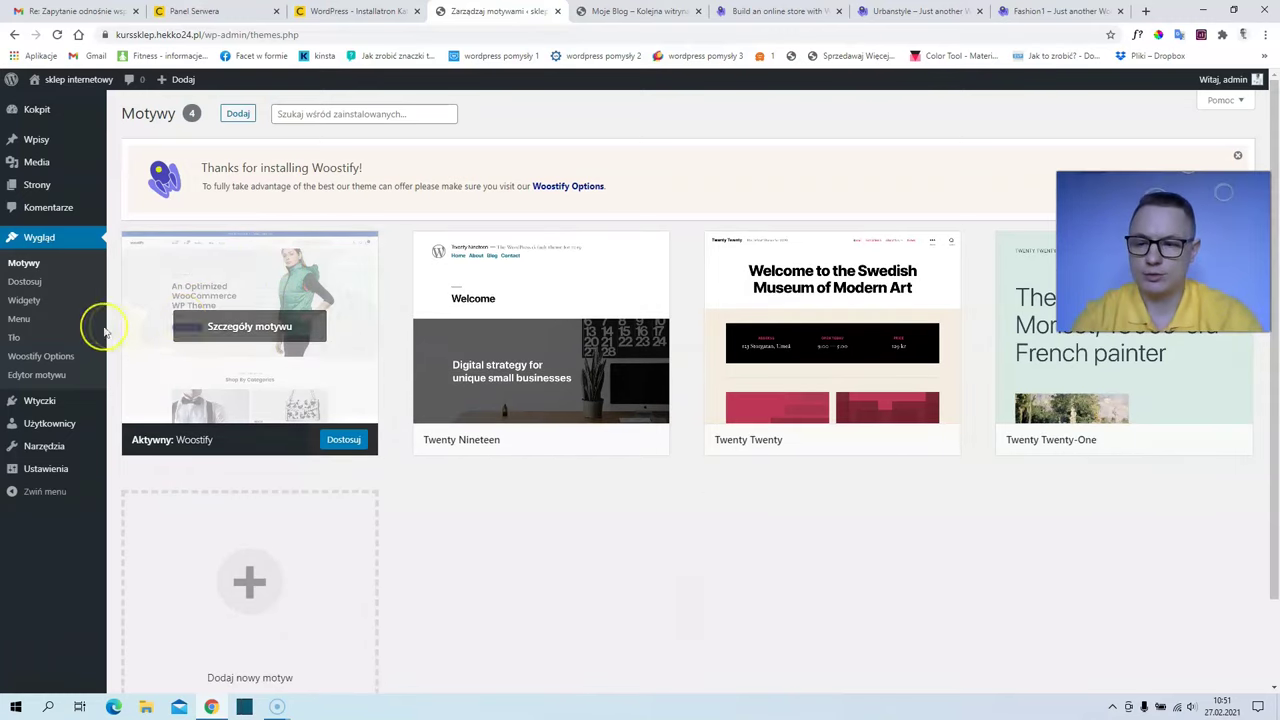
Open the Woostify Options page and install the Woostify Library for demo imports.
{"action": "left_click", "coordinate": [37, 360]}
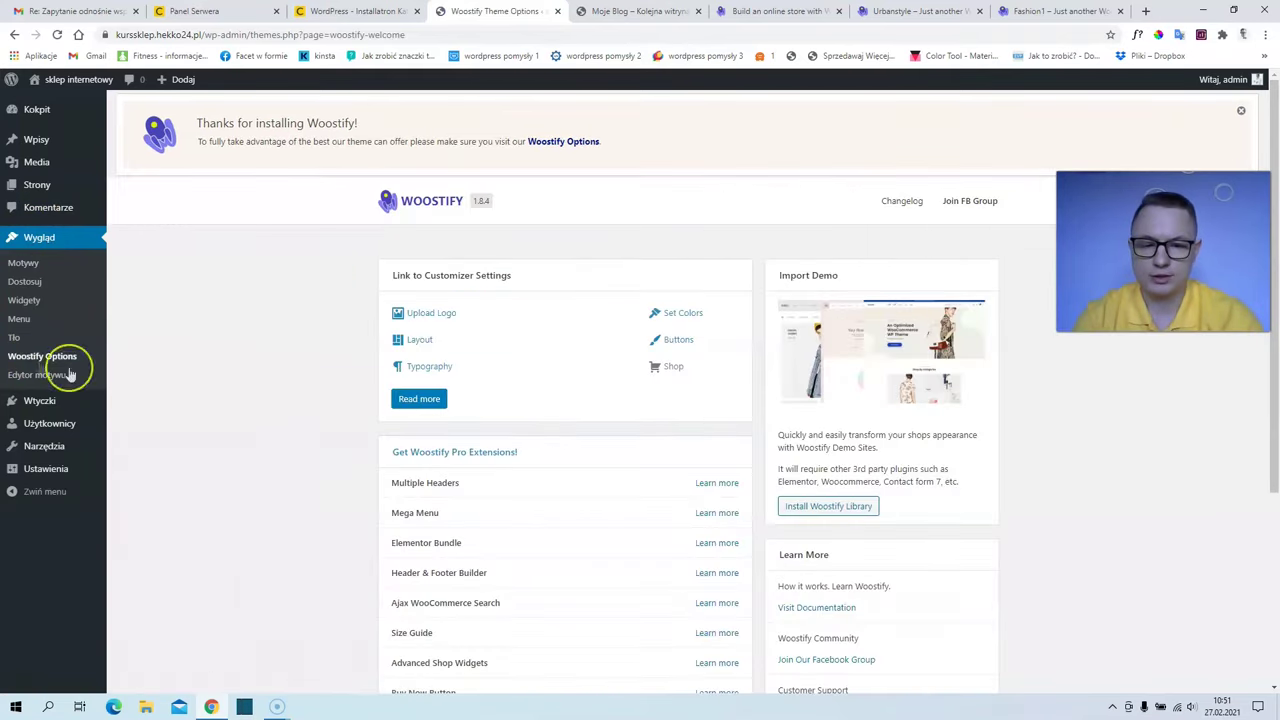
{"action": "scroll", "coordinate": [725, 436], "scroll_direction": "down", "scroll_amount": 1}
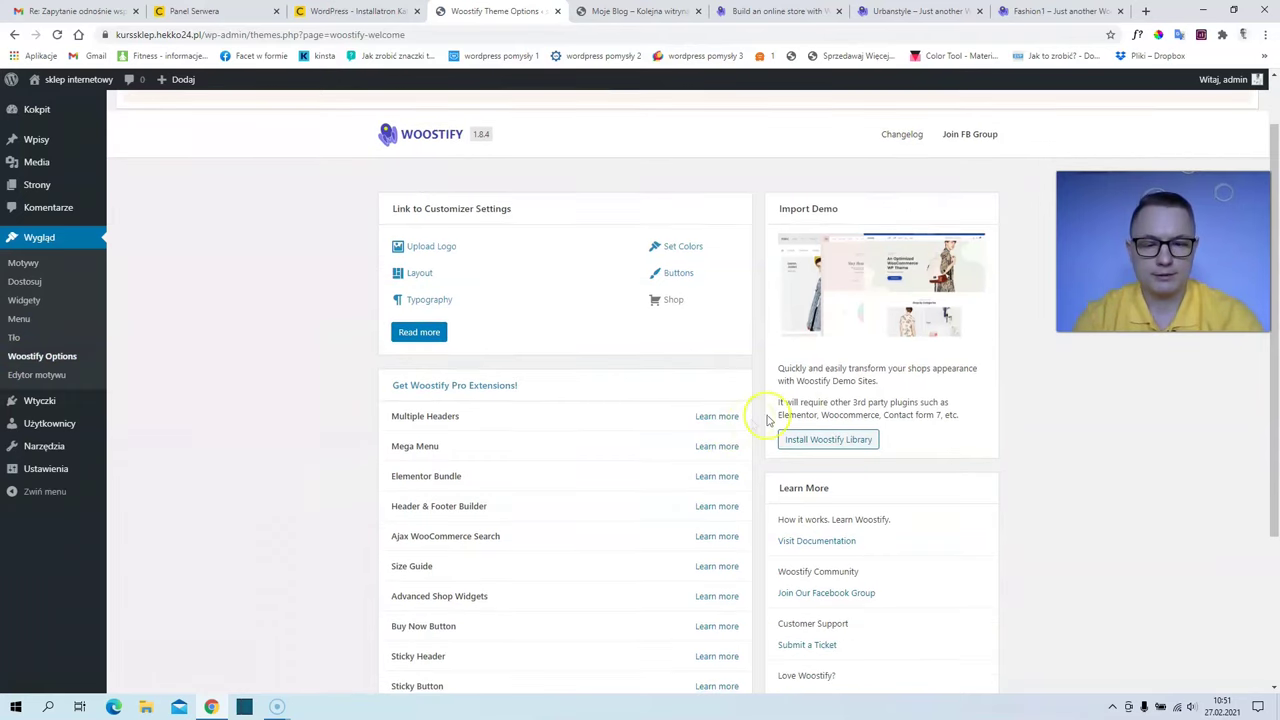
{"action": "left_click", "coordinate": [821, 447]}
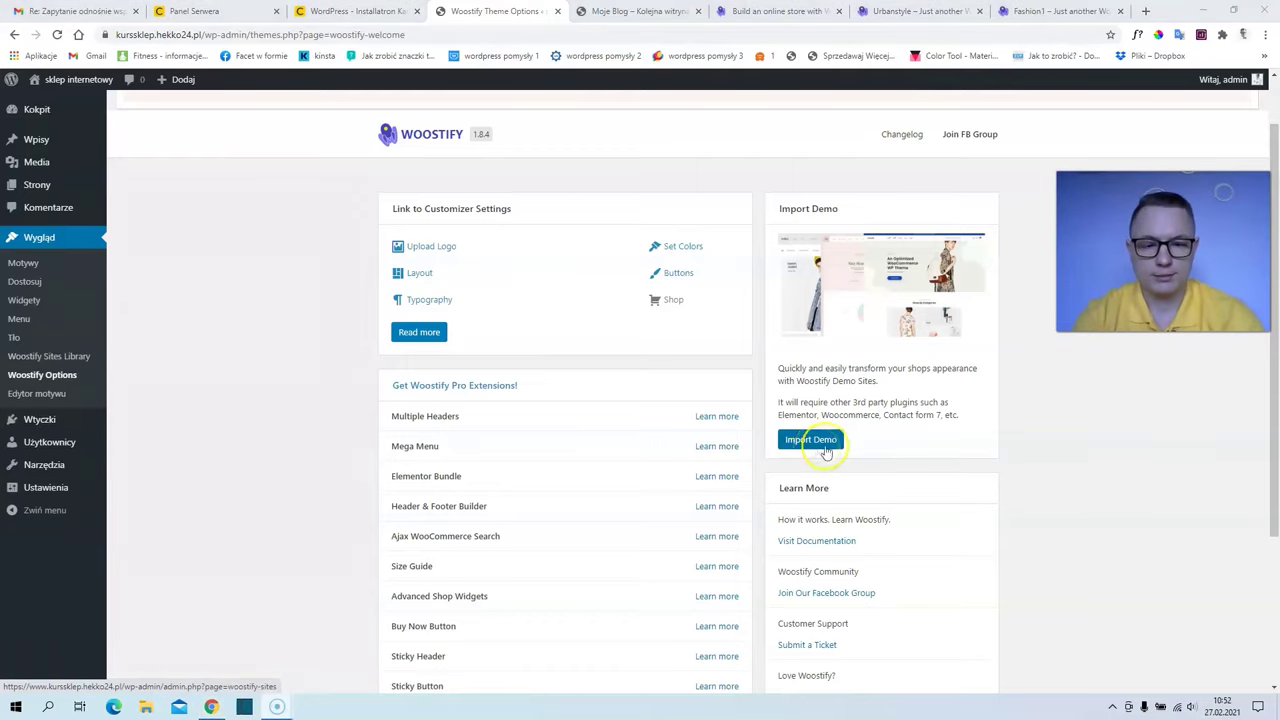
Start the Woostify demo import wizard, select the Fashion starter site and continue to the plugin installation stage.
{"action": "left_click", "coordinate": [811, 440]}
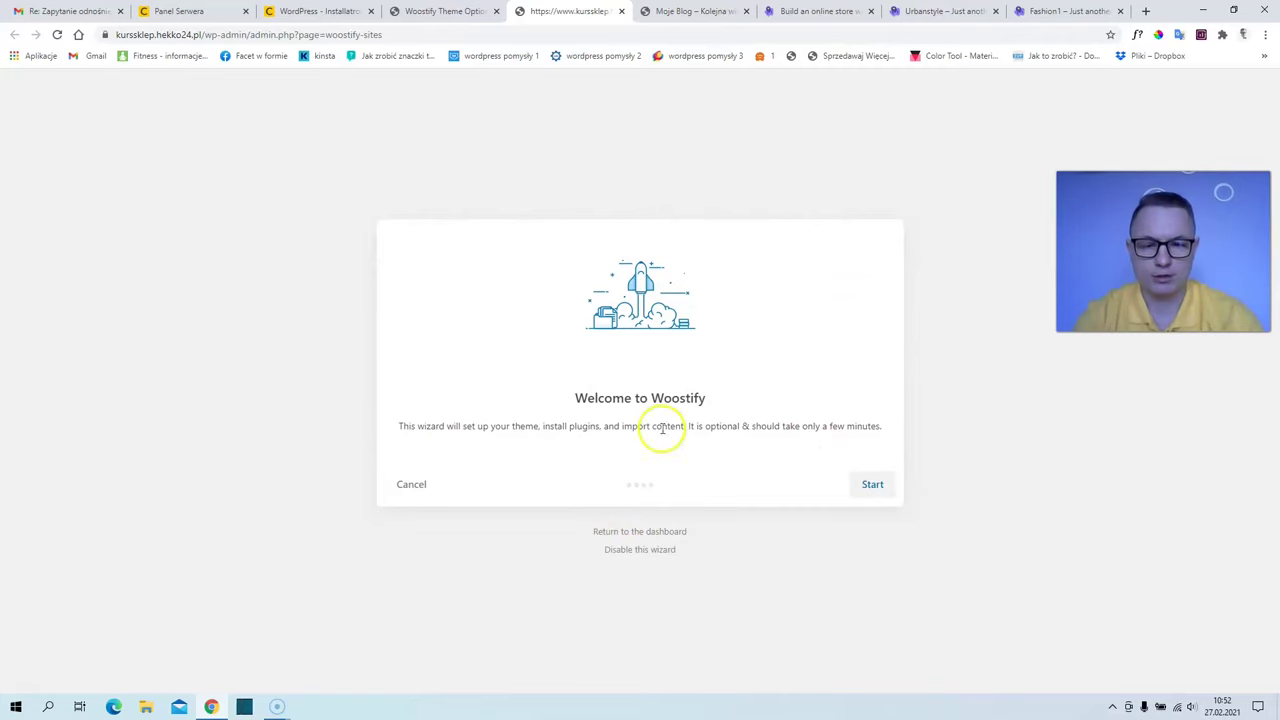
{"action": "left_click", "coordinate": [862, 500]}
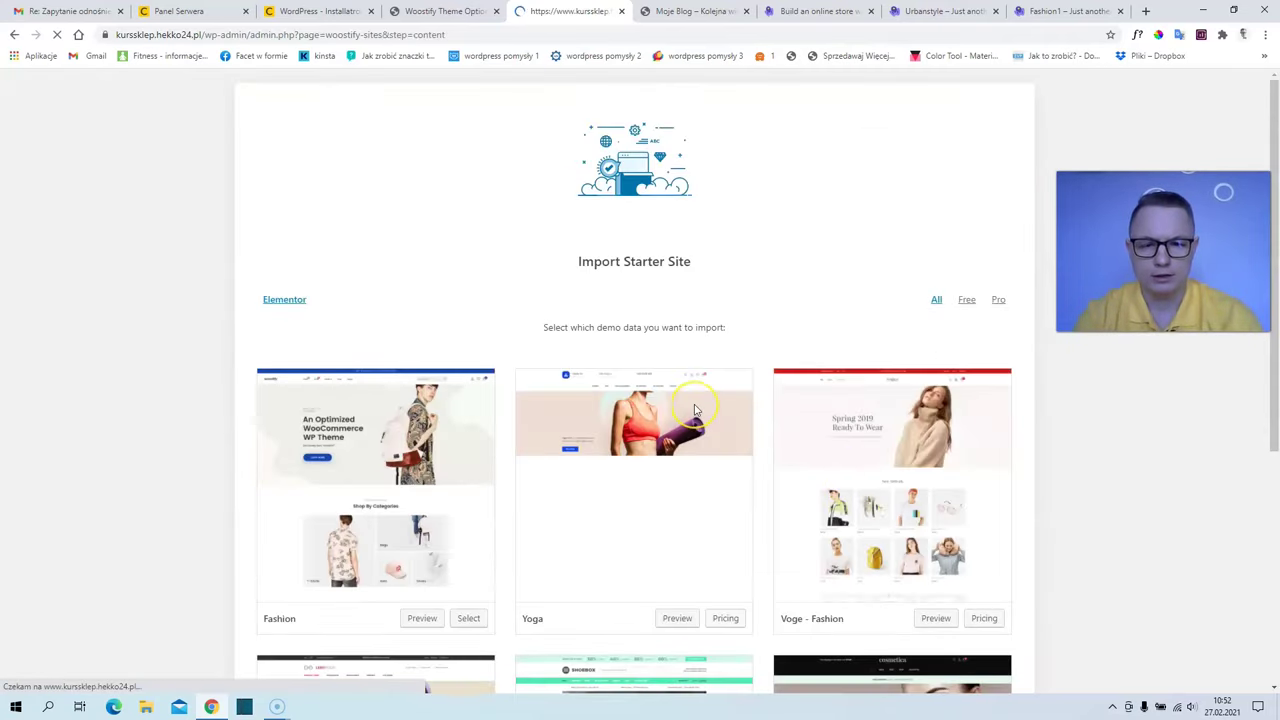
{"action": "scroll", "coordinate": [697, 410], "scroll_direction": "down", "scroll_amount": 1}
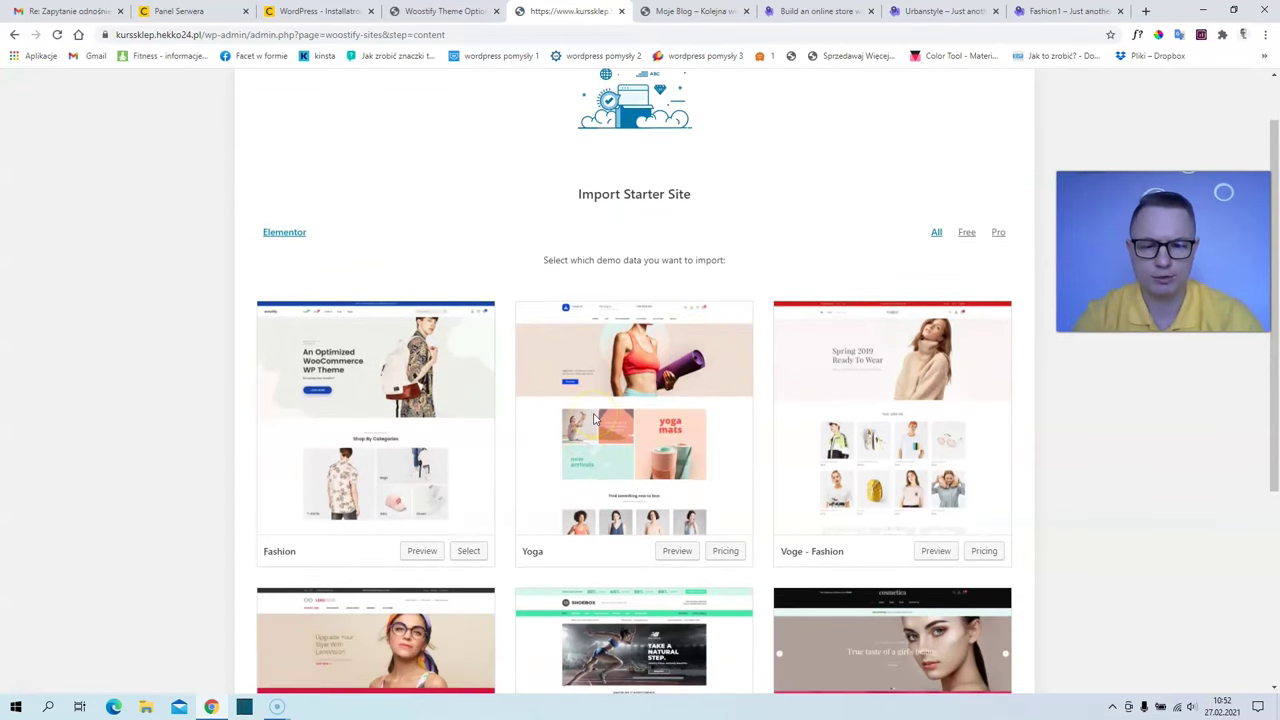
{"action": "scroll", "coordinate": [595, 418], "scroll_direction": "down", "scroll_amount": 1}
{"action": "left_click", "coordinate": [443, 290]}
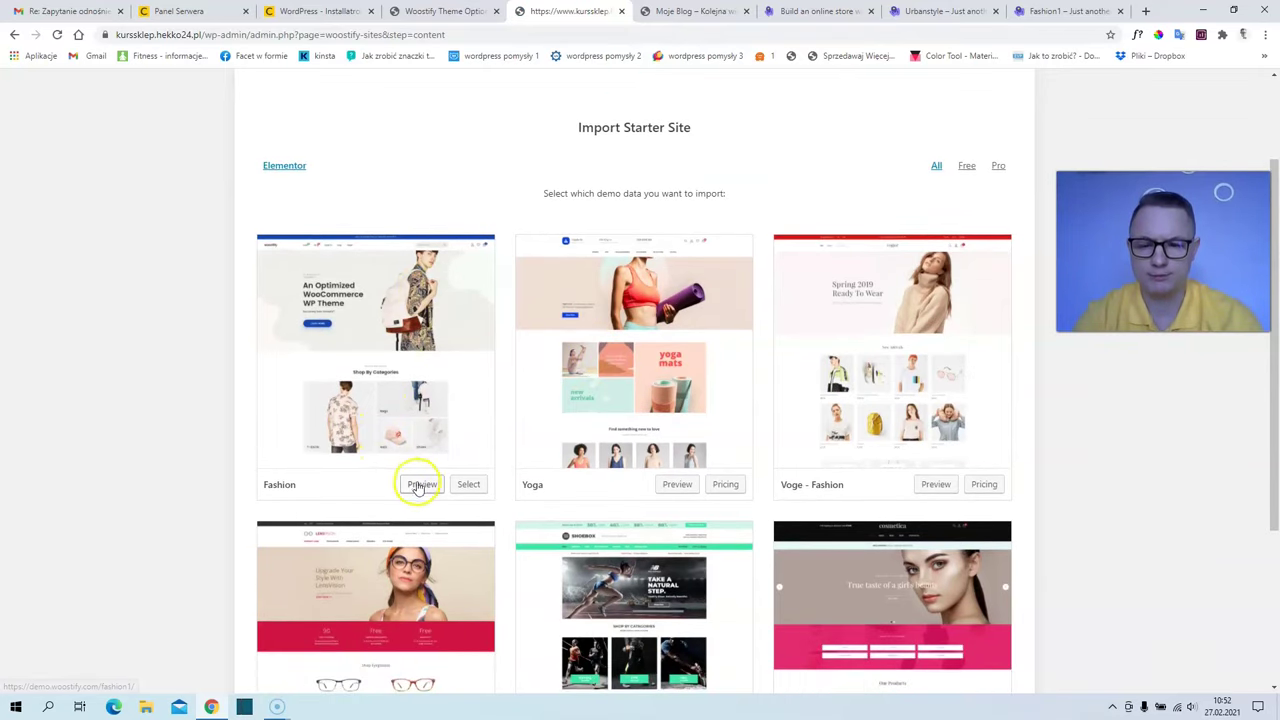
{"action": "left_click", "coordinate": [470, 485]}
{"action": "scroll", "coordinate": [700, 486], "scroll_direction": "down", "scroll_amount": 4}
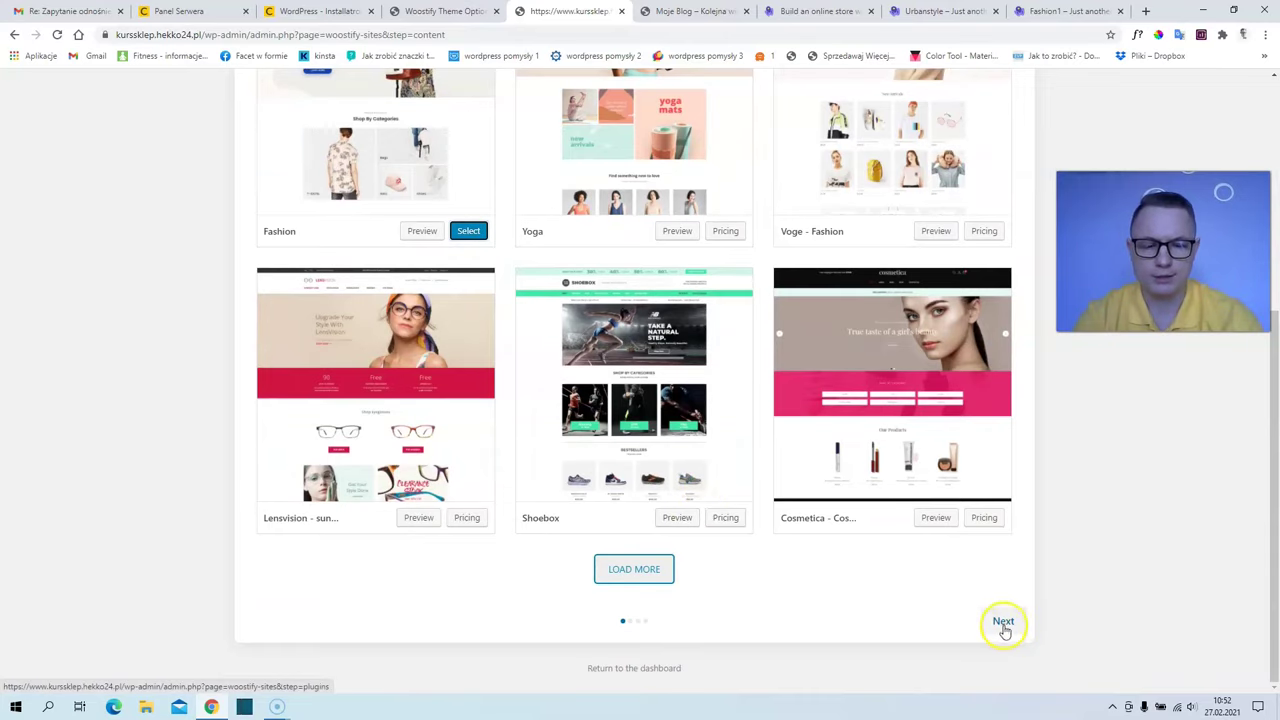
{"action": "left_click", "coordinate": [1003, 622]}
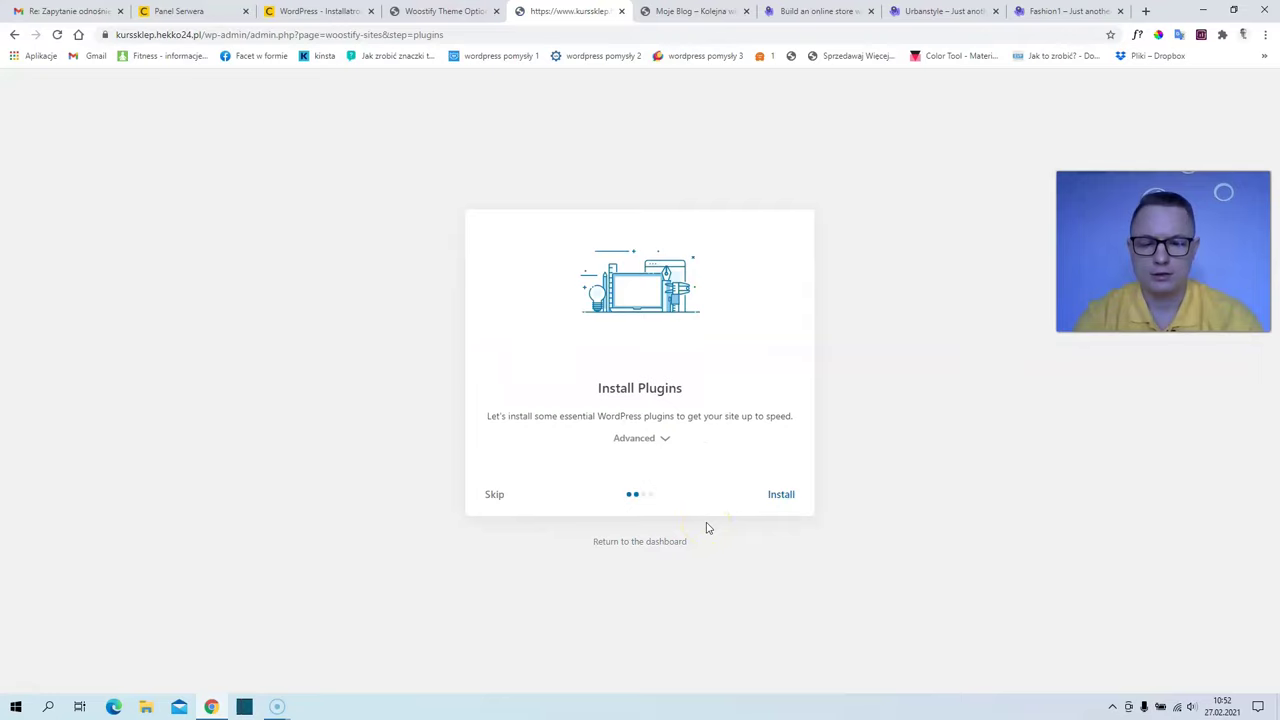
Show the wizard's list of plugins to install and look through the Fashion demo page down to its Instagram section.
{"action": "left_click", "coordinate": [666, 445]}
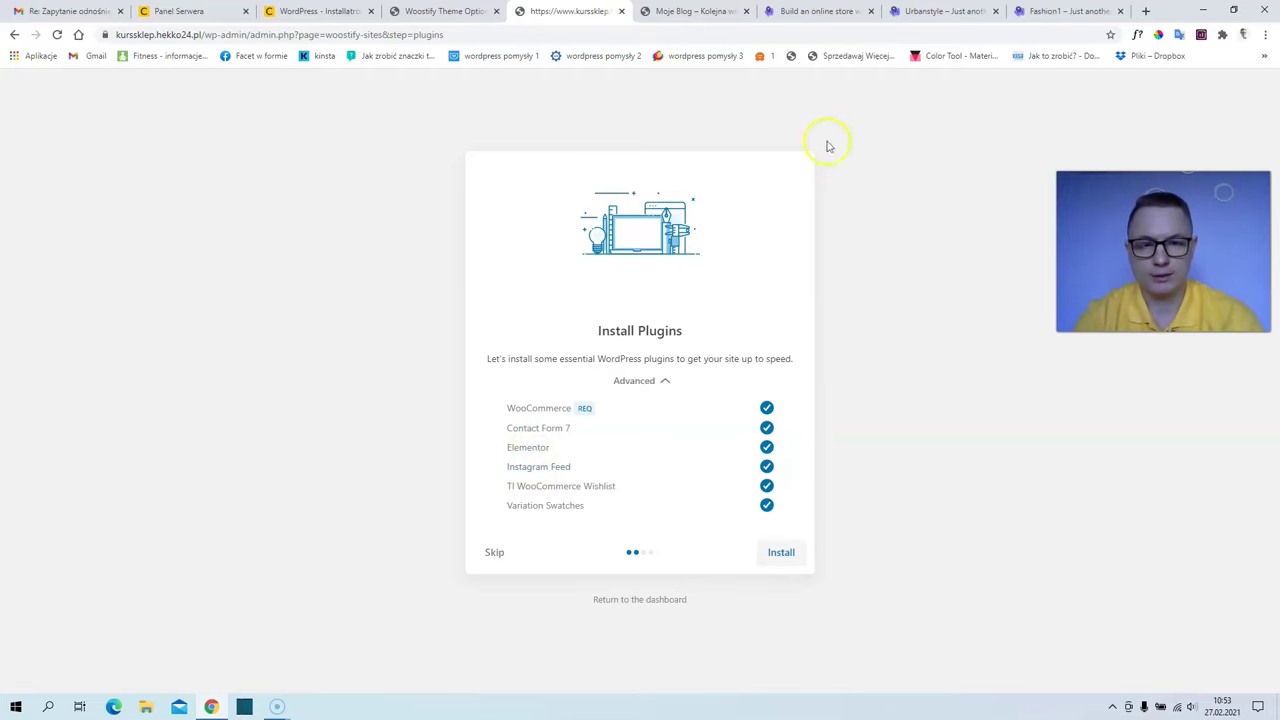
{"action": "left_click", "coordinate": [1040, 11]}
{"action": "scroll", "coordinate": [774, 229], "scroll_direction": "down", "scroll_amount": 20}
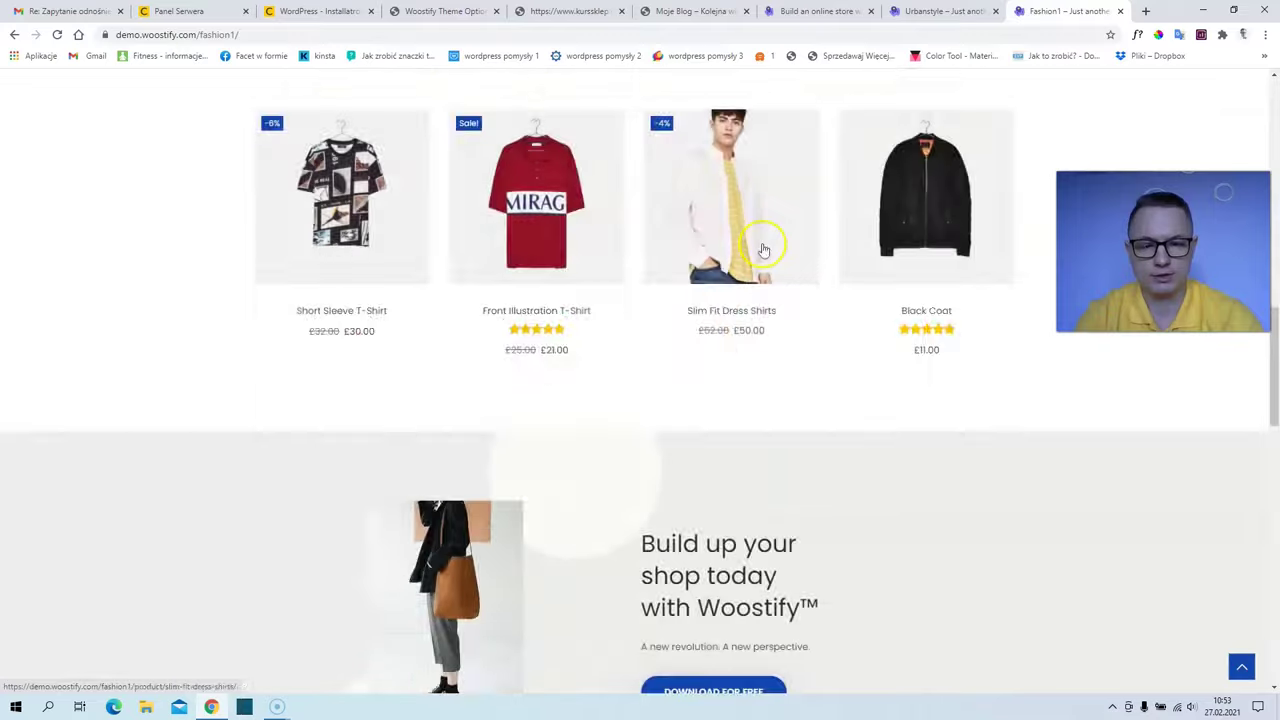
{"action": "scroll", "coordinate": [757, 250], "scroll_direction": "down", "scroll_amount": 3}
{"action": "scroll", "coordinate": [720, 251], "scroll_direction": "up", "scroll_amount": 2}
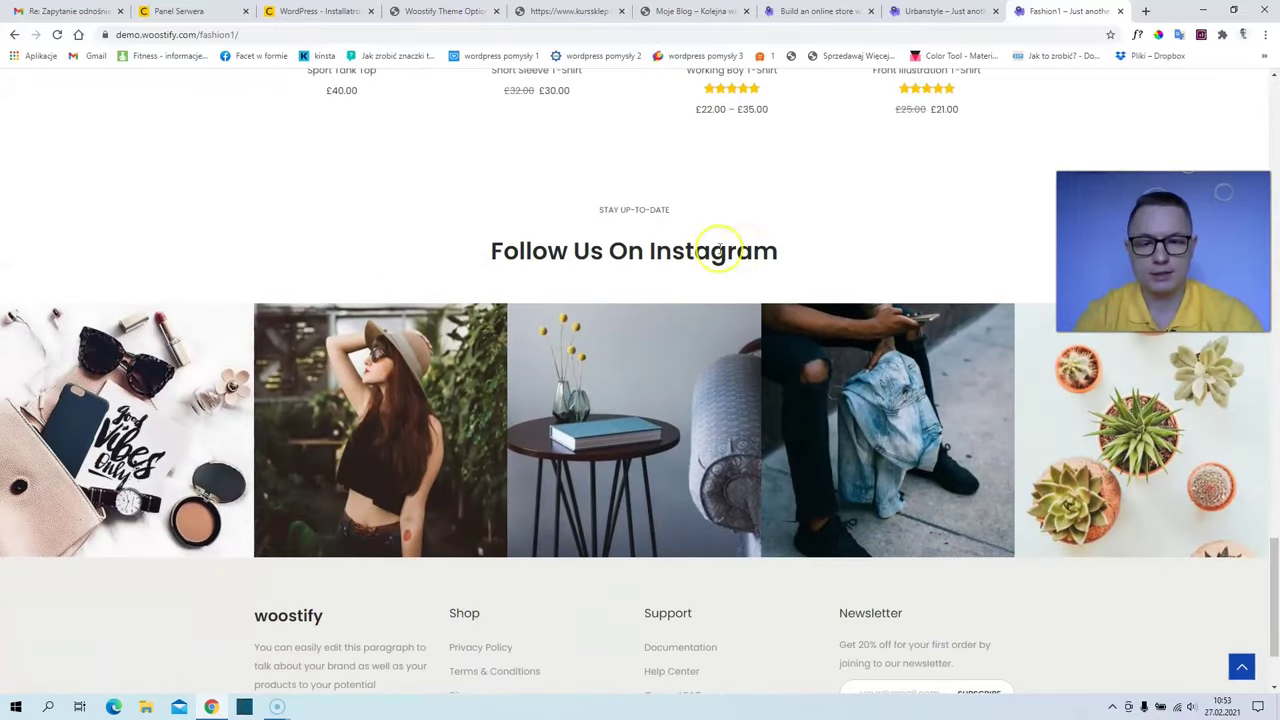
{"action": "left_click", "coordinate": [330, 11]}
{"action": "left_click", "coordinate": [443, 11]}
{"action": "left_click", "coordinate": [566, 11]}
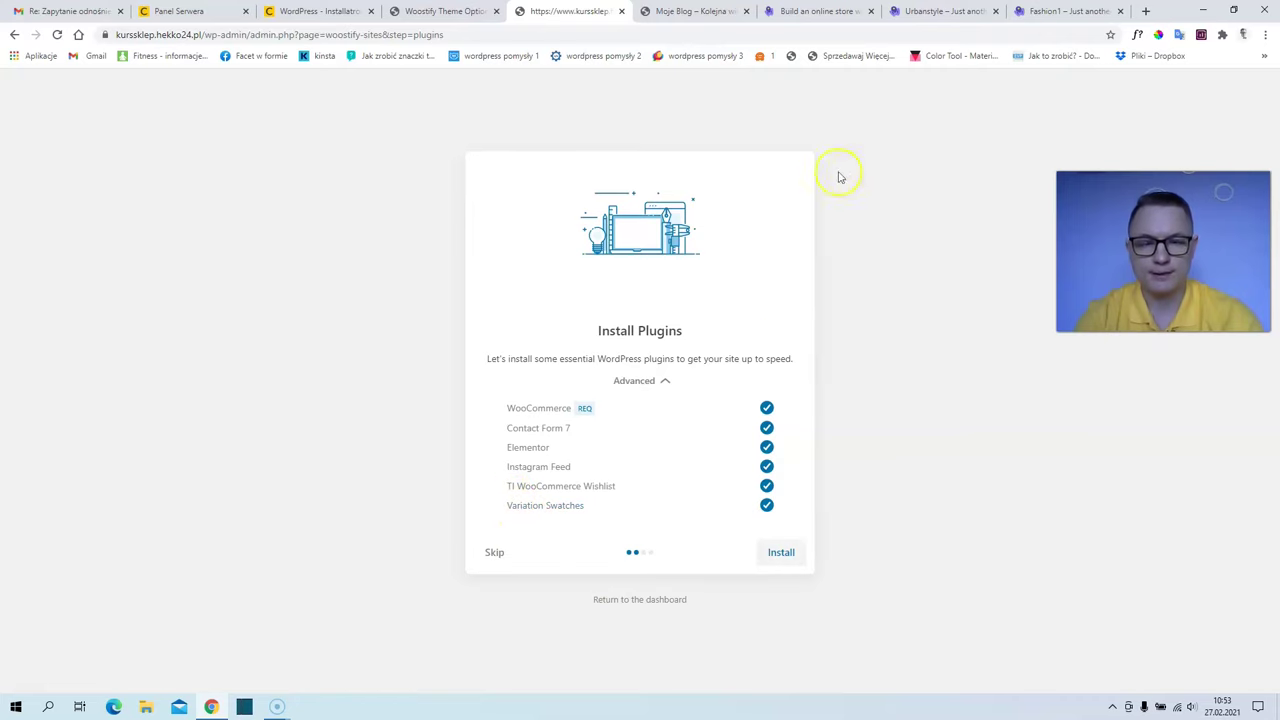
Revisit the Fashion and Urbanstyle demos and the Woostify starter sites page, and open the Working Boy T-Shirt product in the Fashion demo.
{"action": "left_click", "coordinate": [1040, 12]}
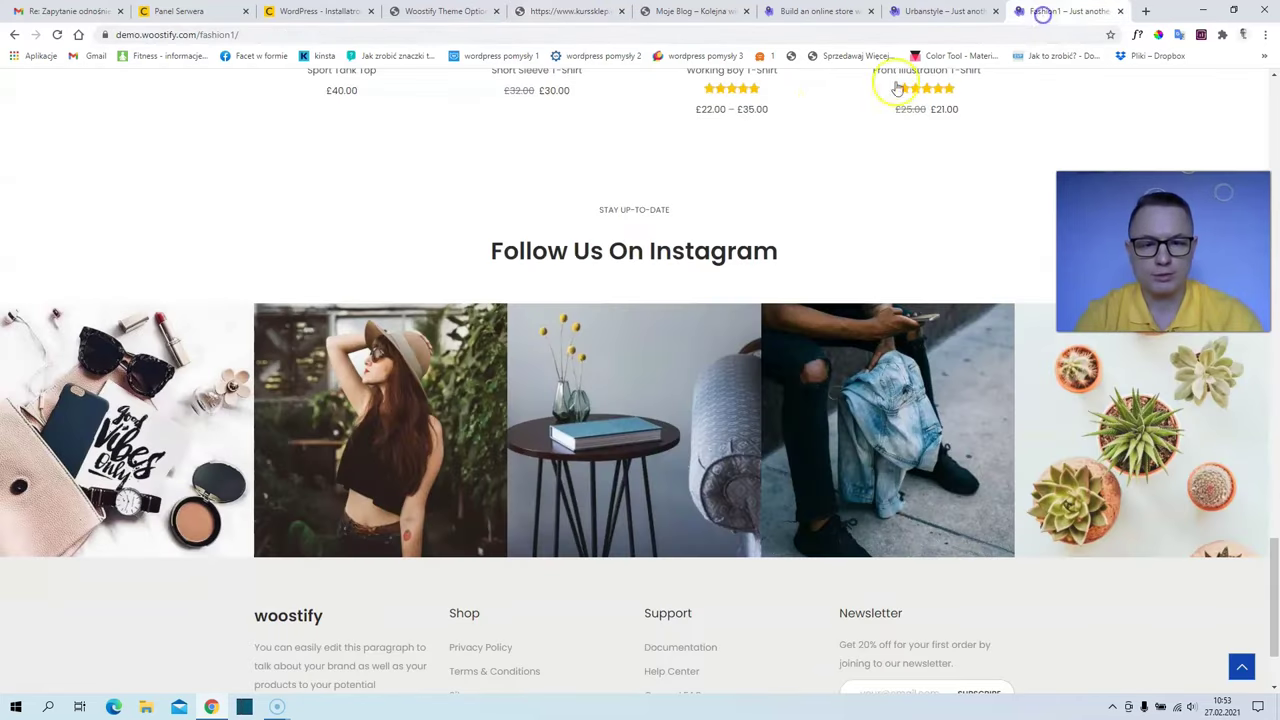
{"action": "left_click", "coordinate": [938, 12]}
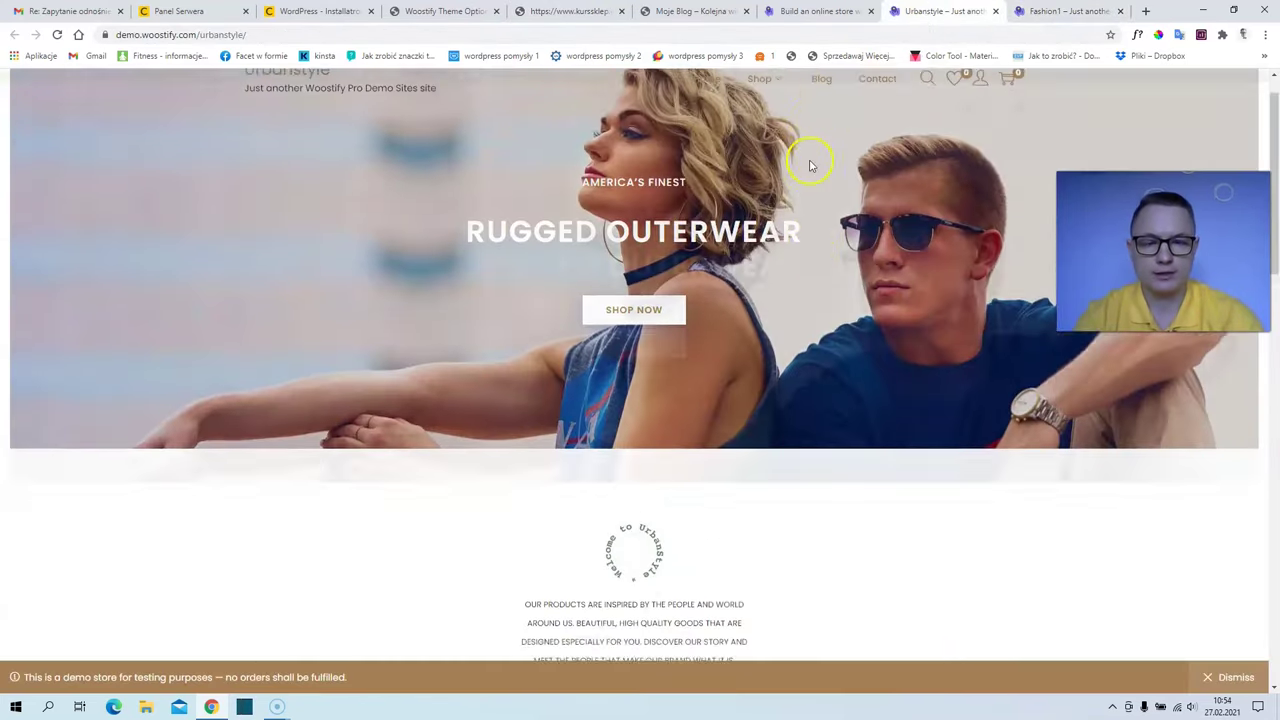
{"action": "left_click", "coordinate": [815, 11]}
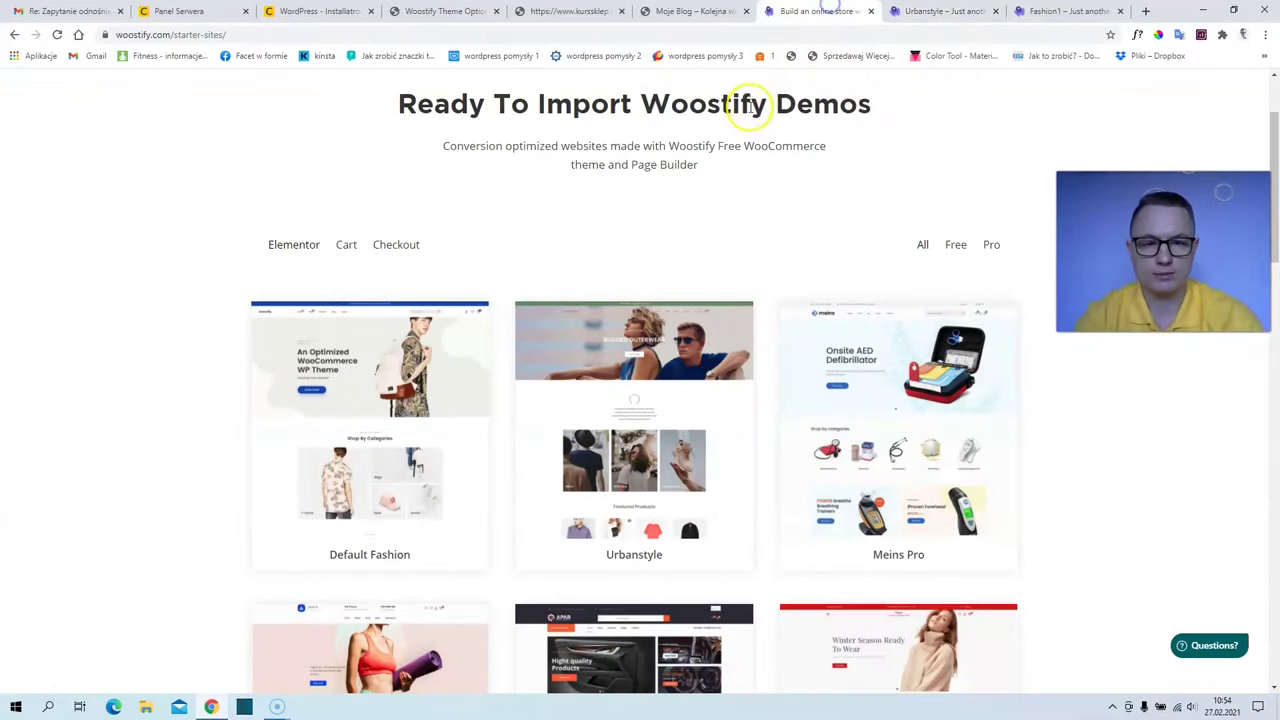
{"action": "left_click", "coordinate": [1055, 11]}
{"action": "scroll", "coordinate": [855, 208], "scroll_direction": "up", "scroll_amount": 3}
{"action": "scroll", "coordinate": [855, 208], "scroll_direction": "up", "scroll_amount": 2}
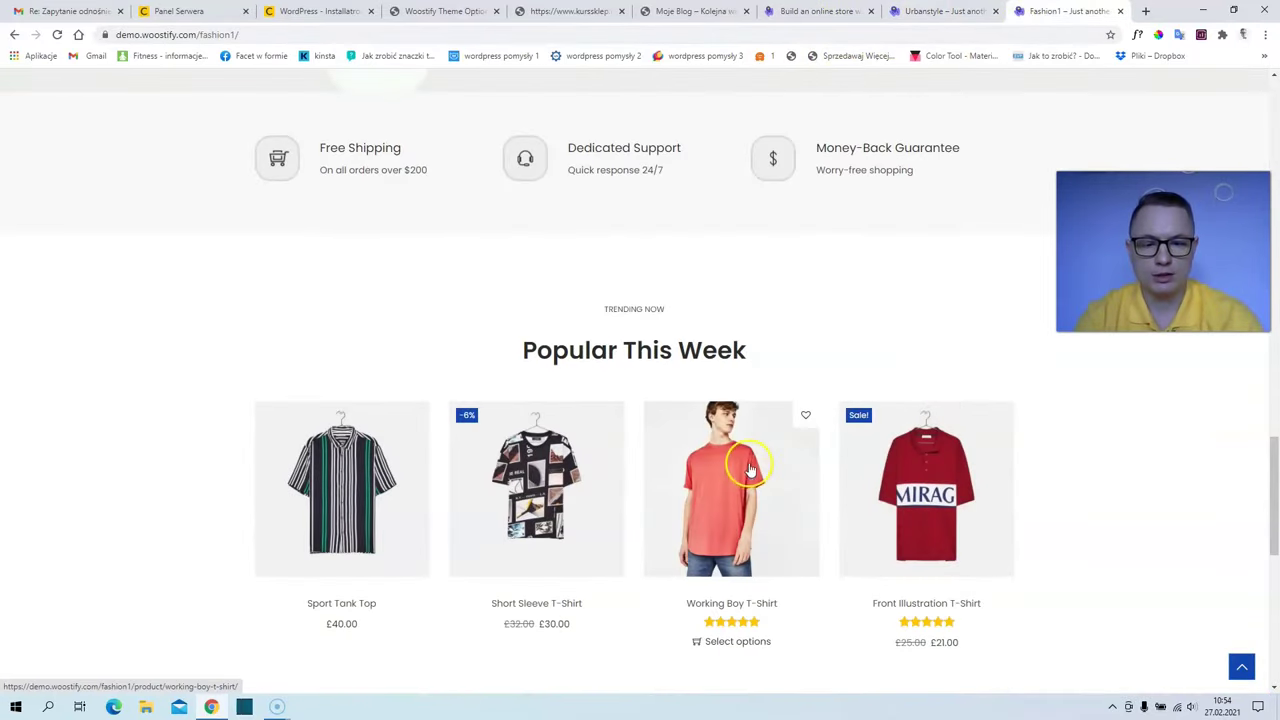
{"action": "left_click", "coordinate": [757, 460]}
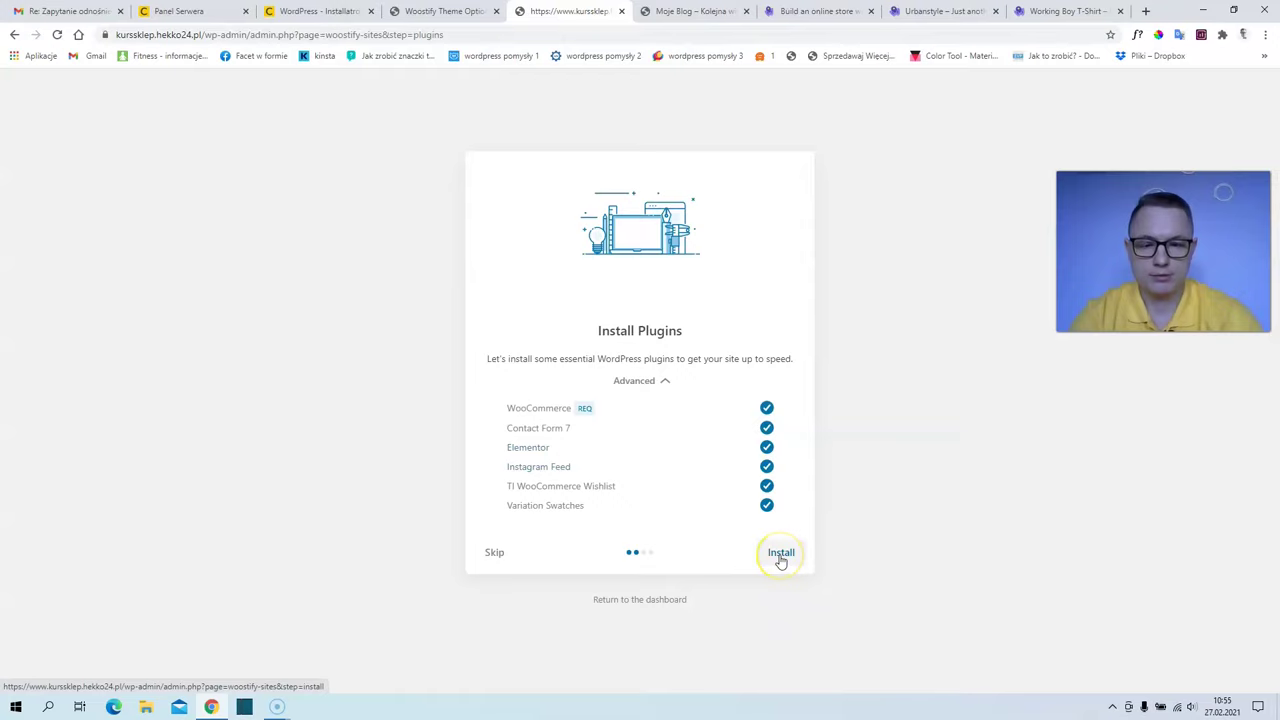
Install all the listed plugins in the Woostify wizard and import the starter site's content.
{"action": "left_click", "coordinate": [781, 558]}
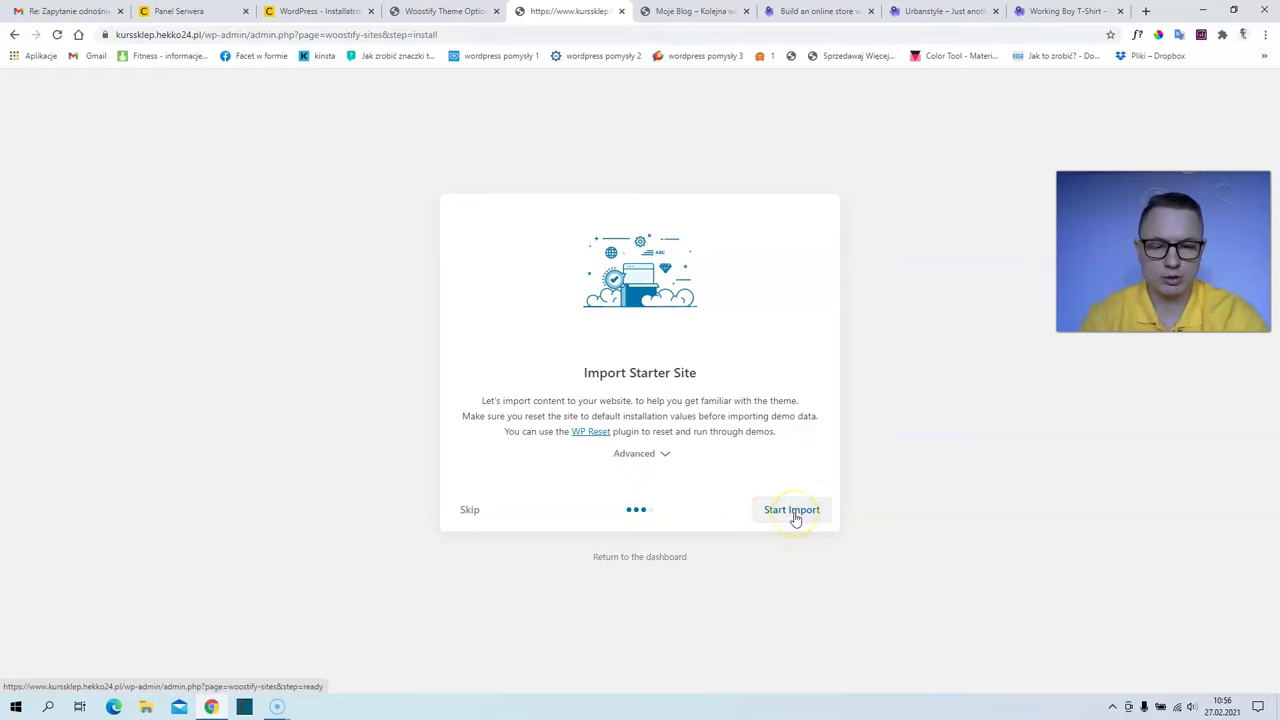
{"action": "left_click", "coordinate": [796, 518]}
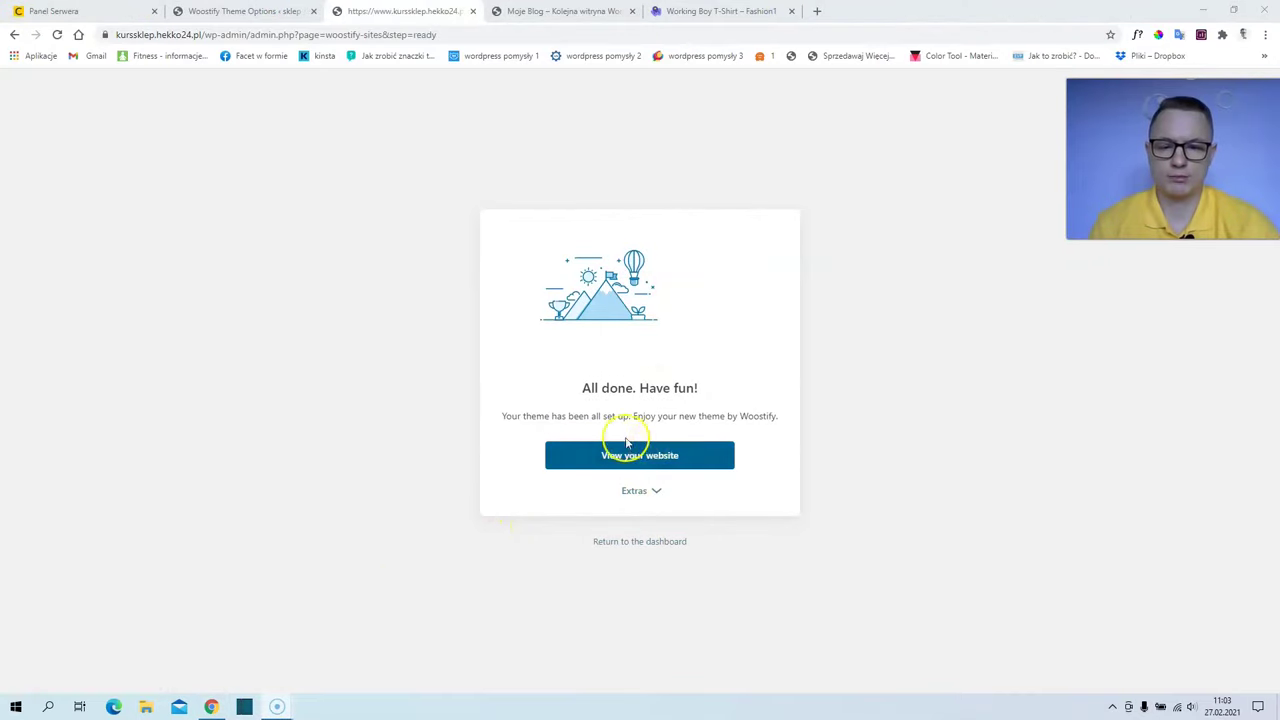
Open the newly built website and review its whole home page, from the header down to the footer and back.
{"action": "left_click", "coordinate": [637, 458]}
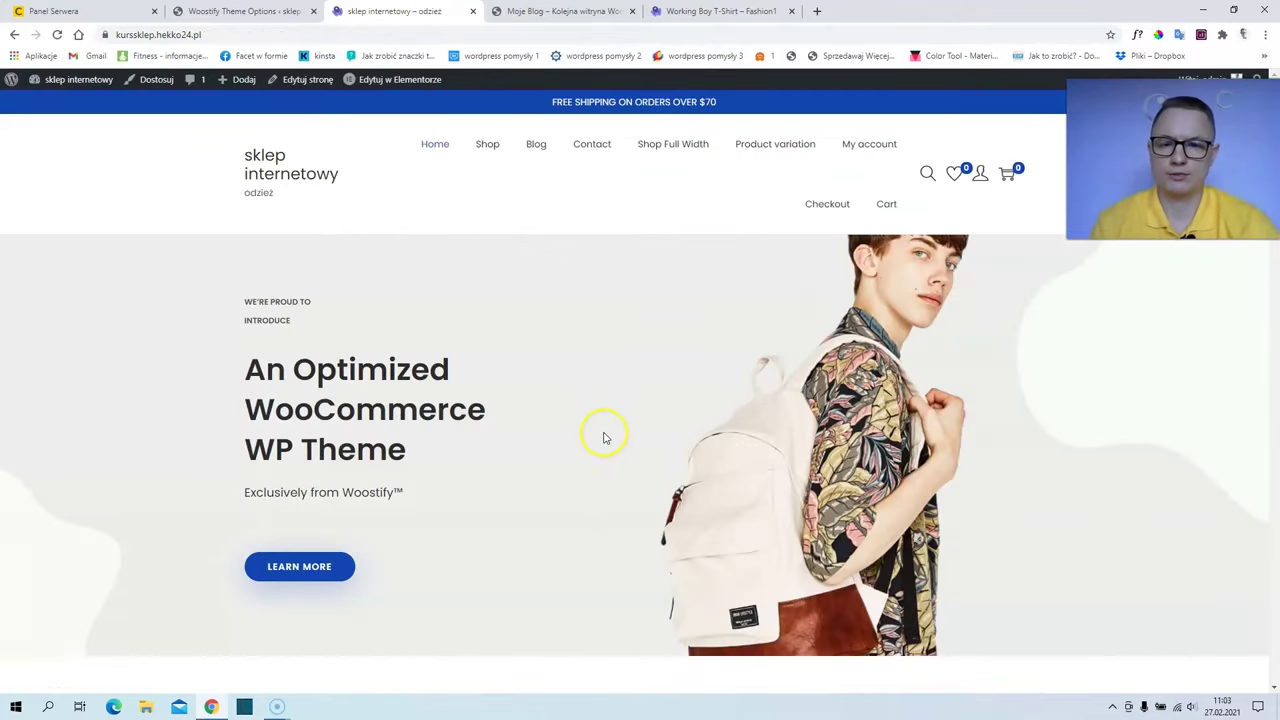
{"action": "scroll", "coordinate": [556, 310], "scroll_direction": "down", "scroll_amount": 7}
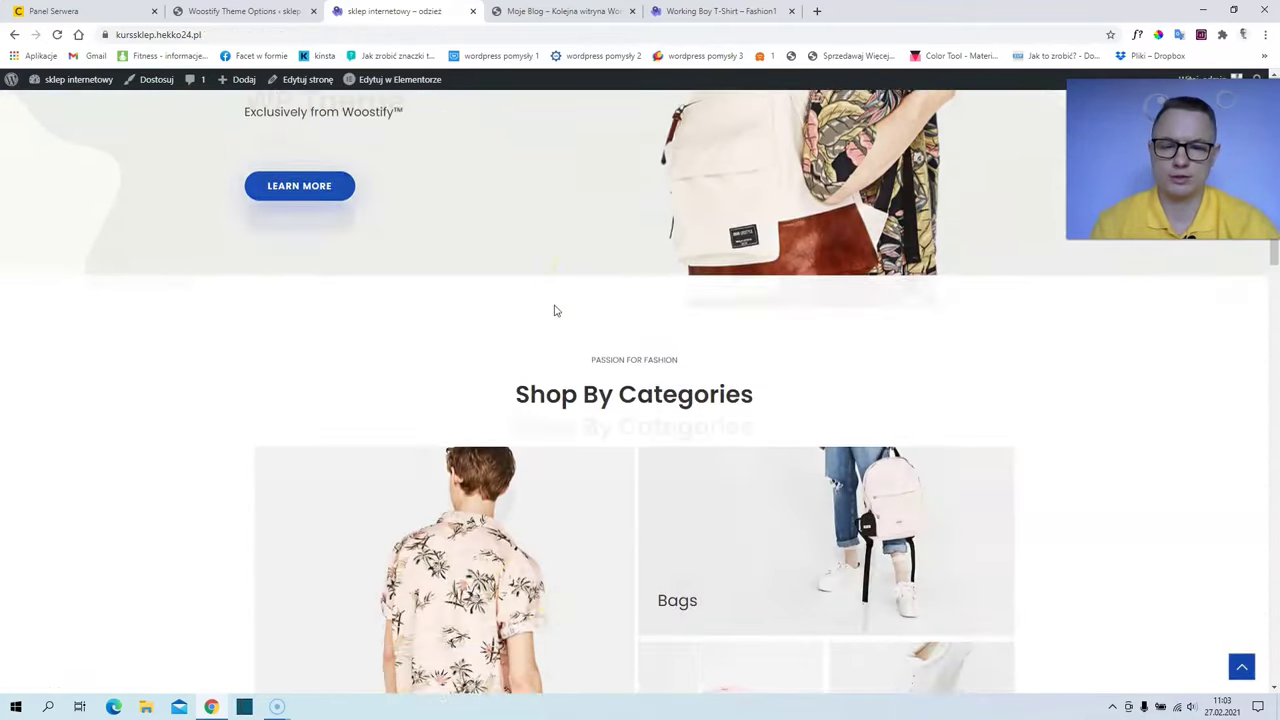
{"action": "scroll", "coordinate": [551, 402], "scroll_direction": "down", "scroll_amount": 6}
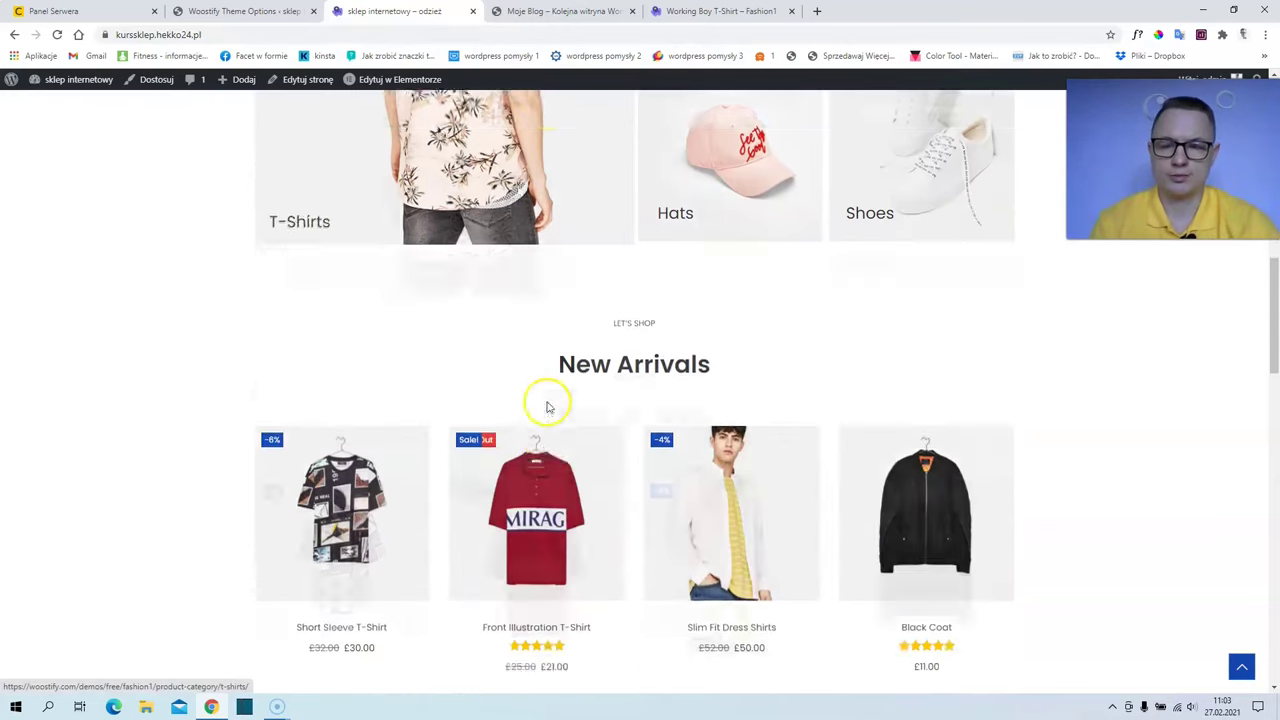
{"action": "scroll", "coordinate": [547, 407], "scroll_direction": "down", "scroll_amount": 3}
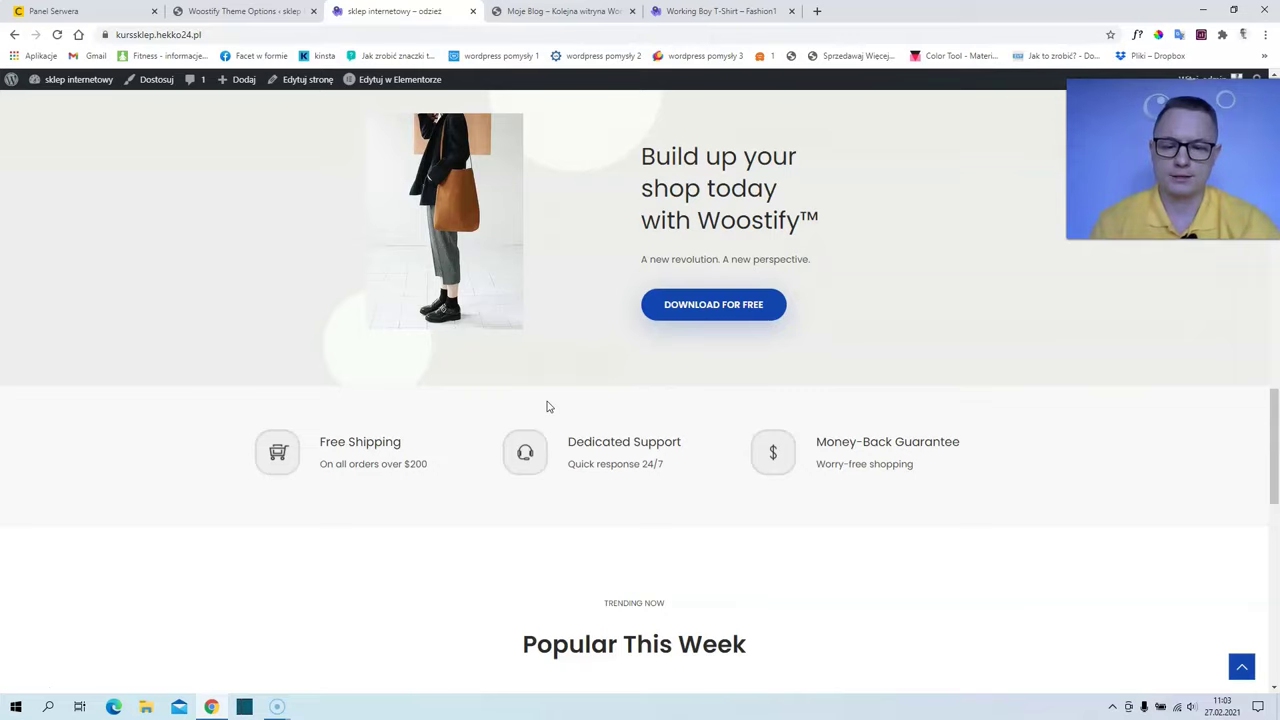
{"action": "scroll", "coordinate": [547, 407], "scroll_direction": "down", "scroll_amount": 7}
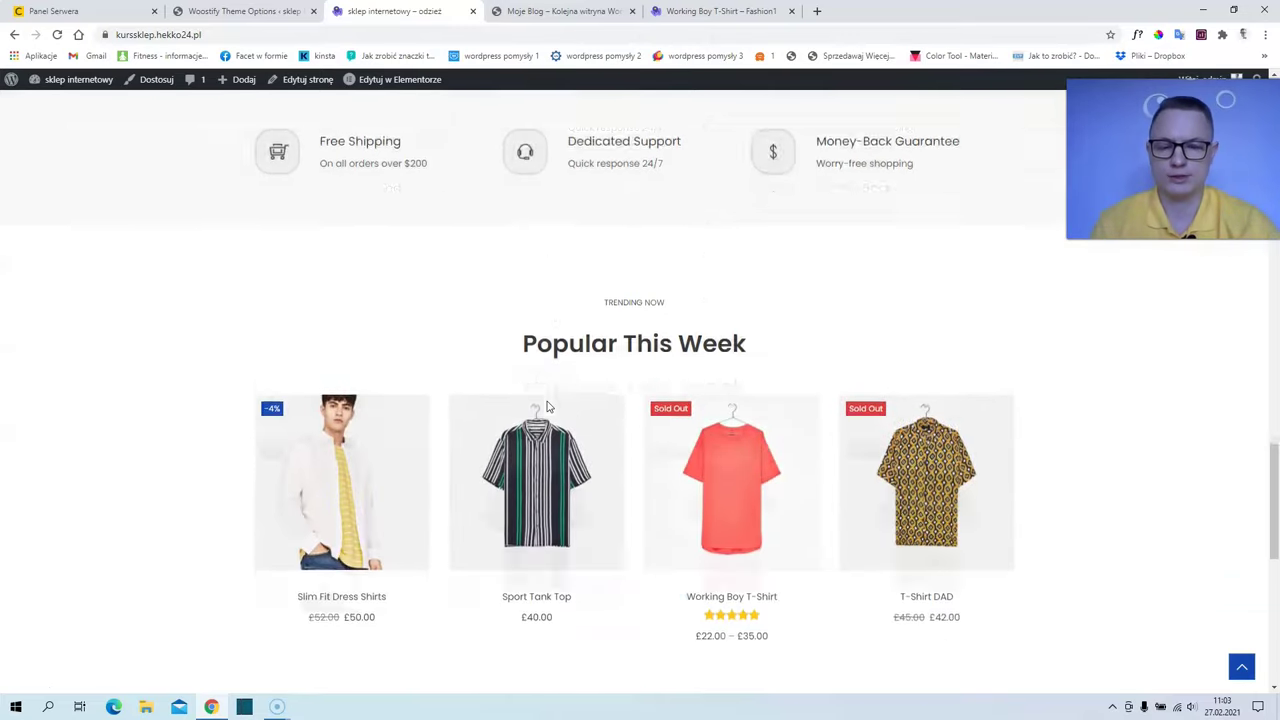
{"action": "scroll", "coordinate": [547, 406], "scroll_direction": "down", "scroll_amount": 2}
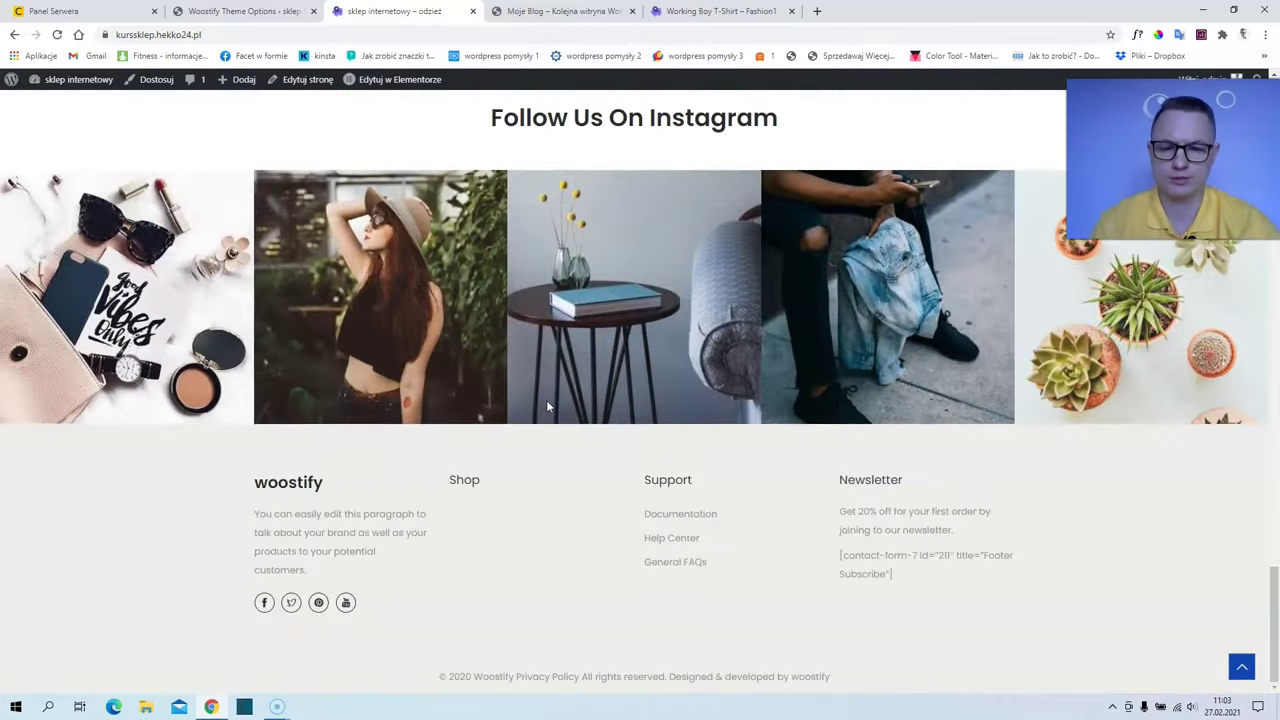
{"action": "scroll", "coordinate": [546, 400], "scroll_direction": "up", "scroll_amount": 7}
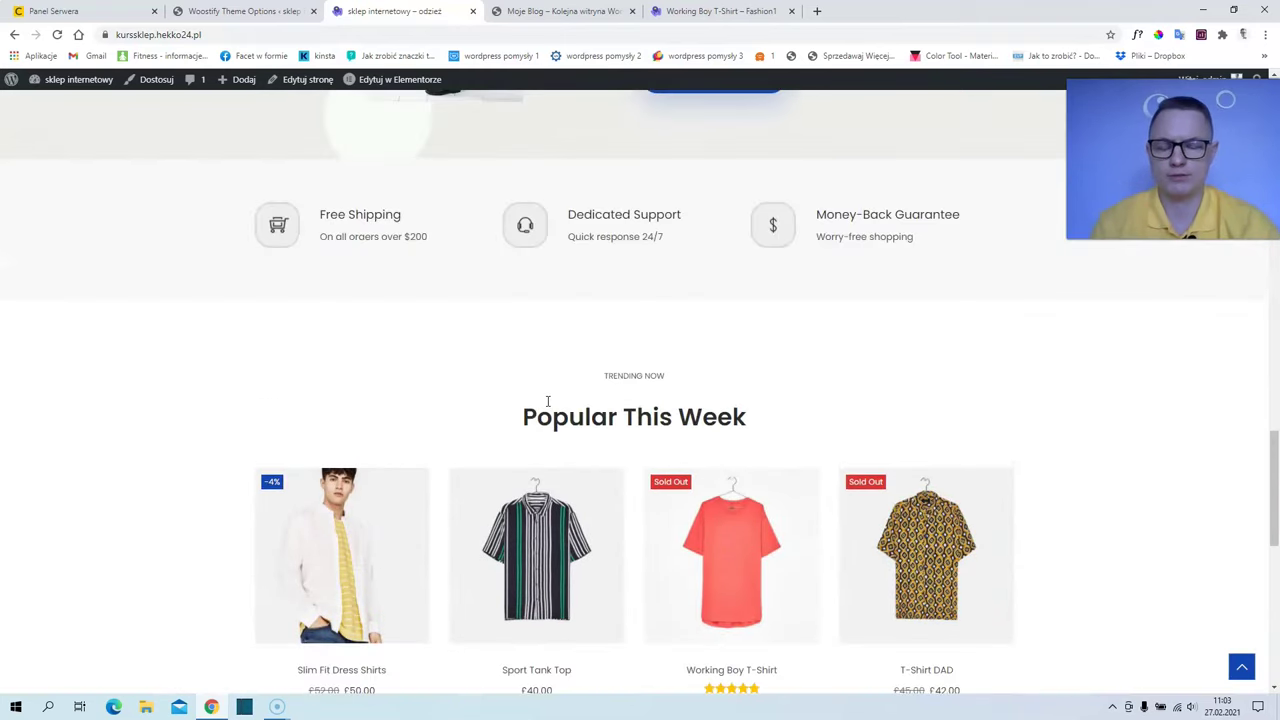
{"action": "scroll", "coordinate": [547, 401], "scroll_direction": "up", "scroll_amount": 3}
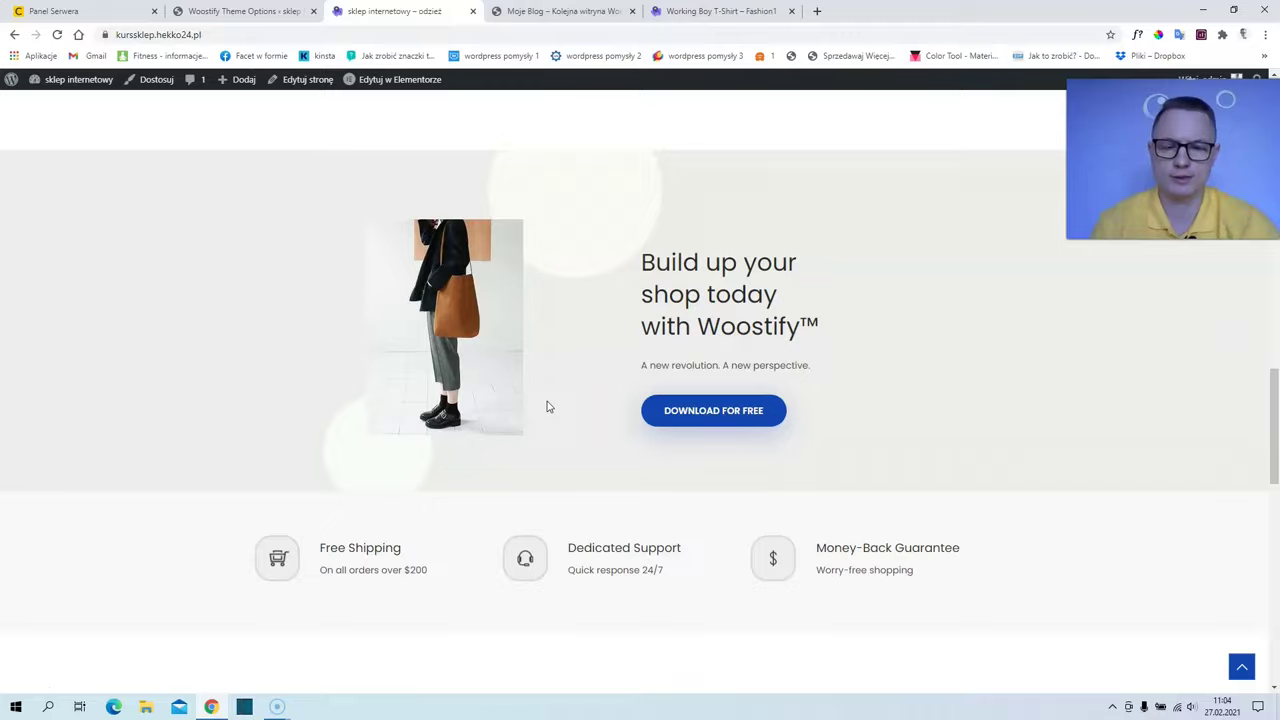
{"action": "scroll", "coordinate": [547, 406], "scroll_direction": "up", "scroll_amount": 6}
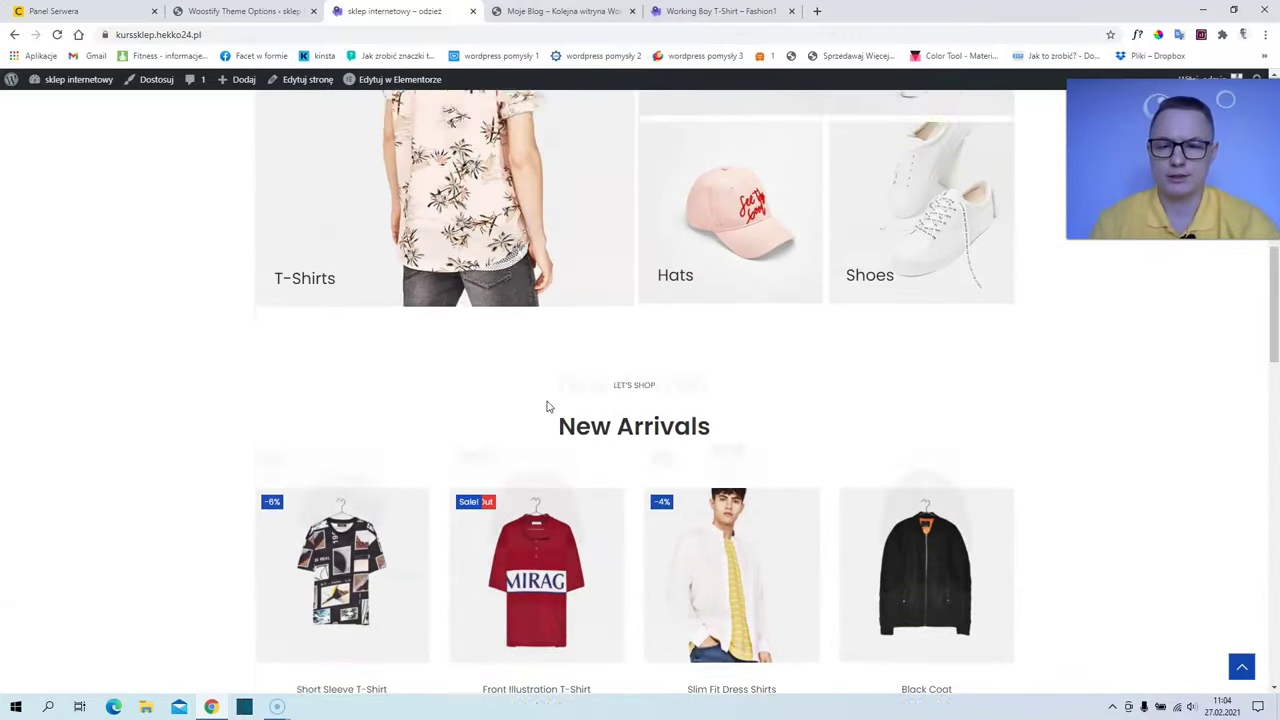
{"action": "scroll", "coordinate": [547, 406], "scroll_direction": "up", "scroll_amount": 1}
{"action": "scroll", "coordinate": [548, 408], "scroll_direction": "up", "scroll_amount": 2}
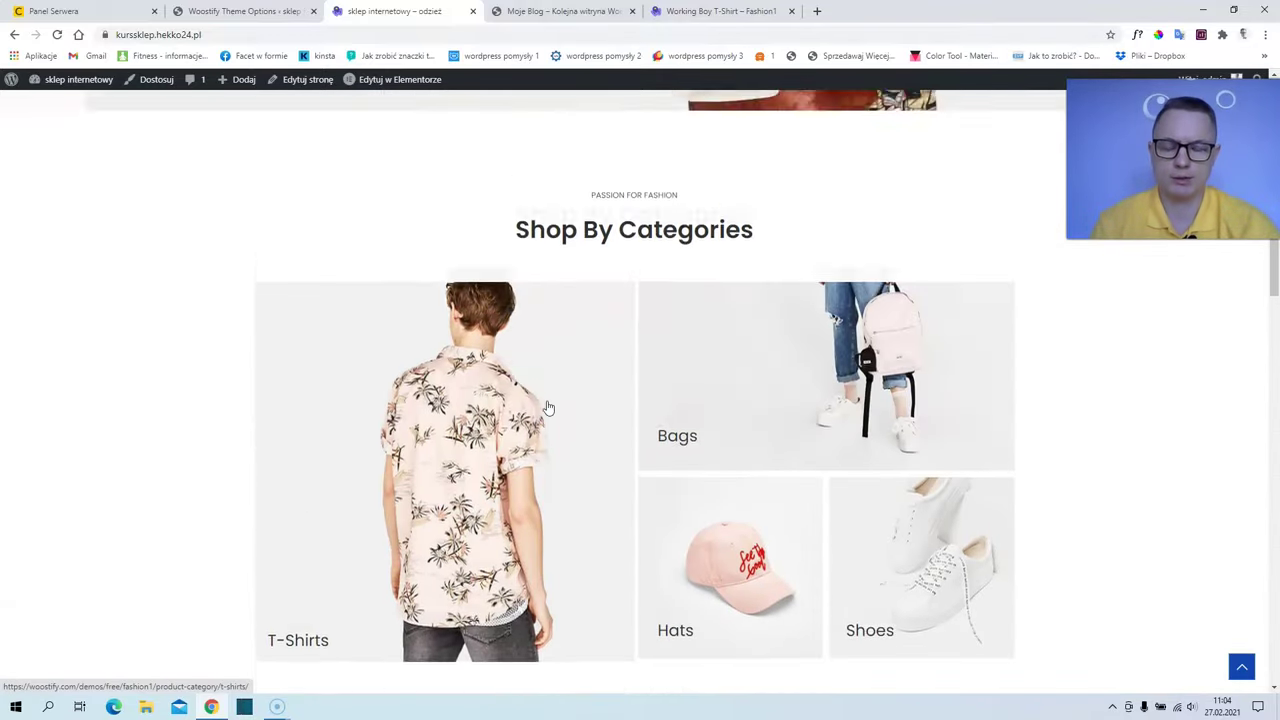
{"action": "scroll", "coordinate": [548, 408], "scroll_direction": "up", "scroll_amount": 4}
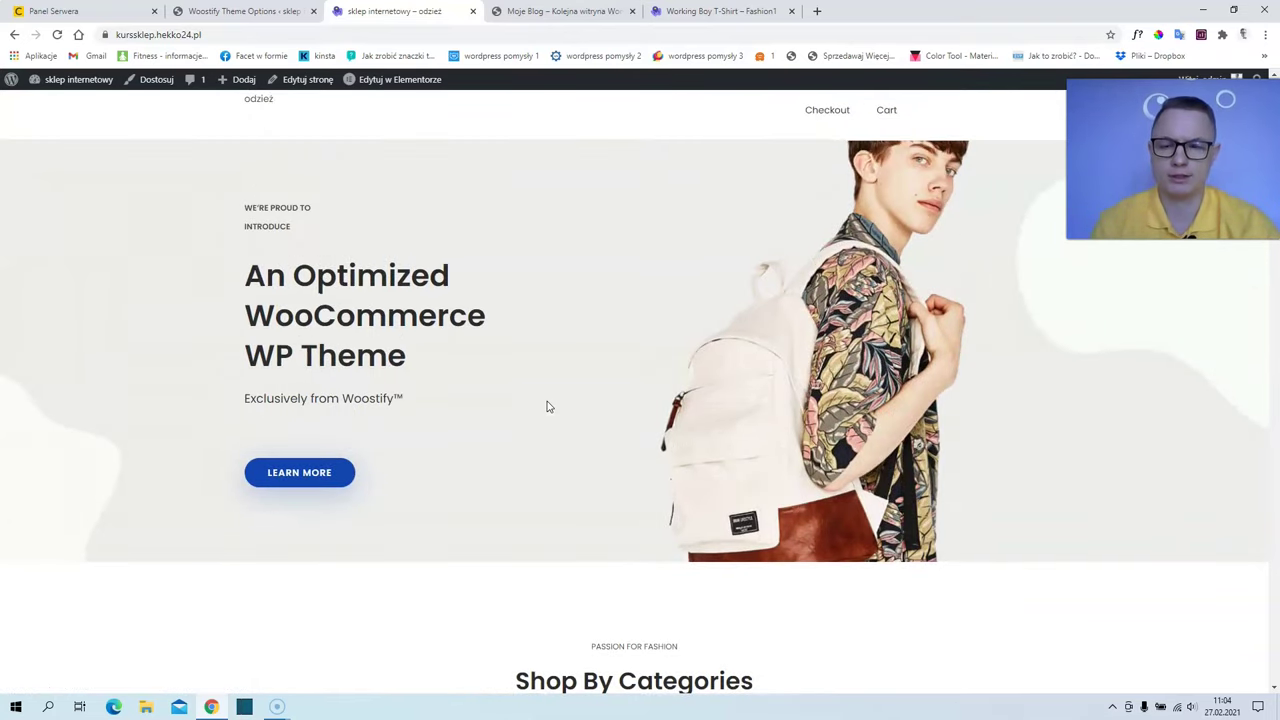
{"action": "scroll", "coordinate": [547, 406], "scroll_direction": "up", "scroll_amount": 1}
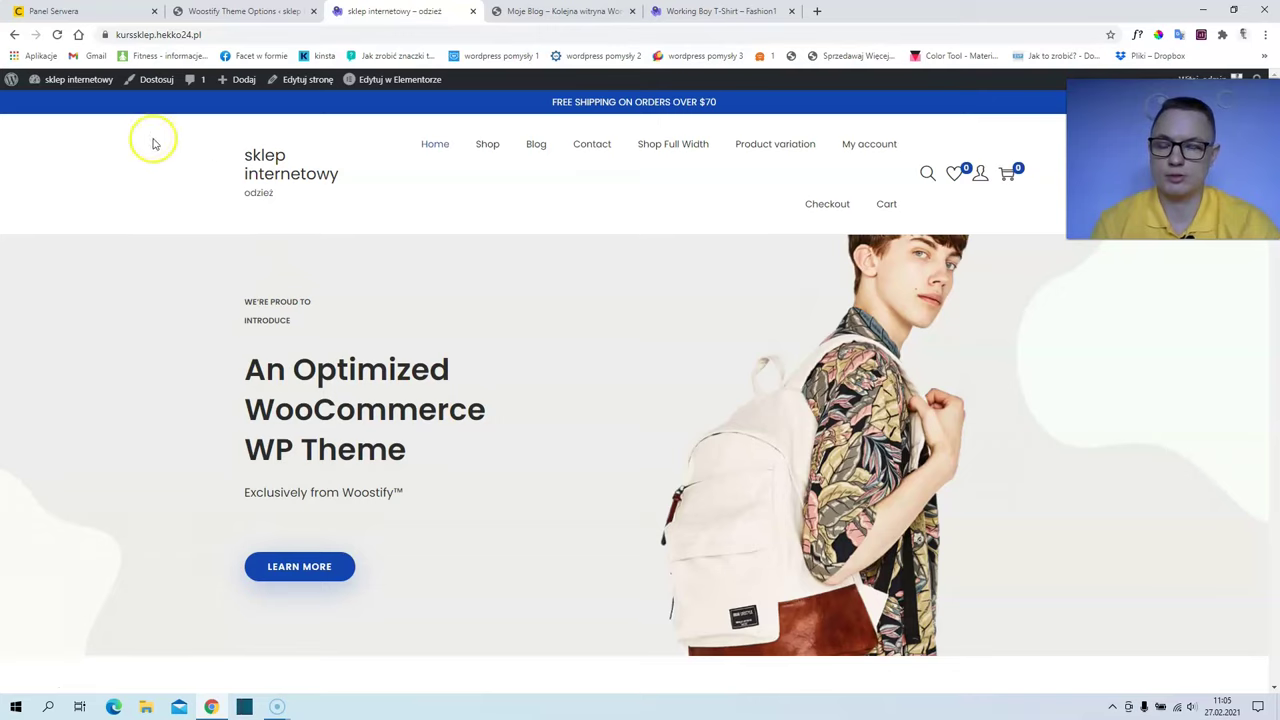
Switch between the shop's front end and its WordPress dashboard, ending on the dashboard.
{"action": "mouse_move", "coordinate": [52, 84]}
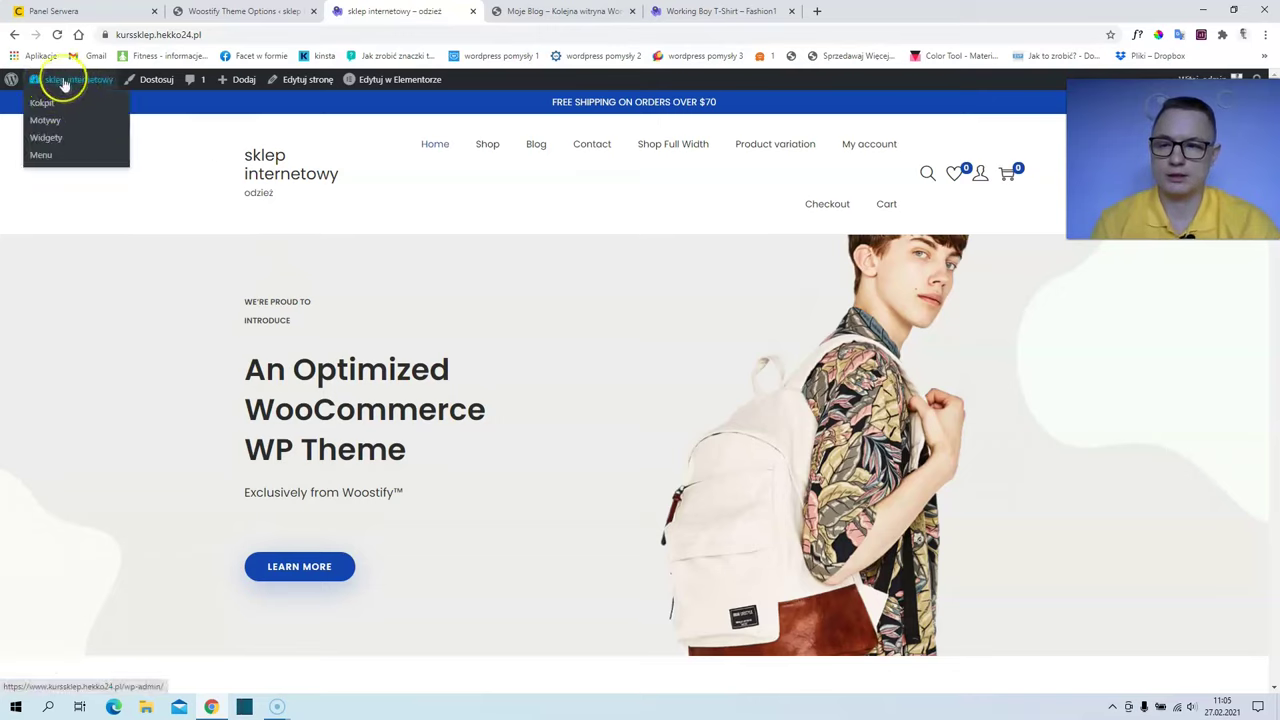
{"action": "left_click", "coordinate": [52, 106]}
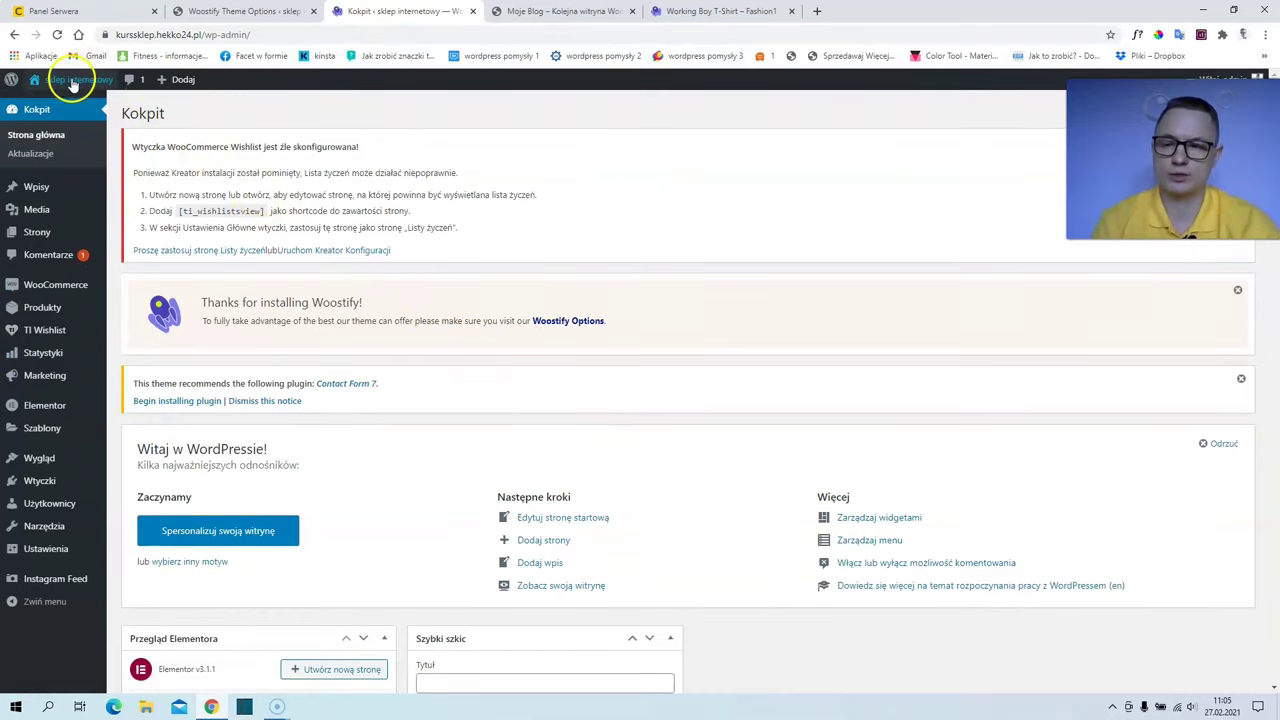
{"action": "mouse_move", "coordinate": [72, 86]}
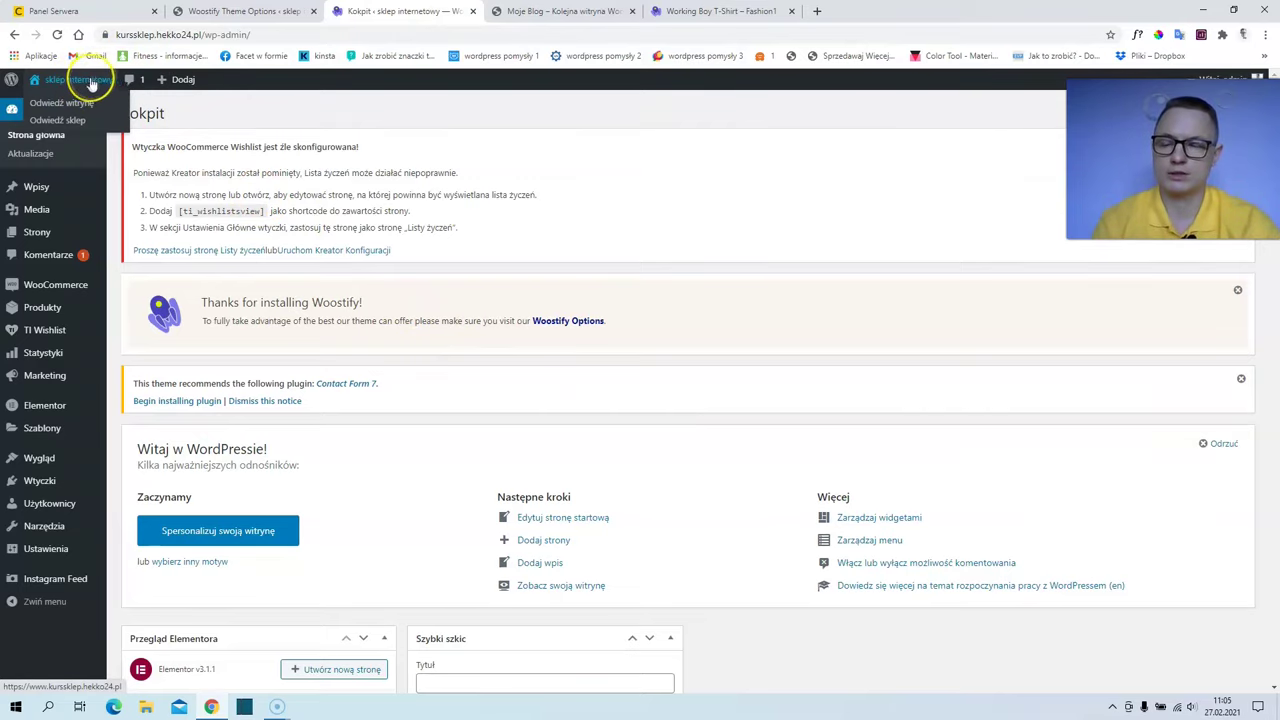
{"action": "left_click", "coordinate": [74, 103]}
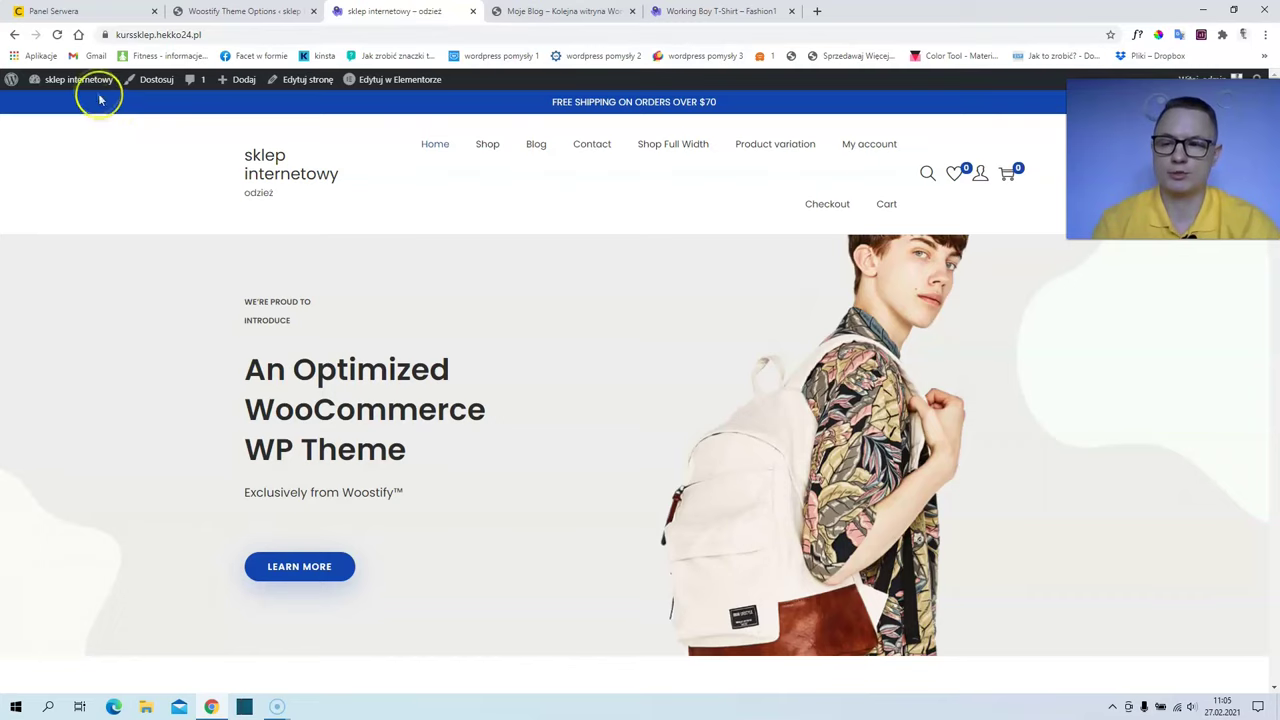
{"action": "mouse_move", "coordinate": [86, 79]}
{"action": "left_click", "coordinate": [53, 106]}
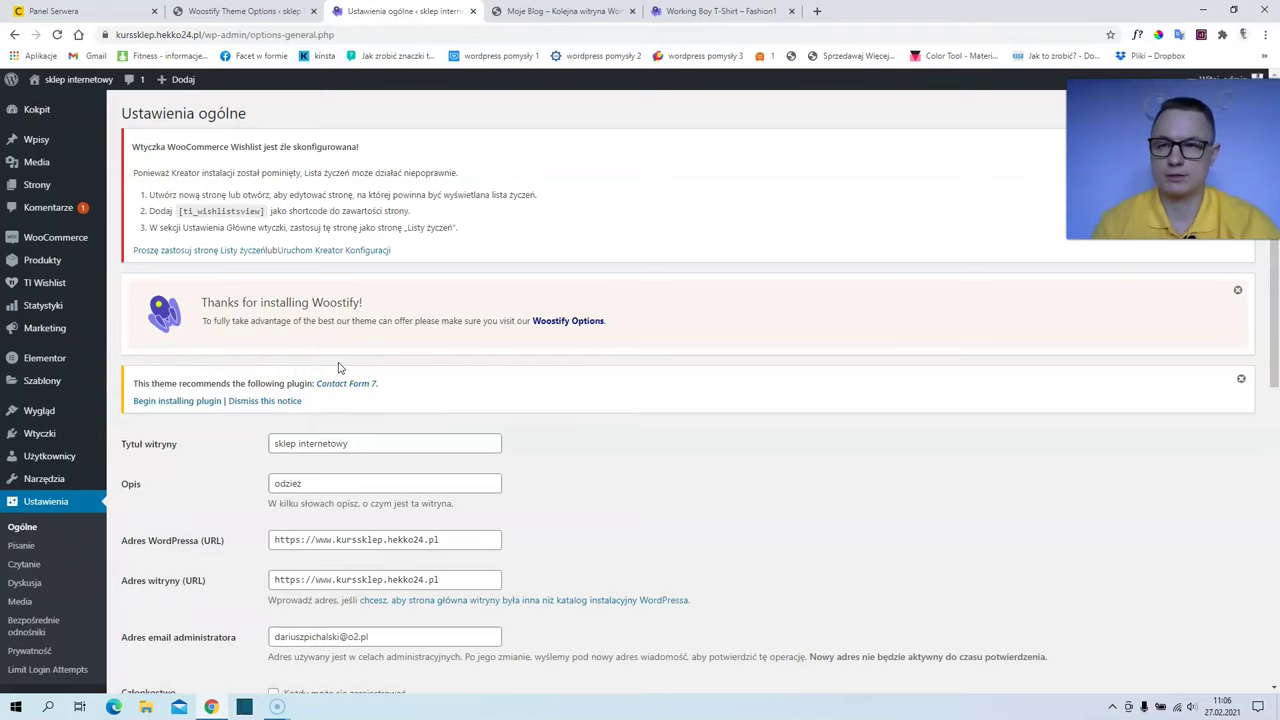
Look over the general settings, and in the reading settings ask search engines not to index the site and save the changes.
{"action": "scroll", "coordinate": [300, 386], "scroll_direction": "down", "scroll_amount": 2}
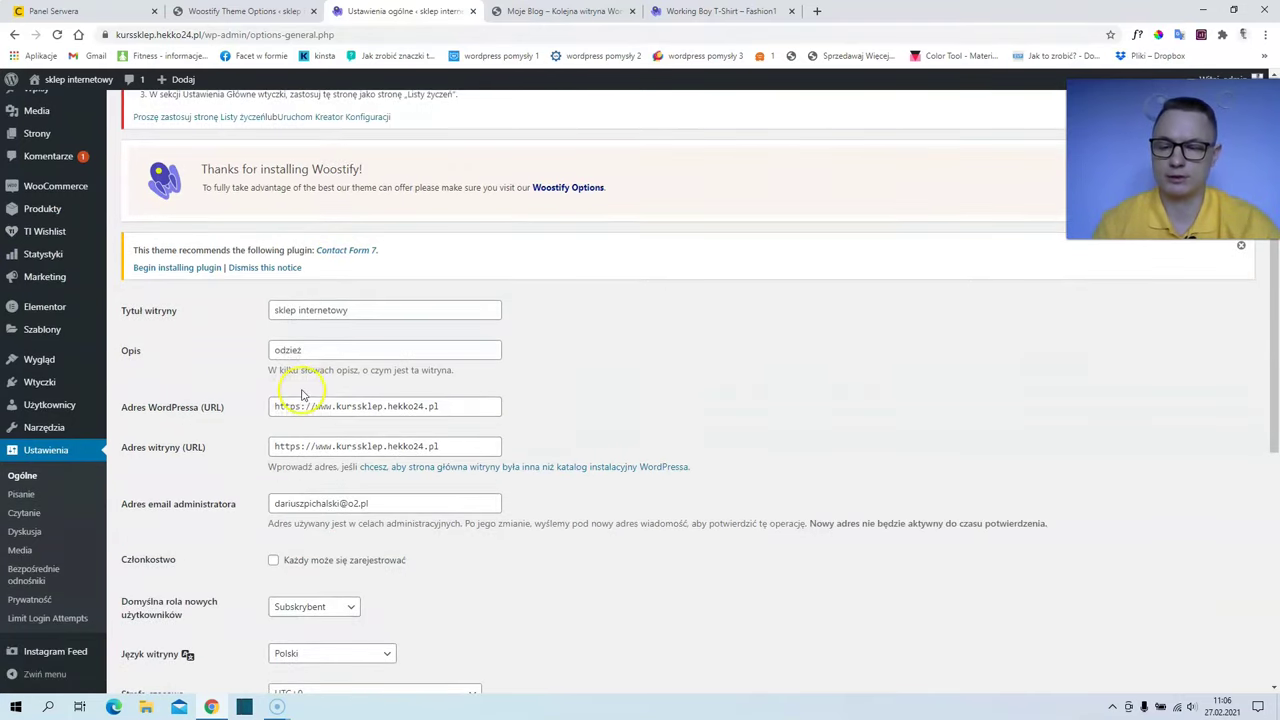
{"action": "scroll", "coordinate": [285, 450], "scroll_direction": "down", "scroll_amount": 6}
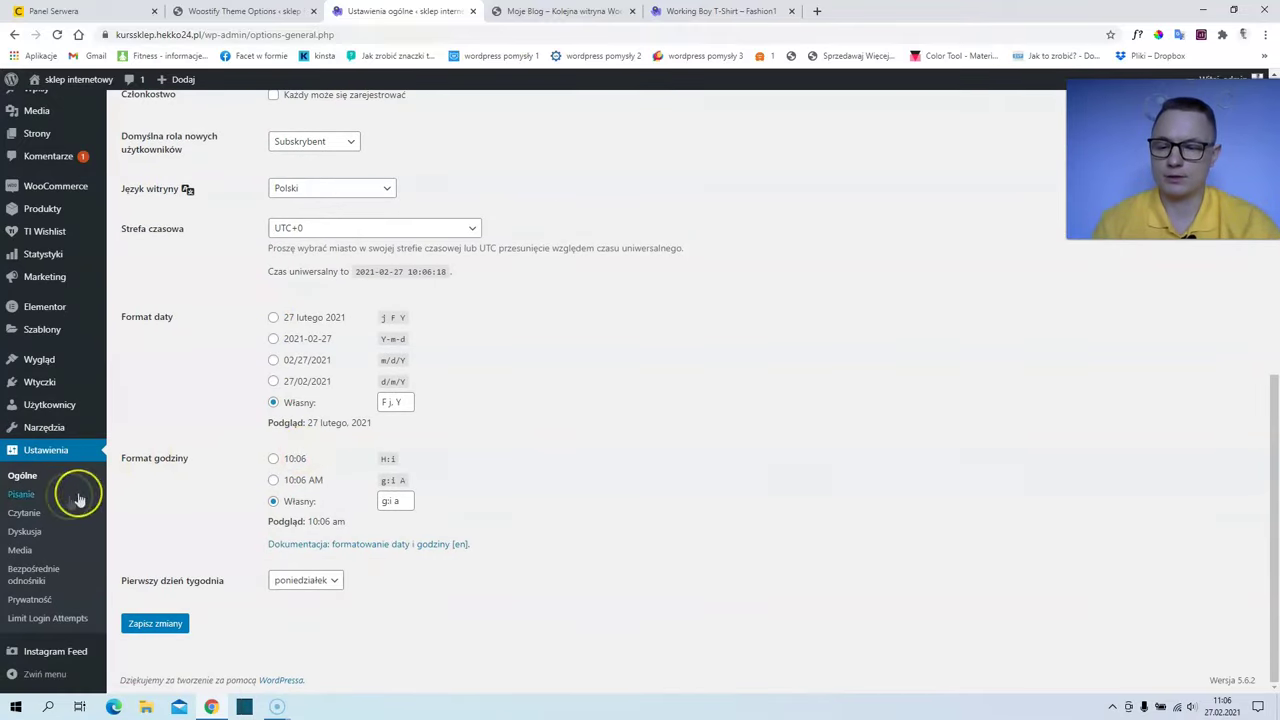
{"action": "left_click", "coordinate": [32, 513]}
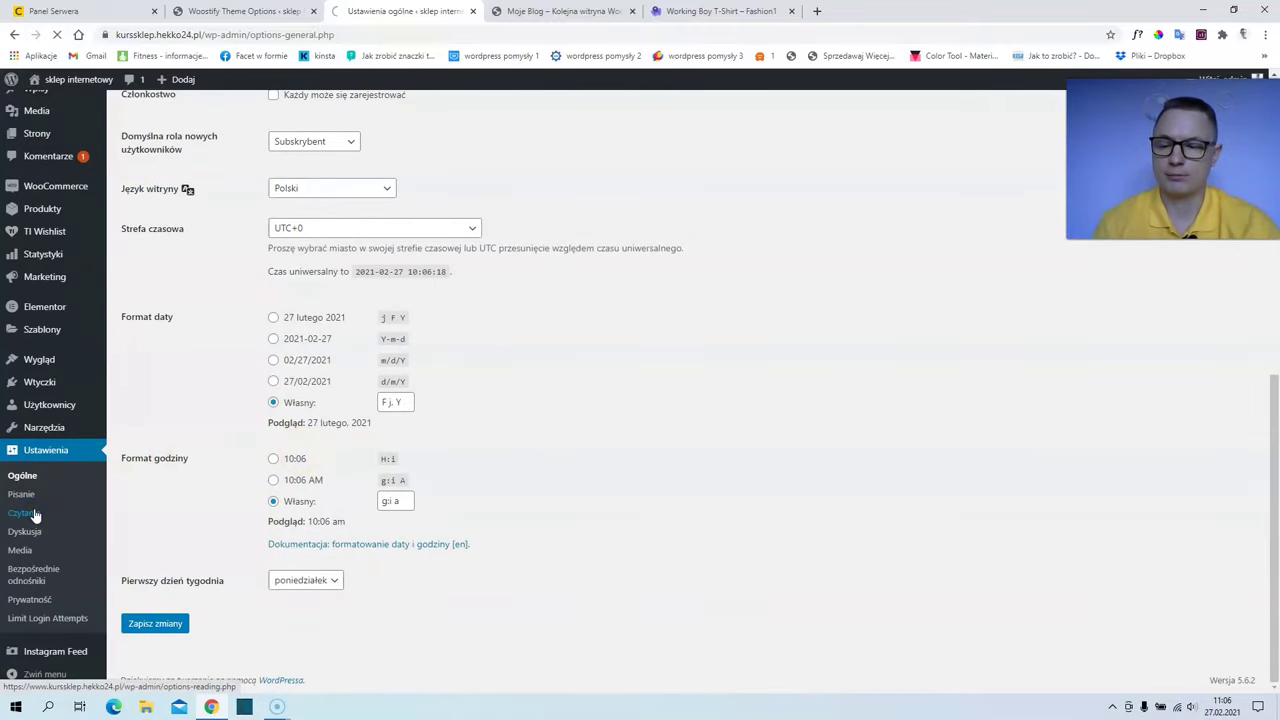
{"action": "scroll", "coordinate": [229, 528], "scroll_direction": "down", "scroll_amount": 3}
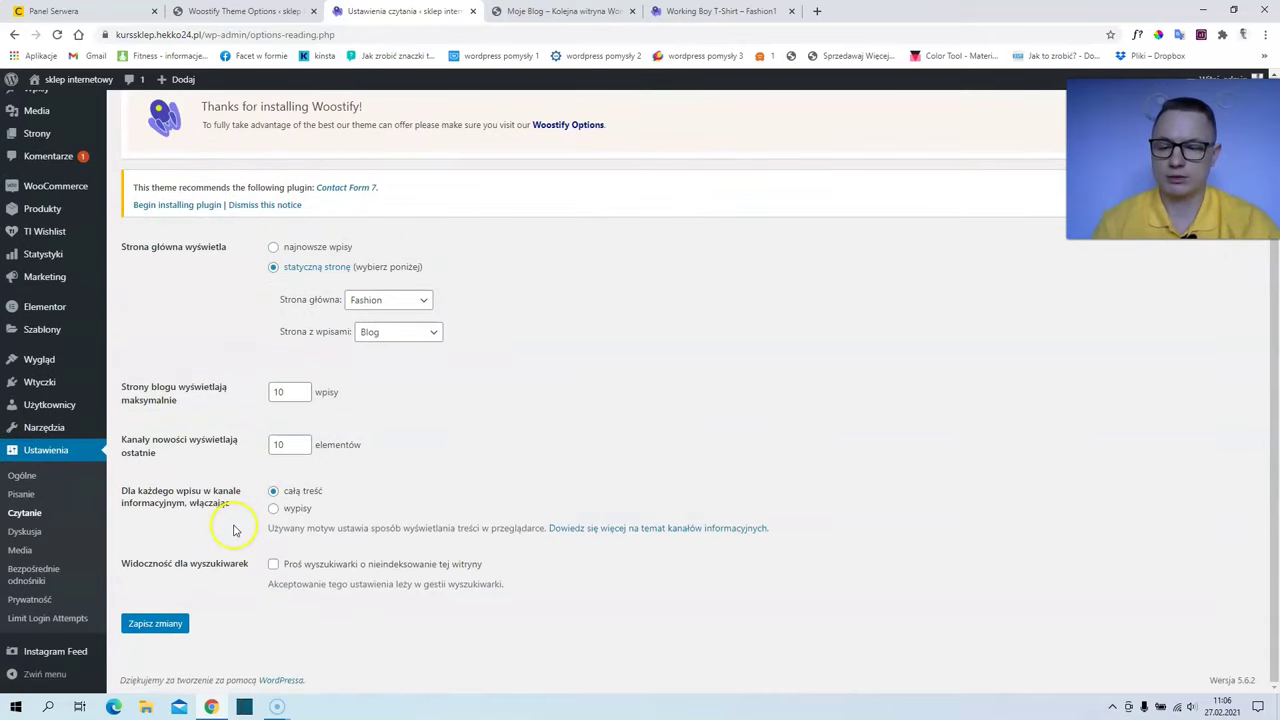
{"action": "left_click", "coordinate": [274, 566]}
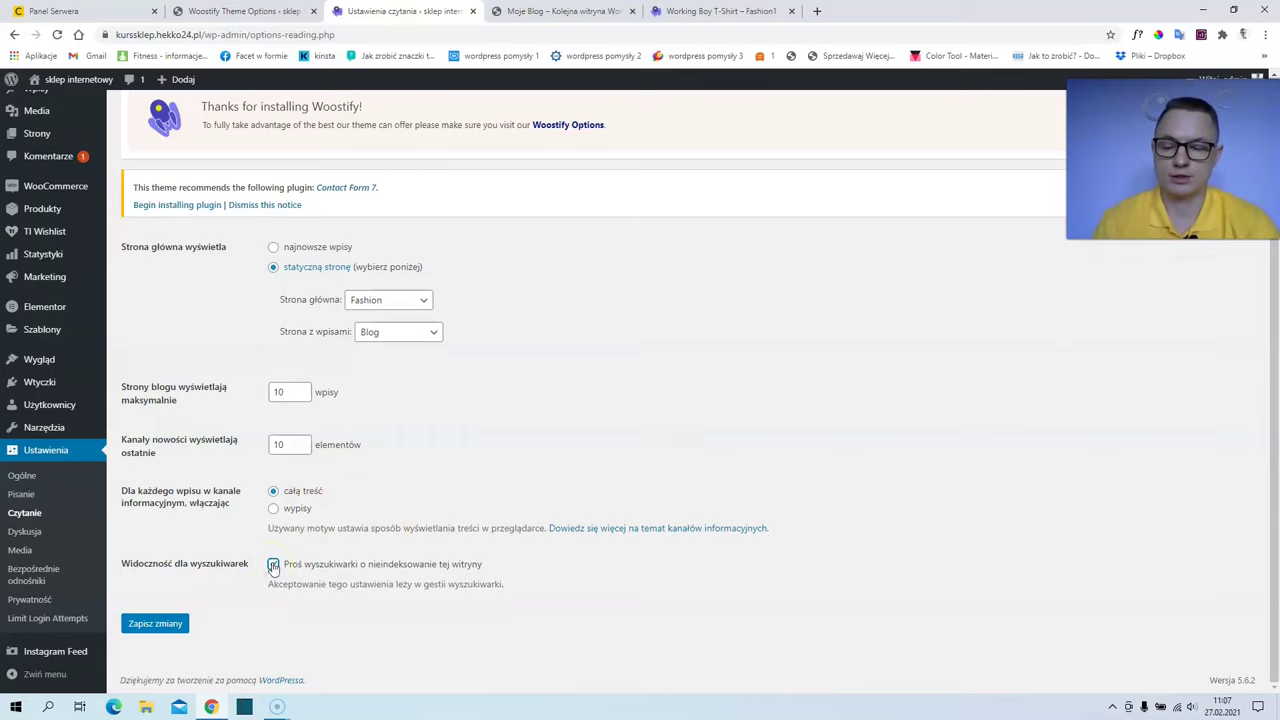
{"action": "left_click", "coordinate": [157, 624]}
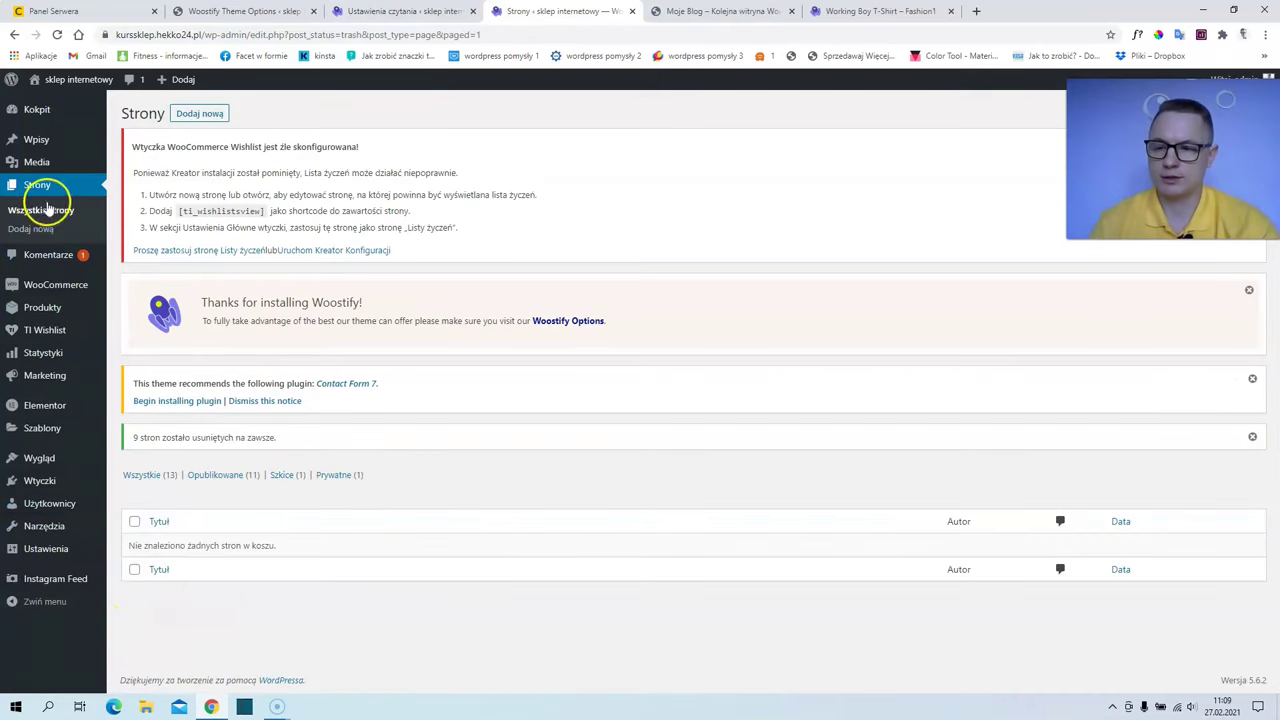
Open the Cart page for editing from the list of all pages, retitle it Koszyk and update it.
{"action": "left_click", "coordinate": [47, 211]}
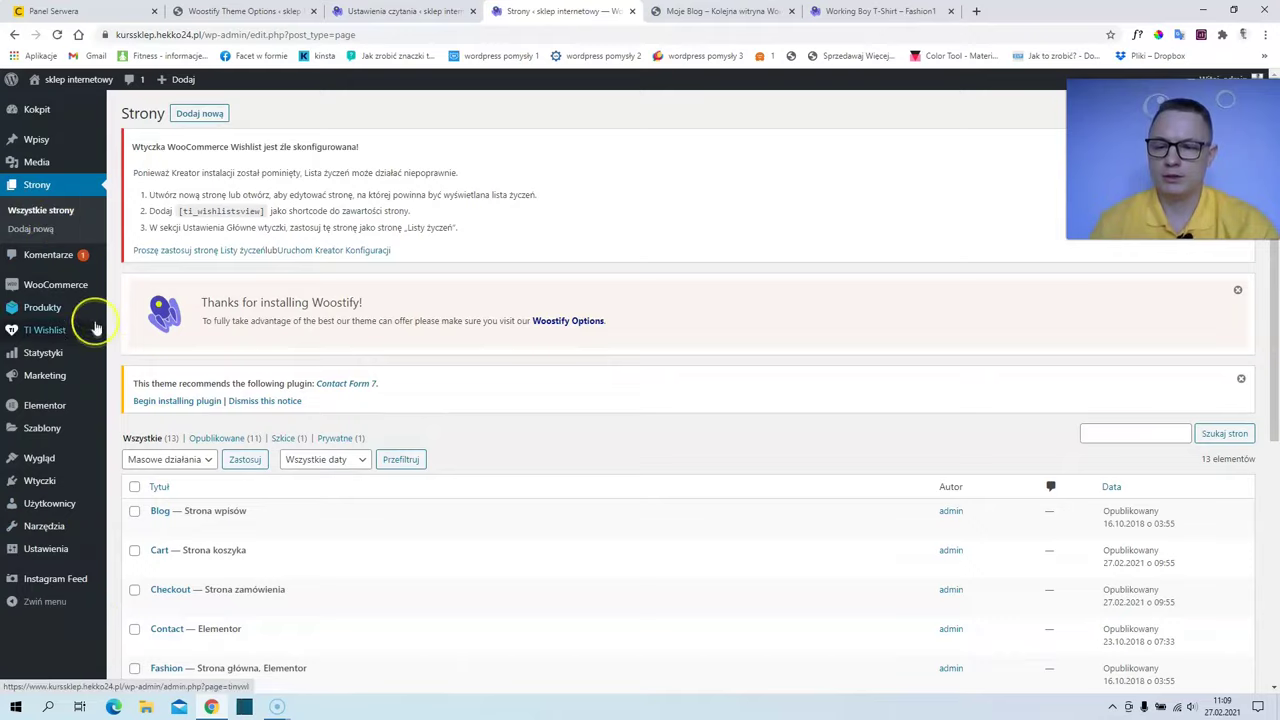
{"action": "scroll", "coordinate": [98, 330], "scroll_direction": "down", "scroll_amount": 3}
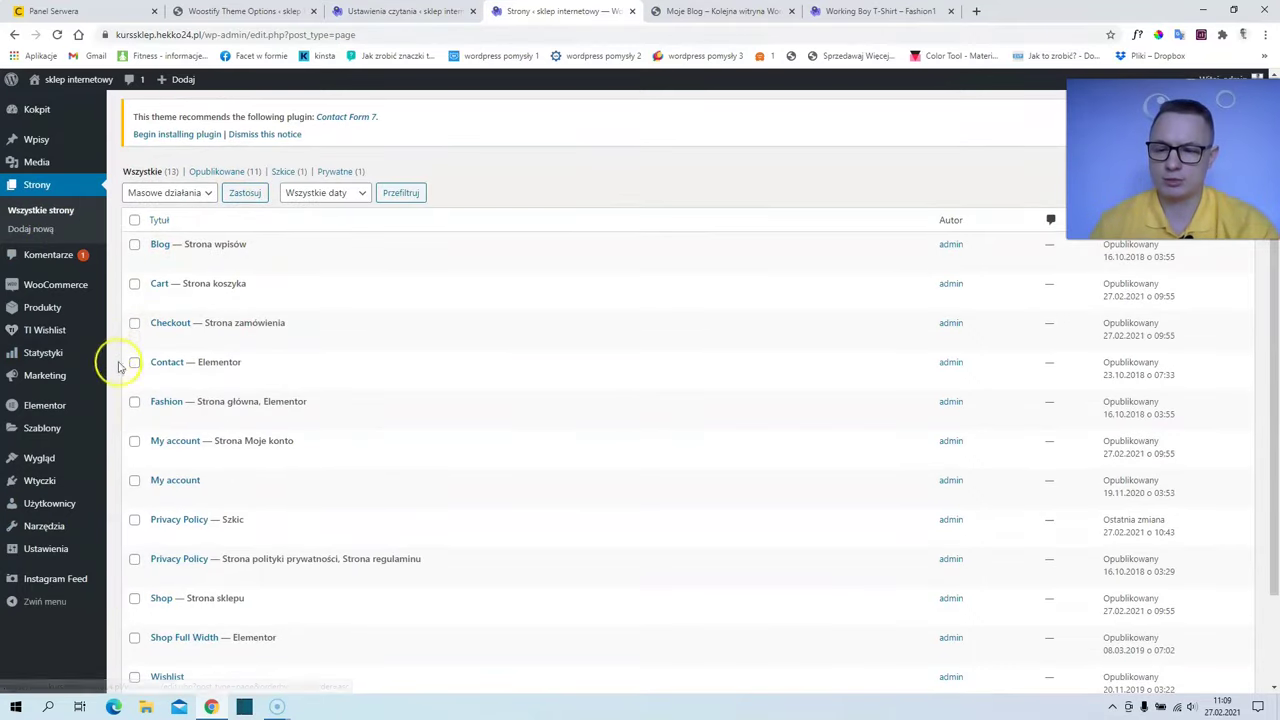
{"action": "scroll", "coordinate": [117, 372], "scroll_direction": "down", "scroll_amount": 3}
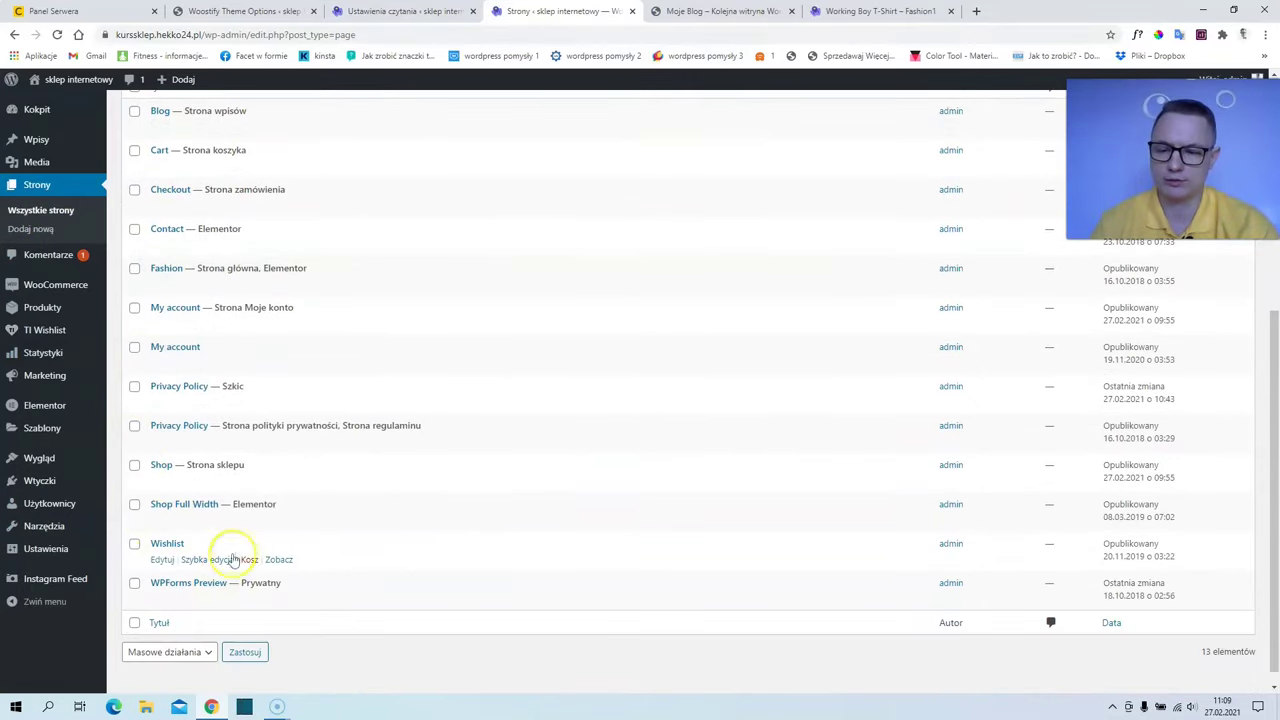
{"action": "scroll", "coordinate": [249, 481], "scroll_direction": "up", "scroll_amount": 3}
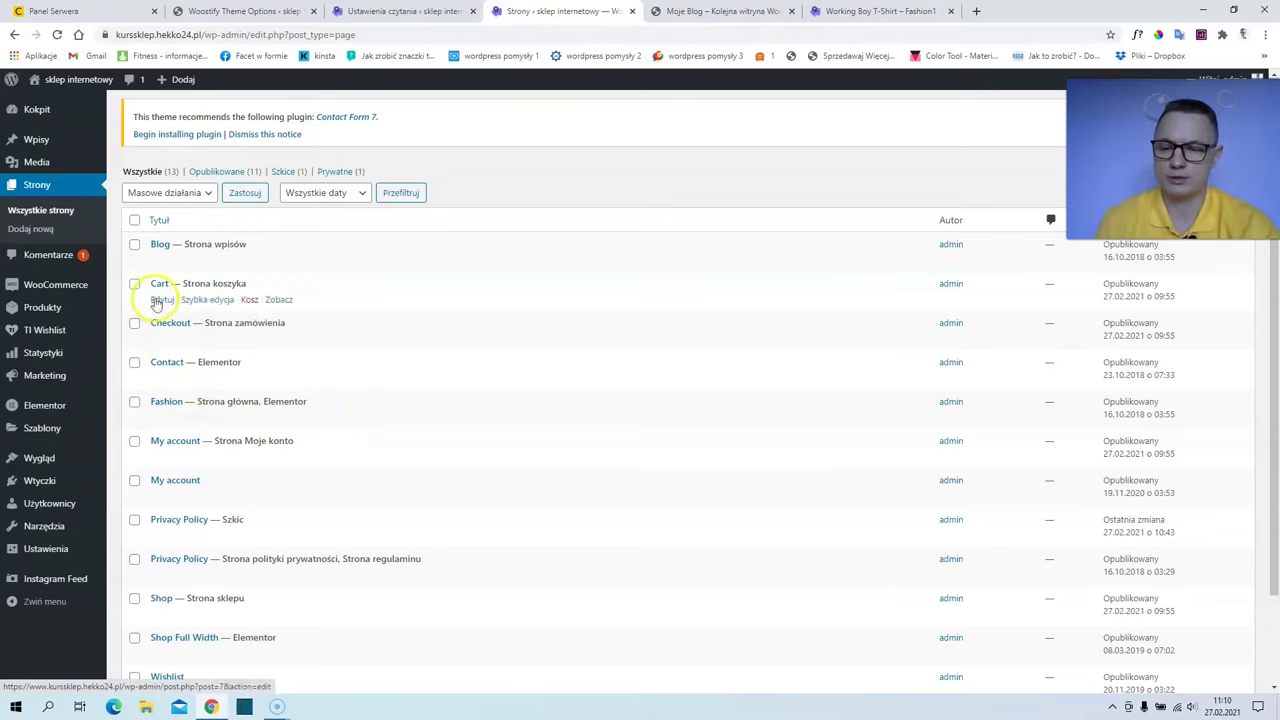
{"action": "left_click", "coordinate": [162, 300]}
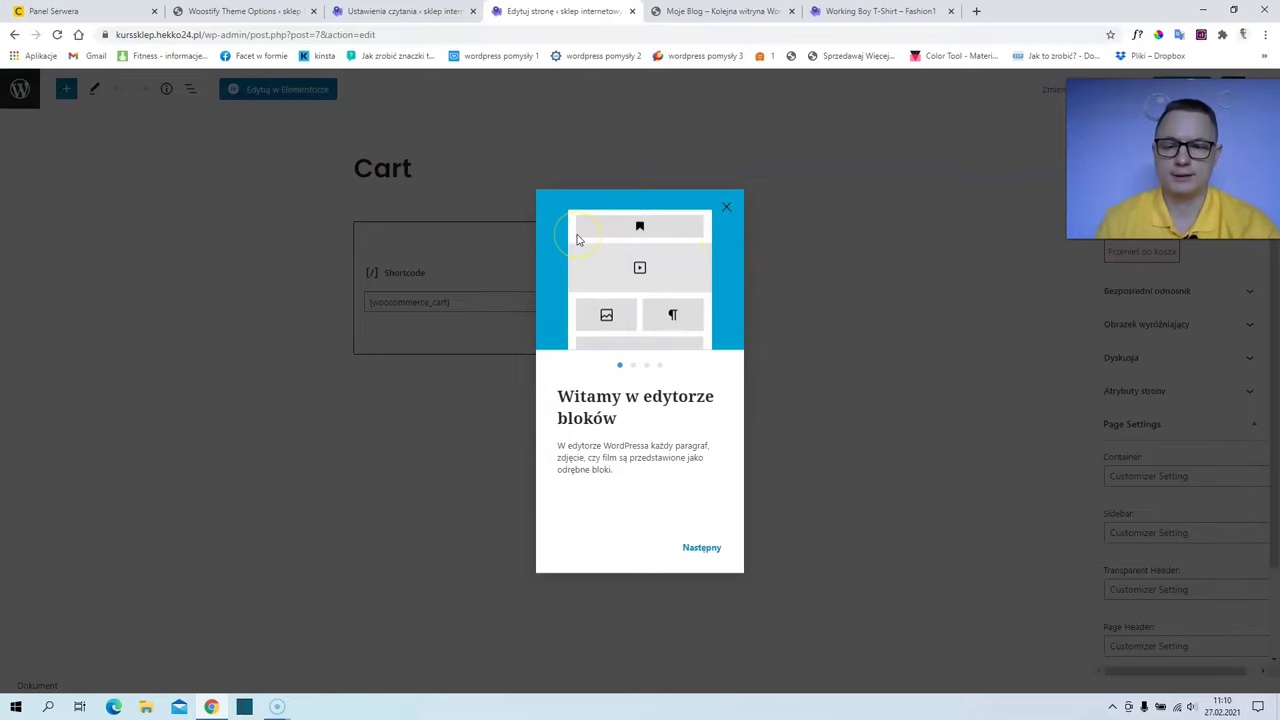
{"action": "left_click", "coordinate": [726, 207]}
{"action": "left_click_drag", "start_coordinate": [420, 168], "coordinate": [357, 165]}
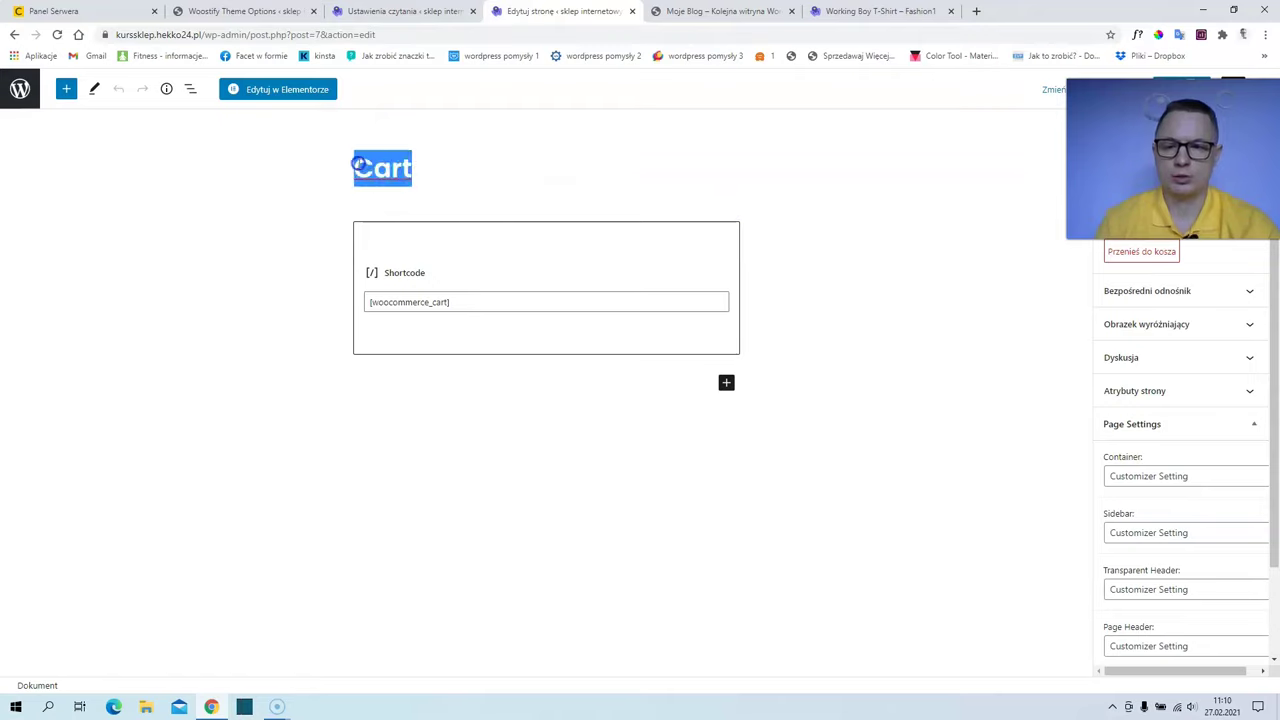
{"action": "type", "text": "Koszyk"}
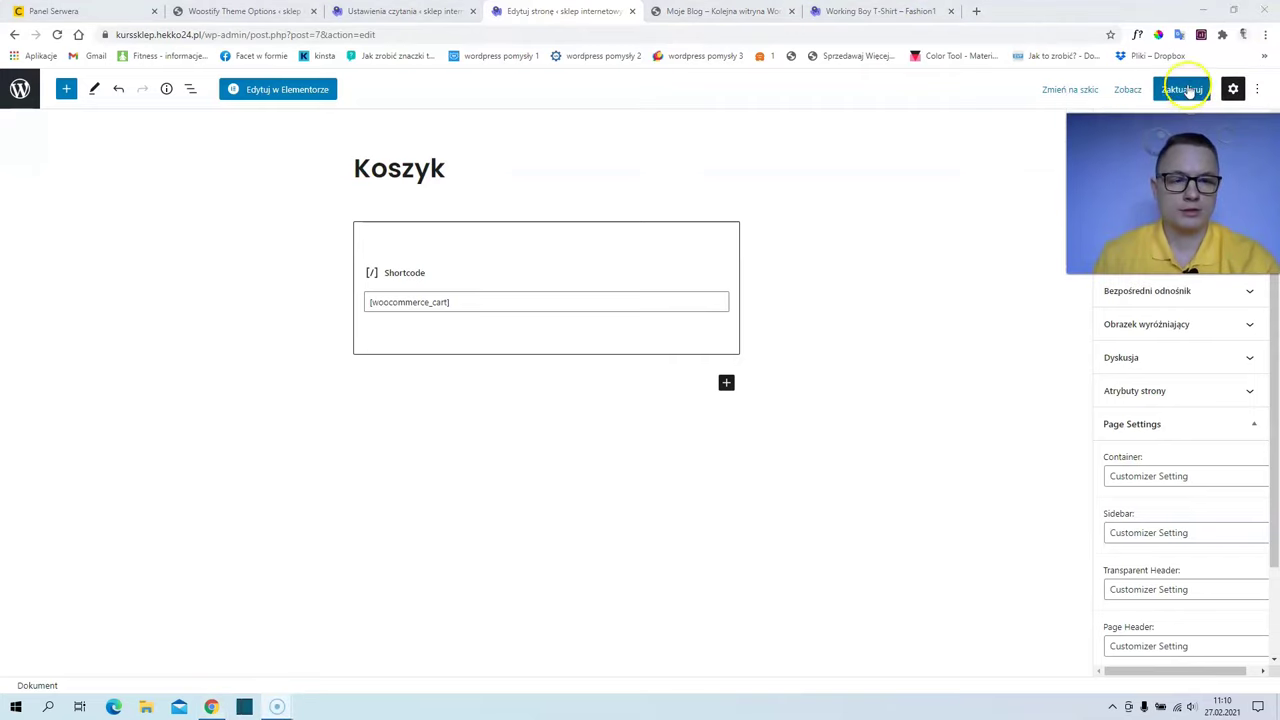
{"action": "left_click", "coordinate": [1183, 89]}
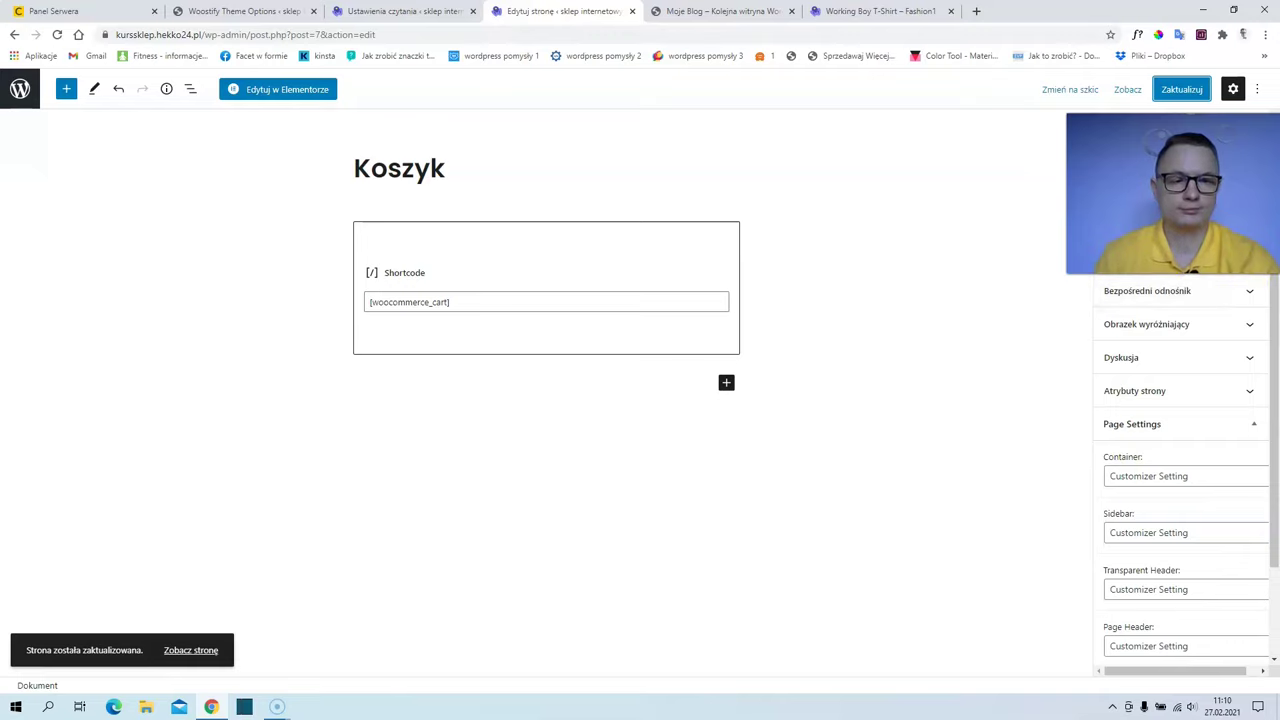
Show the Koszyk page's permalink settings, preview the page in a new tab and inspect its plain /cart/ address.
{"action": "left_click", "coordinate": [1189, 291]}
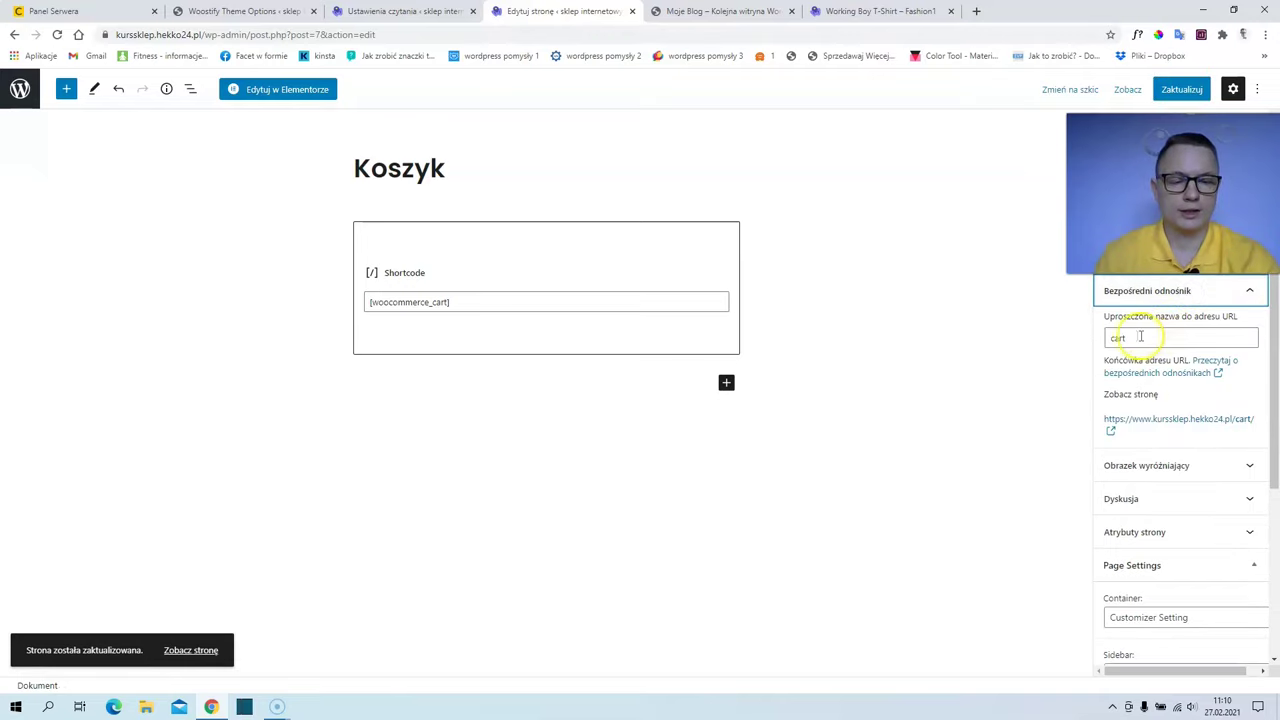
{"action": "left_click", "coordinate": [1127, 89]}
{"action": "left_click", "coordinate": [1011, 213]}
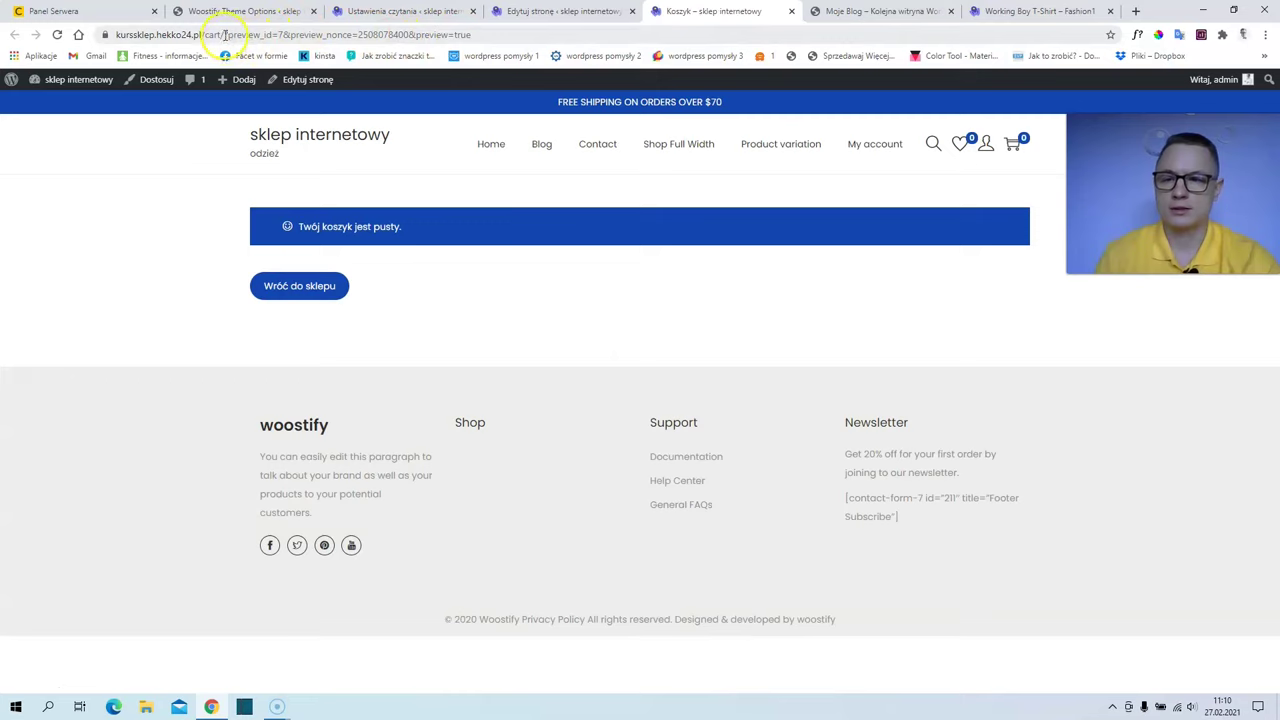
{"action": "left_click_drag", "start_coordinate": [225, 35], "coordinate": [530, 50]}
{"action": "key", "text": "Delete"}
{"action": "key", "text": "Return"}
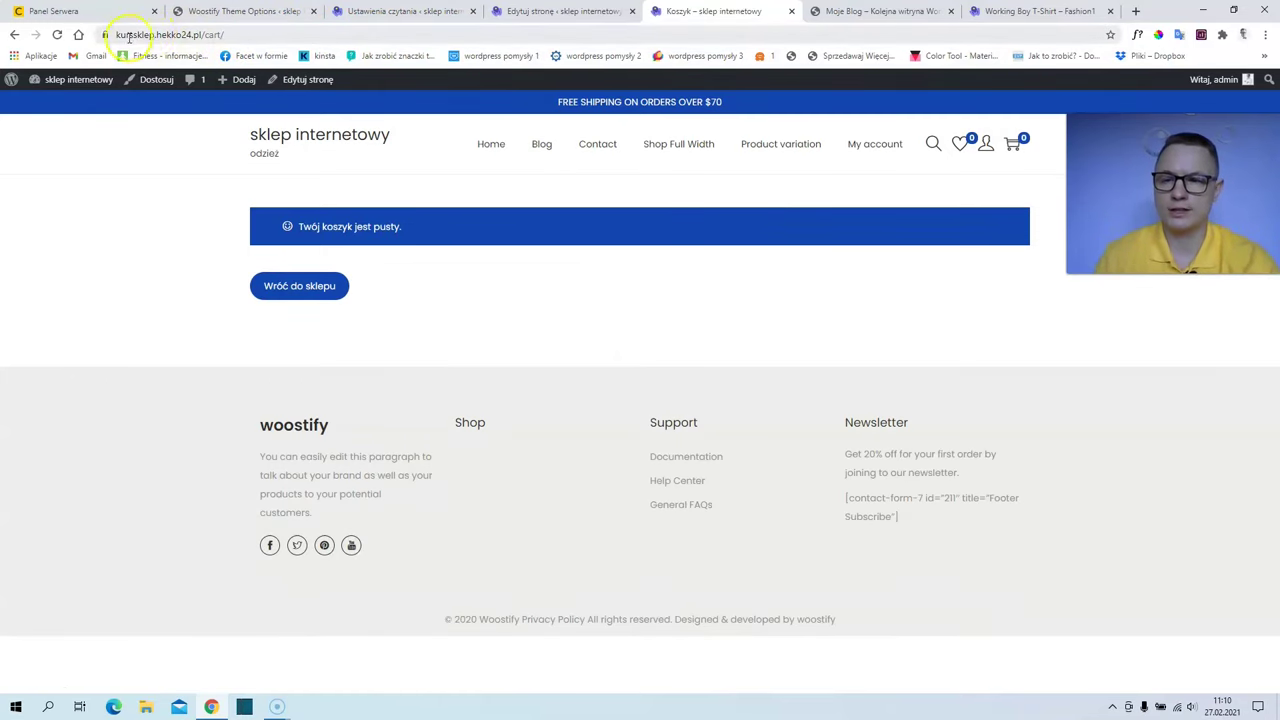
{"action": "left_click", "coordinate": [208, 35]}
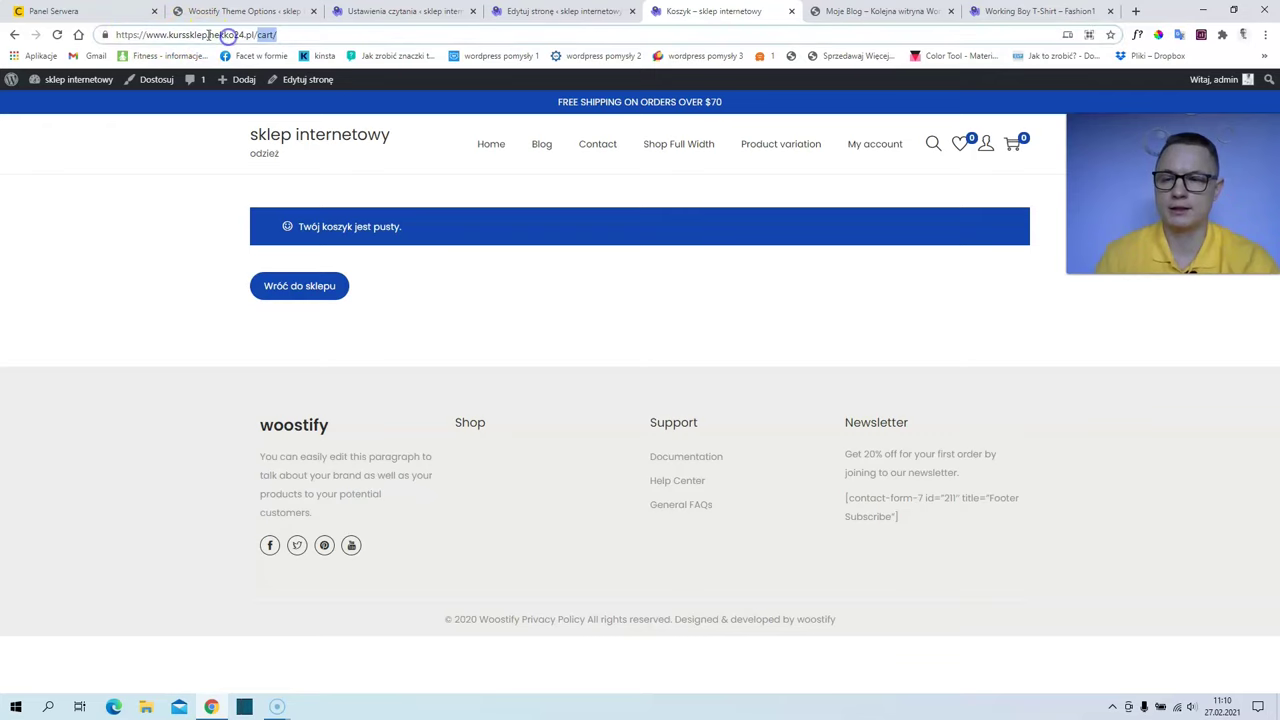
Set the Koszyk page's URL slug to koszyk, update the page and return to the page list.
{"action": "left_click", "coordinate": [563, 11]}
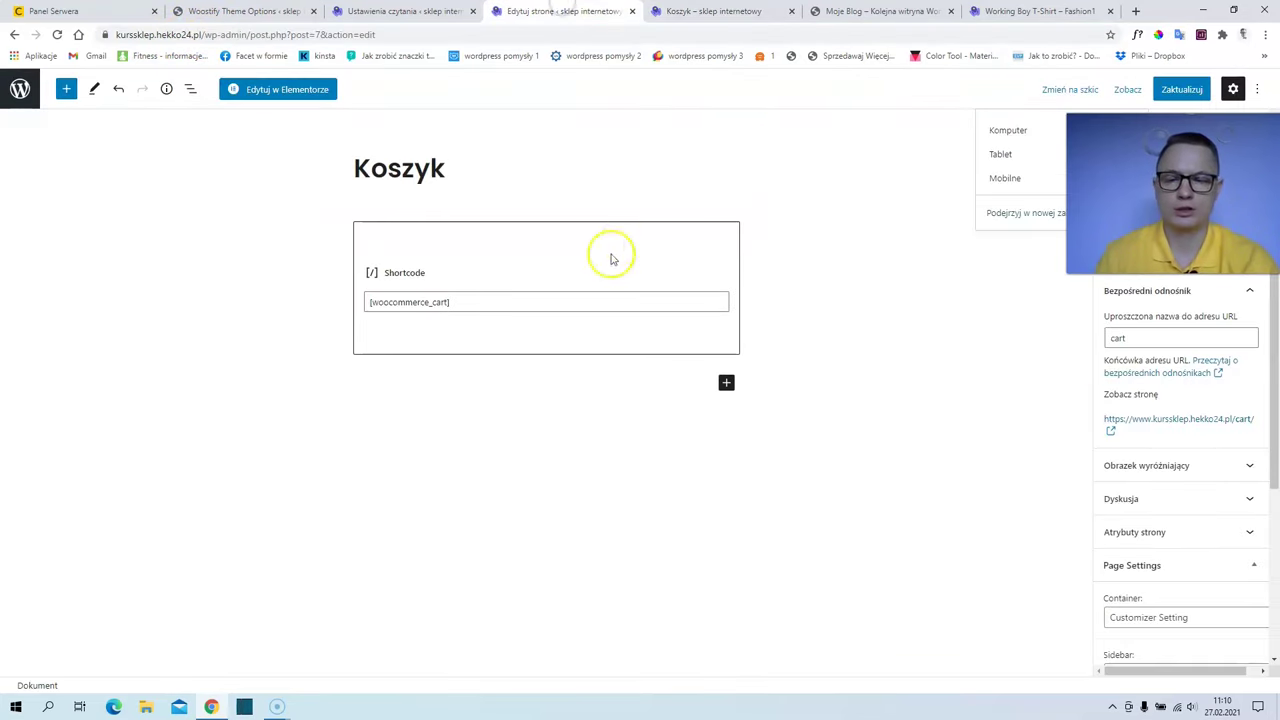
{"action": "double_click", "coordinate": [1131, 339]}
{"action": "type", "text": "koszyk"}
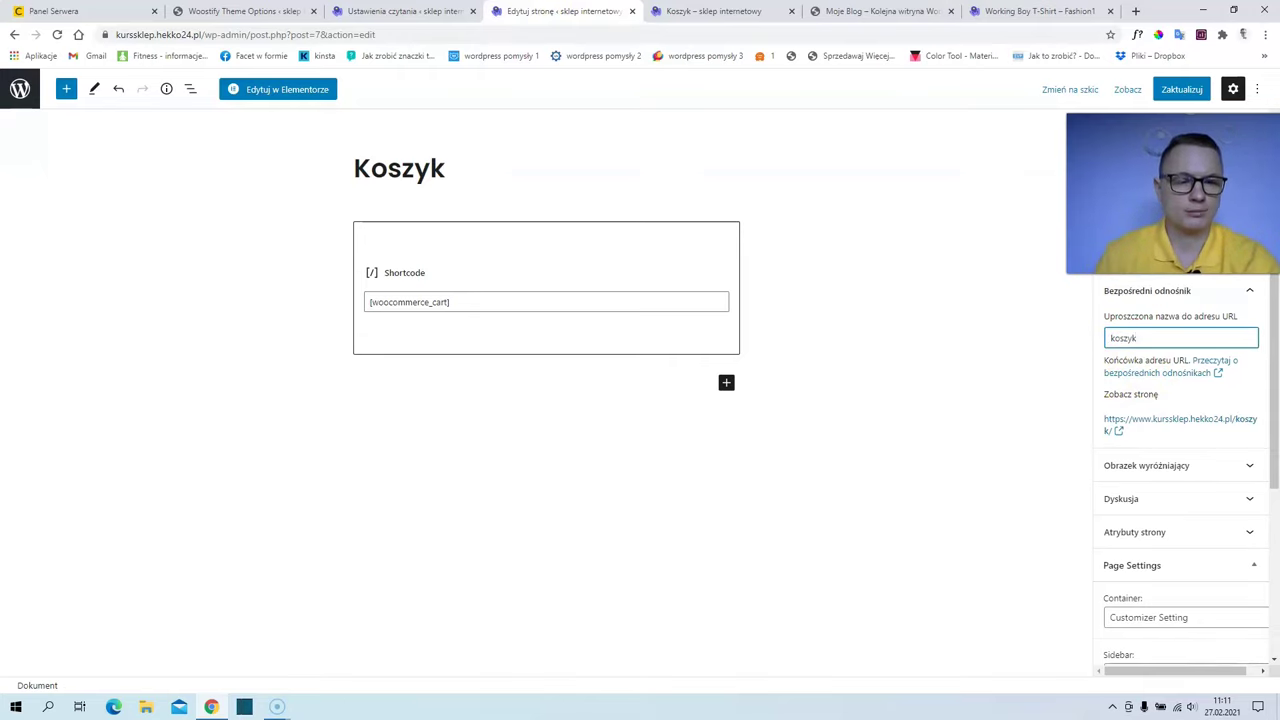
{"action": "left_click", "coordinate": [1178, 90]}
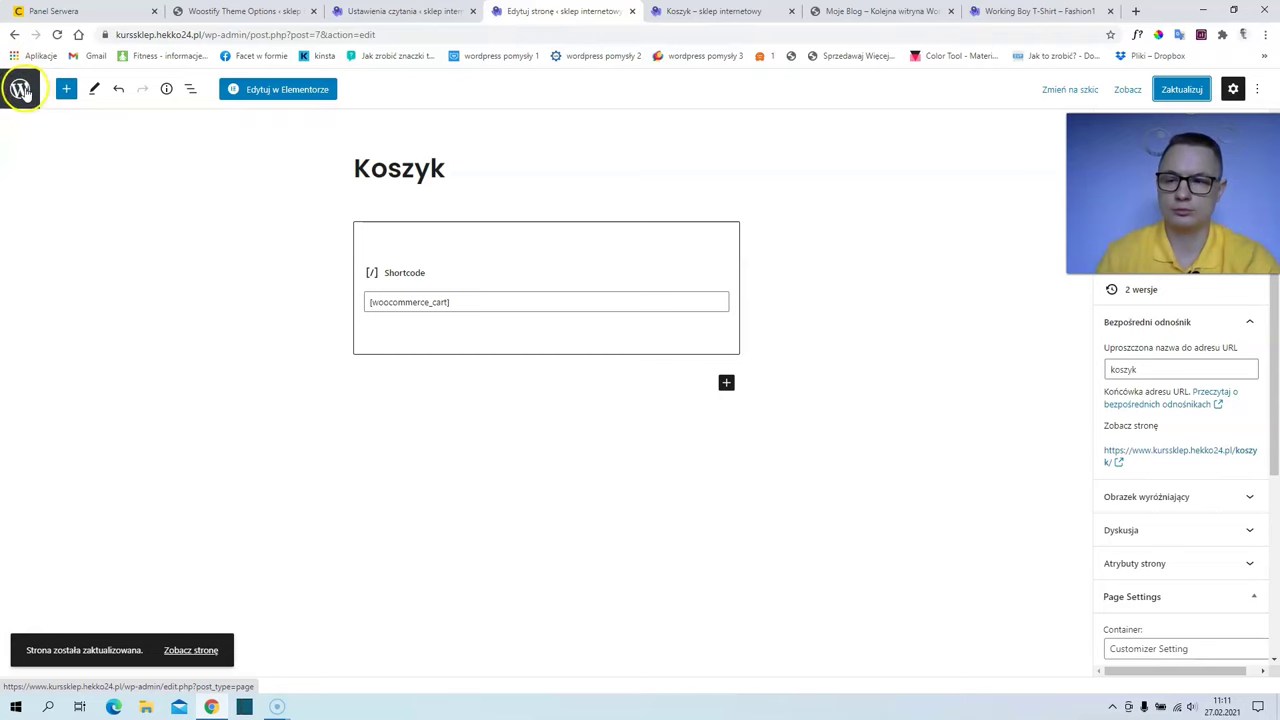
{"action": "left_click", "coordinate": [28, 92]}
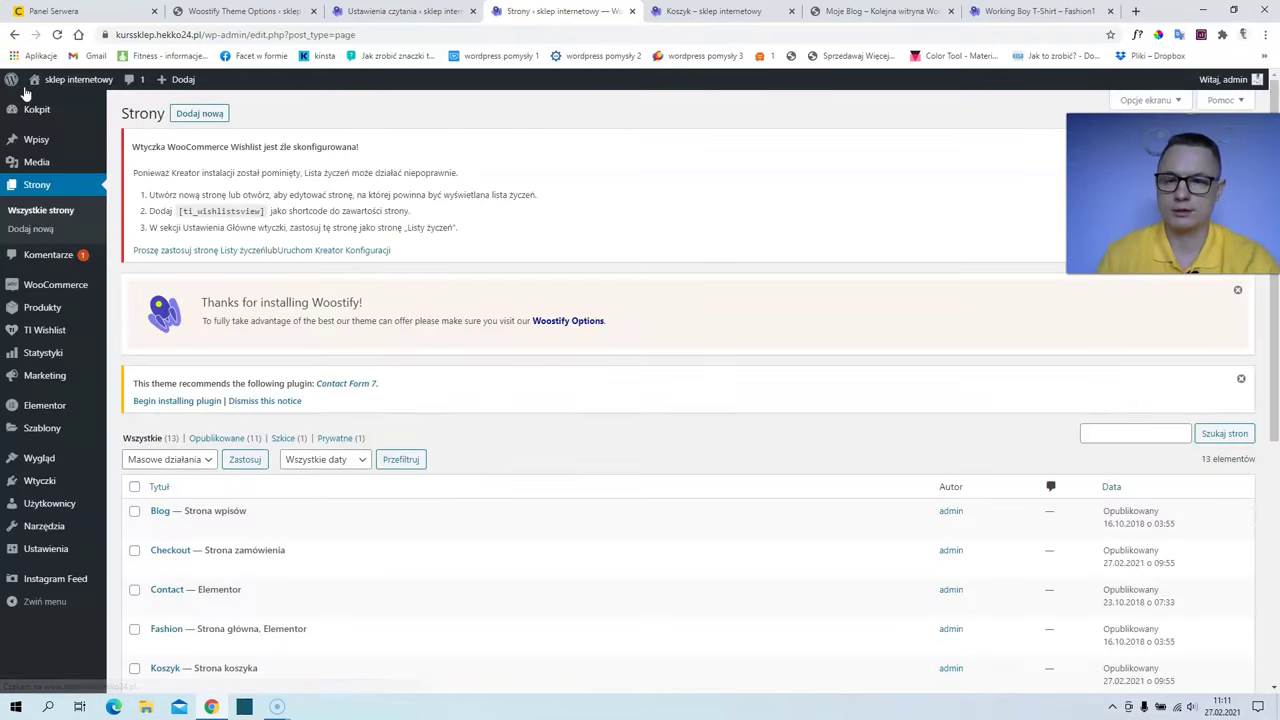
Open the Checkout page for editing and change its title to Zamówienie.
{"action": "scroll", "coordinate": [114, 288], "scroll_direction": "down", "scroll_amount": 2}
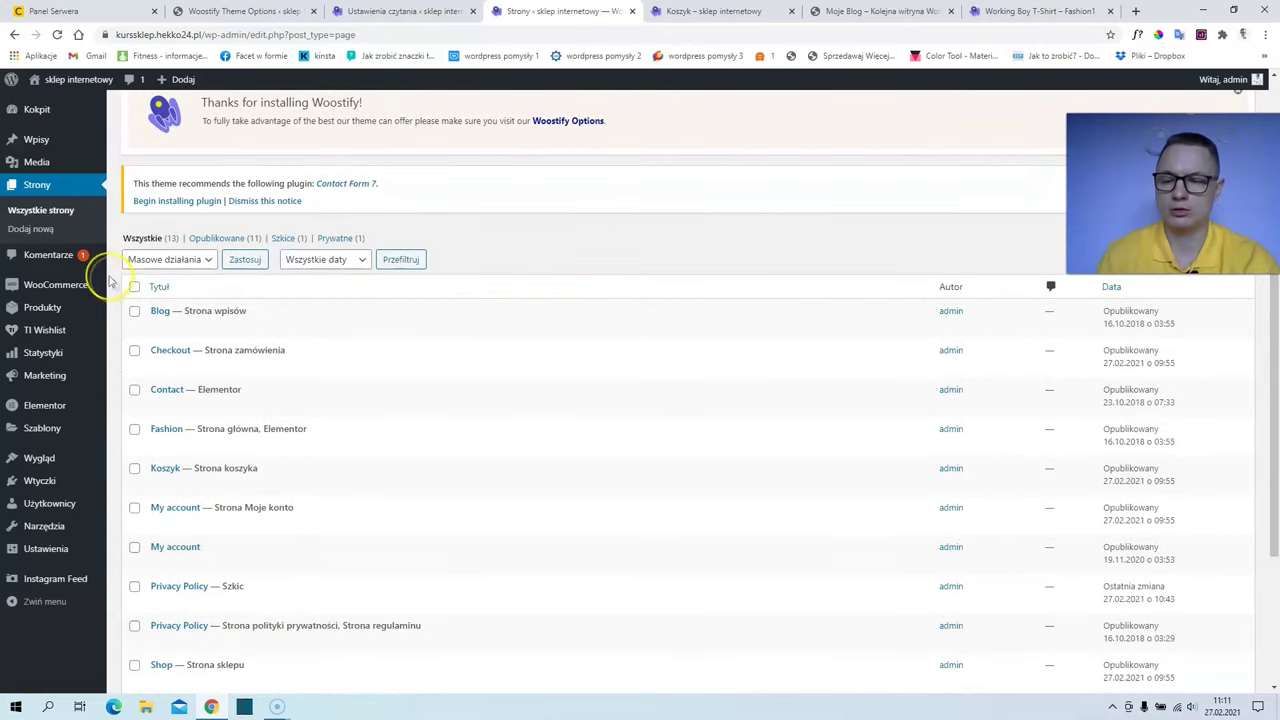
{"action": "scroll", "coordinate": [130, 545], "scroll_direction": "down", "scroll_amount": 2}
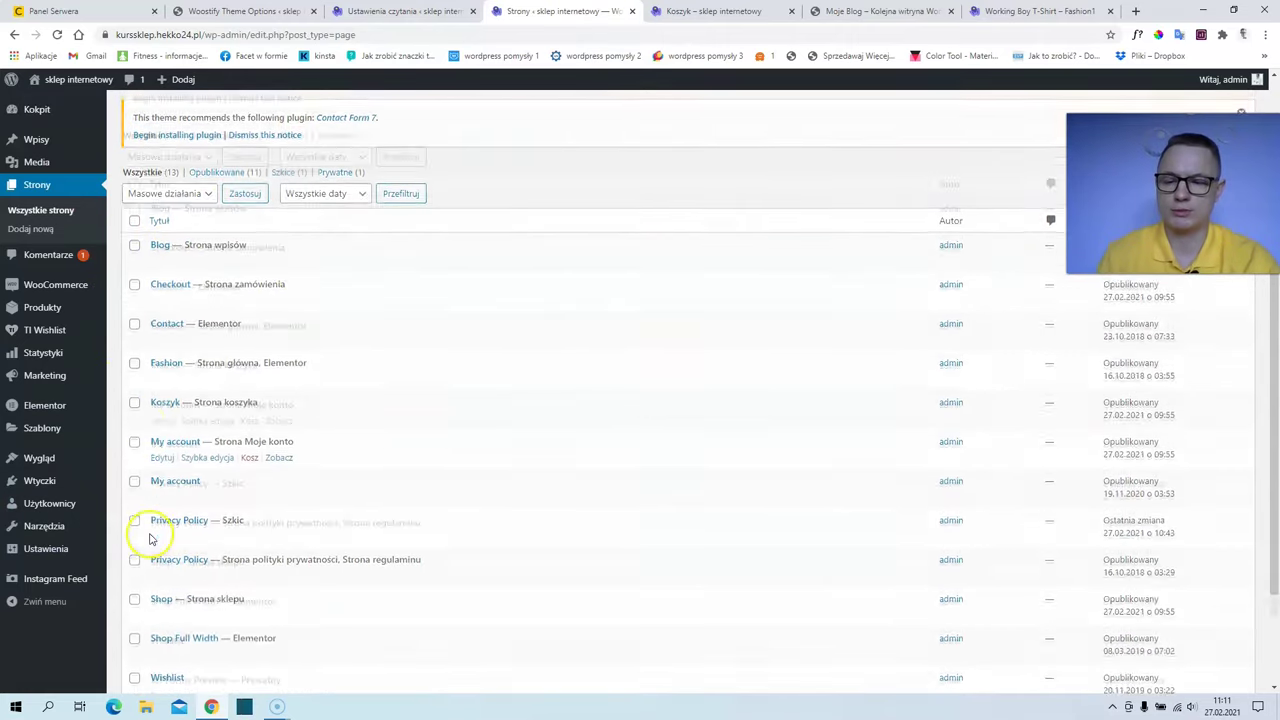
{"action": "scroll", "coordinate": [170, 440], "scroll_direction": "up", "scroll_amount": 2}
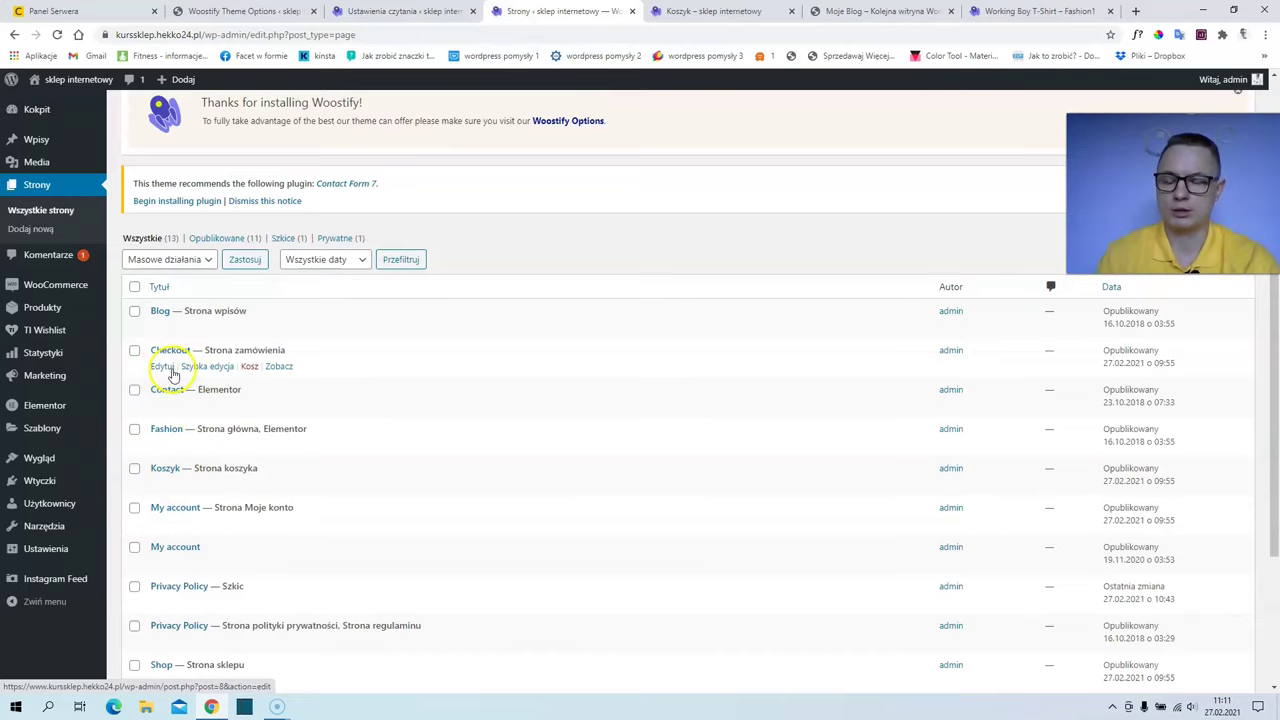
{"action": "left_click", "coordinate": [163, 367]}
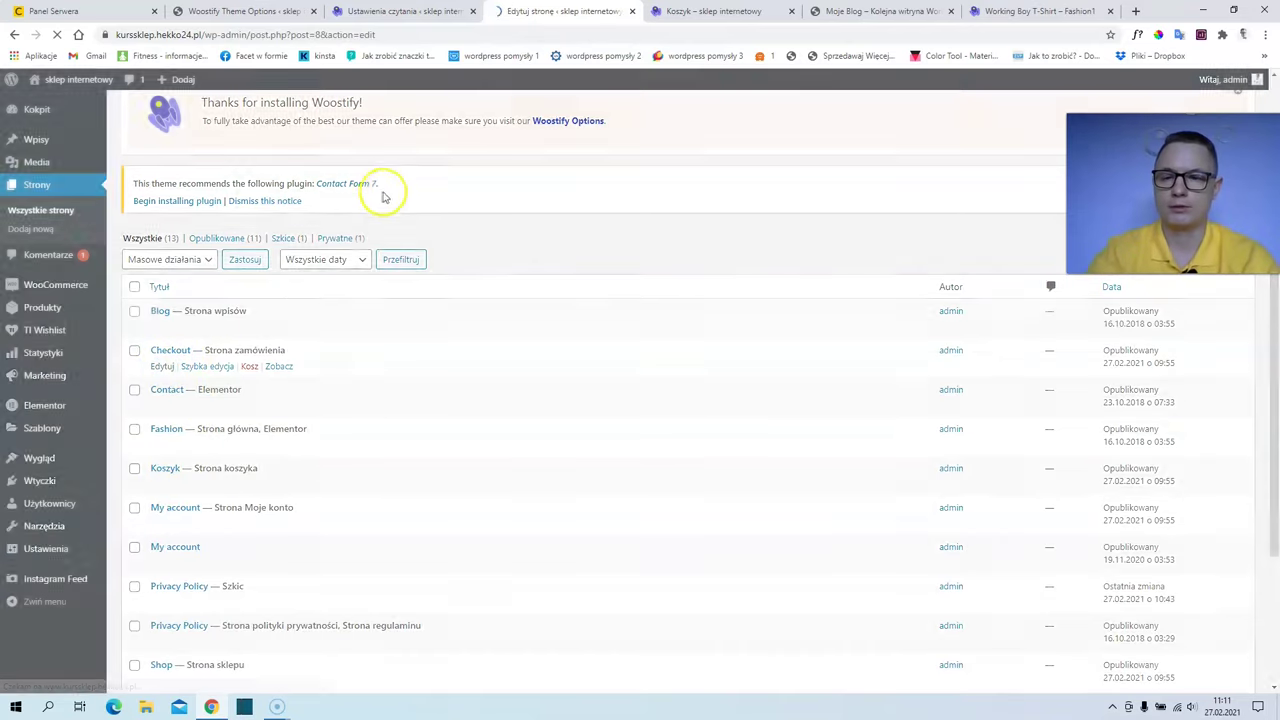
{"action": "left_click", "coordinate": [497, 167]}
{"action": "left_click_drag", "start_coordinate": [497, 167], "coordinate": [341, 158]}
{"action": "type", "text": "Za"}
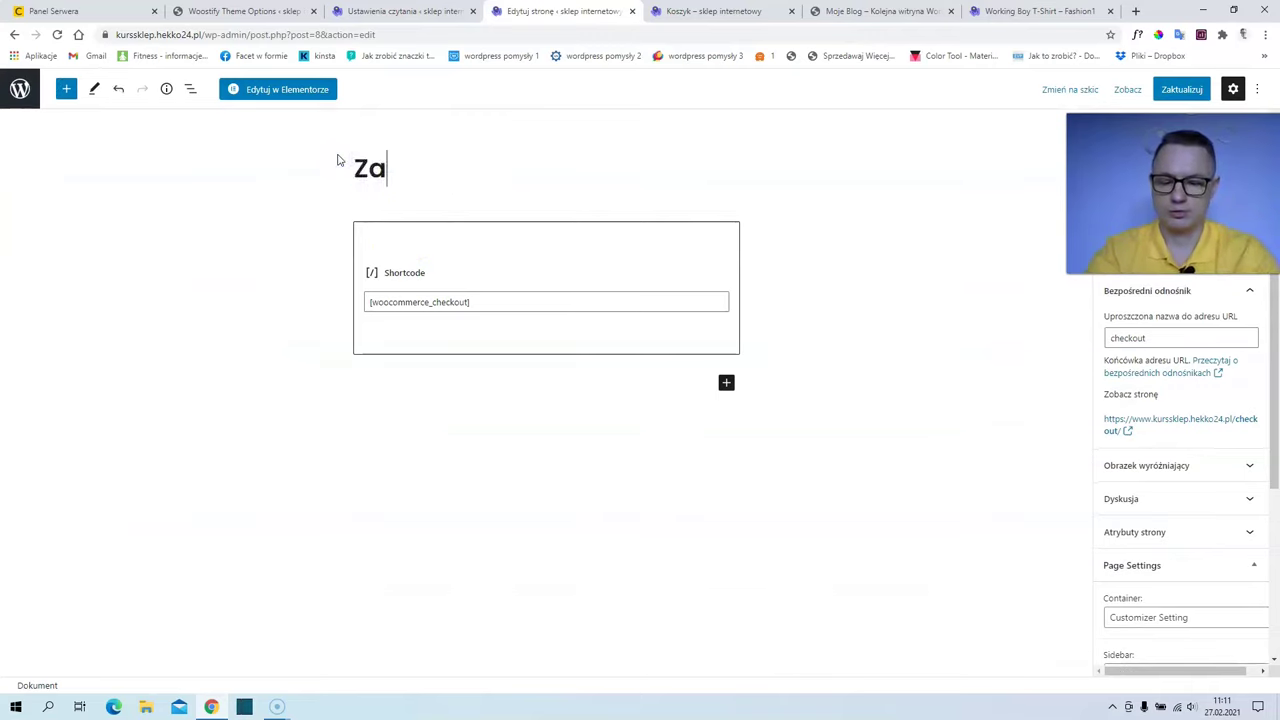
{"action": "type", "text": "mównieienie"}
Set the Zamówienie page's URL slug to zamowienie, update the page and return to the page list.
{"action": "double_click", "coordinate": [1157, 334]}
{"action": "type", "text": "zamowie"}
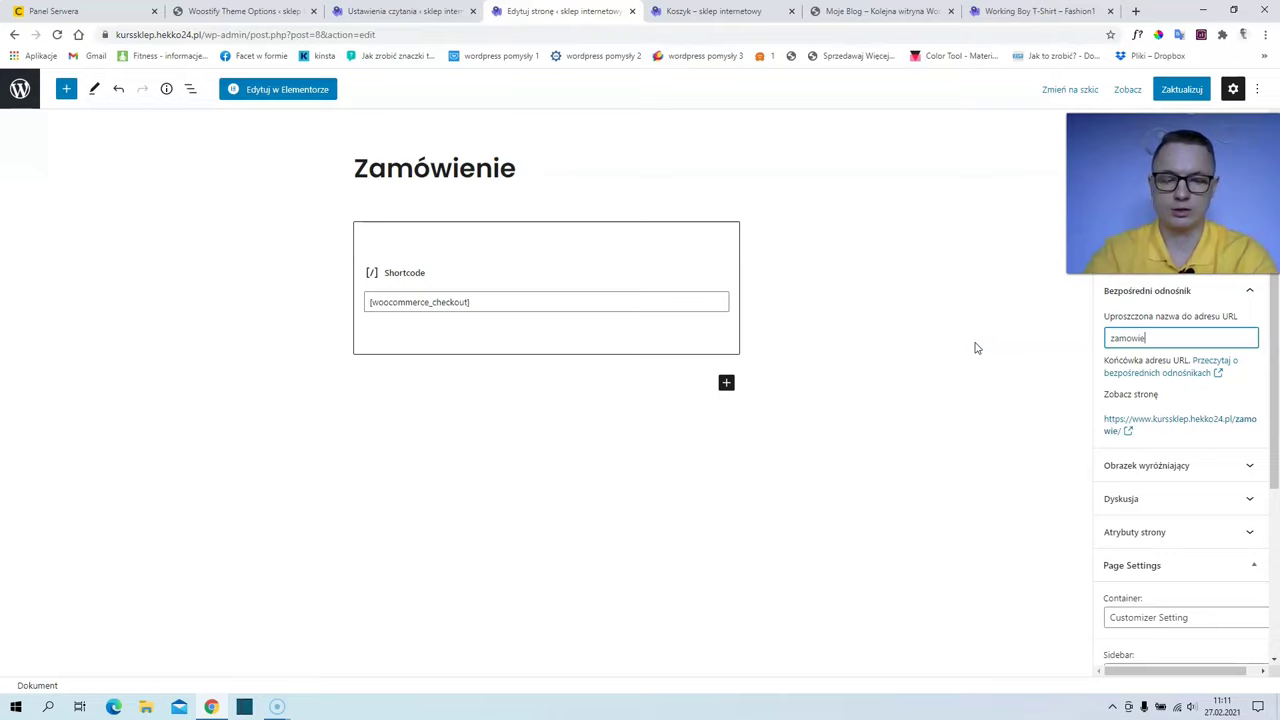
{"action": "type", "text": "nie"}
{"action": "key", "text": "ctrl+a"}
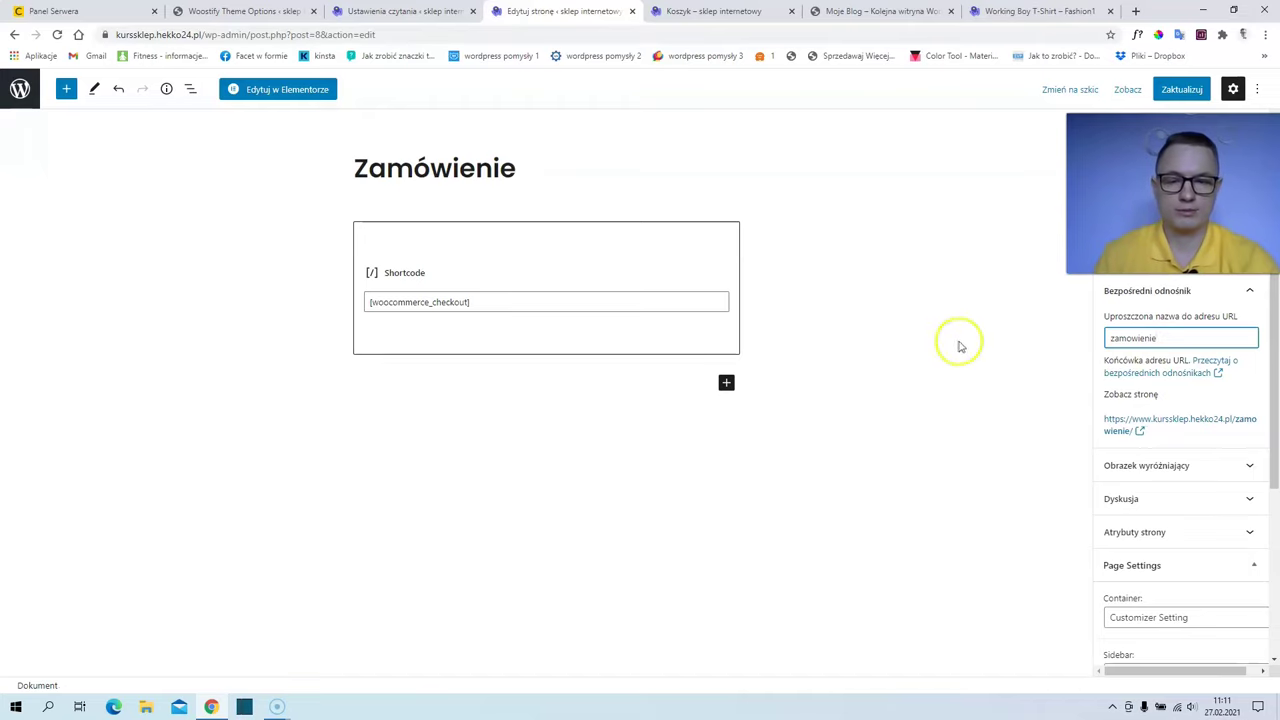
{"action": "left_click", "coordinate": [1182, 89]}
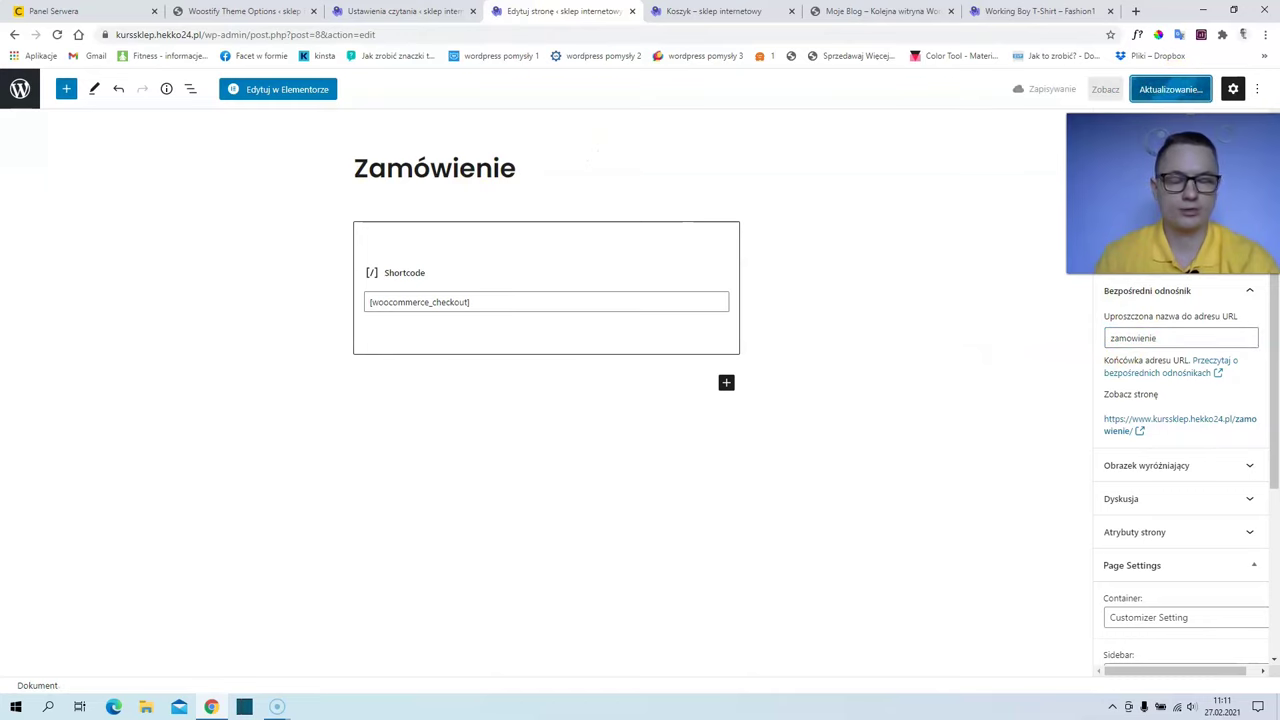
{"action": "left_click", "coordinate": [20, 89]}
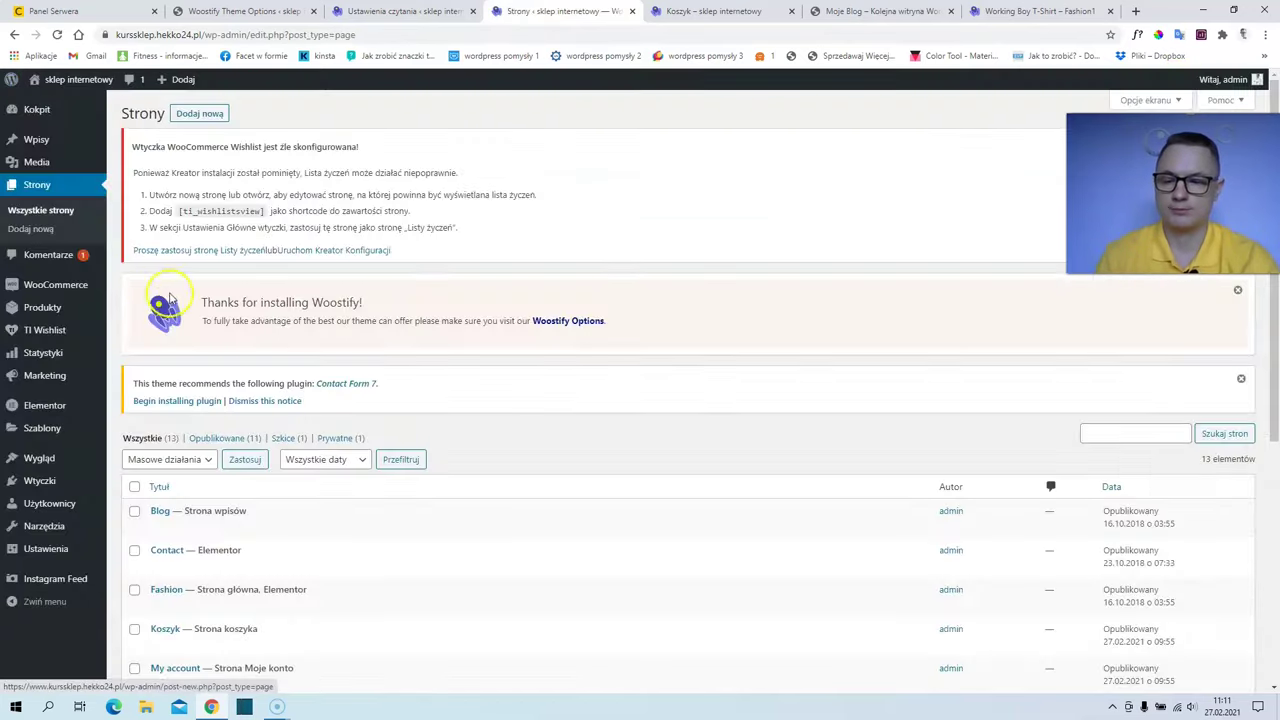
Retitle the Contact page Kontakt with the URL slug kontakt, update it and return to the page list.
{"action": "scroll", "coordinate": [160, 297], "scroll_direction": "down", "scroll_amount": 2}
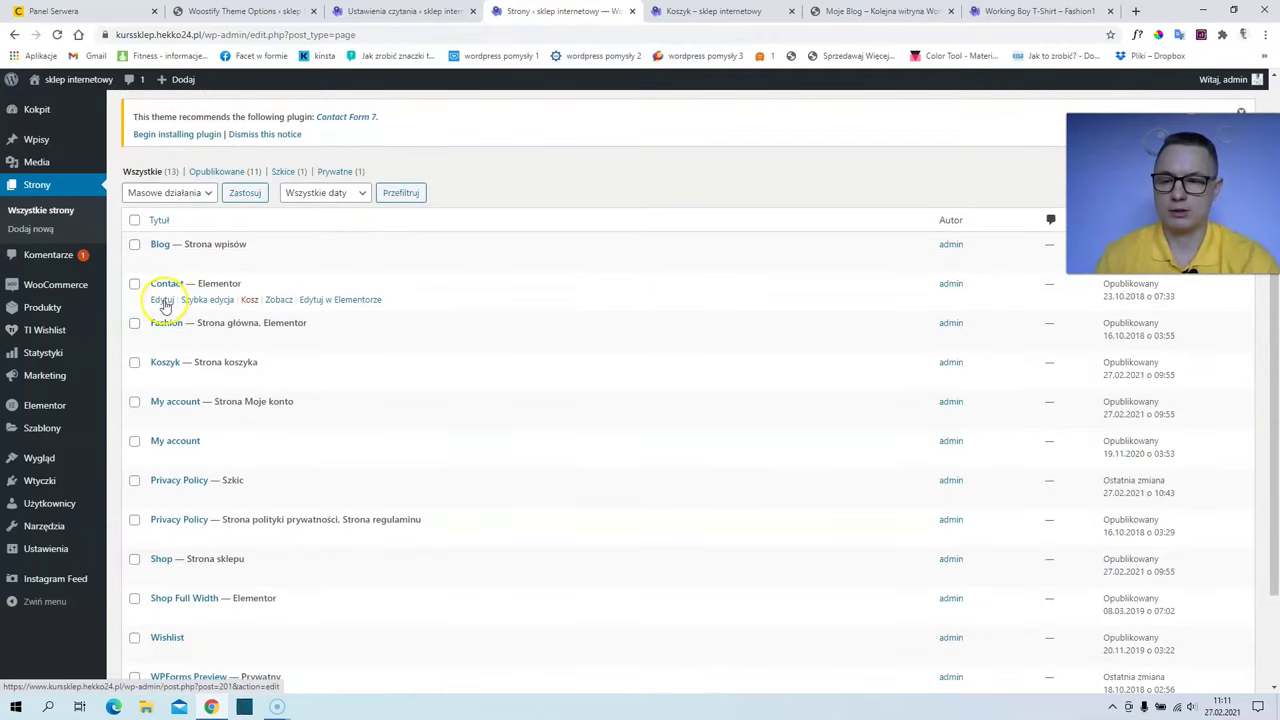
{"action": "left_click", "coordinate": [163, 302]}
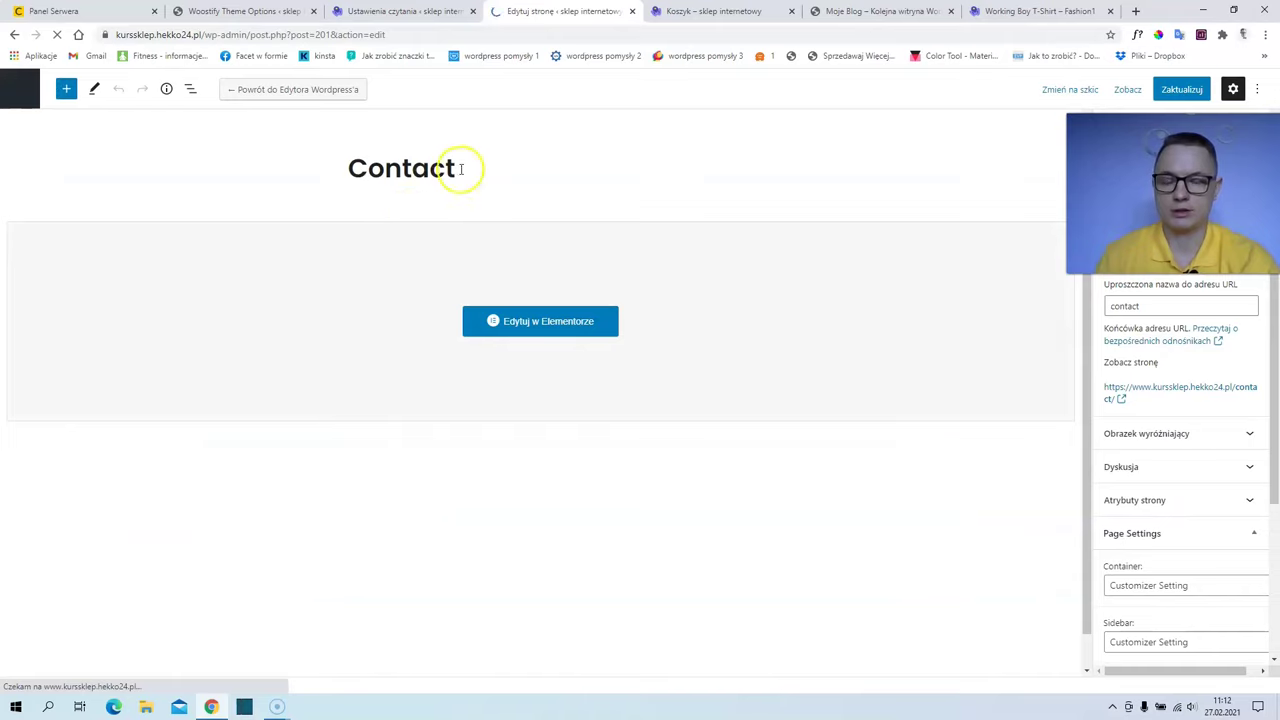
{"action": "left_click_drag", "start_coordinate": [460, 168], "coordinate": [343, 165]}
{"action": "type", "text": "Ko"}
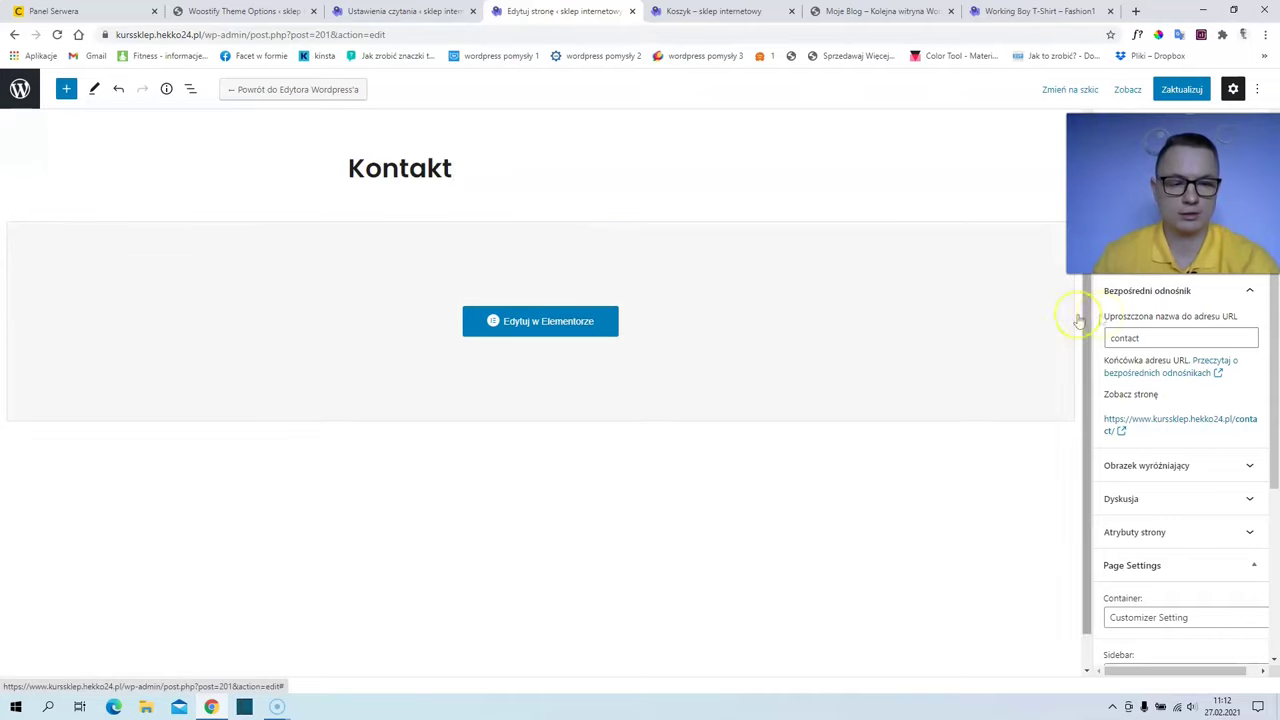
{"action": "left_click", "coordinate": [1152, 336]}
{"action": "type", "text": "kont"}
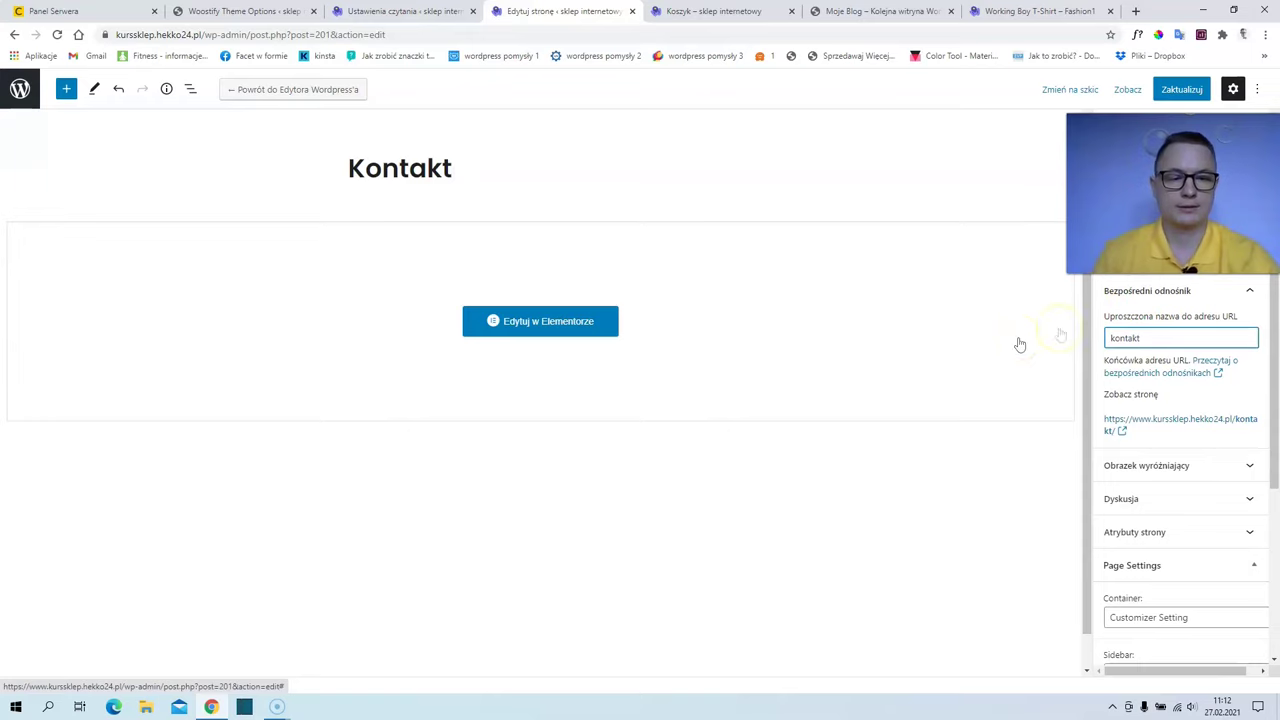
{"action": "left_click", "coordinate": [1181, 89]}
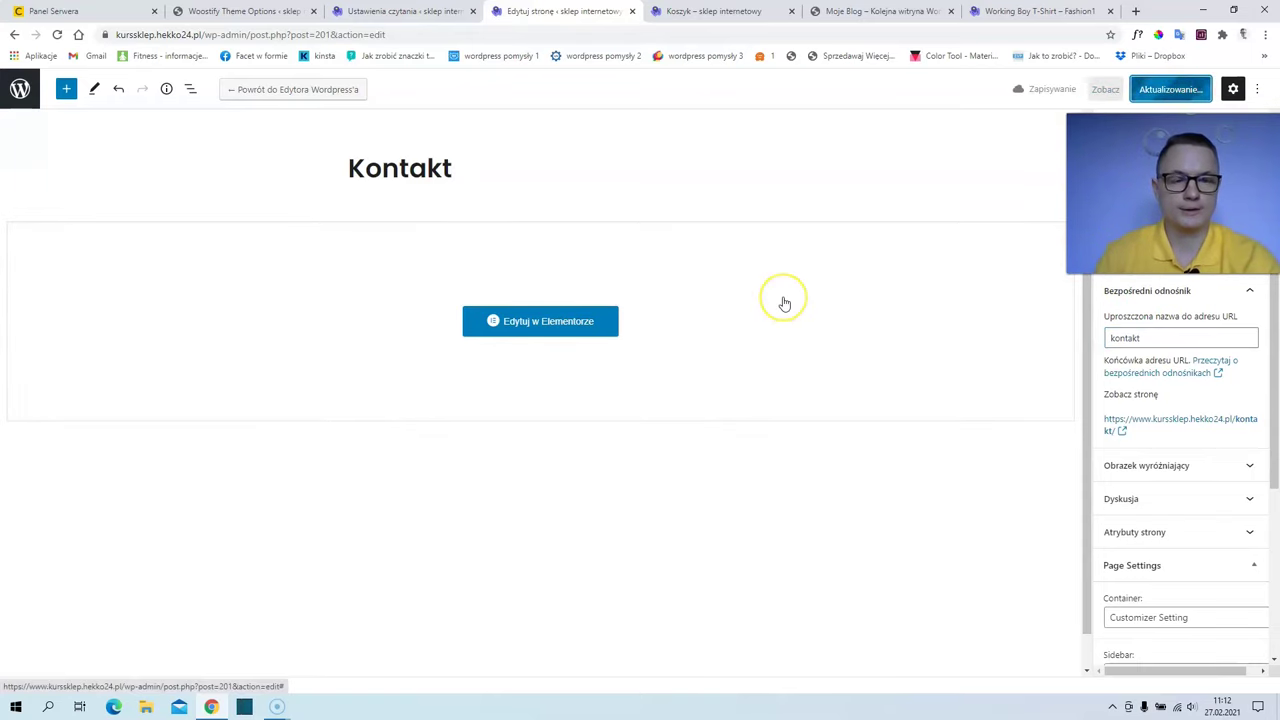
{"action": "left_click", "coordinate": [19, 88]}
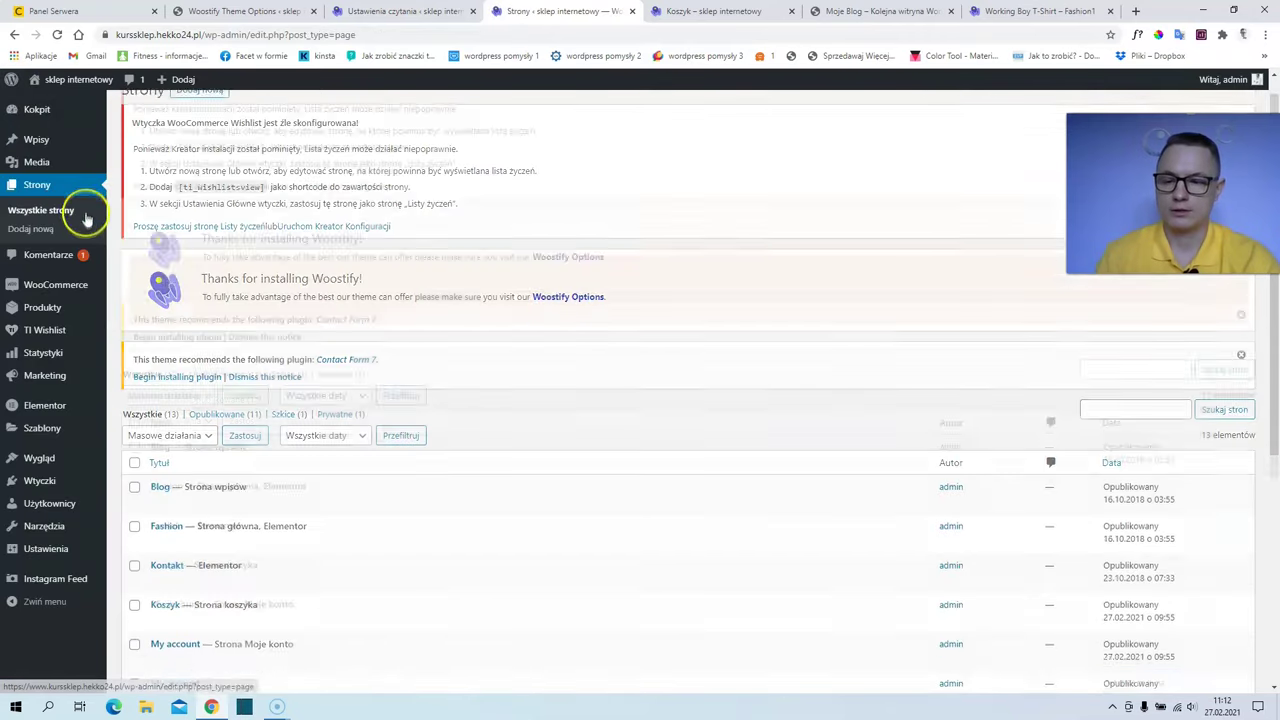
{"action": "scroll", "coordinate": [85, 218], "scroll_direction": "down", "scroll_amount": 3}
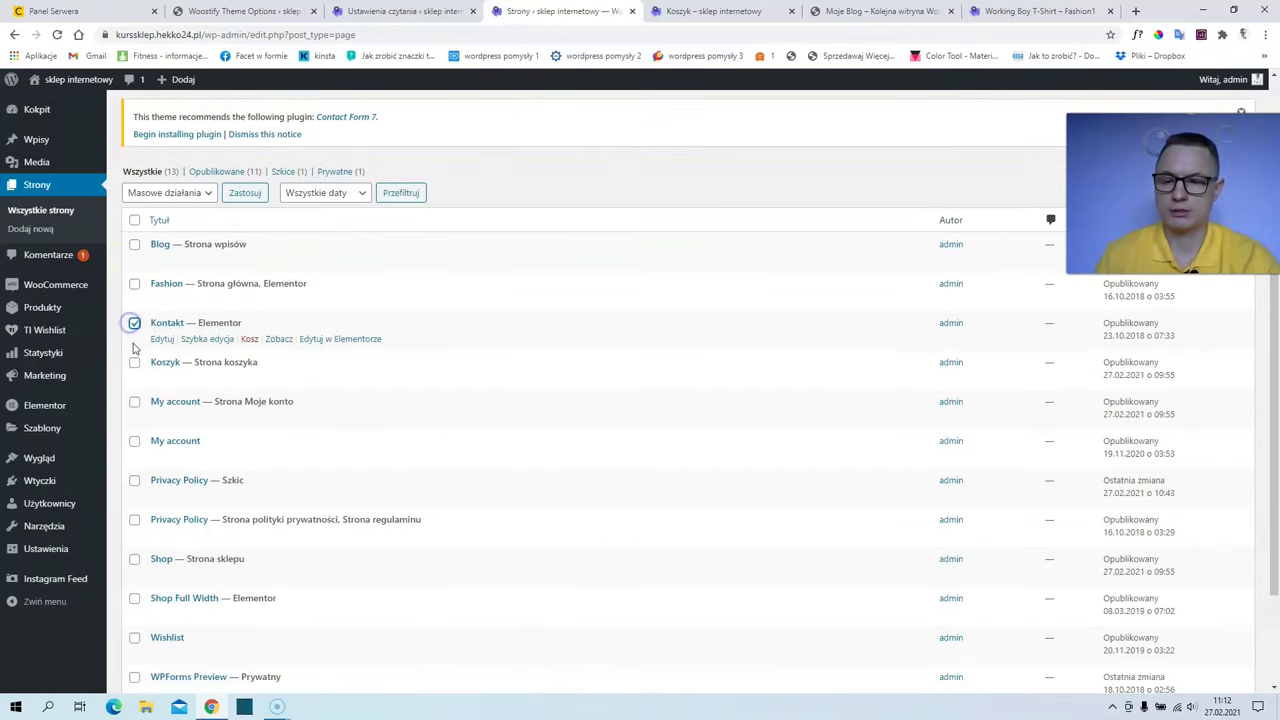
{"action": "left_click", "coordinate": [165, 192]}
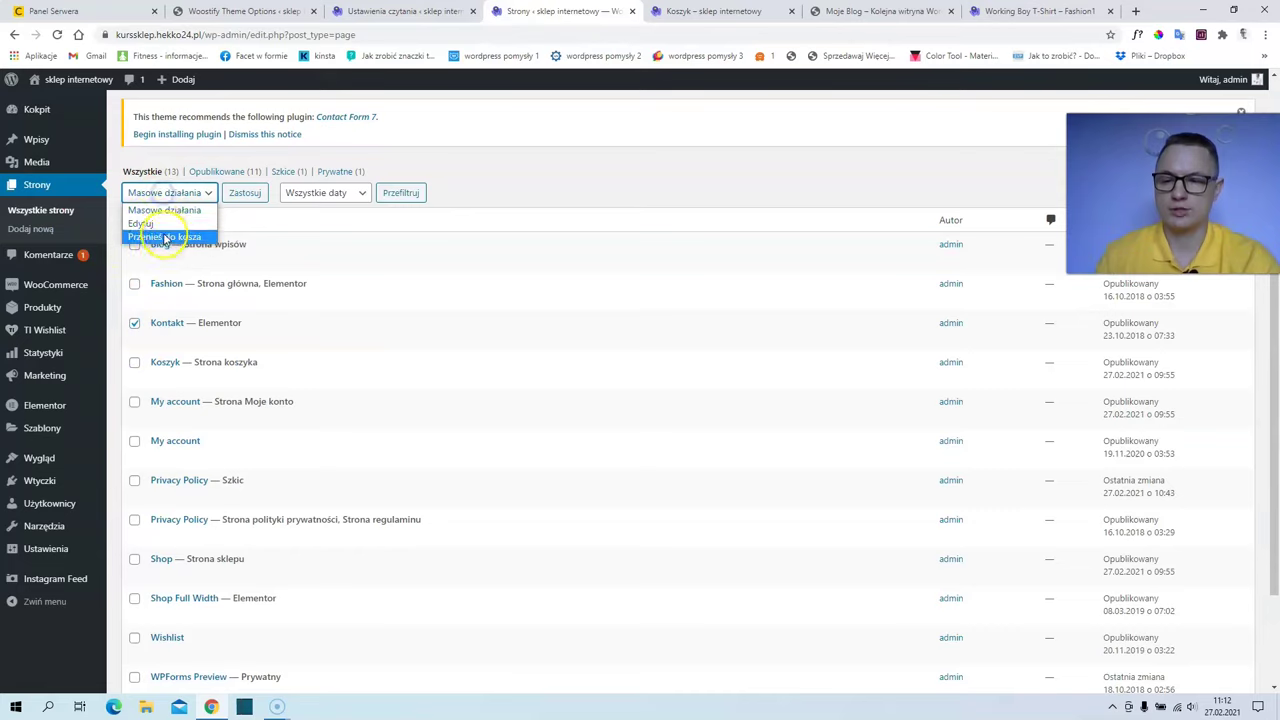
{"action": "left_click", "coordinate": [556, 171]}
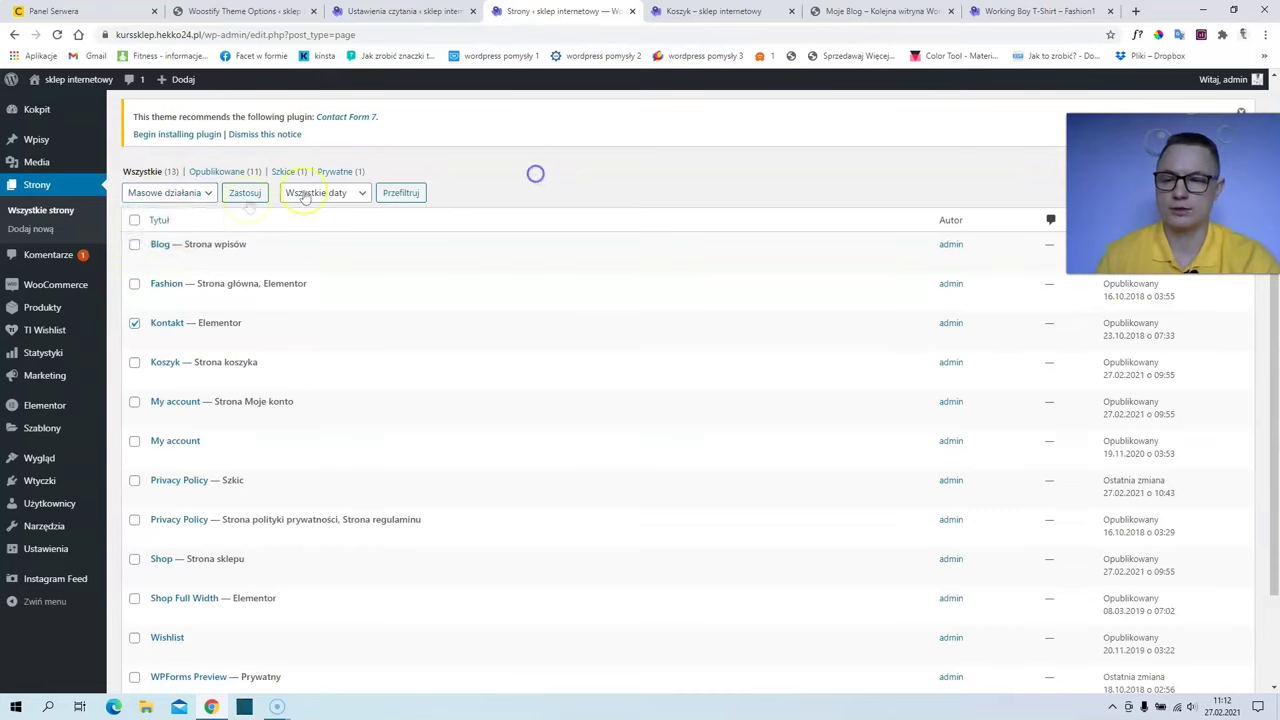
{"action": "left_click", "coordinate": [134, 324]}
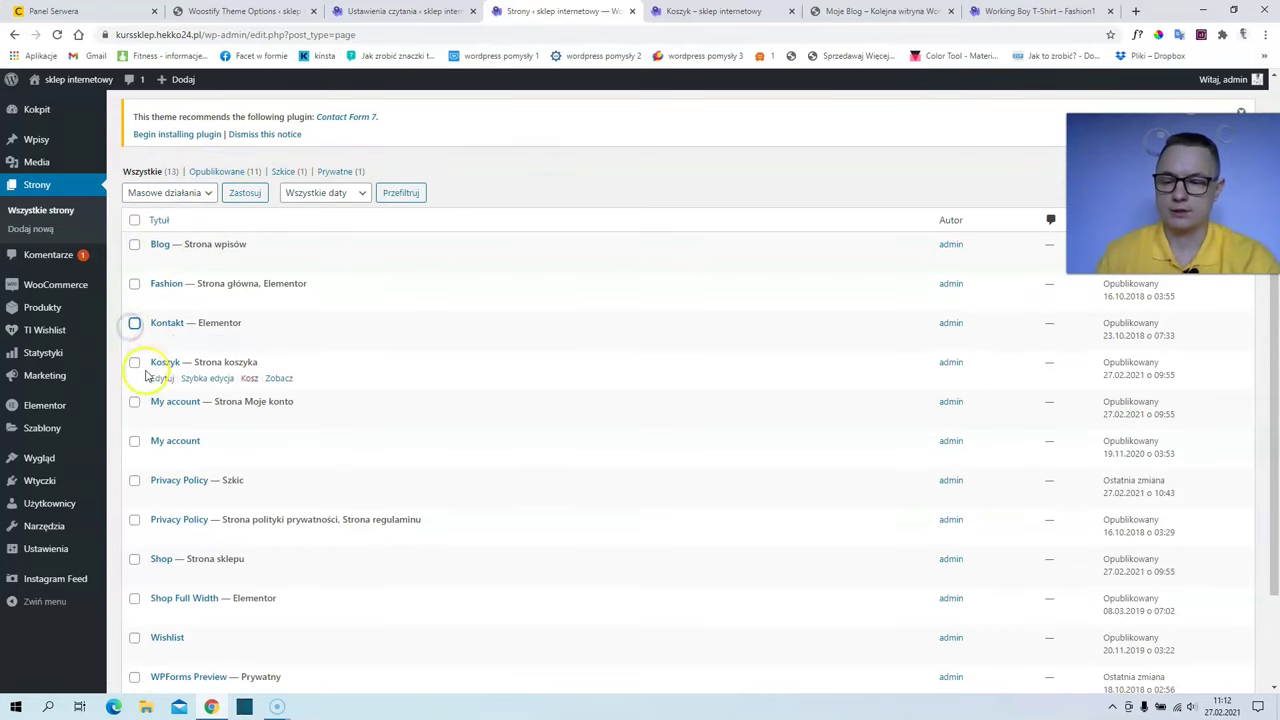
Open the My account page assigned as the store's account page, change its title to Moje konto and update it.
{"action": "left_click", "coordinate": [158, 417]}
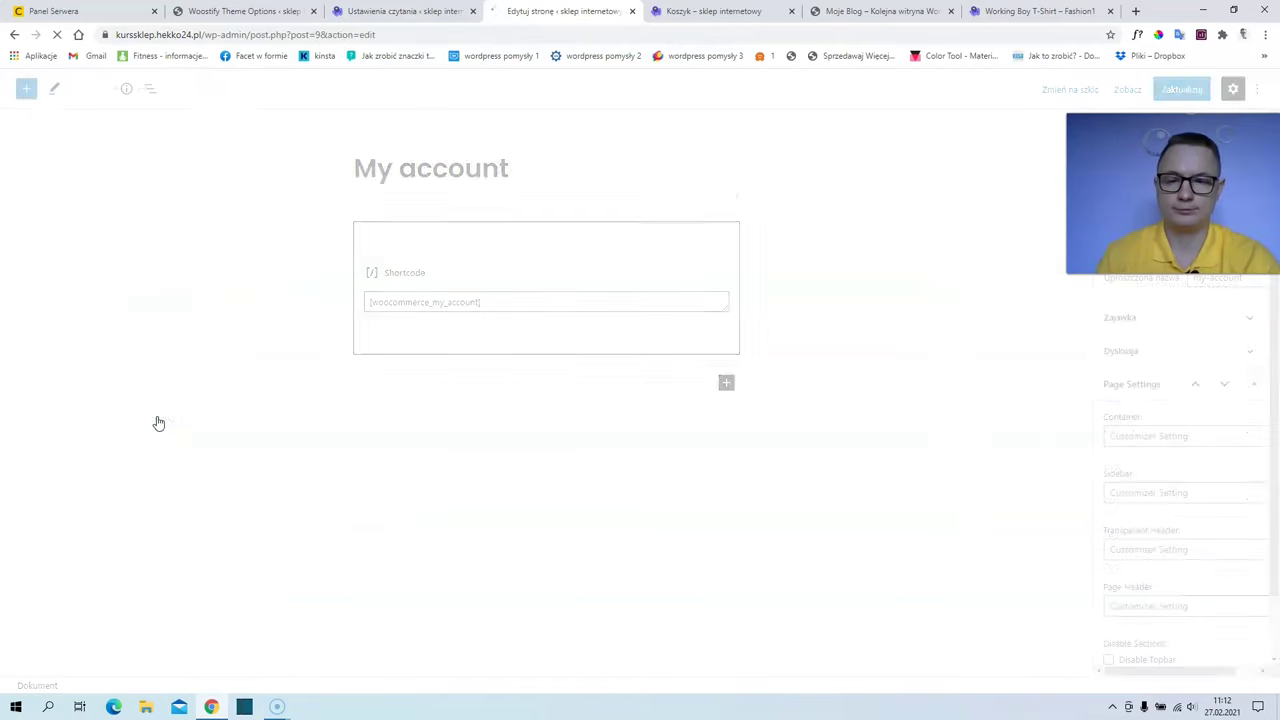
{"action": "left_click_drag", "start_coordinate": [526, 160], "coordinate": [334, 158]}
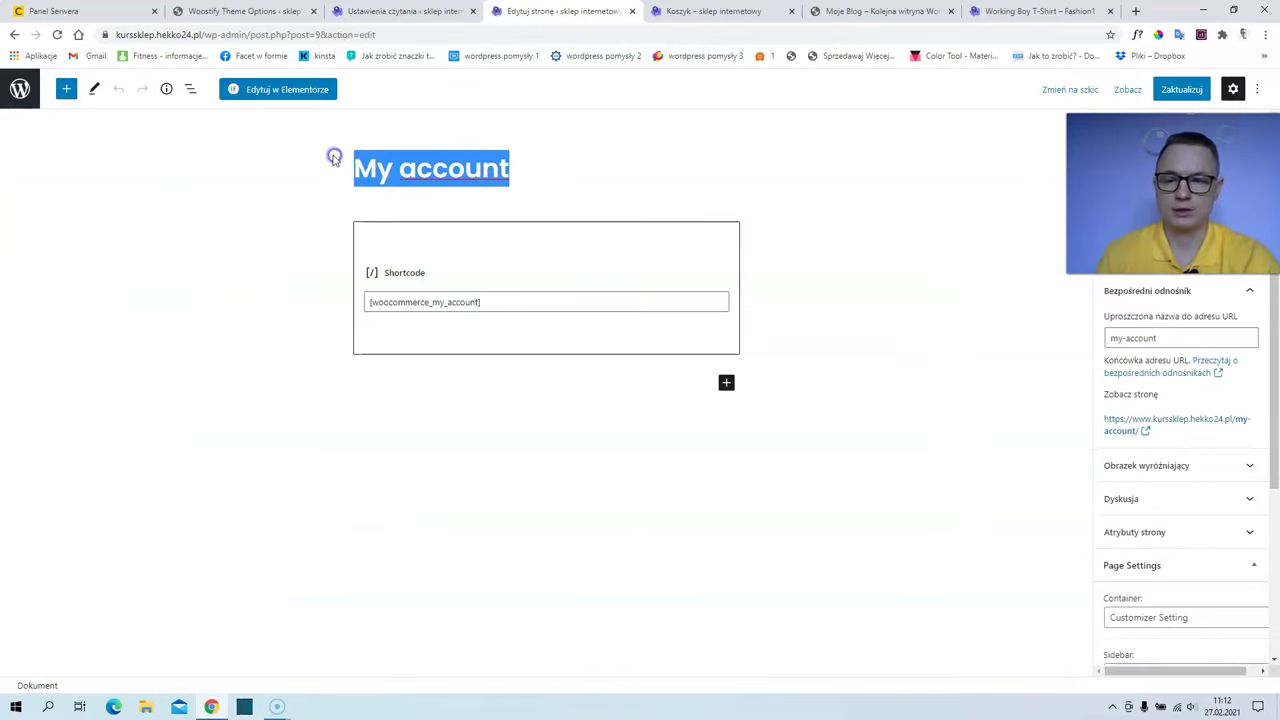
{"action": "type", "text": "Moje"}
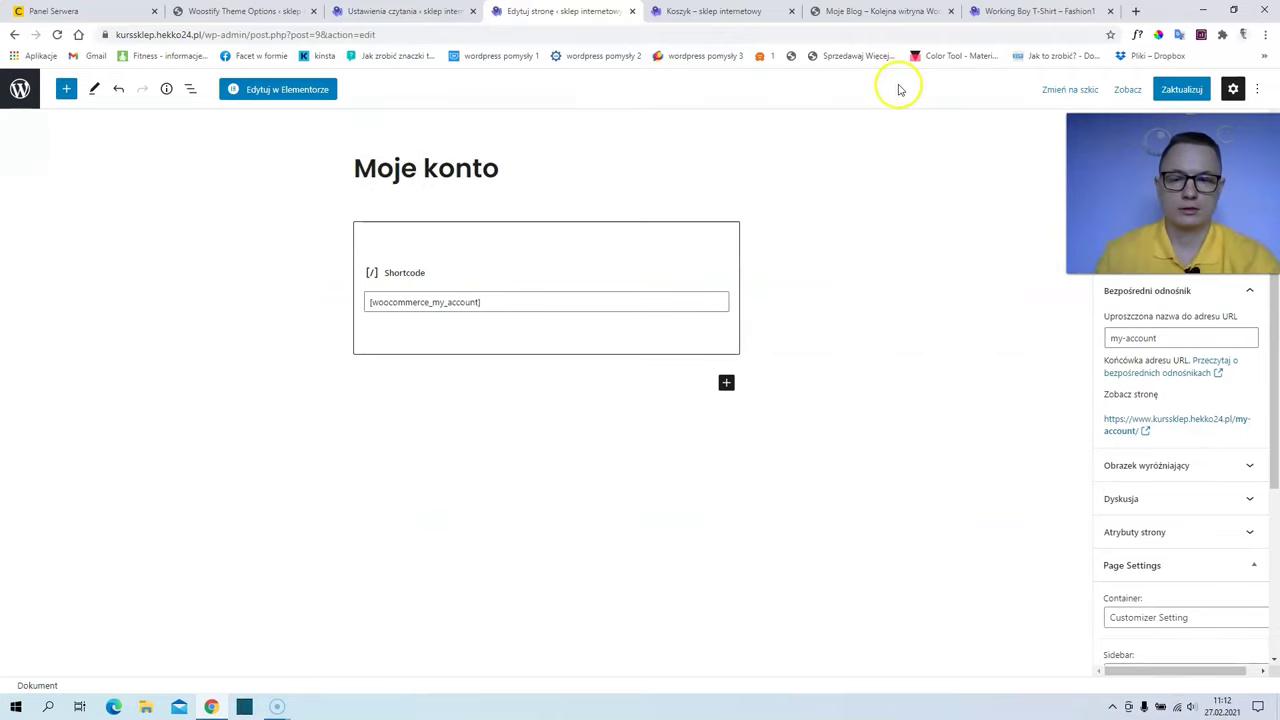
{"action": "left_click", "coordinate": [1180, 90]}
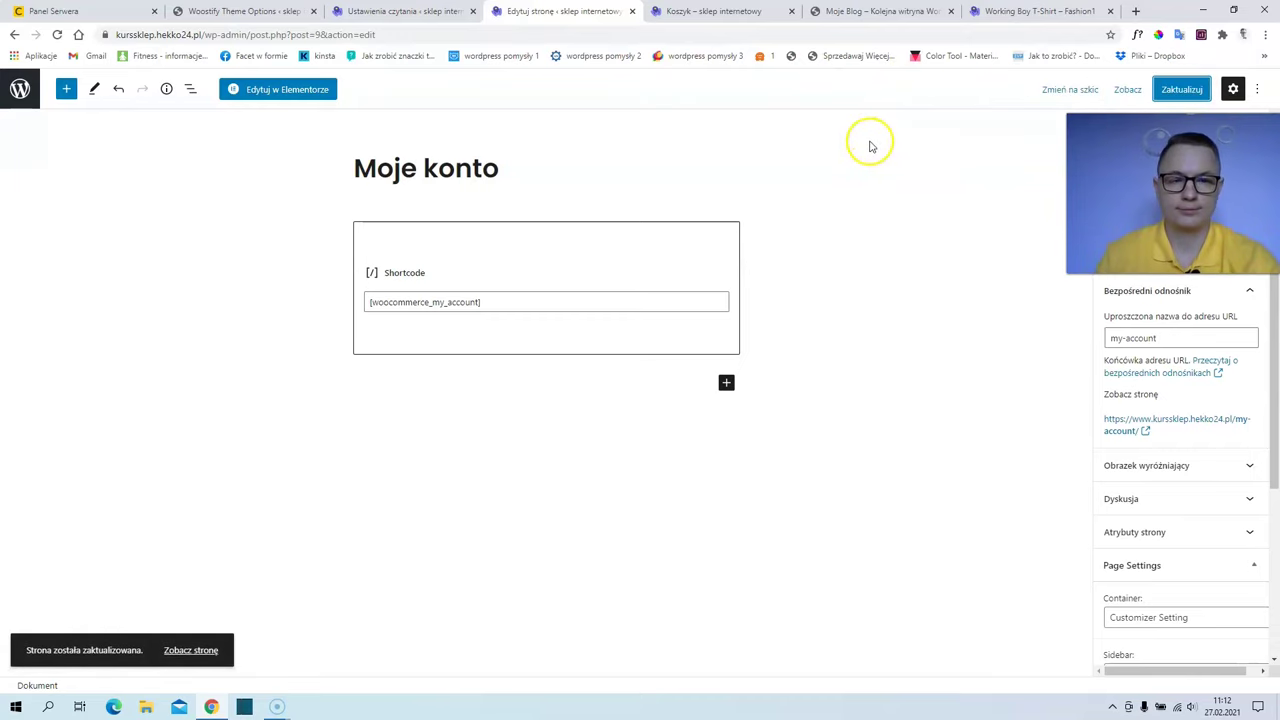
Set the Moje konto page's URL slug to moje-konto, update the page and return to the page list.
{"action": "left_click", "coordinate": [1172, 343]}
{"action": "type", "text": "moje"}
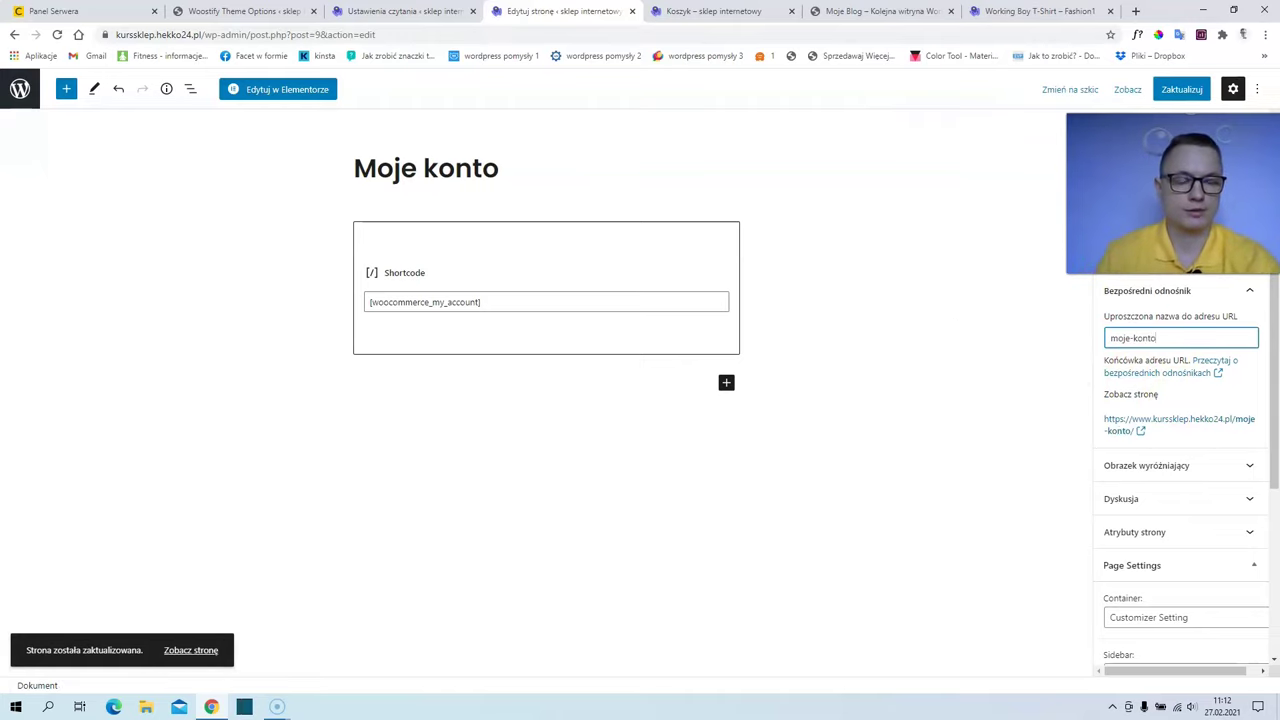
{"action": "left_click", "coordinate": [1180, 89]}
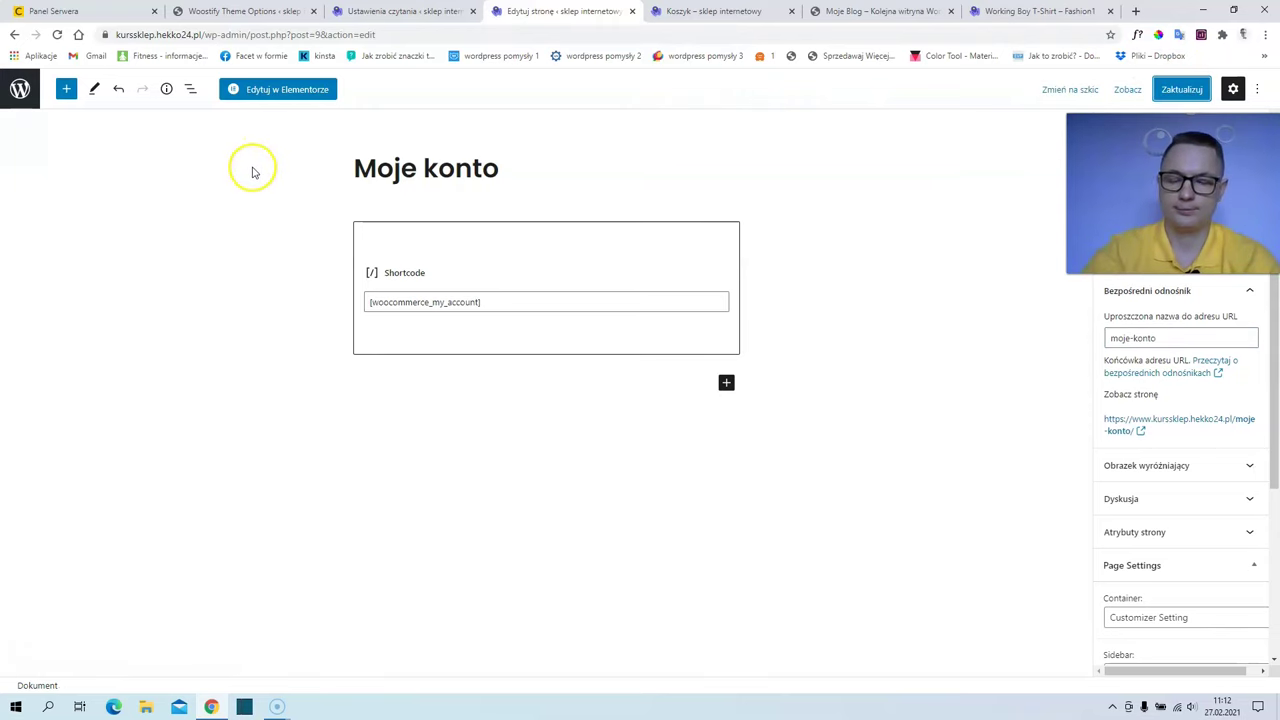
{"action": "key", "text": "alt+Left"}
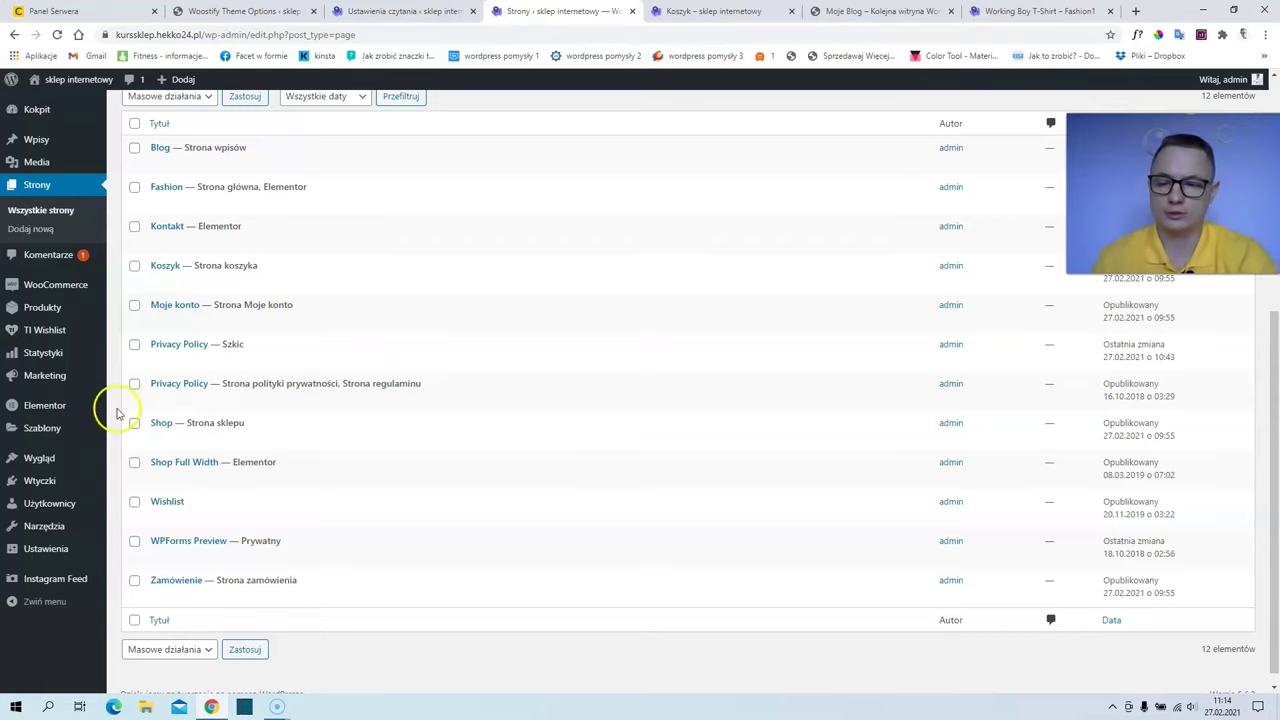
Move both Privacy Policy pages to the trash with a single bulk action.
{"action": "left_click", "coordinate": [134, 345]}
{"action": "left_click", "coordinate": [134, 383]}
{"action": "scroll", "coordinate": [172, 255], "scroll_direction": "up", "scroll_amount": 2}
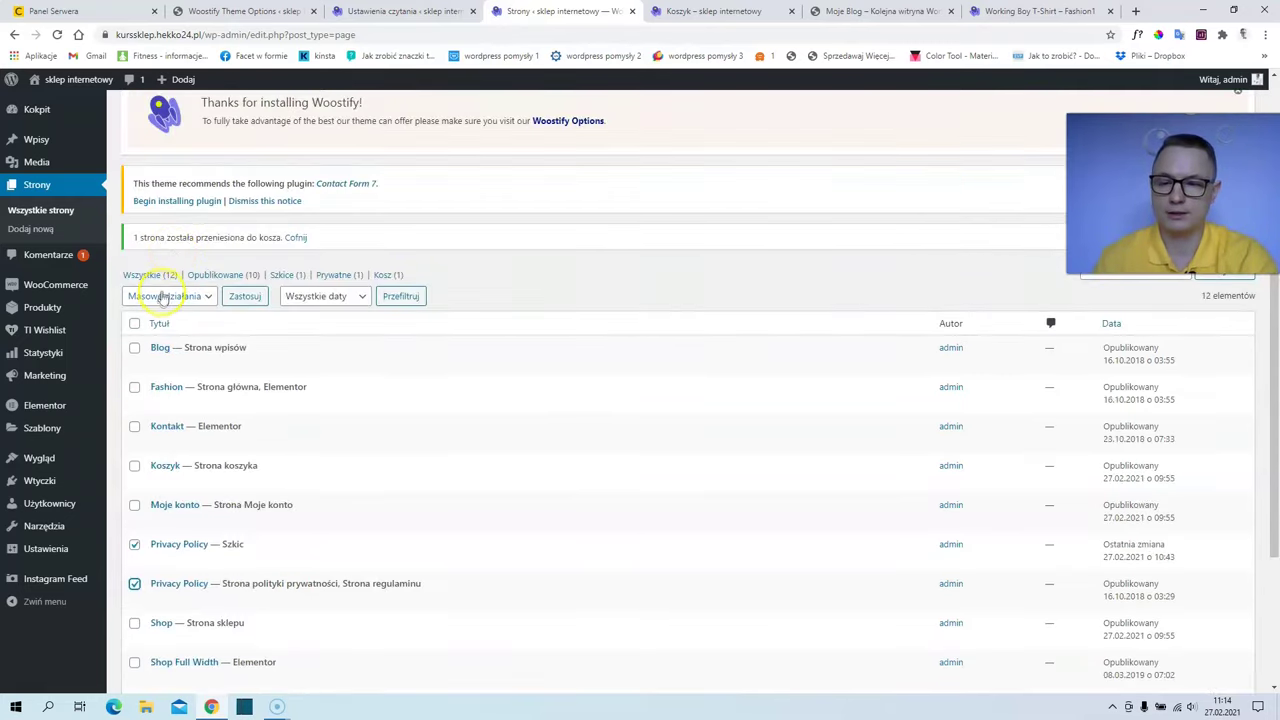
{"action": "left_click", "coordinate": [168, 296]}
{"action": "left_click", "coordinate": [171, 341]}
{"action": "scroll", "coordinate": [243, 329], "scroll_direction": "down", "scroll_amount": 2}
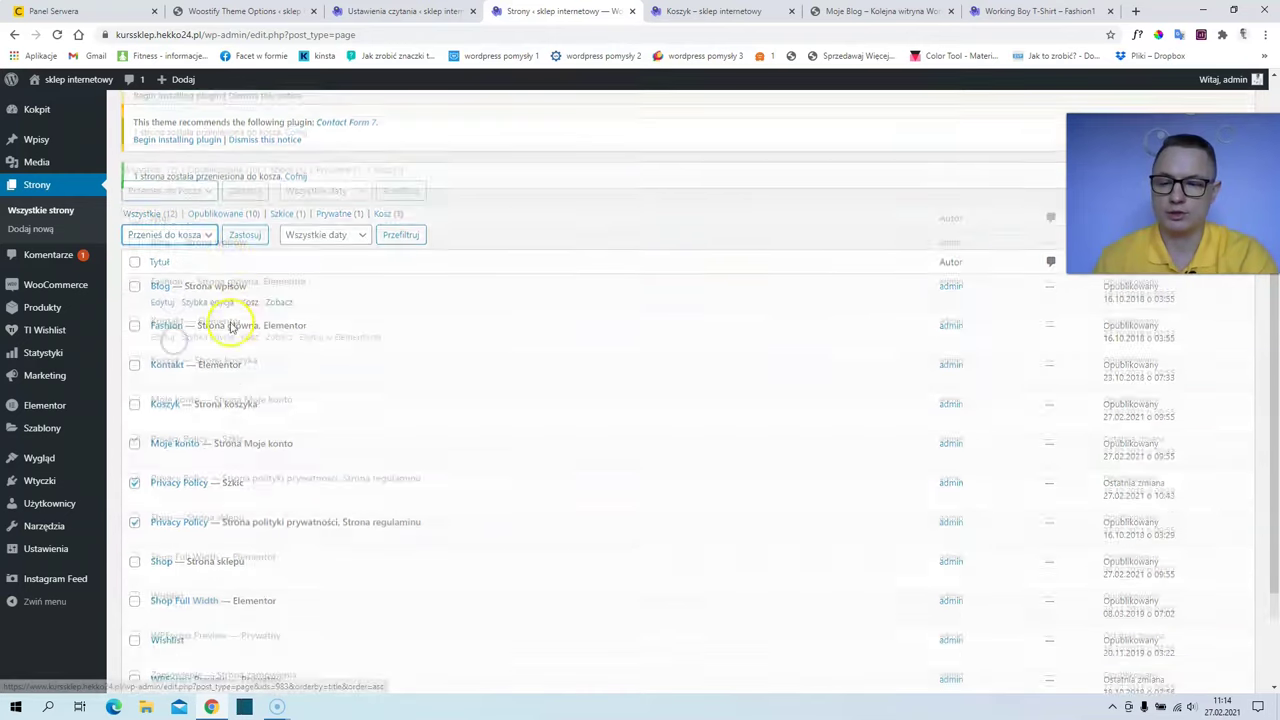
{"action": "left_click", "coordinate": [244, 166]}
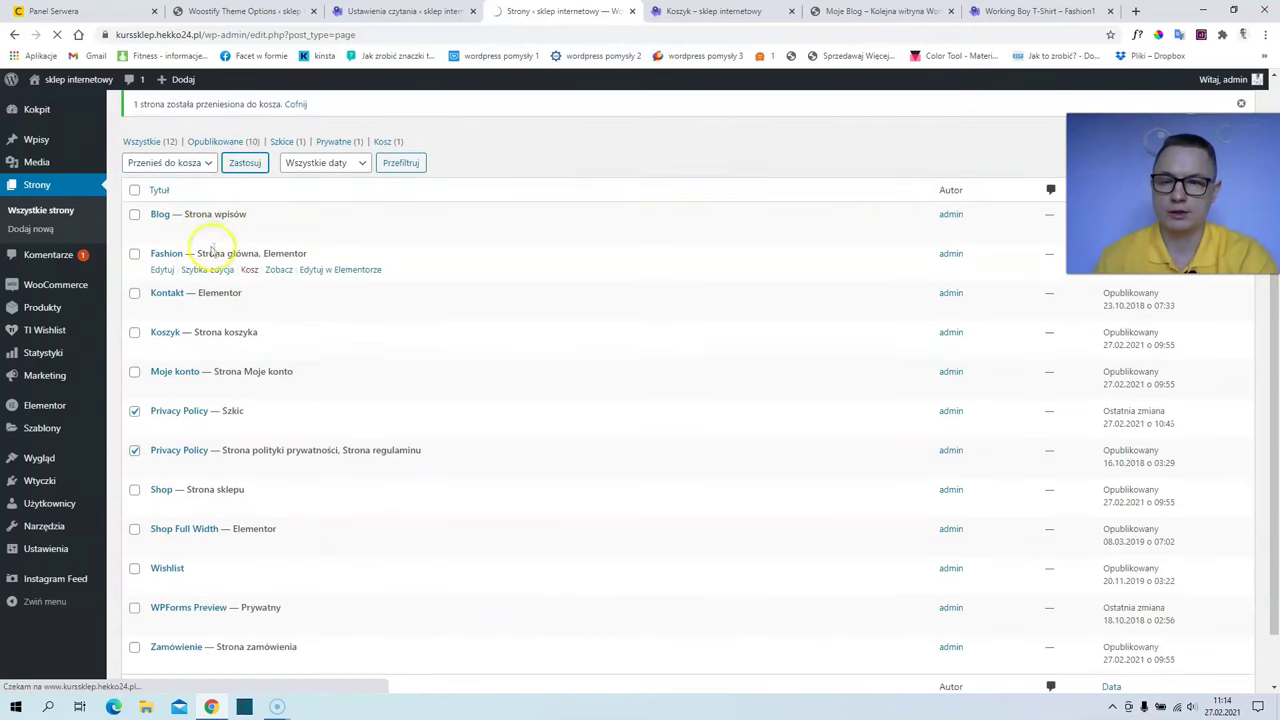
Create and publish a new page titled Polityka prywatności, and return to the page list.
{"action": "scroll", "coordinate": [218, 246], "scroll_direction": "down", "scroll_amount": 2}
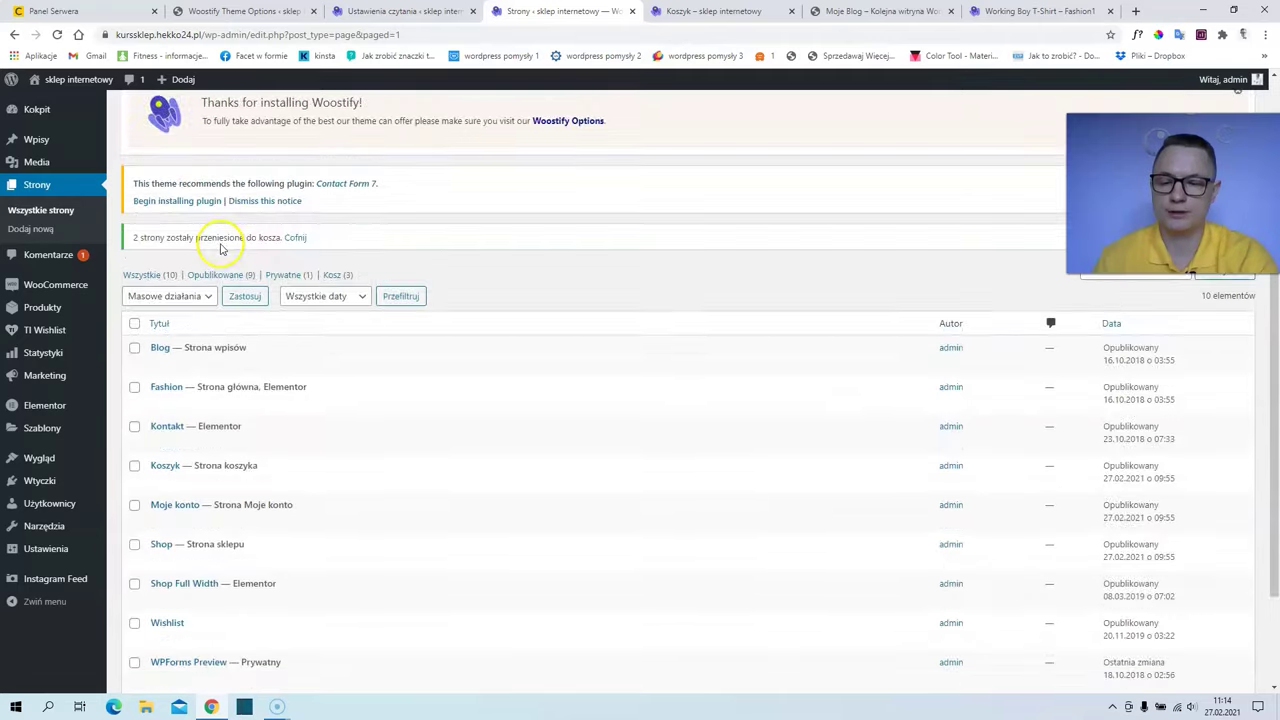
{"action": "scroll", "coordinate": [220, 248], "scroll_direction": "up", "scroll_amount": 2}
{"action": "left_click", "coordinate": [199, 114]}
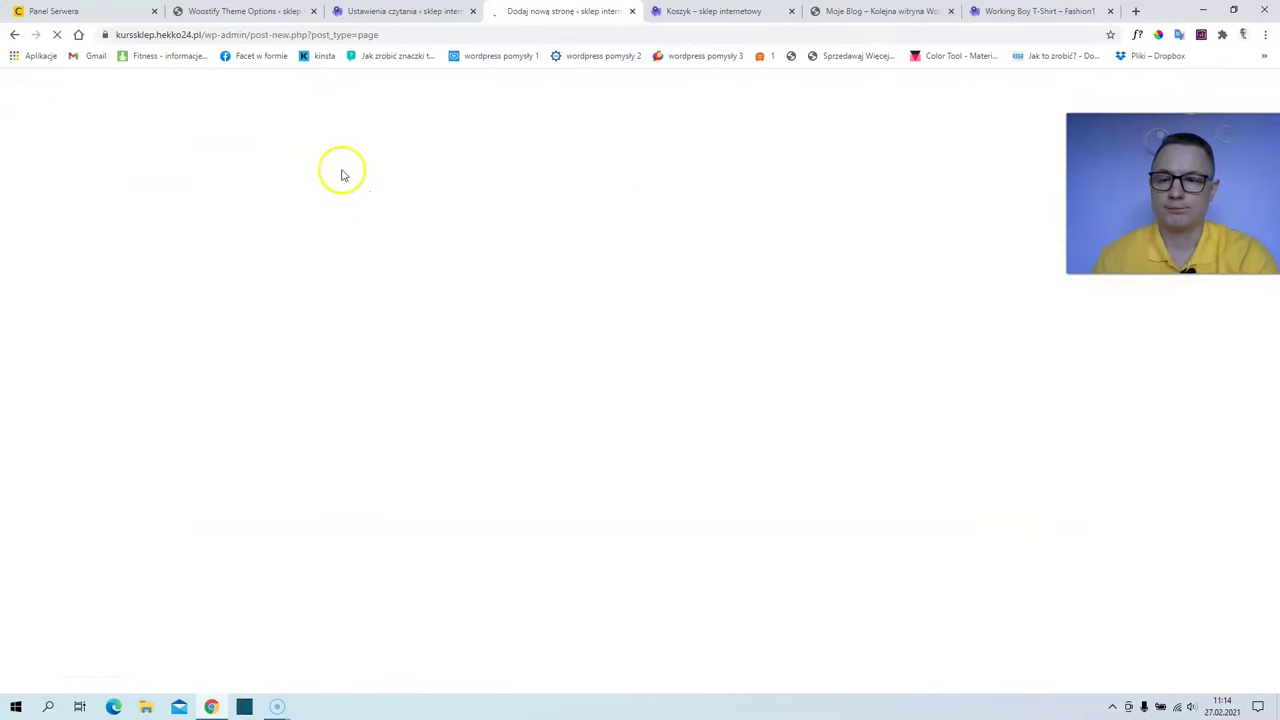
{"action": "left_click", "coordinate": [388, 167]}
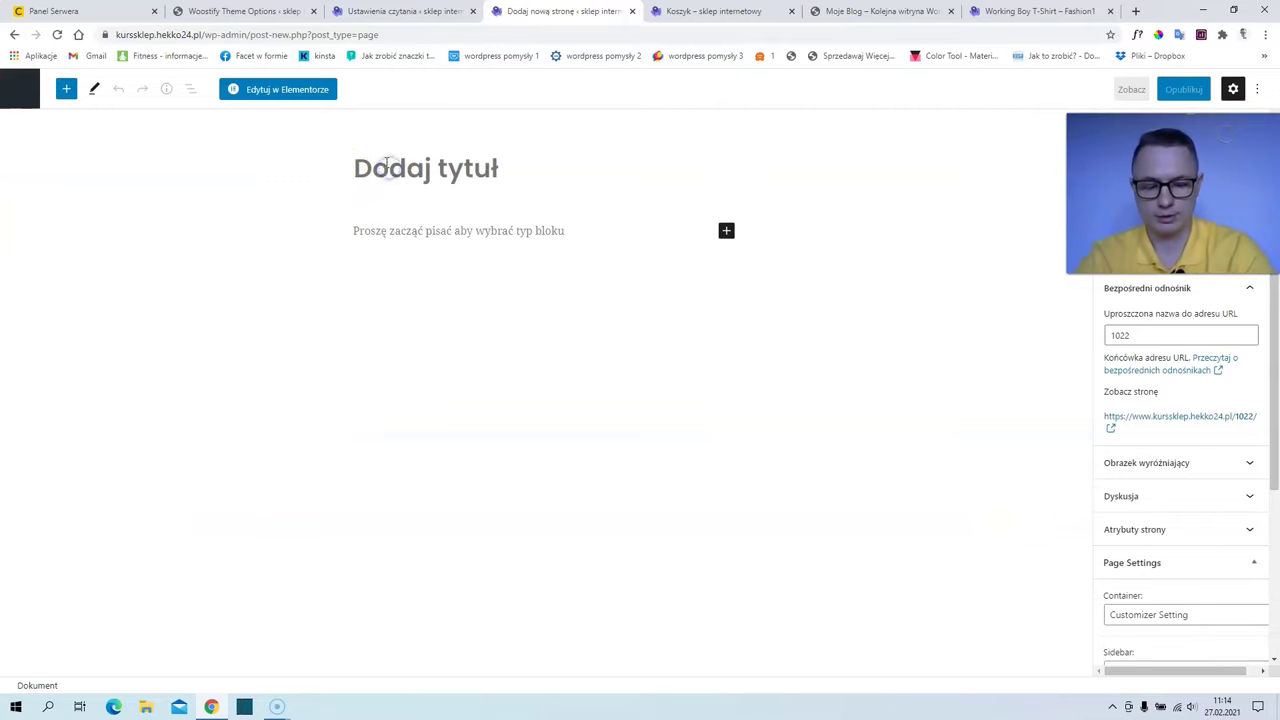
{"action": "type", "text": "Polityka prywatności"}
{"action": "left_click", "coordinate": [1192, 90]}
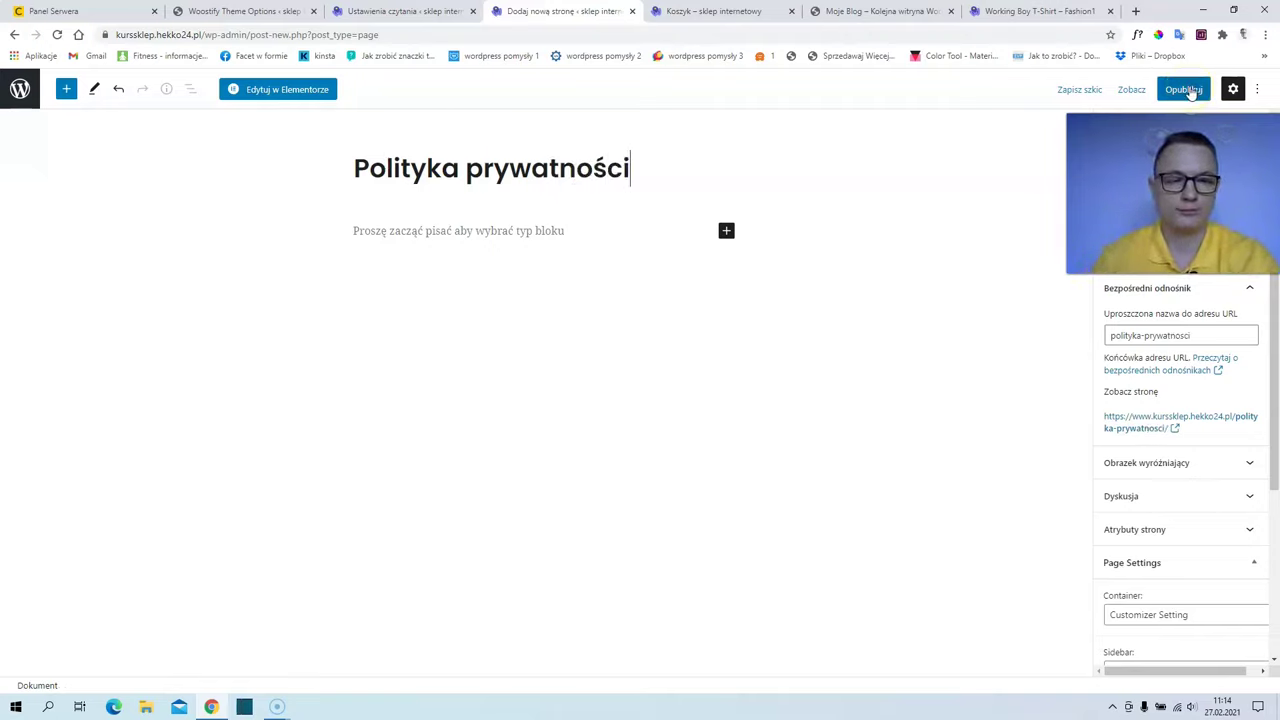
{"action": "left_click", "coordinate": [1152, 90]}
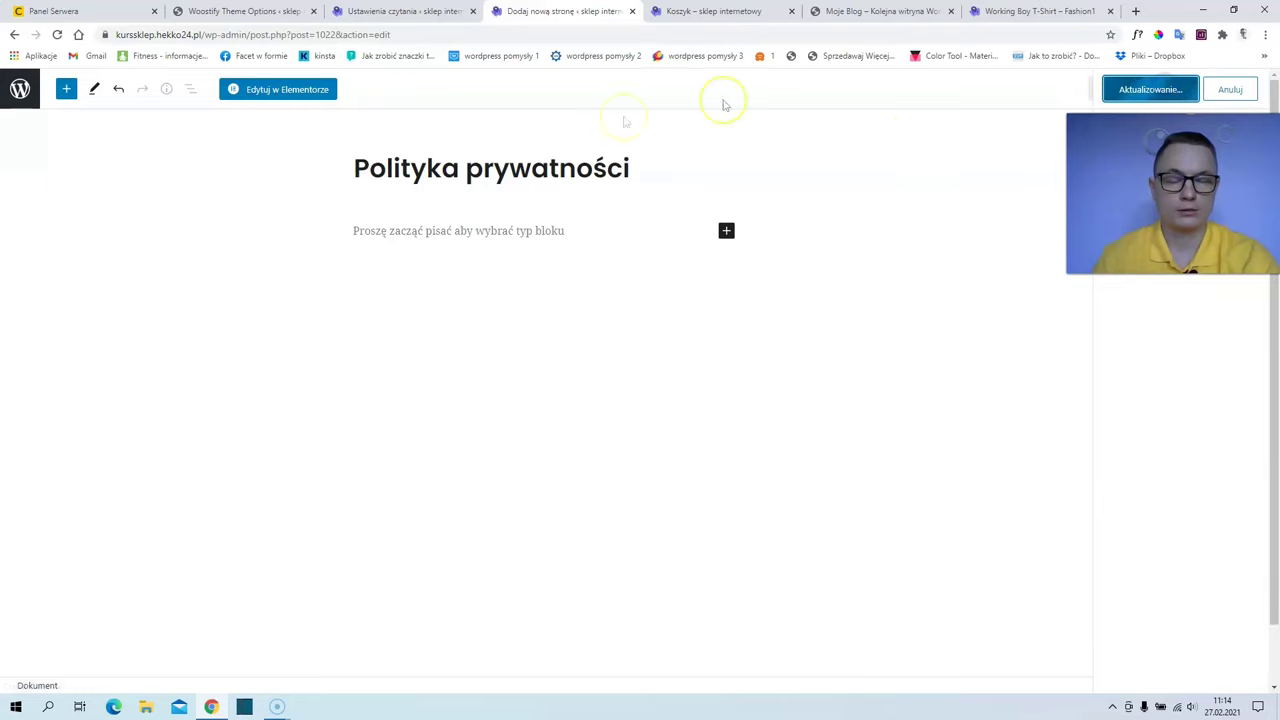
{"action": "left_click", "coordinate": [19, 90]}
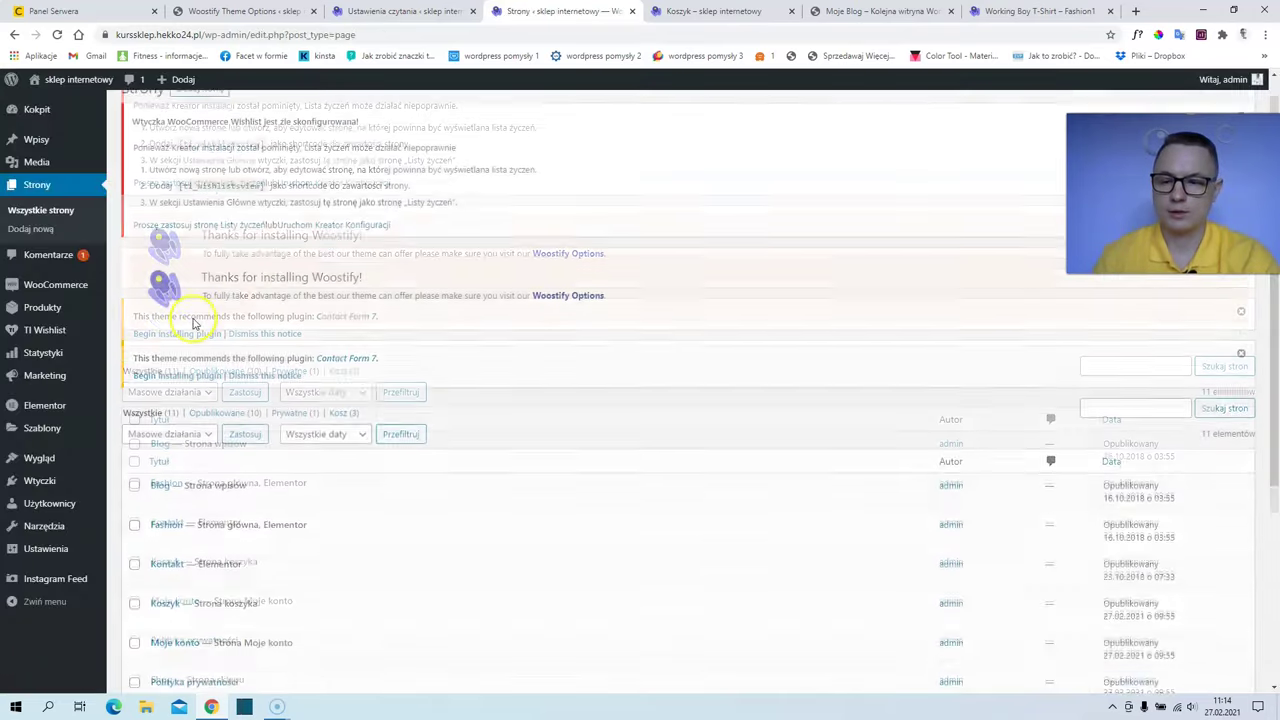
Create and publish a new page titled Regulamin sklepu, and return to the page list.
{"action": "left_click", "coordinate": [212, 116]}
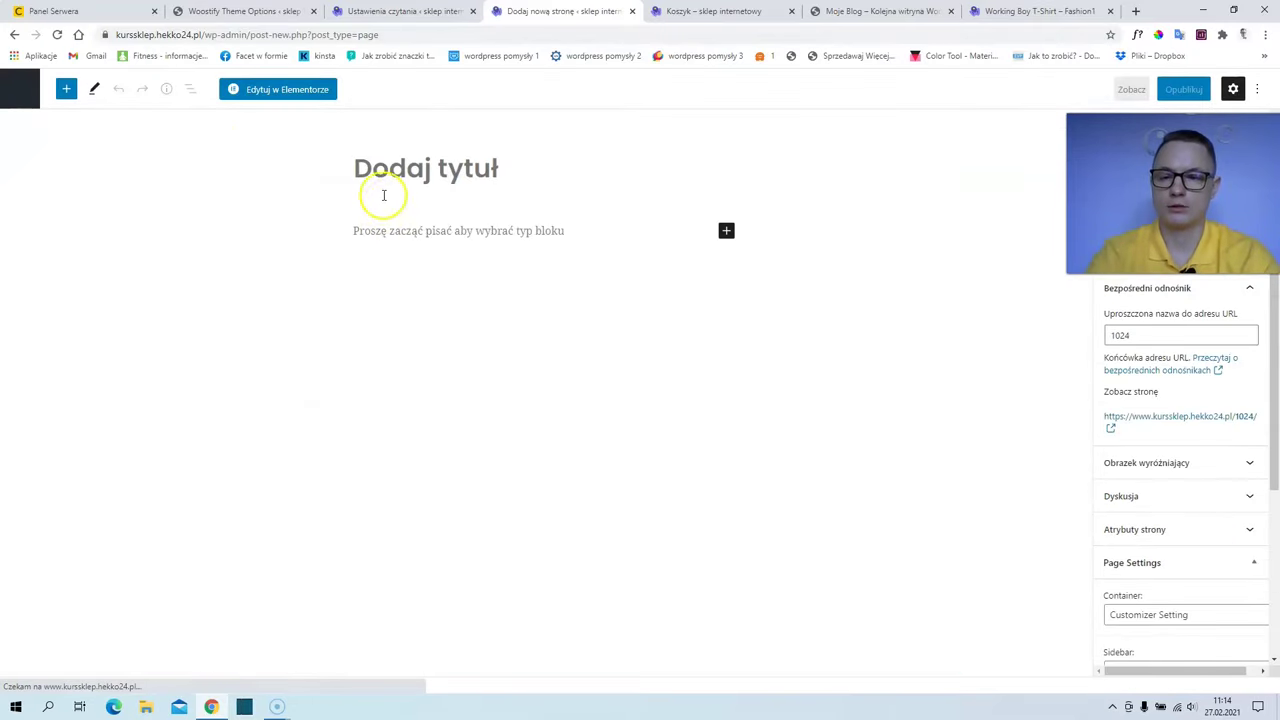
{"action": "type", "text": "Regulamin sklepu"}
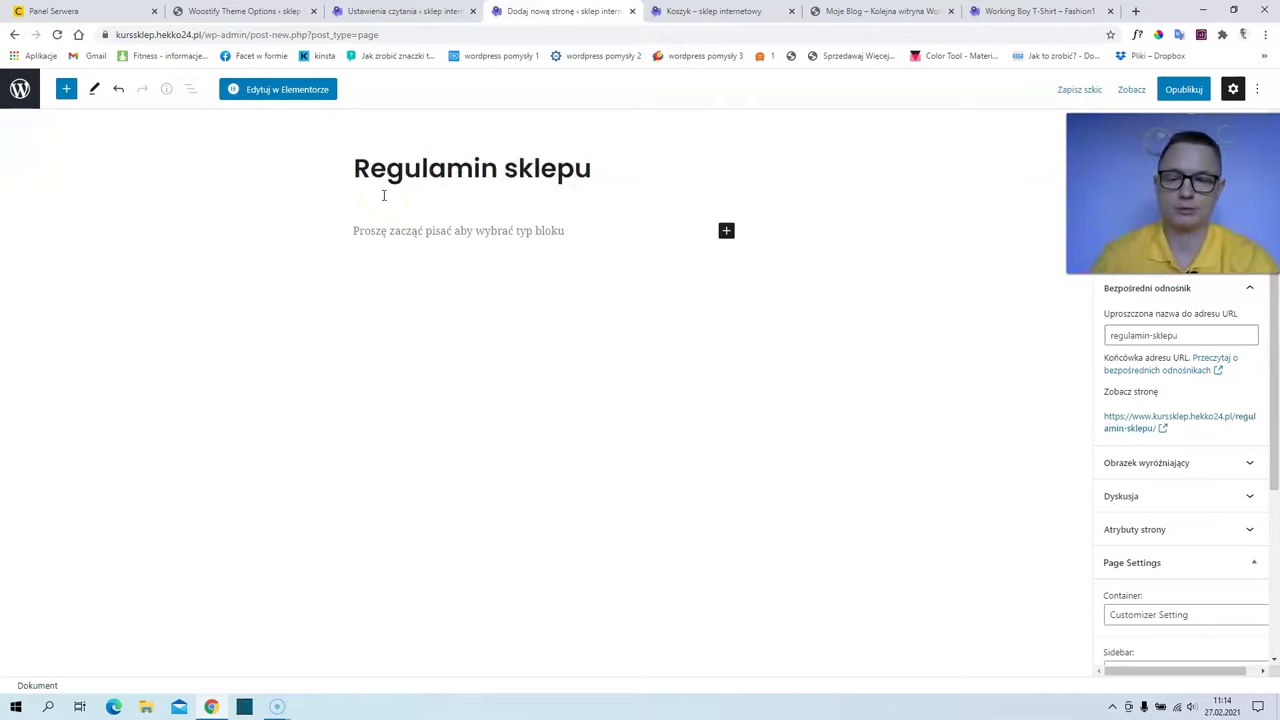
{"action": "left_click", "coordinate": [1180, 89]}
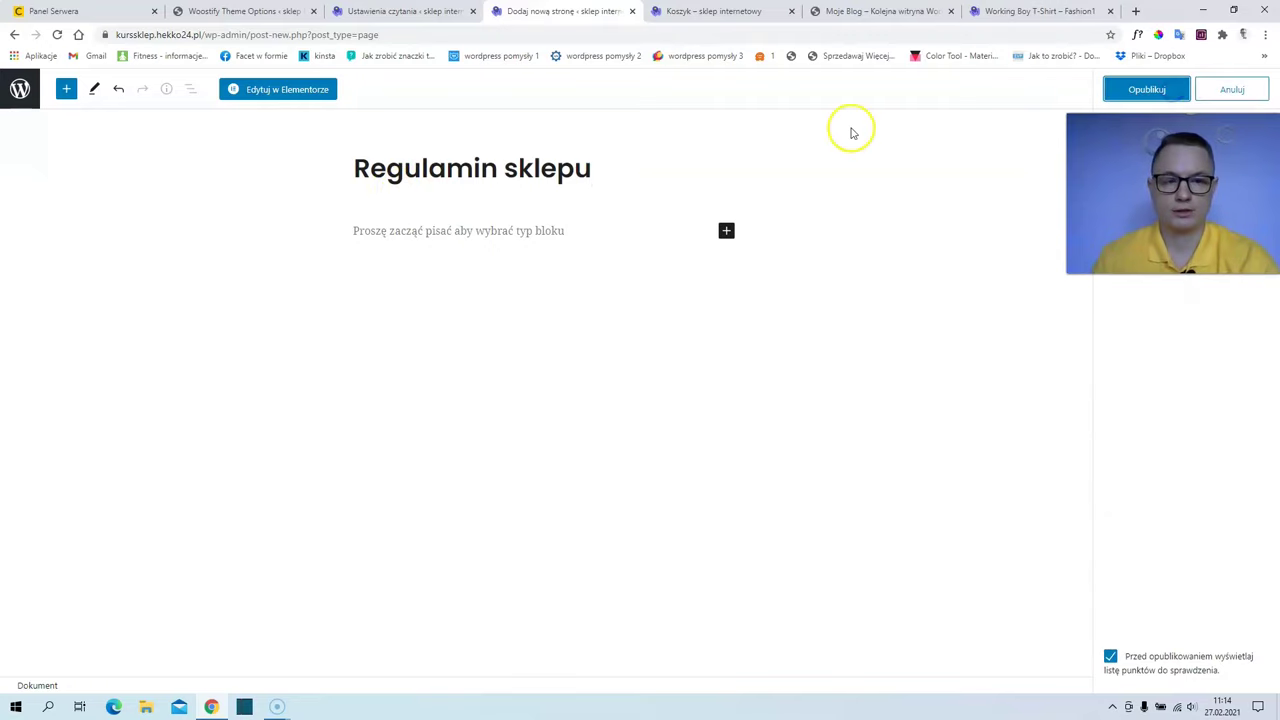
{"action": "left_click", "coordinate": [1147, 89]}
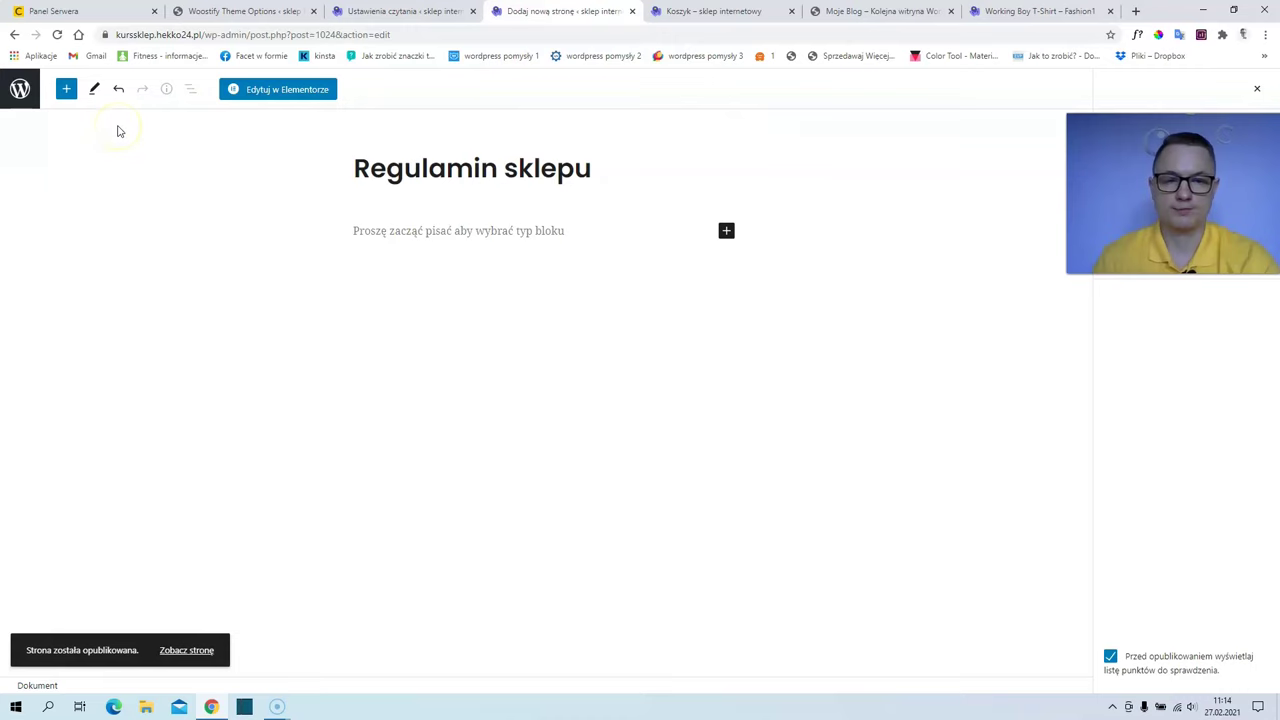
{"action": "left_click", "coordinate": [21, 88]}
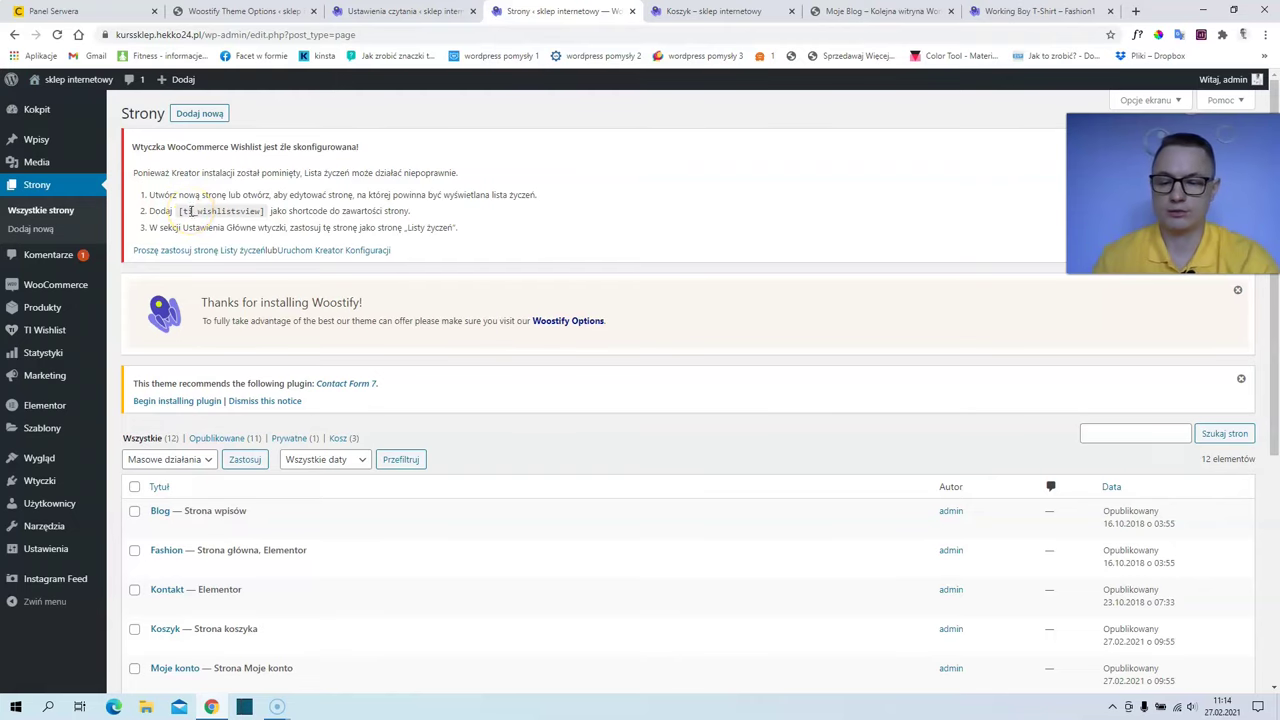
Open the Shop page for editing, change its title to Sklep and update it.
{"action": "scroll", "coordinate": [190, 211], "scroll_direction": "down", "scroll_amount": 3}
{"action": "scroll", "coordinate": [194, 223], "scroll_direction": "down", "scroll_amount": 1}
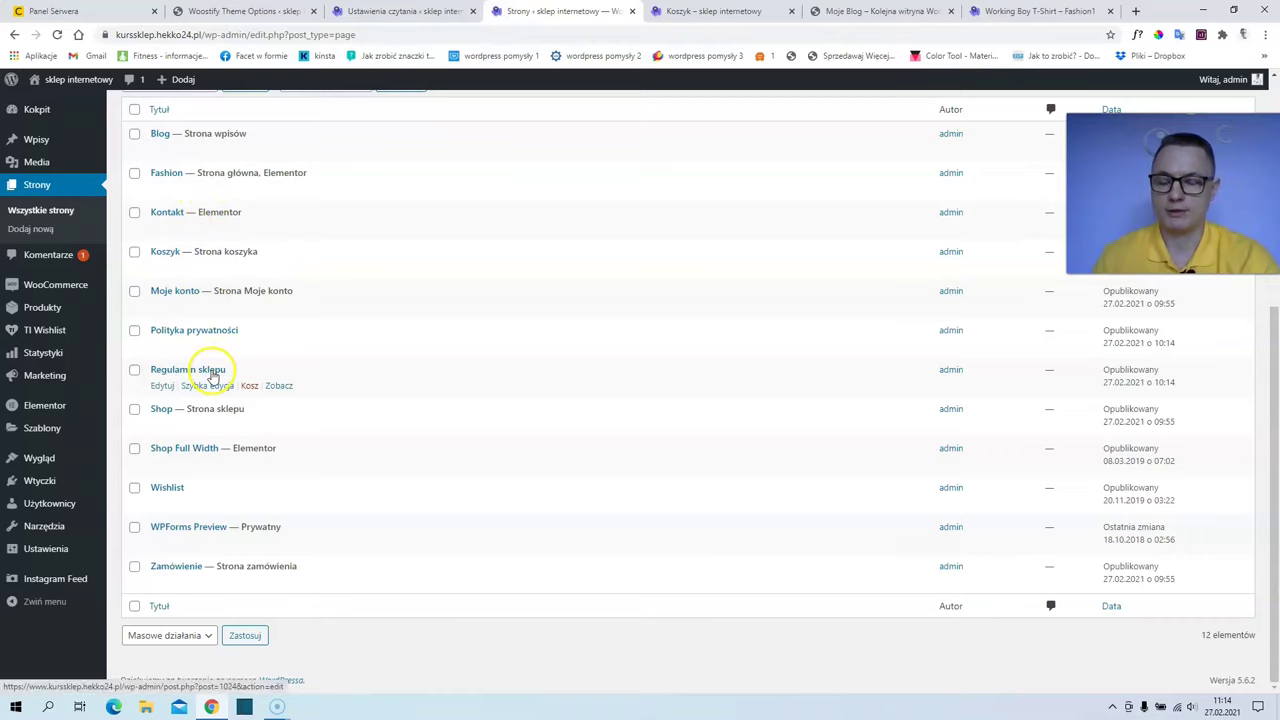
{"action": "left_click", "coordinate": [162, 425]}
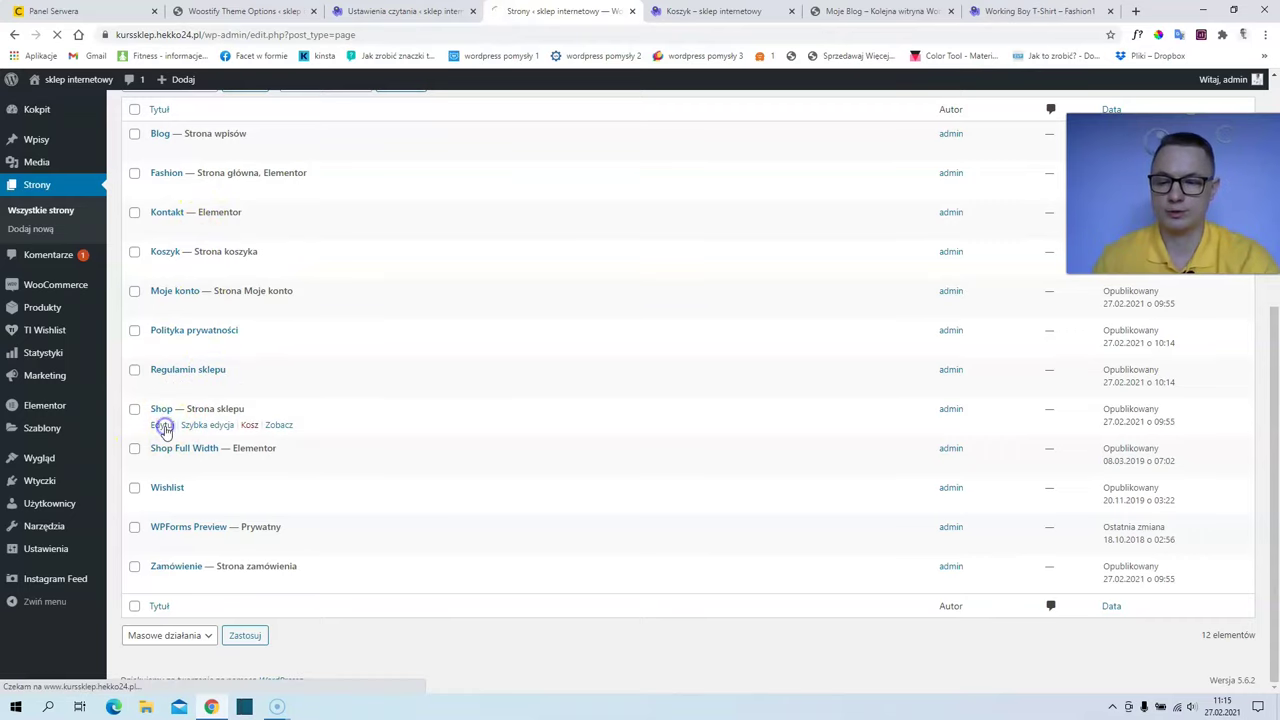
{"action": "left_click", "coordinate": [392, 176]}
{"action": "left_click_drag", "start_coordinate": [443, 175], "coordinate": [334, 172]}
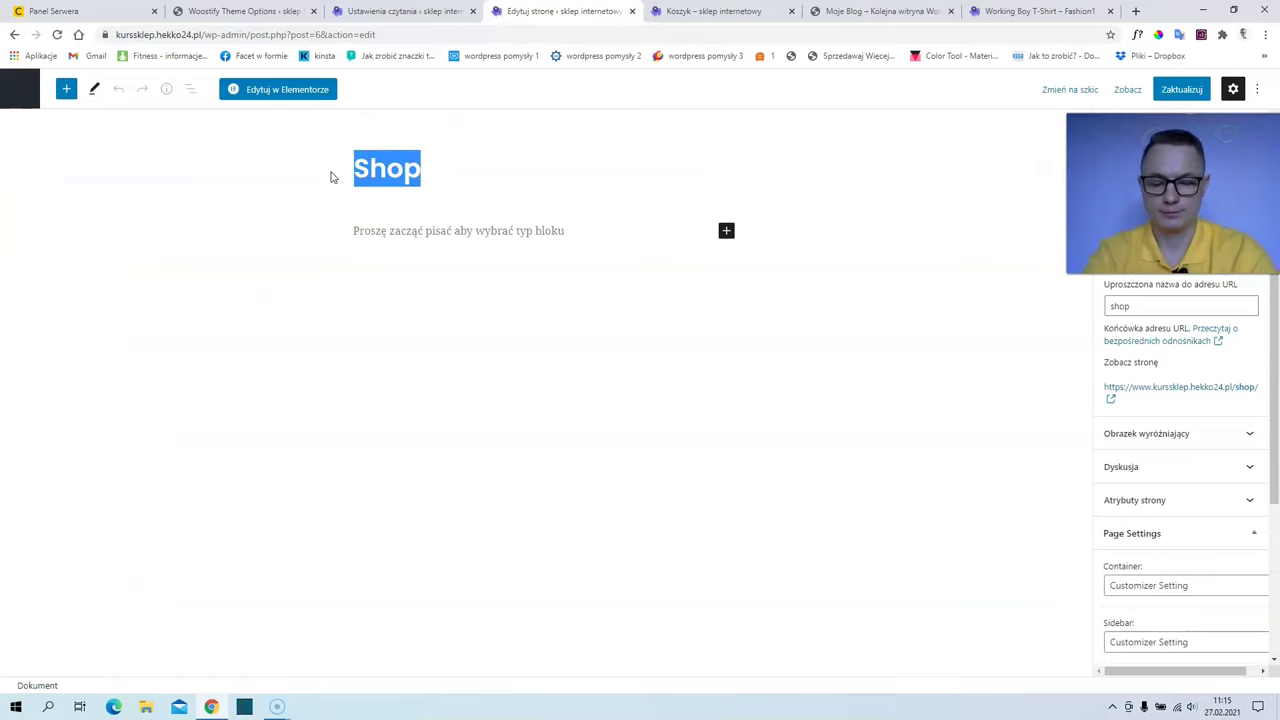
{"action": "type", "text": "Sklep"}
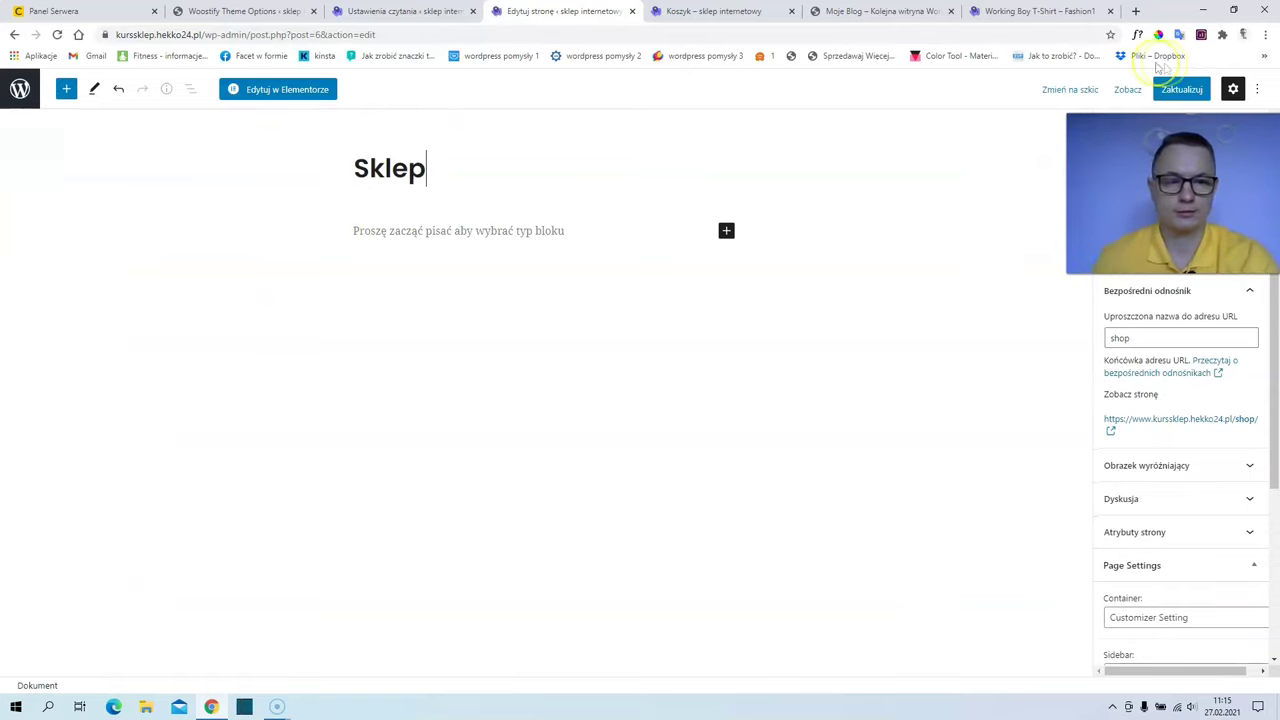
{"action": "left_click", "coordinate": [1180, 89]}
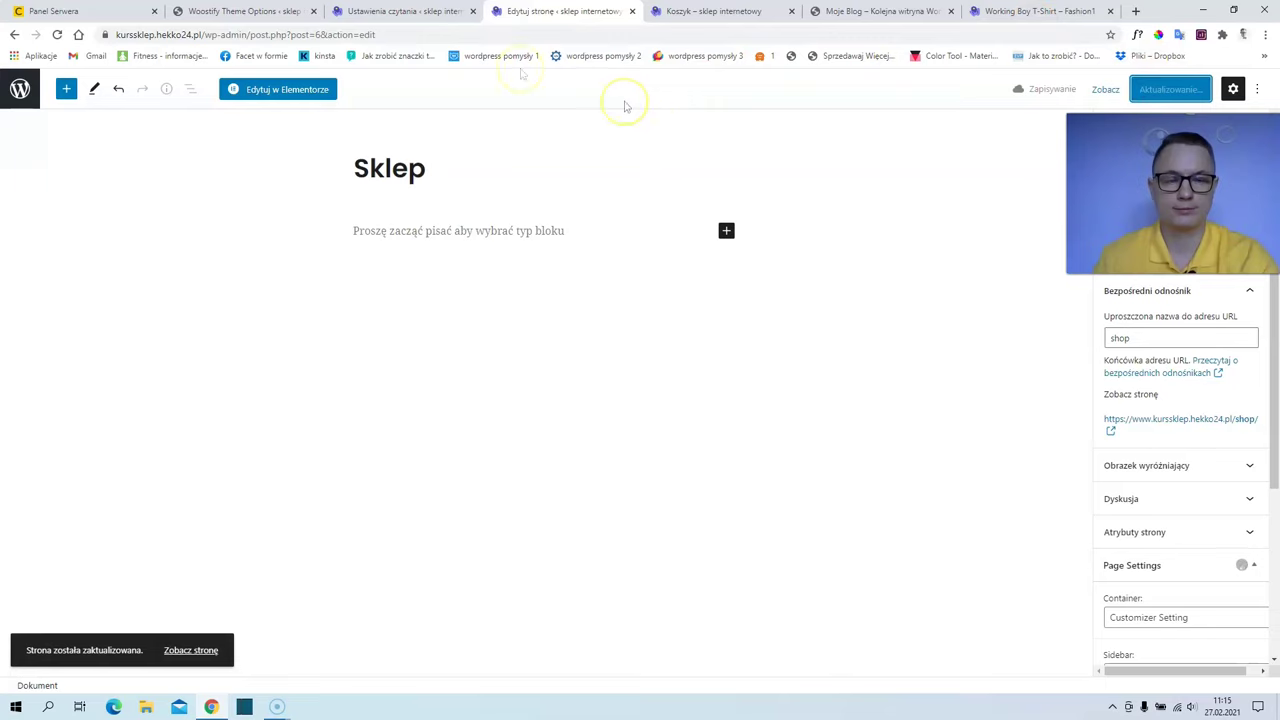
Set the Sklep page's URL slug to sklep, update the page and return to the page list.
{"action": "left_click", "coordinate": [1132, 338]}
{"action": "key", "text": "ctrl+a"}
{"action": "type", "text": "sk"}
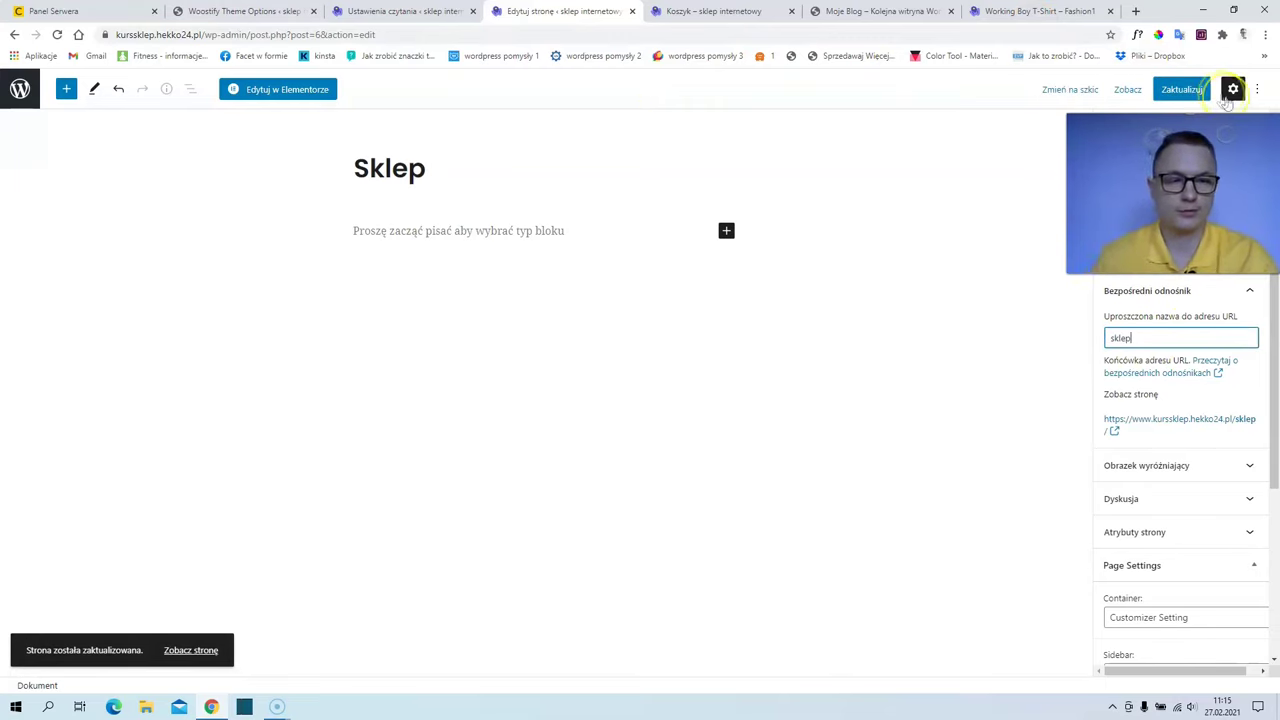
{"action": "left_click", "coordinate": [1195, 90]}
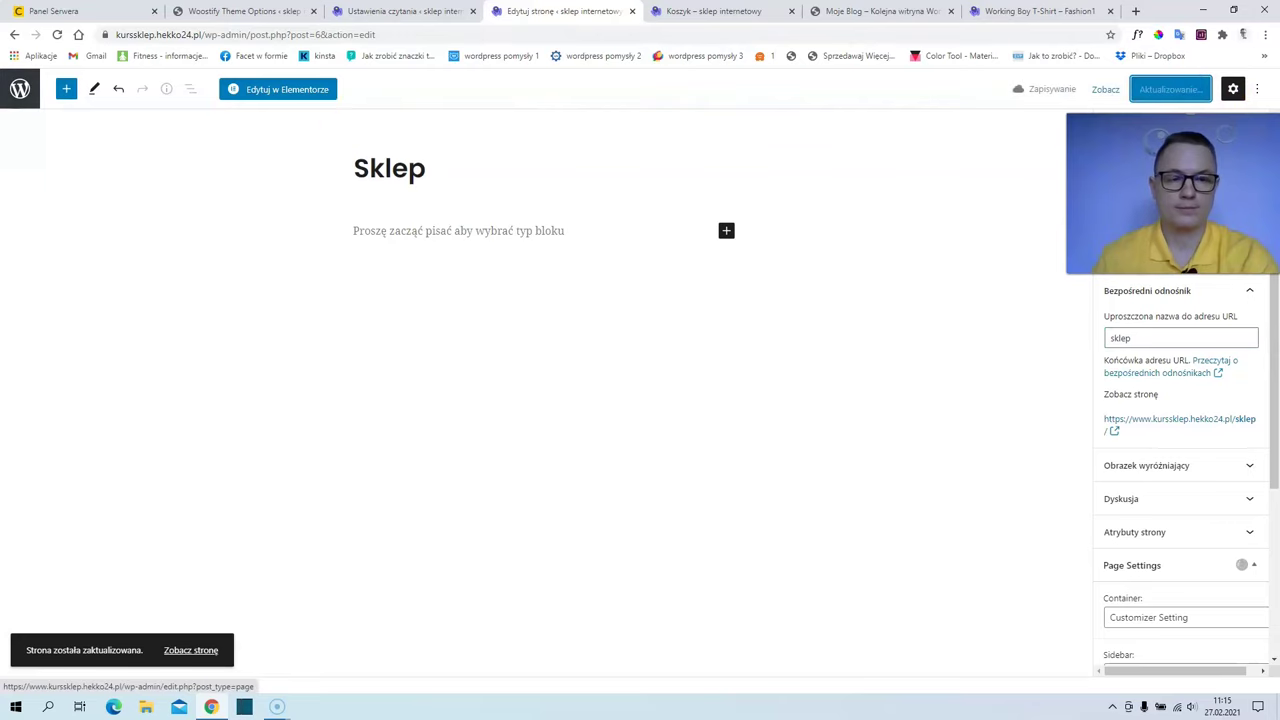
{"action": "left_click", "coordinate": [12, 105]}
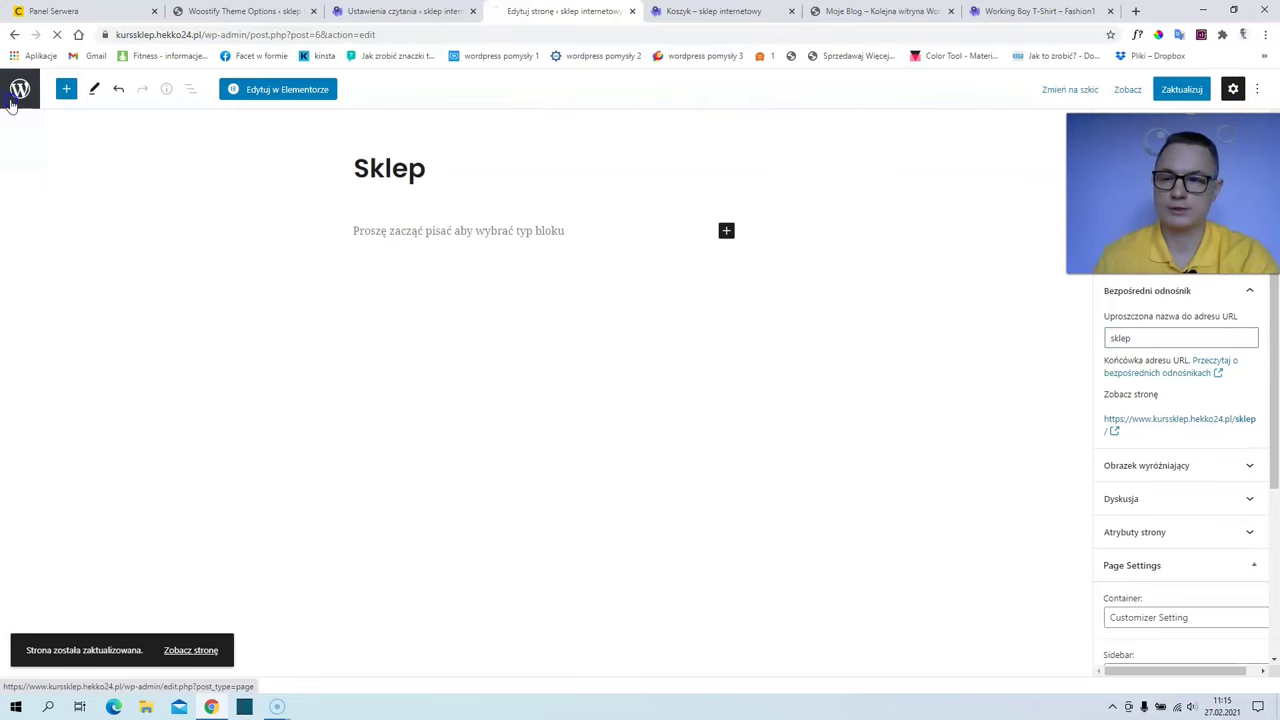
Open the Wishlist page for editing and change its title to Lista życzeń.
{"action": "scroll", "coordinate": [100, 250], "scroll_direction": "down", "scroll_amount": 5}
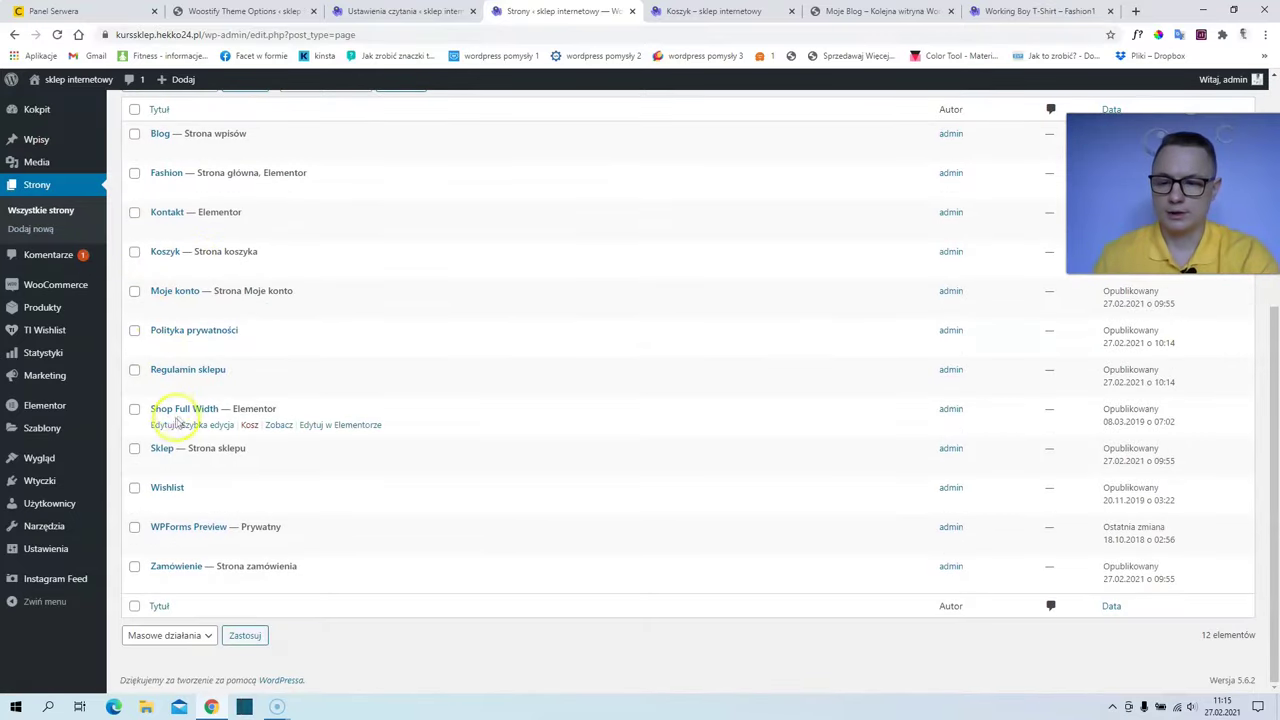
{"action": "left_click", "coordinate": [163, 504]}
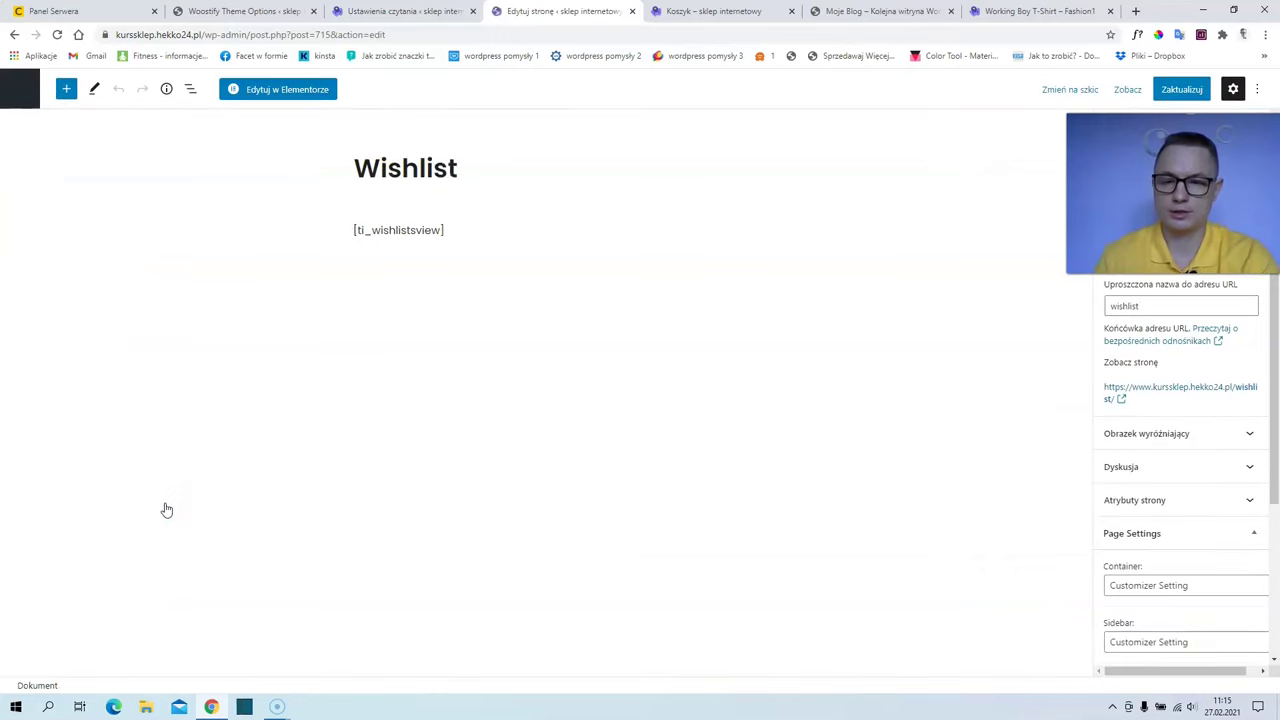
{"action": "left_click_drag", "start_coordinate": [463, 165], "coordinate": [329, 164]}
{"action": "key", "text": "BackSpace"}
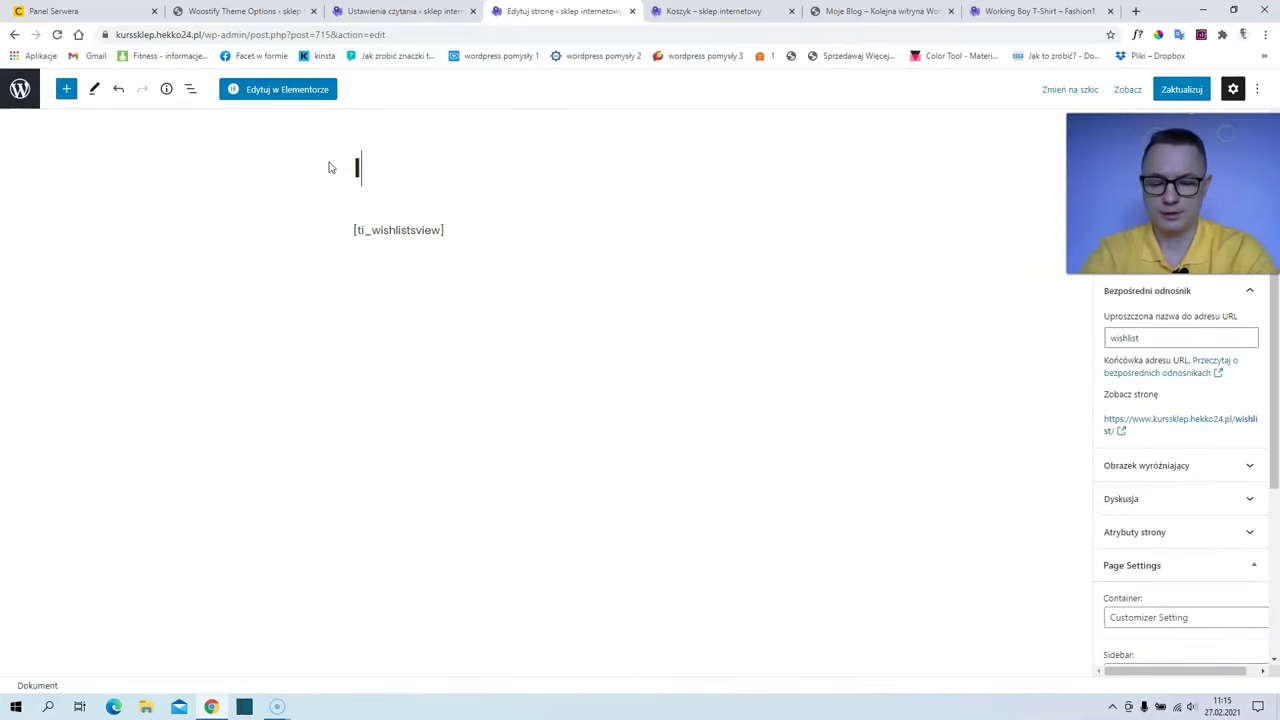
{"action": "type", "text": "Lista życzeń"}
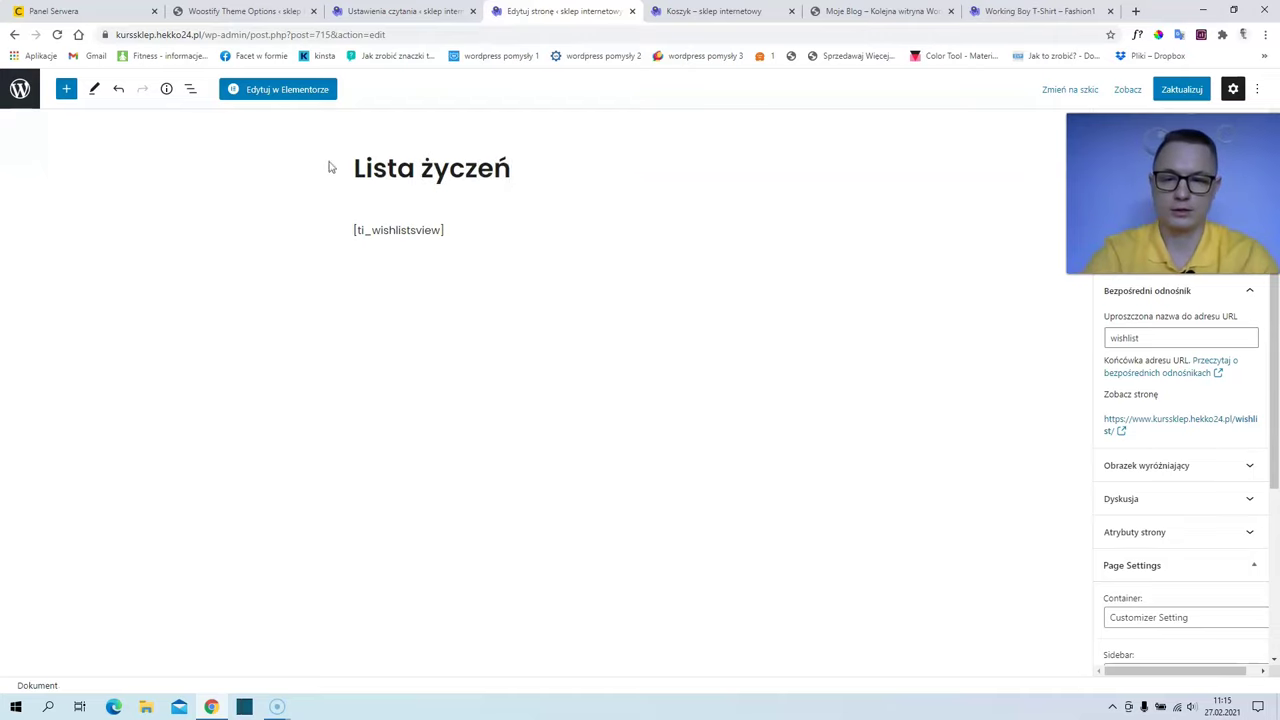
Set the Lista życzeń page's URL slug to lista-zyczen, update the page and return to the page list.
{"action": "left_click", "coordinate": [1134, 338]}
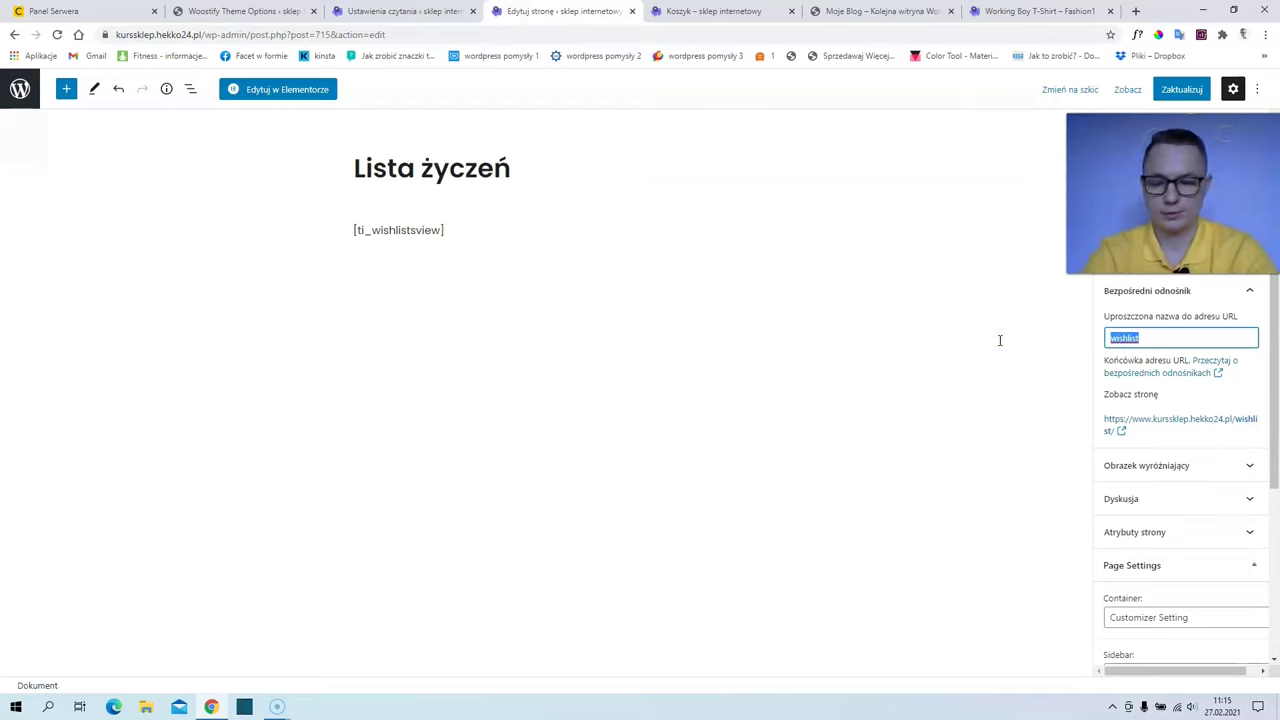
{"action": "type", "text": "lis"}
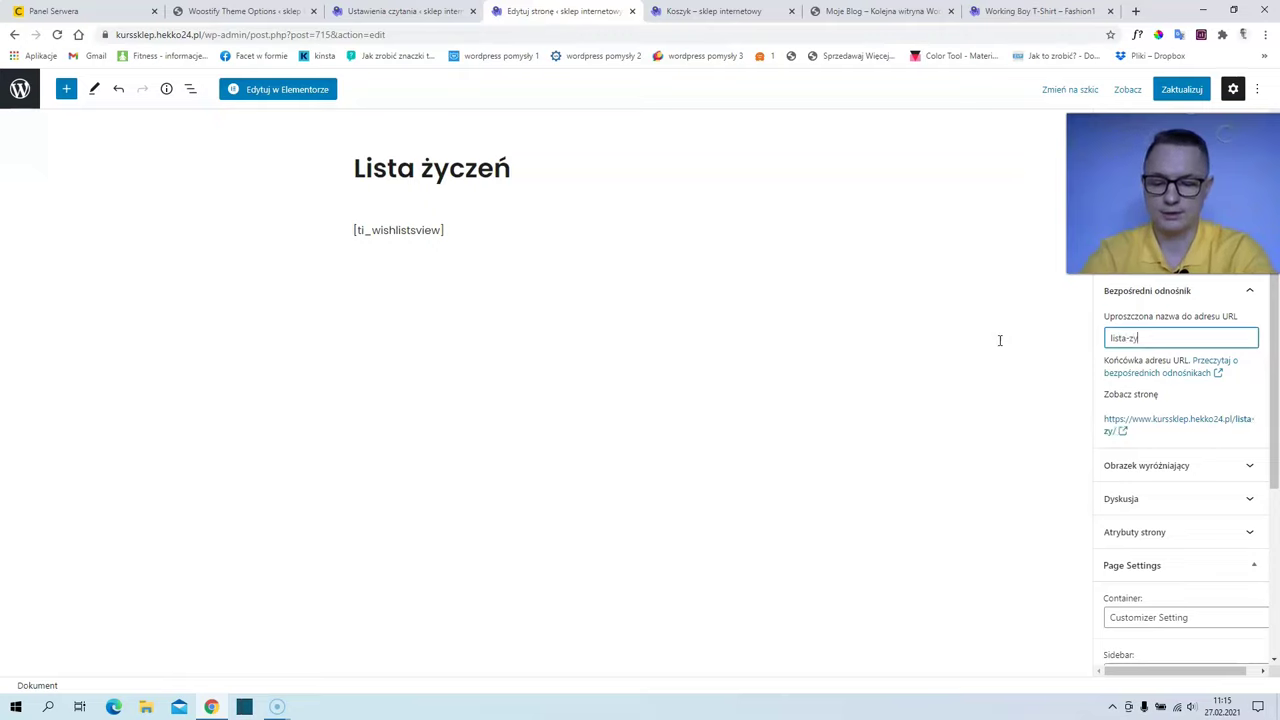
{"action": "left_click", "coordinate": [1127, 89]}
{"action": "left_click", "coordinate": [1181, 89]}
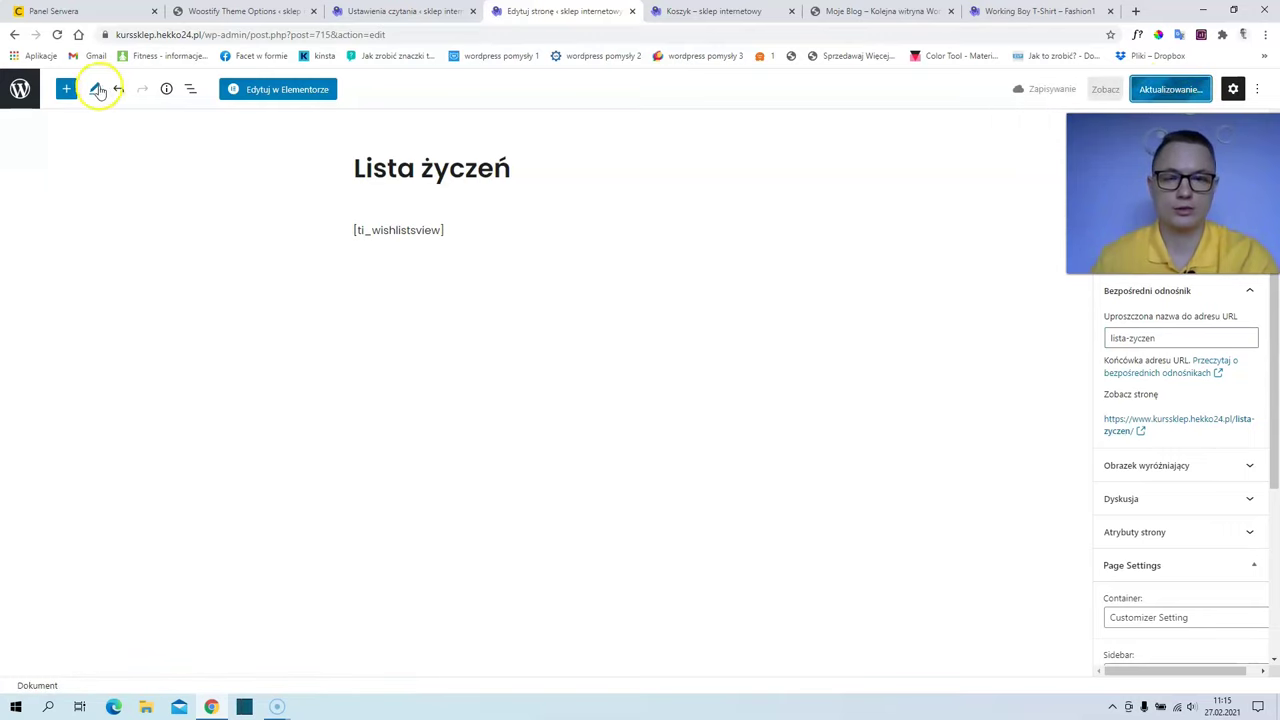
{"action": "left_click", "coordinate": [18, 87]}
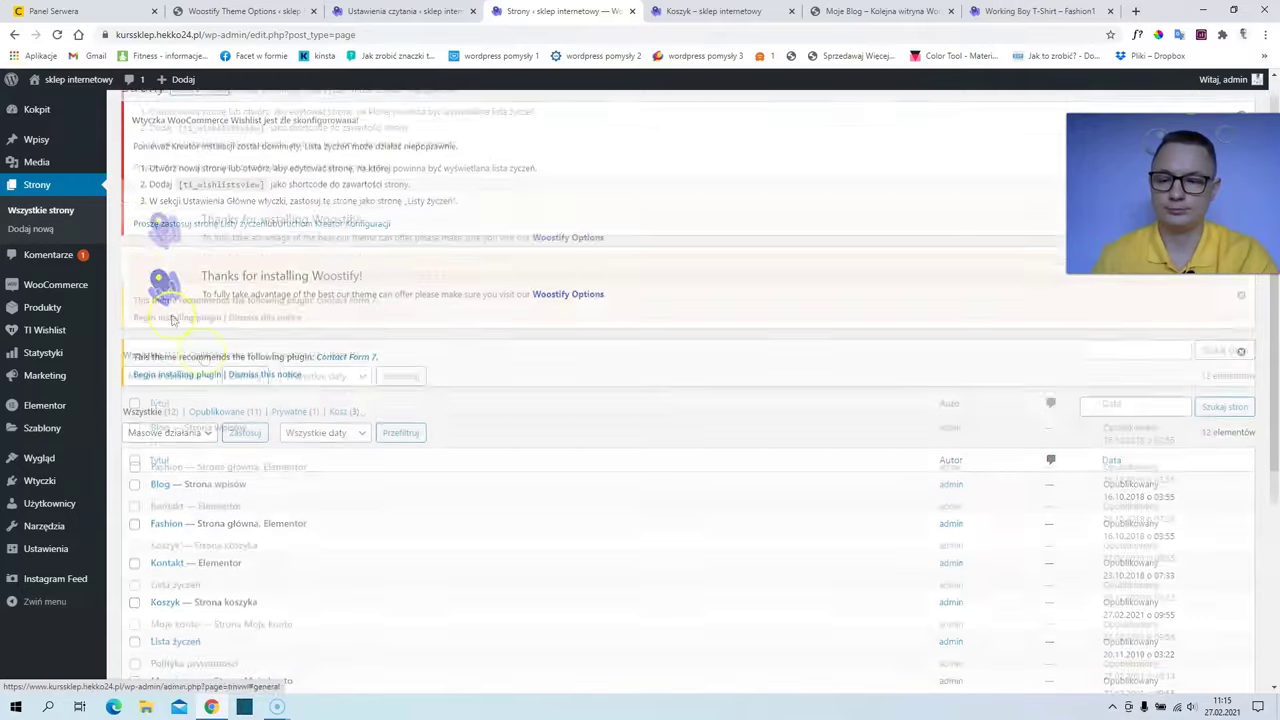
{"action": "scroll", "coordinate": [163, 329], "scroll_direction": "down", "scroll_amount": 4}
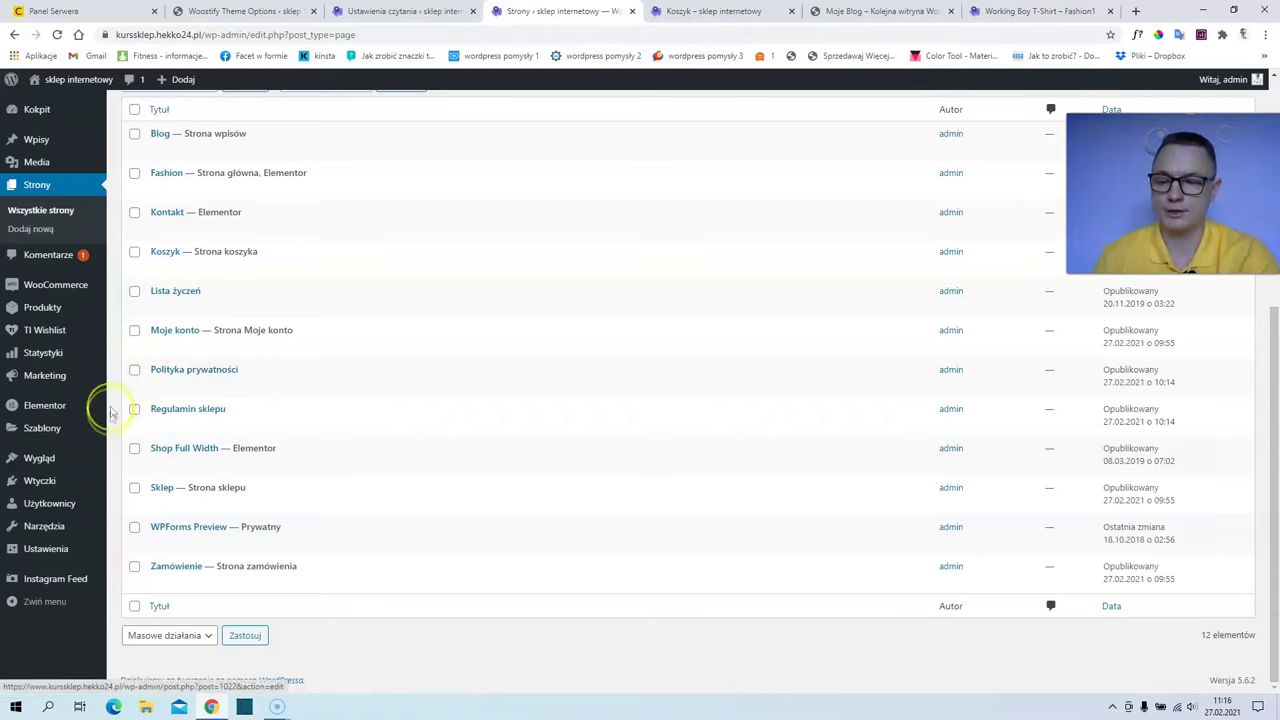
Assign Polityka prywatności as the site's privacy policy page in the WordPress privacy settings.
{"action": "left_click", "coordinate": [68, 530]}
{"action": "left_click", "coordinate": [63, 550]}
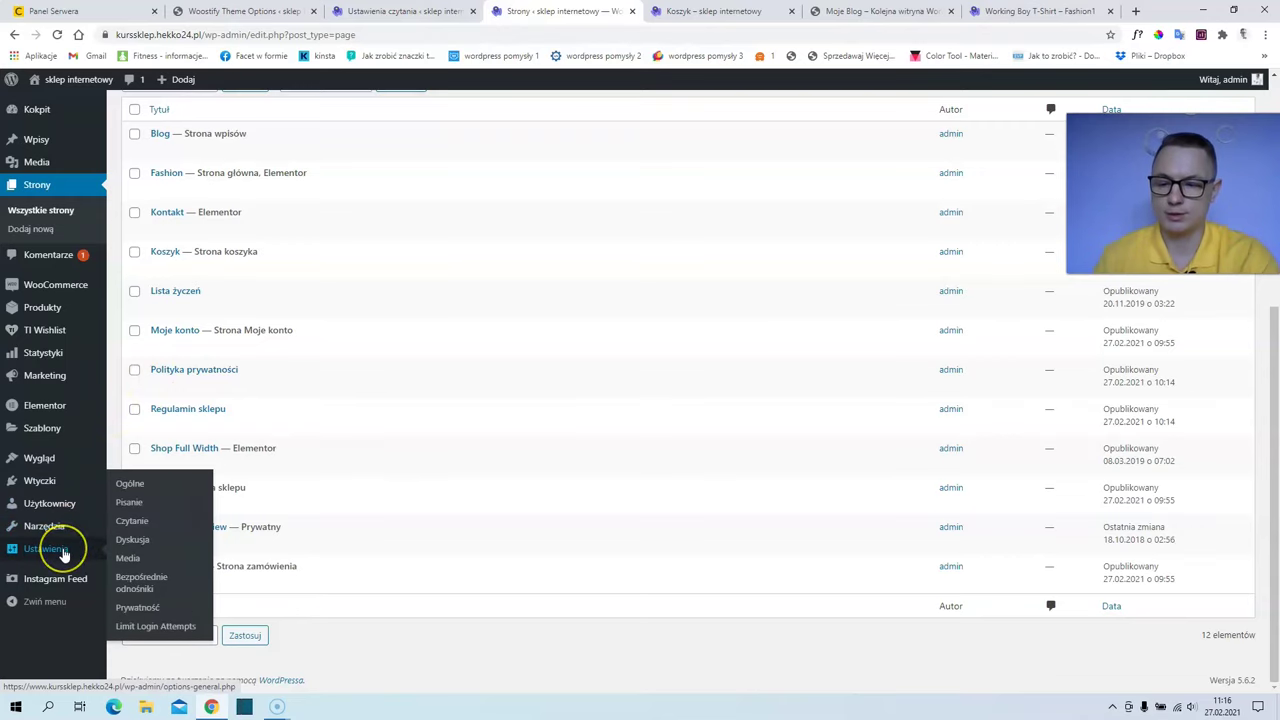
{"action": "left_click", "coordinate": [137, 608]}
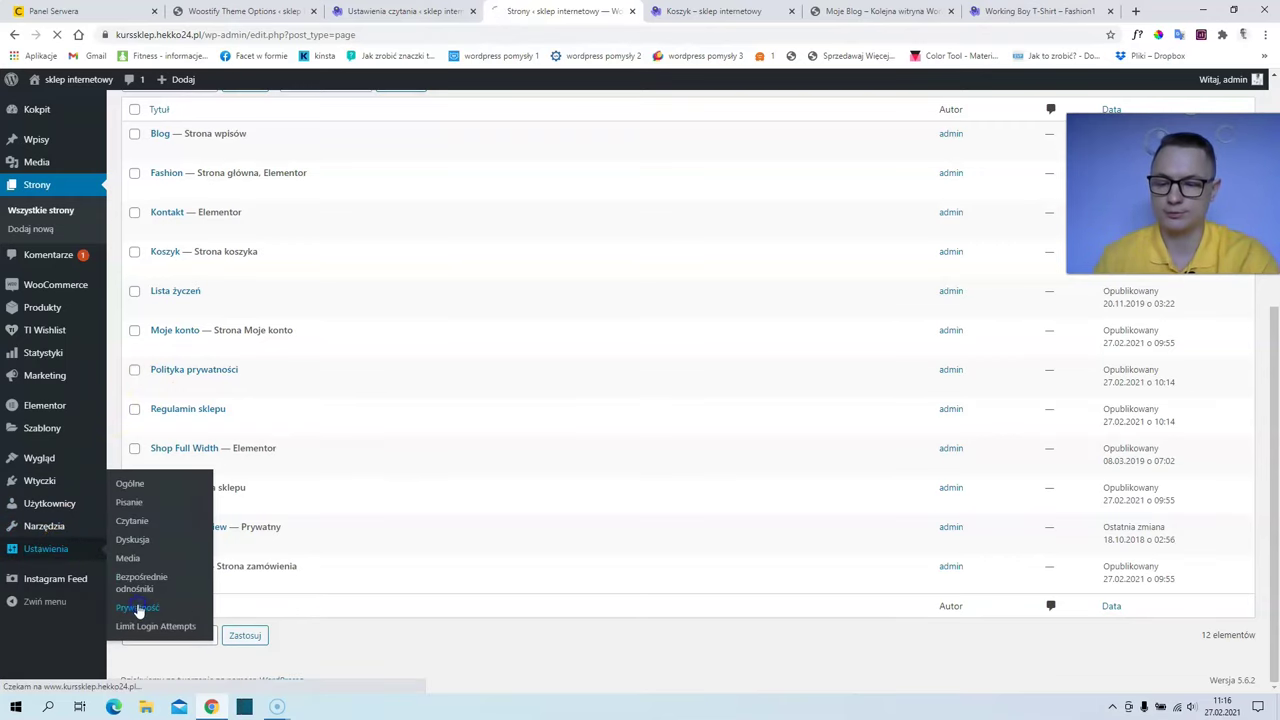
{"action": "scroll", "coordinate": [229, 486], "scroll_direction": "down", "scroll_amount": 1}
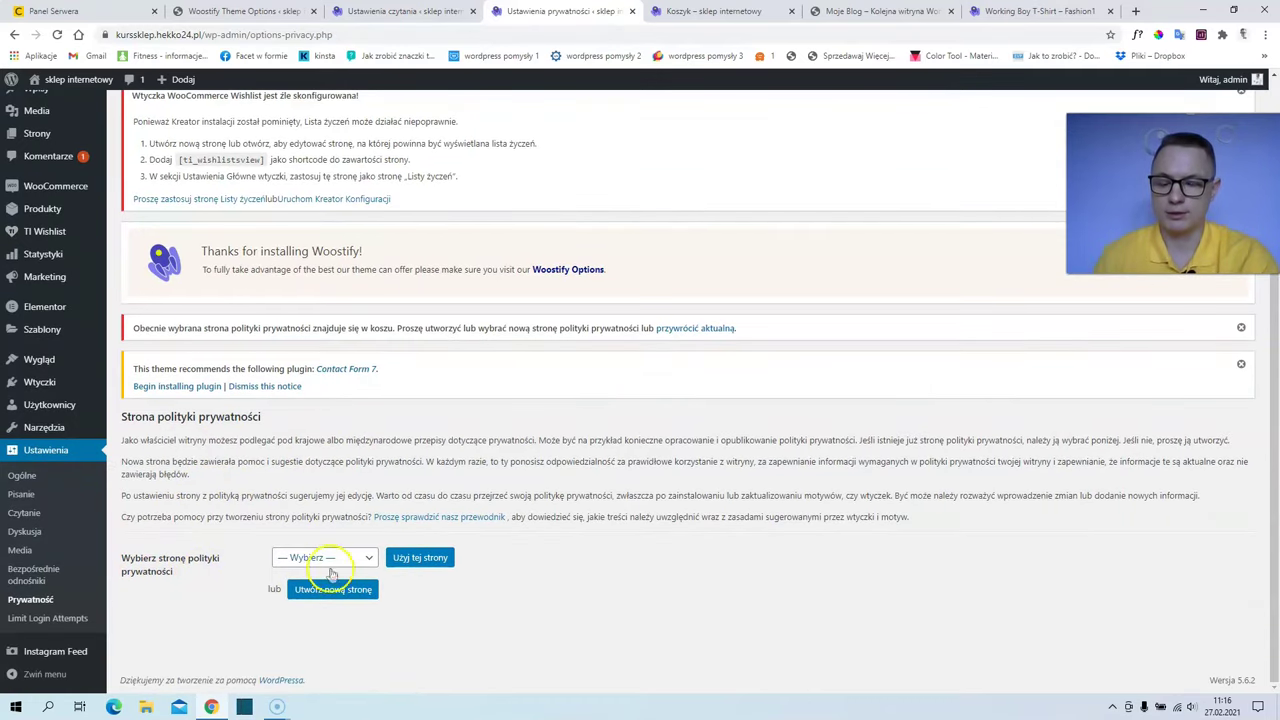
{"action": "left_click", "coordinate": [328, 568]}
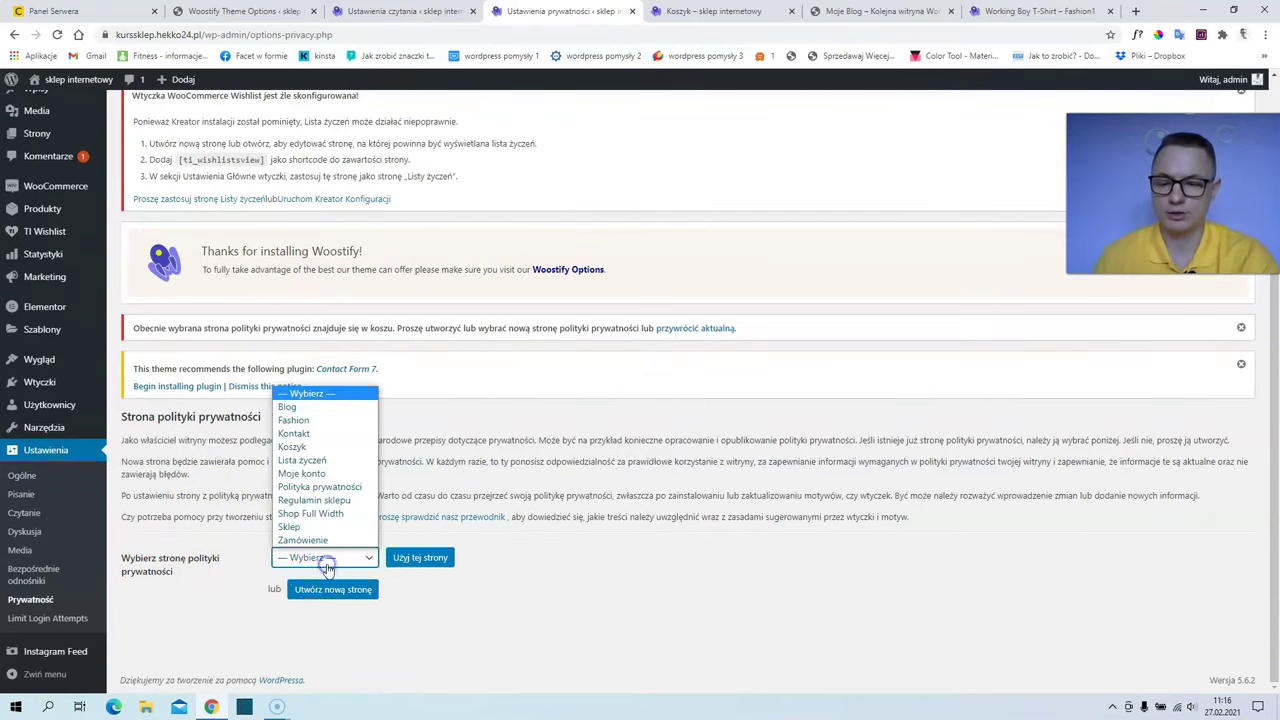
{"action": "left_click", "coordinate": [345, 490]}
{"action": "left_click", "coordinate": [426, 562]}
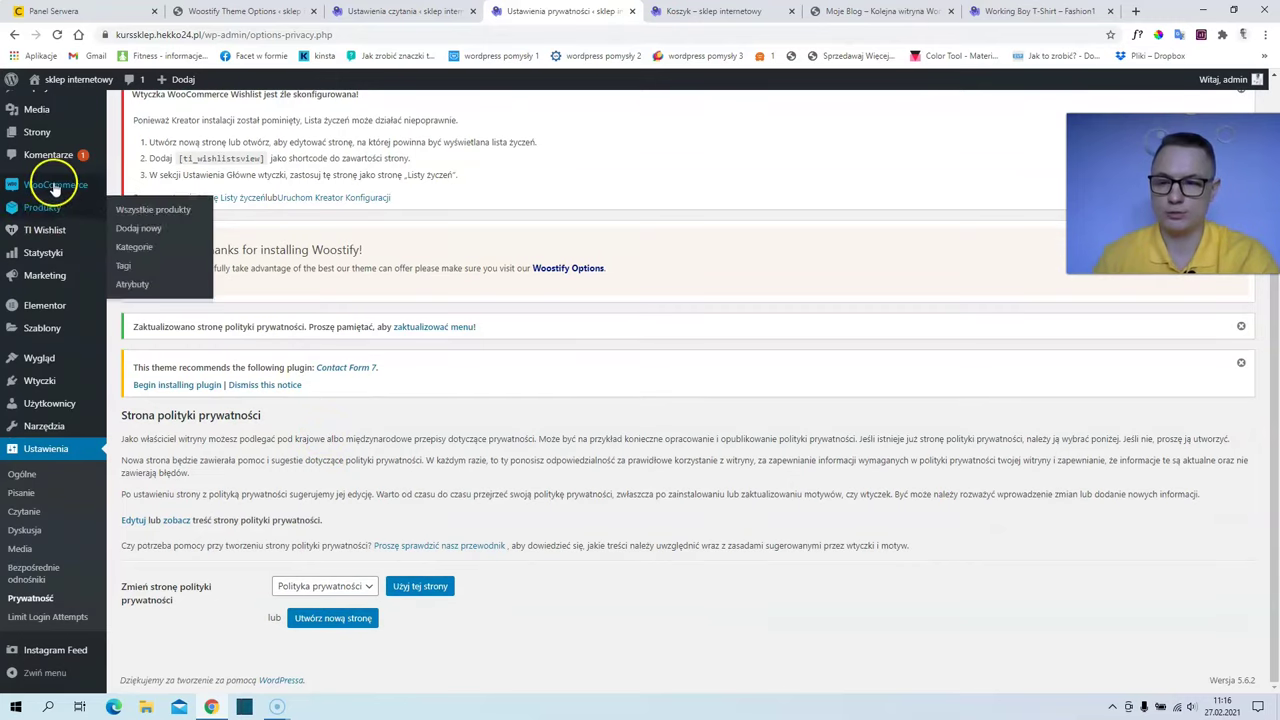
Assign Regulamin sklepu as the terms page in WooCommerce's advanced page settings and save the changes.
{"action": "mouse_move", "coordinate": [57, 184]}
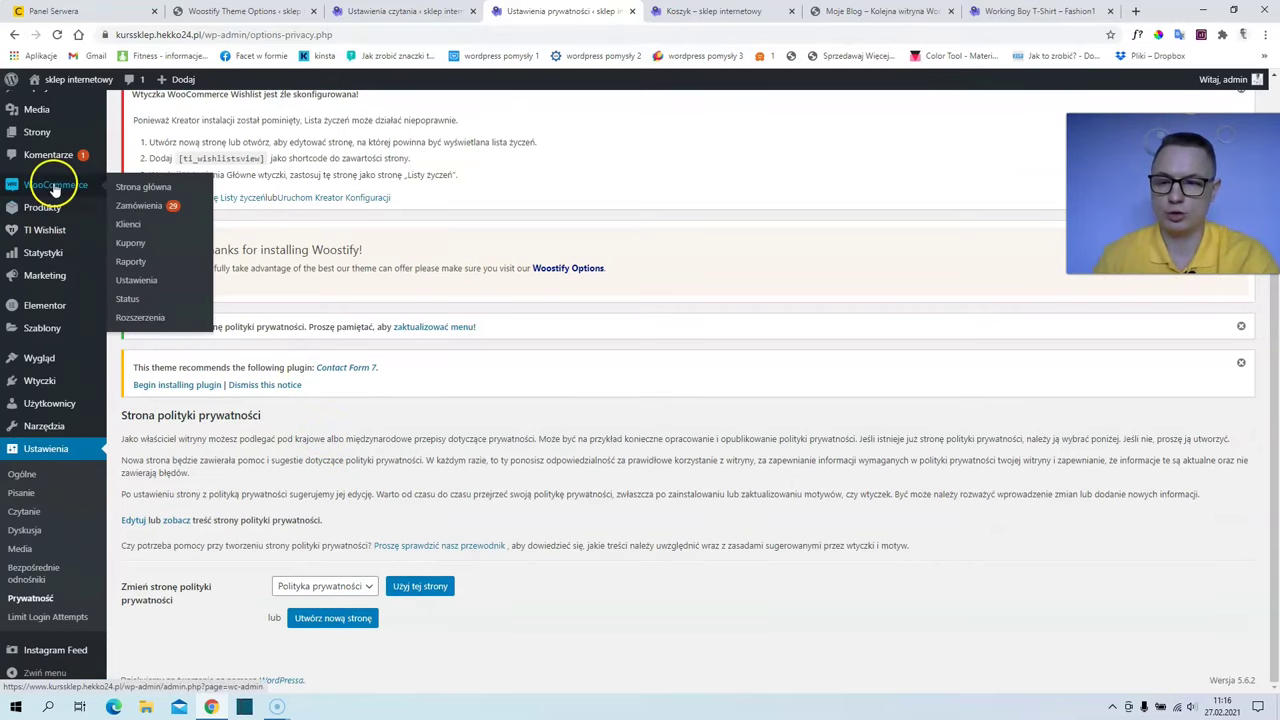
{"action": "left_click", "coordinate": [150, 284]}
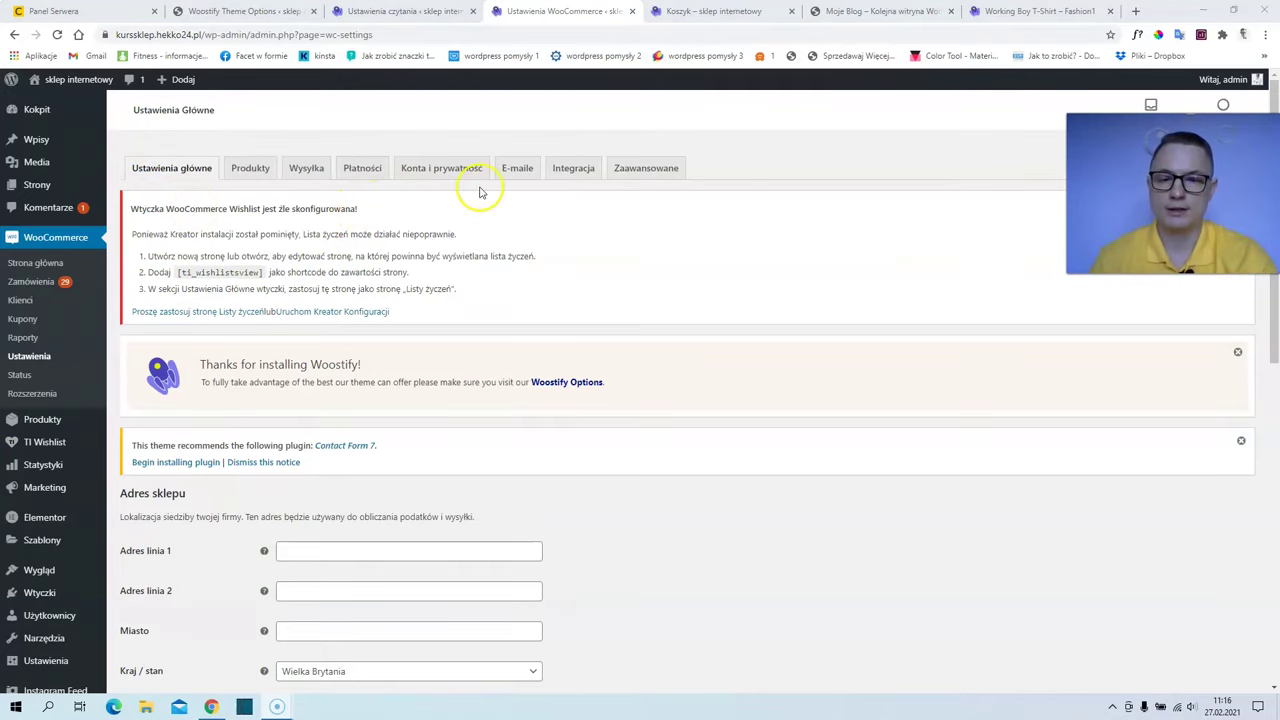
{"action": "left_click", "coordinate": [636, 172]}
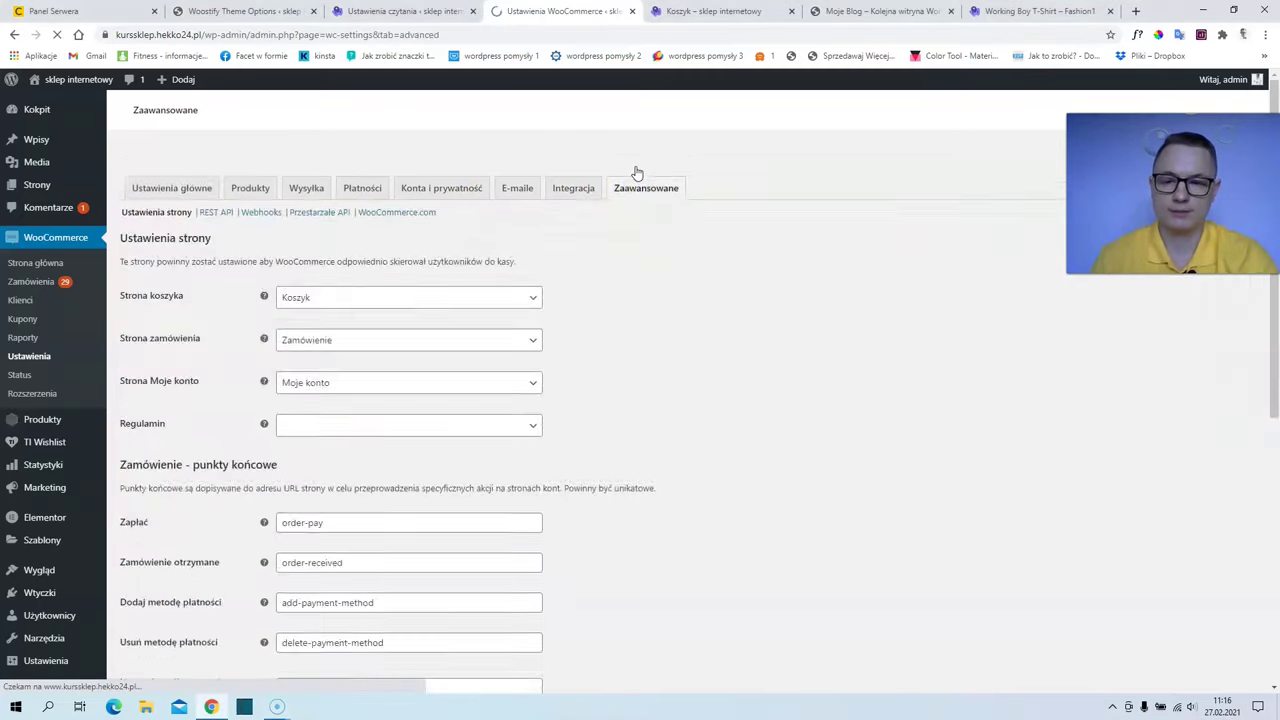
{"action": "scroll", "coordinate": [493, 377], "scroll_direction": "down", "scroll_amount": 4}
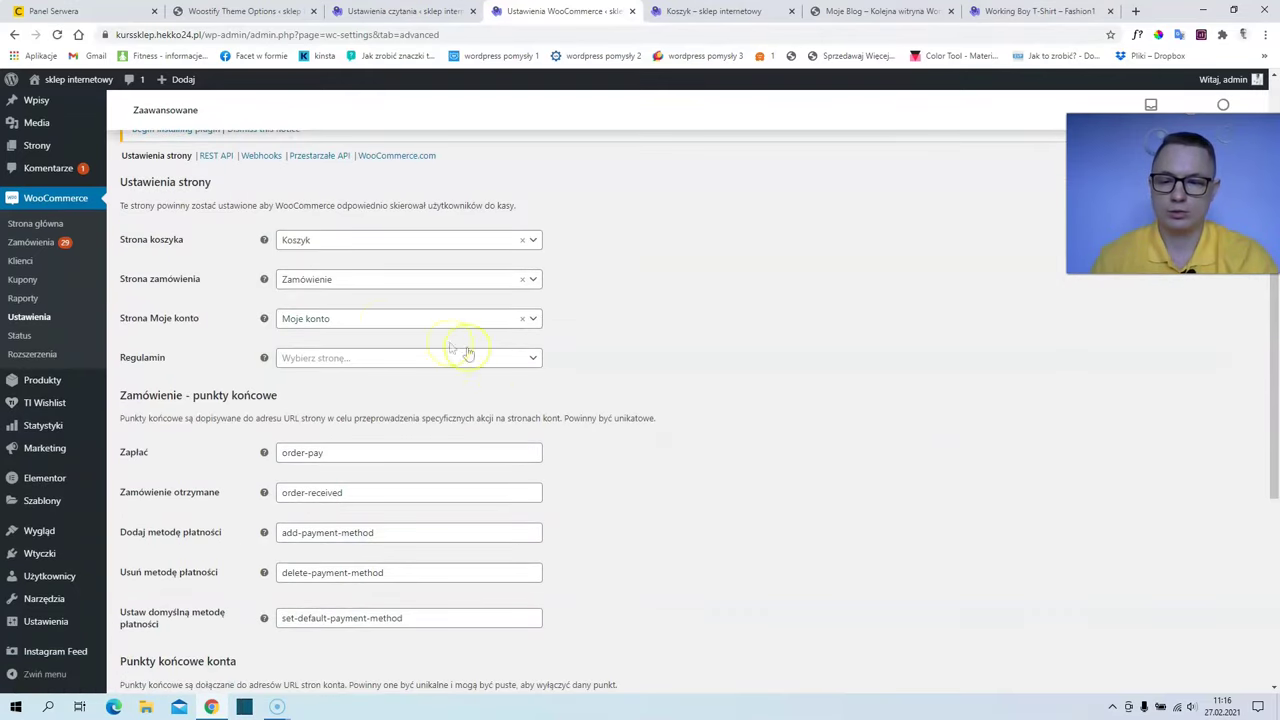
{"action": "left_click", "coordinate": [320, 362]}
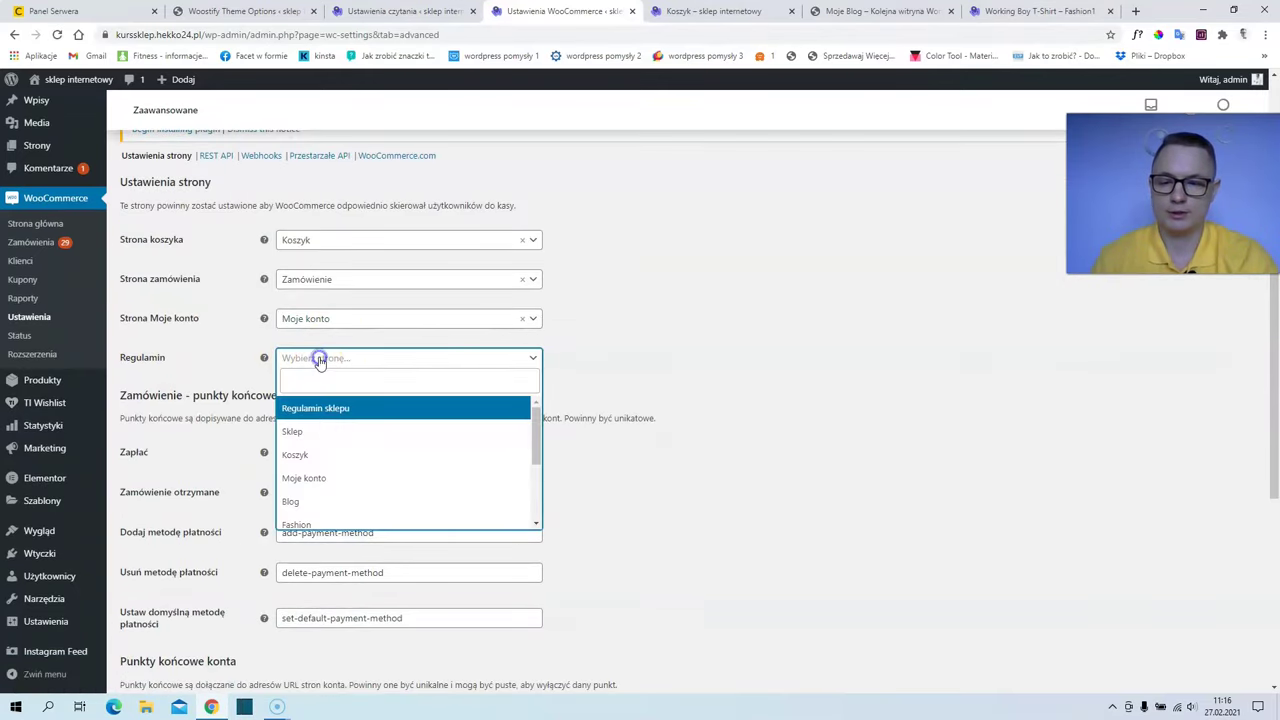
{"action": "left_click", "coordinate": [343, 408]}
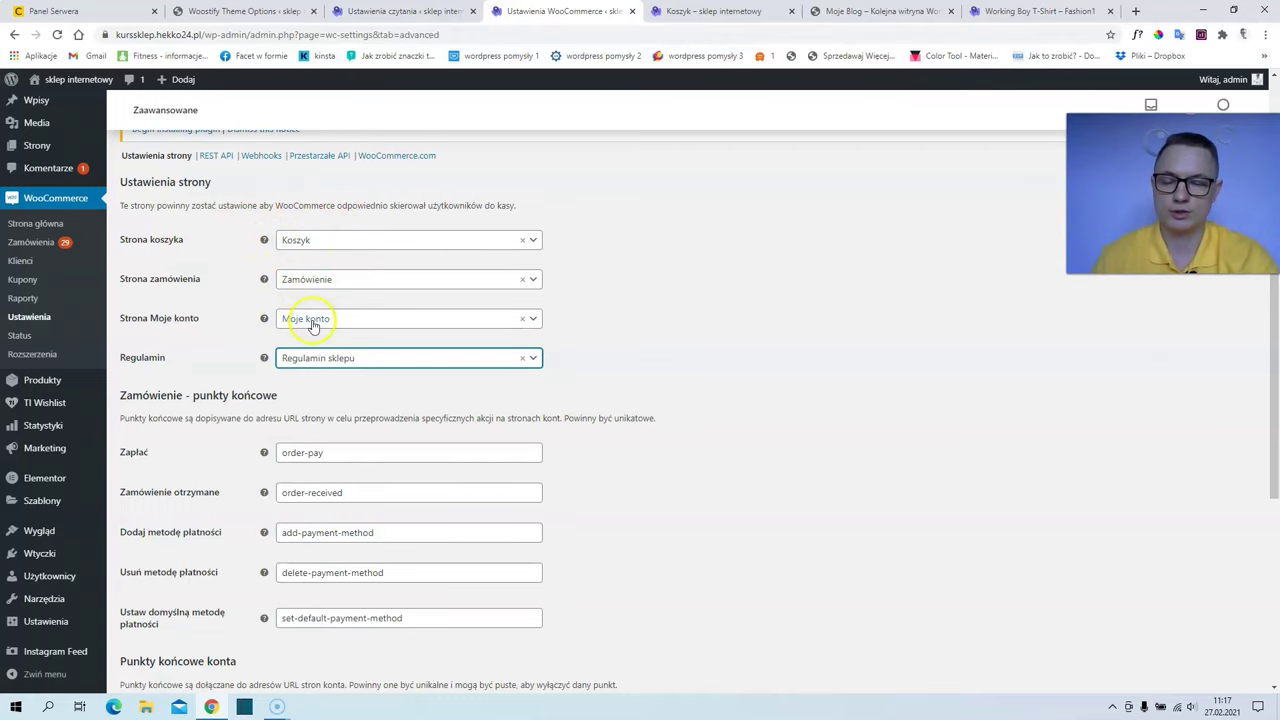
{"action": "scroll", "coordinate": [309, 325], "scroll_direction": "down", "scroll_amount": 3}
{"action": "scroll", "coordinate": [309, 331], "scroll_direction": "up", "scroll_amount": 2}
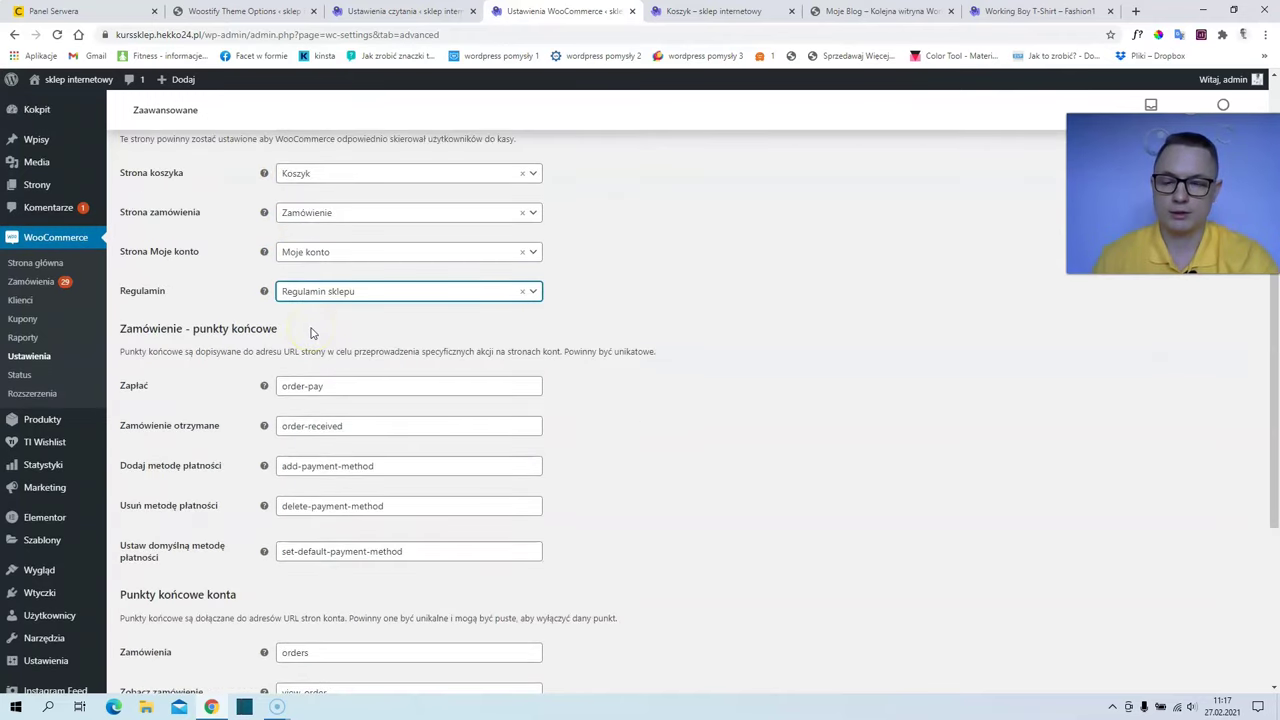
{"action": "scroll", "coordinate": [362, 325], "scroll_direction": "down", "scroll_amount": 4}
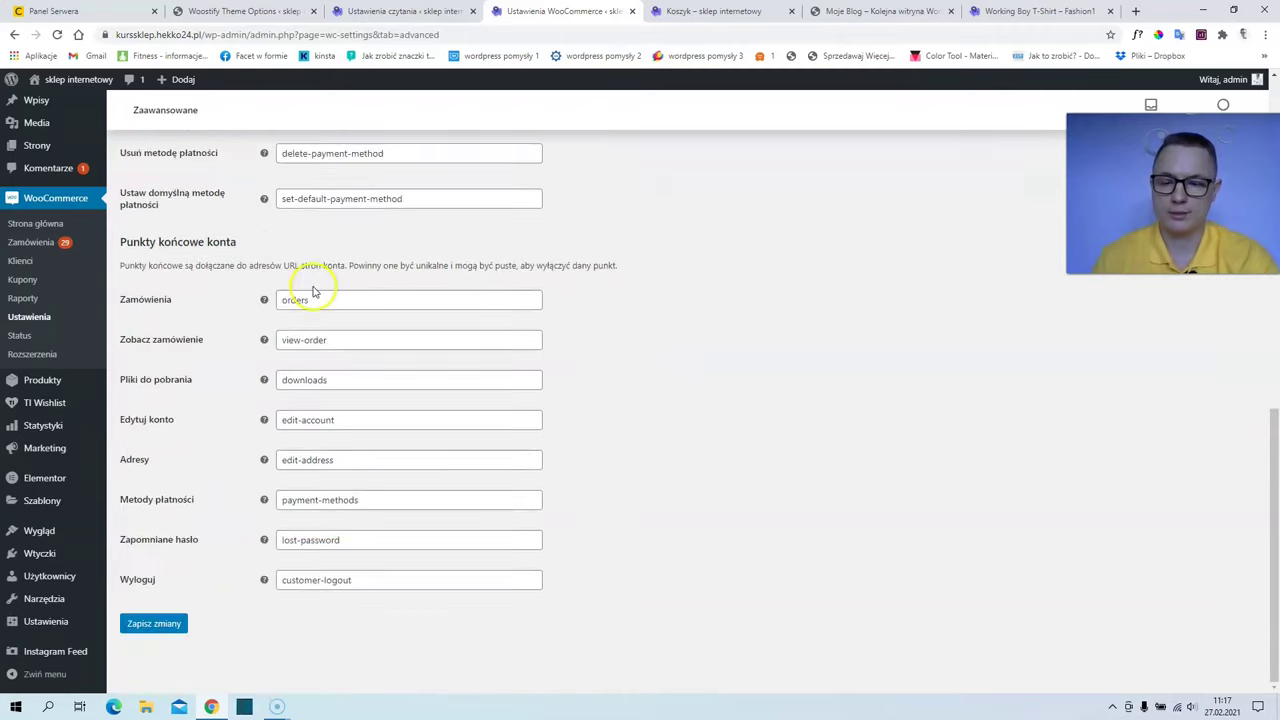
{"action": "left_click", "coordinate": [163, 625]}
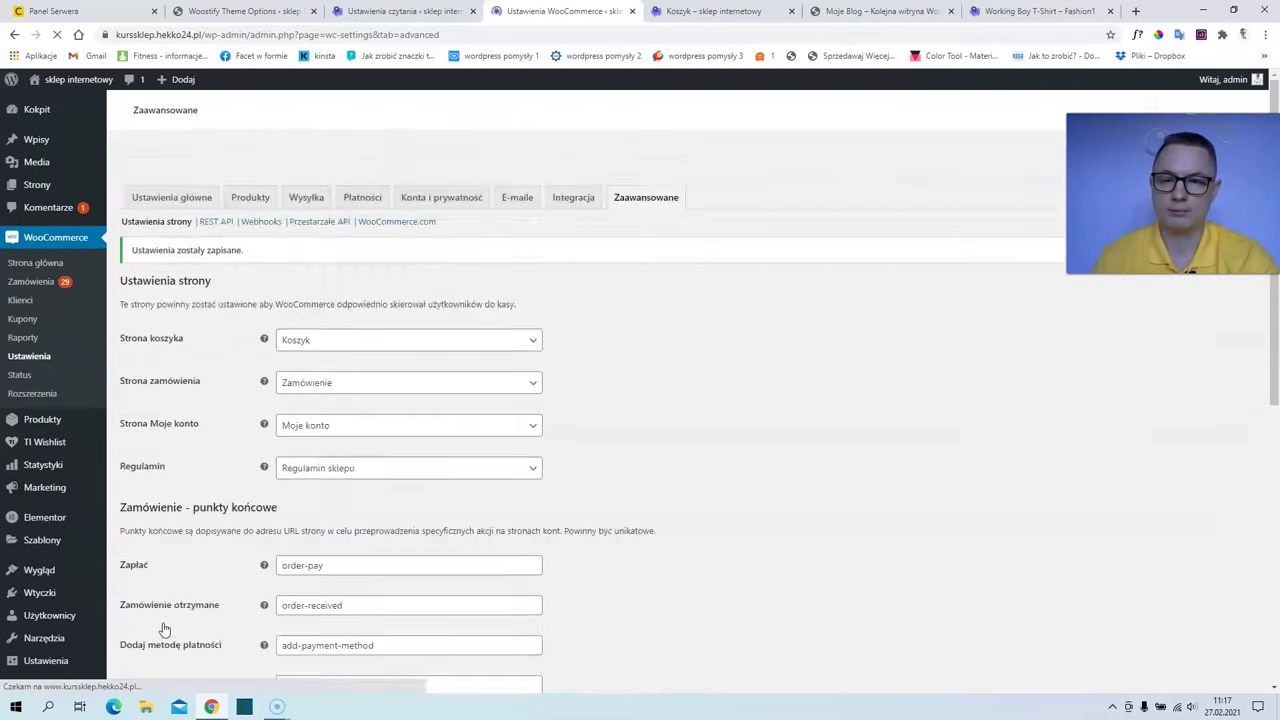
Delete the inactive Akismet antyspam and Hello Dolly plugins together from the installed plugins list.
{"action": "mouse_move", "coordinate": [103, 460]}
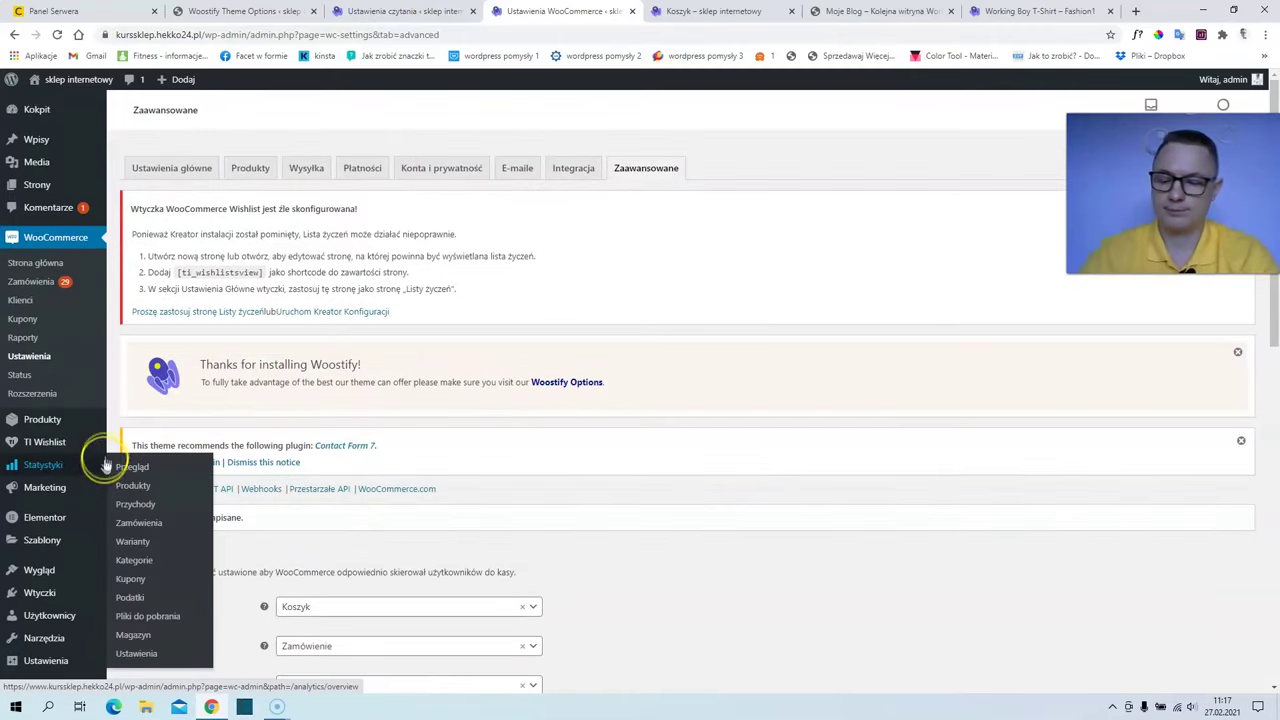
{"action": "scroll", "coordinate": [101, 469], "scroll_direction": "down", "scroll_amount": 2}
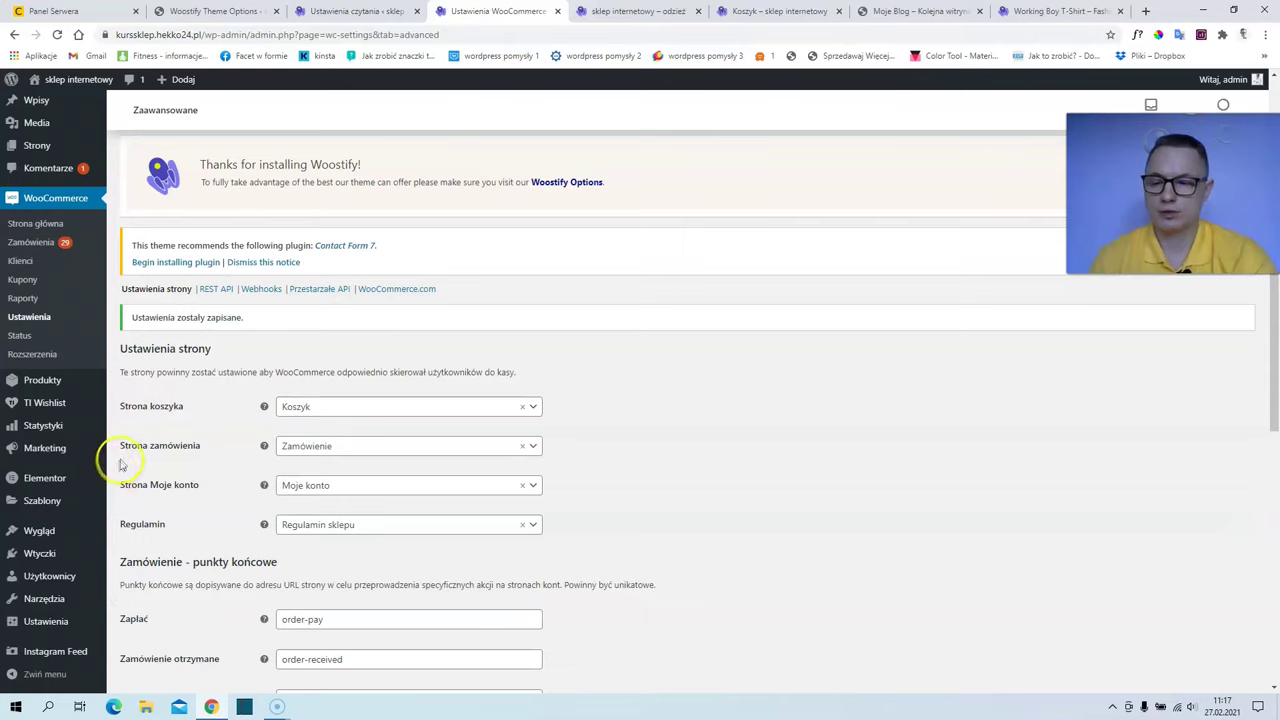
{"action": "mouse_move", "coordinate": [63, 553]}
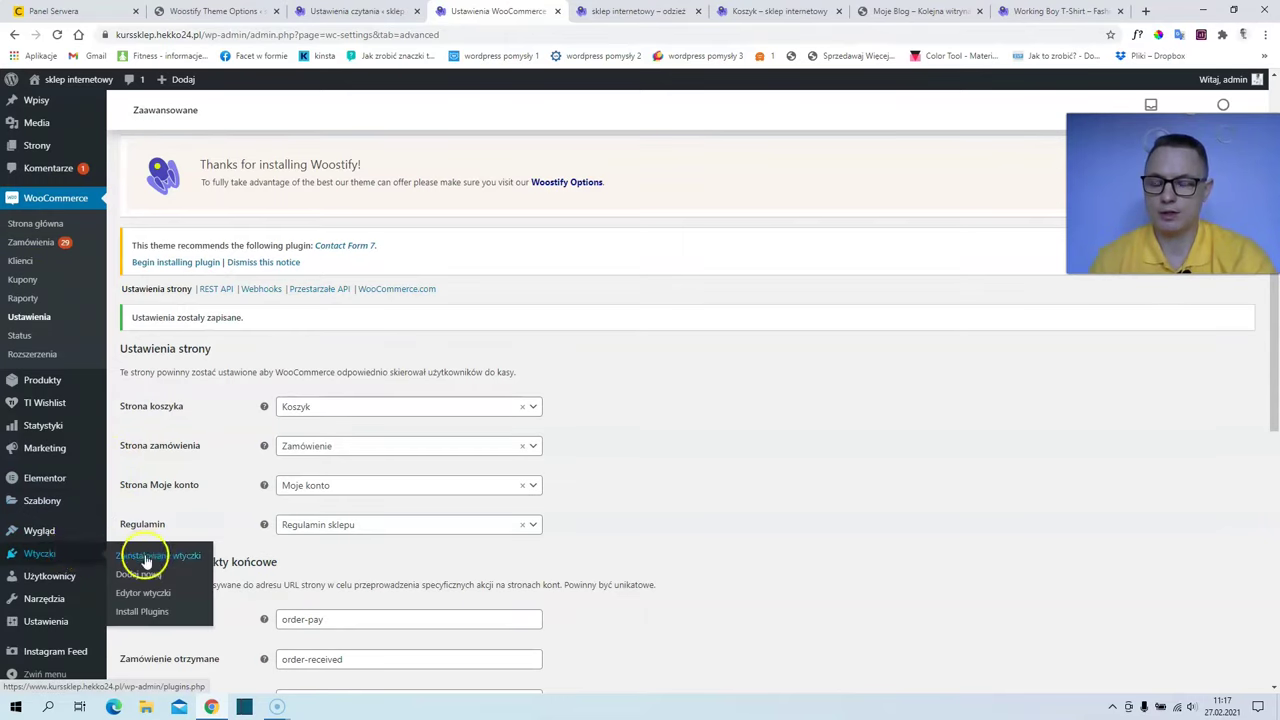
{"action": "left_click", "coordinate": [146, 558]}
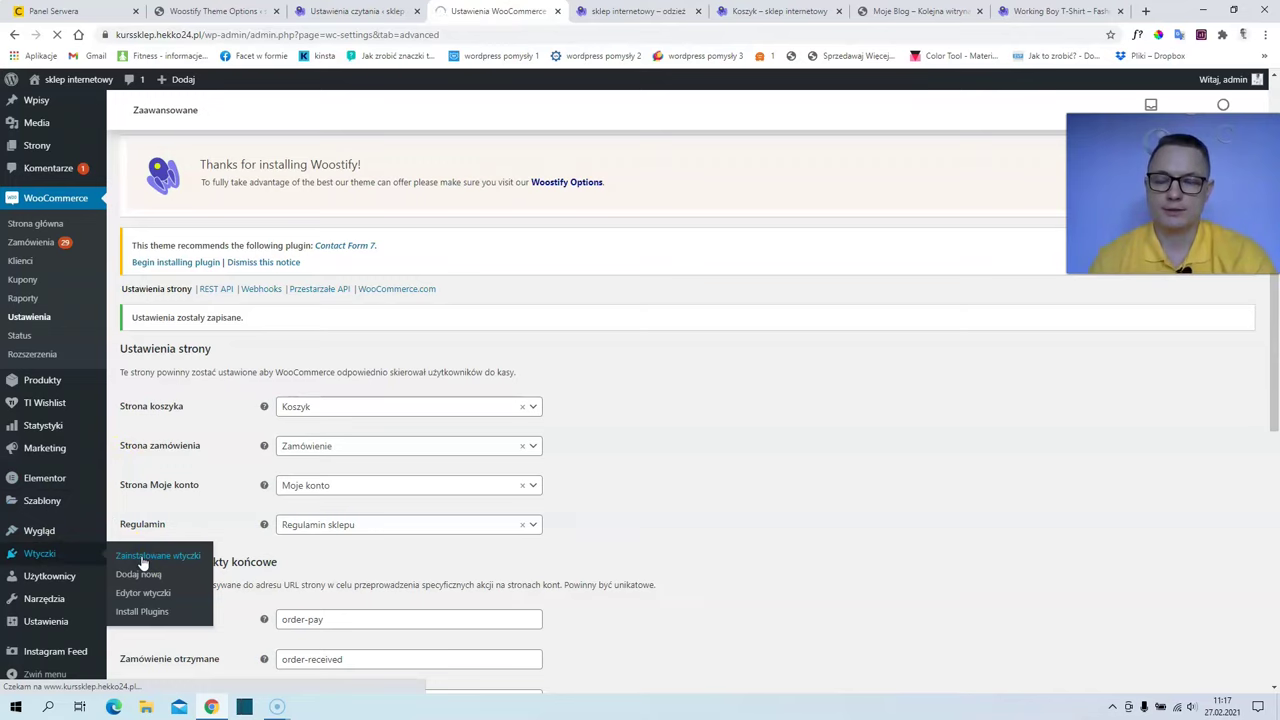
{"action": "scroll", "coordinate": [166, 523], "scroll_direction": "down", "scroll_amount": 2}
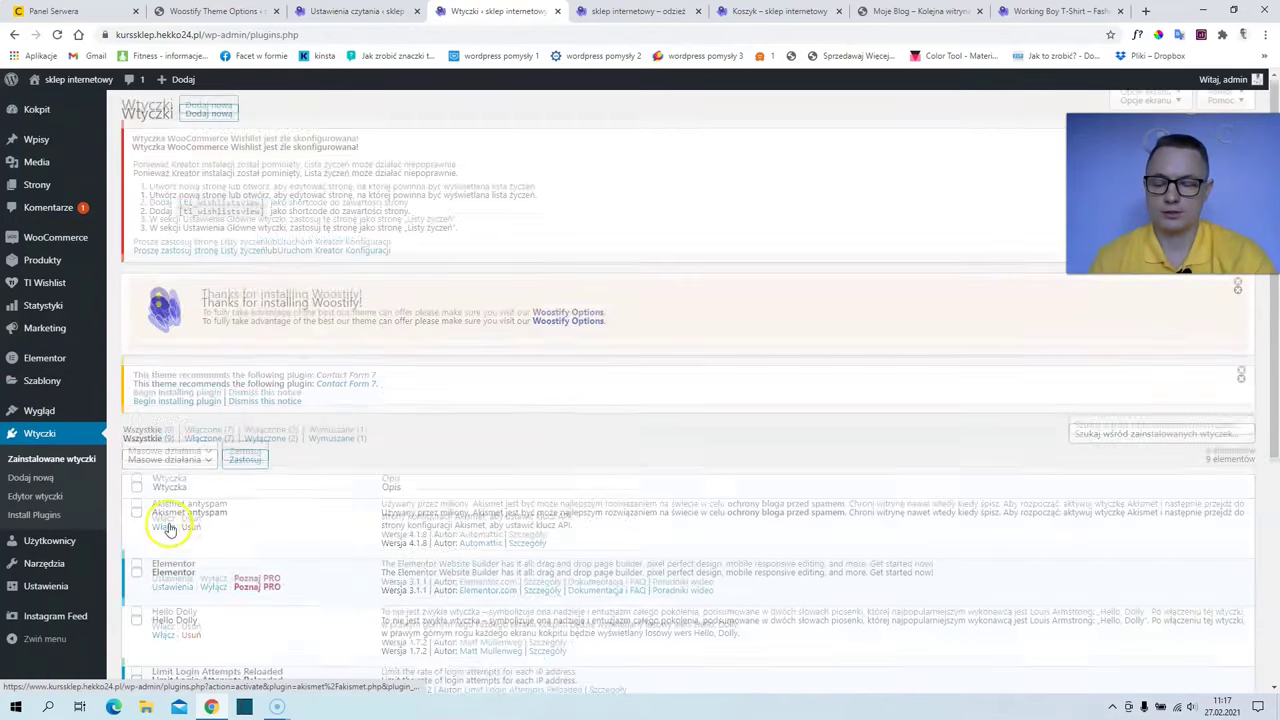
{"action": "scroll", "coordinate": [171, 524], "scroll_direction": "down", "scroll_amount": 2}
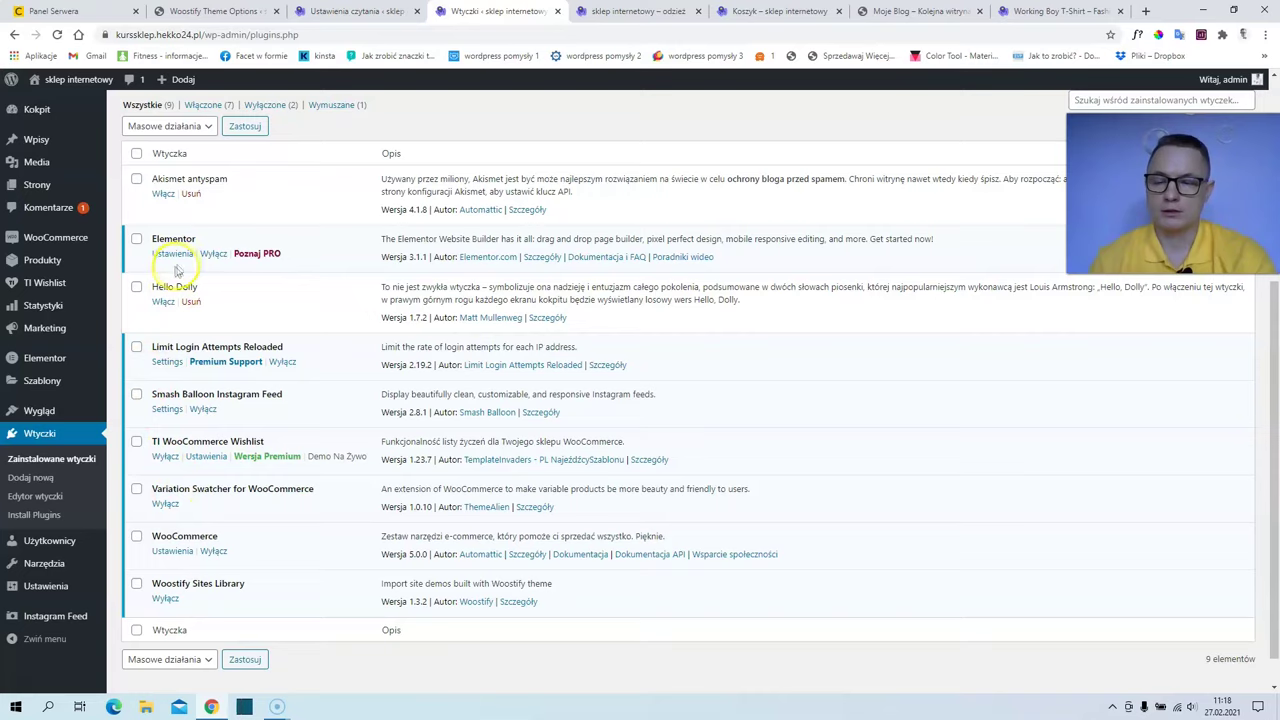
{"action": "left_click", "coordinate": [134, 182]}
{"action": "left_click", "coordinate": [136, 287]}
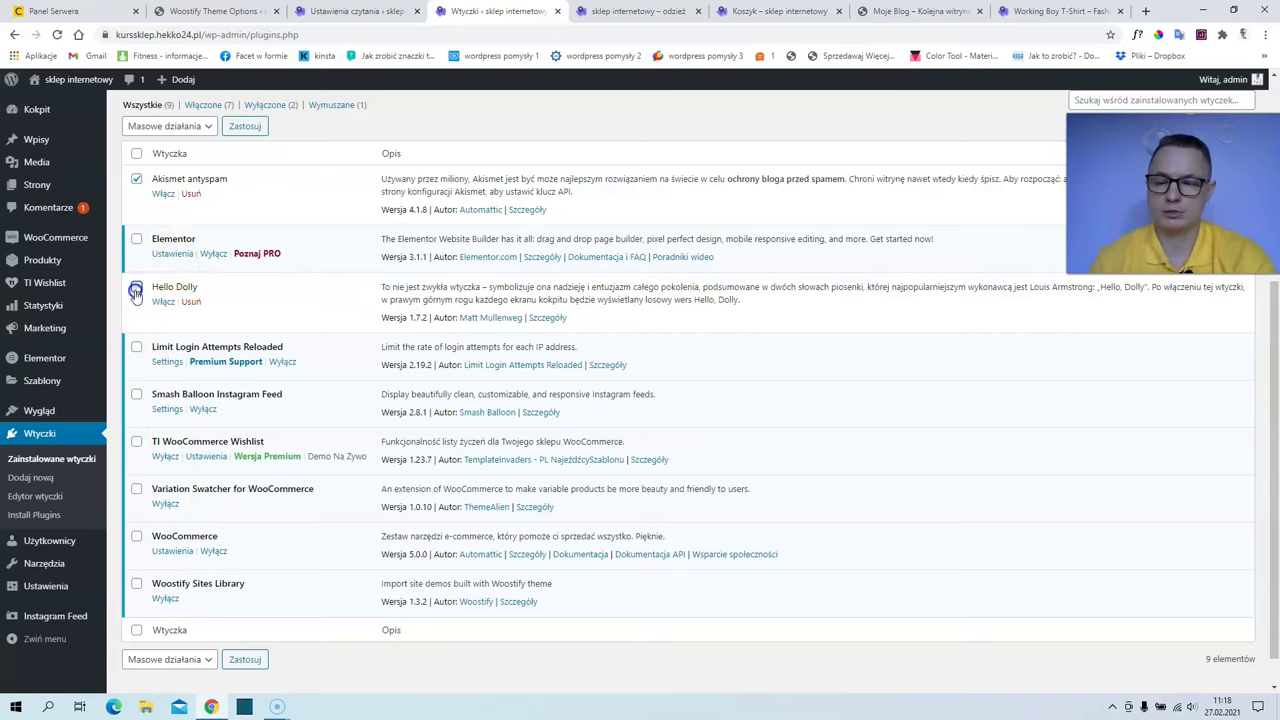
{"action": "left_click", "coordinate": [170, 127]}
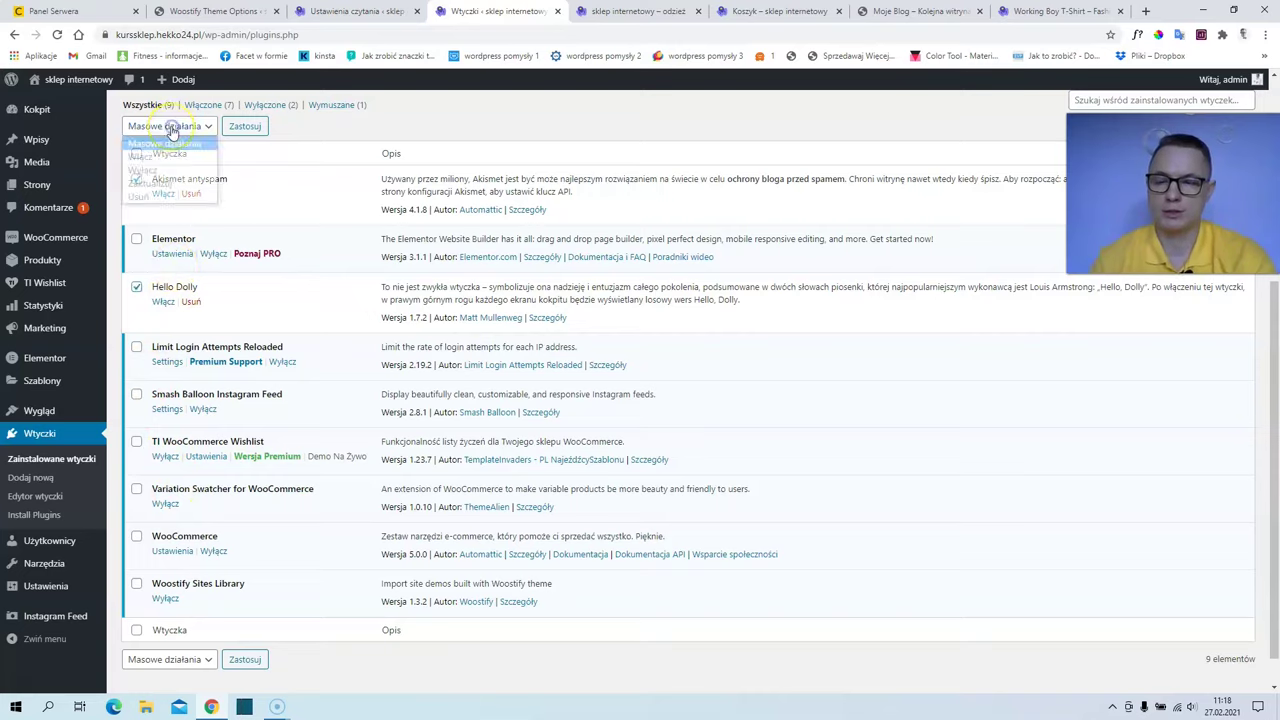
{"action": "left_click", "coordinate": [160, 197]}
{"action": "left_click", "coordinate": [243, 133]}
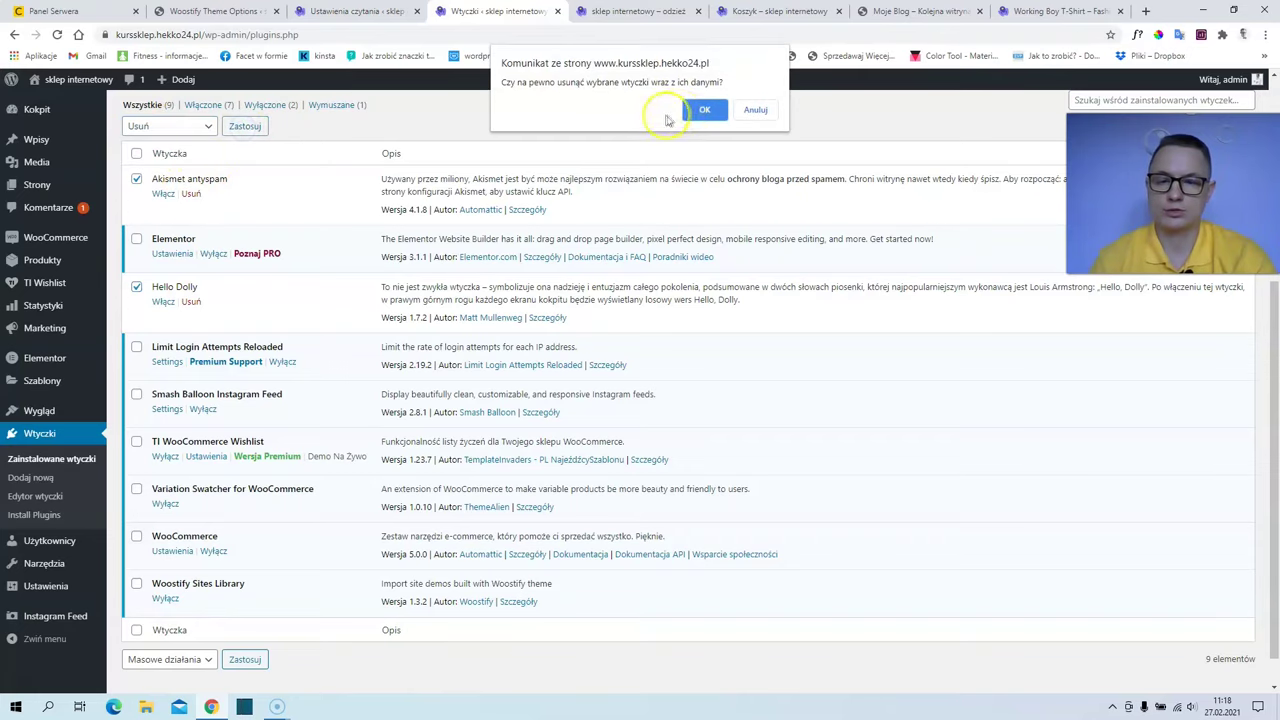
{"action": "left_click", "coordinate": [694, 107]}
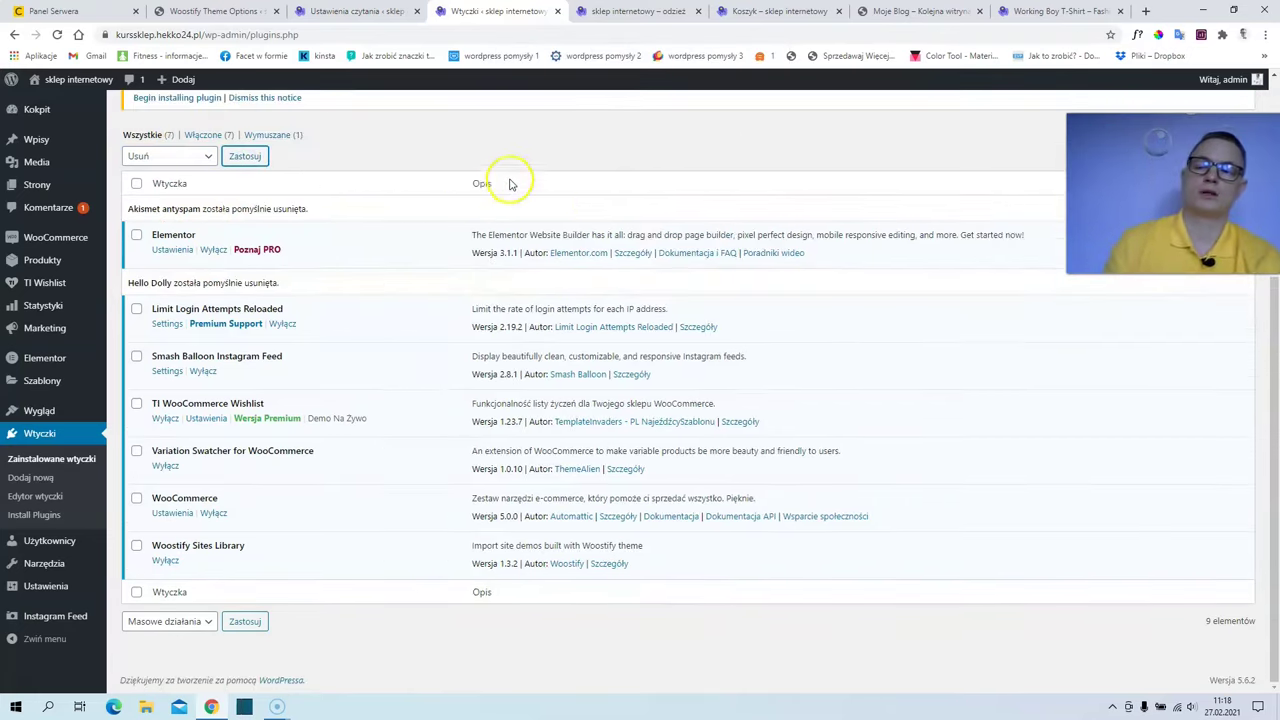
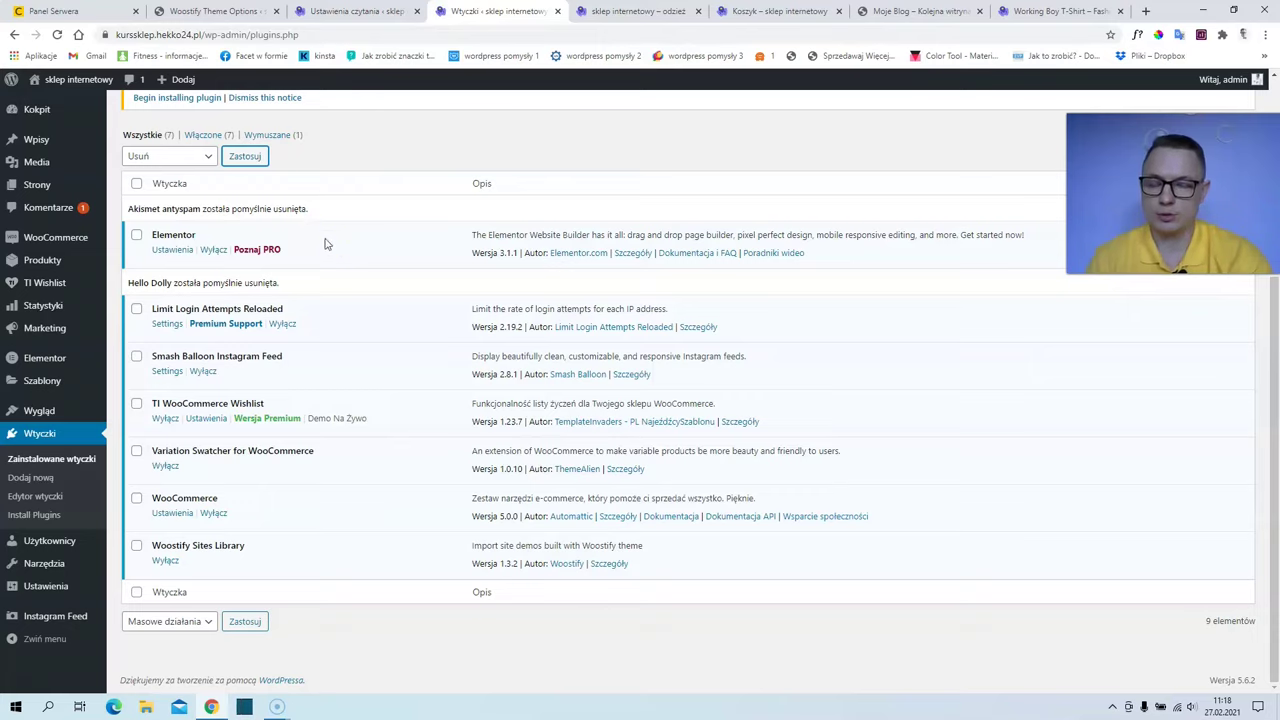
{"action": "mouse_move", "coordinate": [85, 188]}
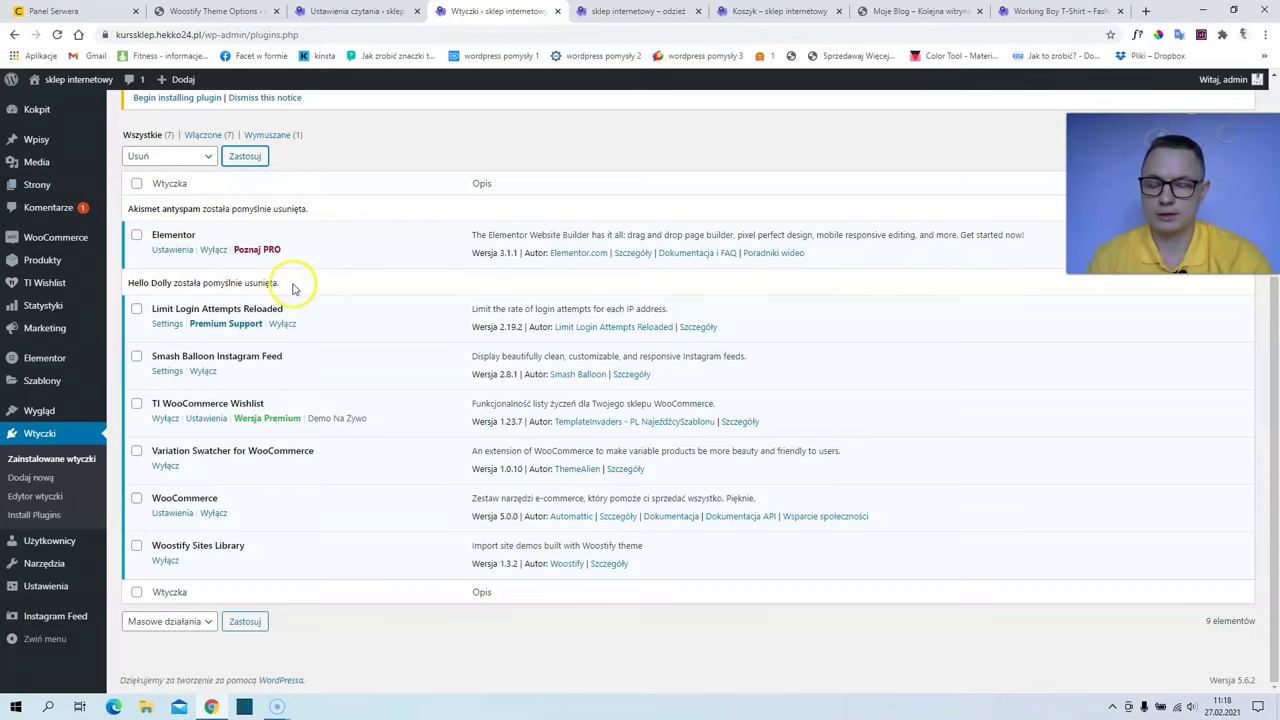
Search the plugin directory for antispam bee.
{"action": "left_click", "coordinate": [273, 302]}
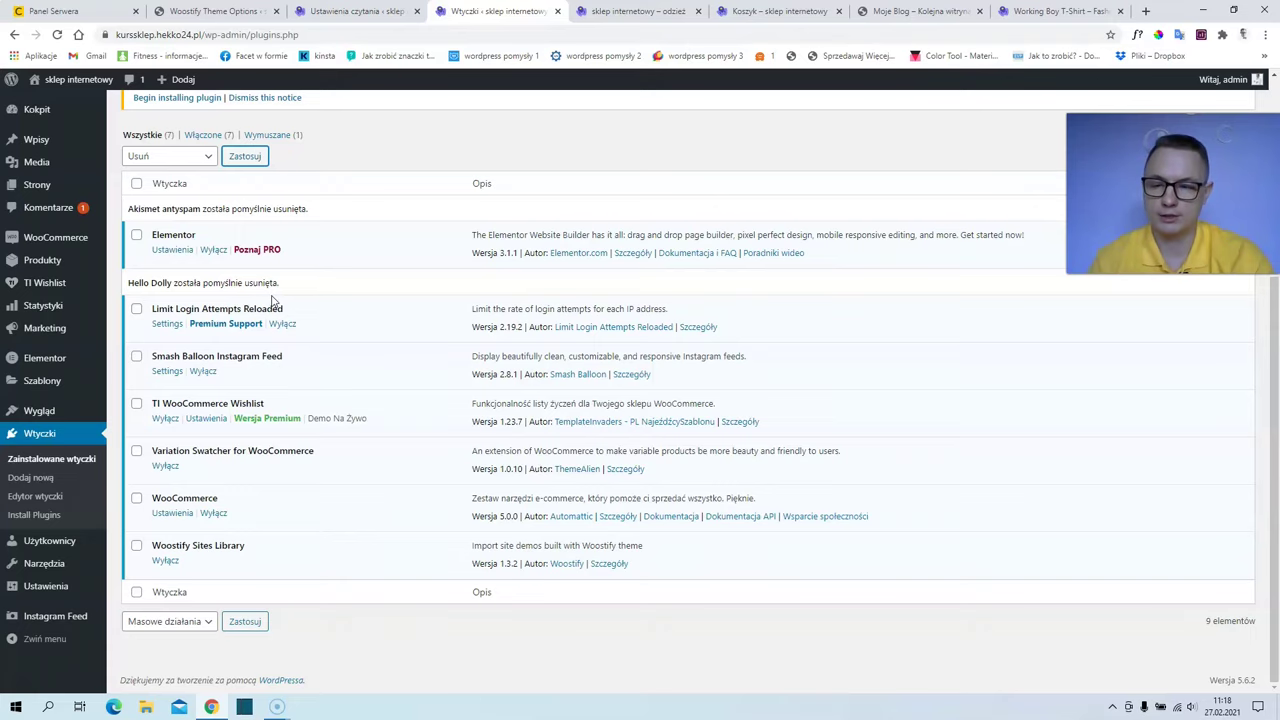
{"action": "scroll", "coordinate": [270, 300], "scroll_direction": "up", "scroll_amount": 2}
{"action": "scroll", "coordinate": [243, 251], "scroll_direction": "up", "scroll_amount": 1}
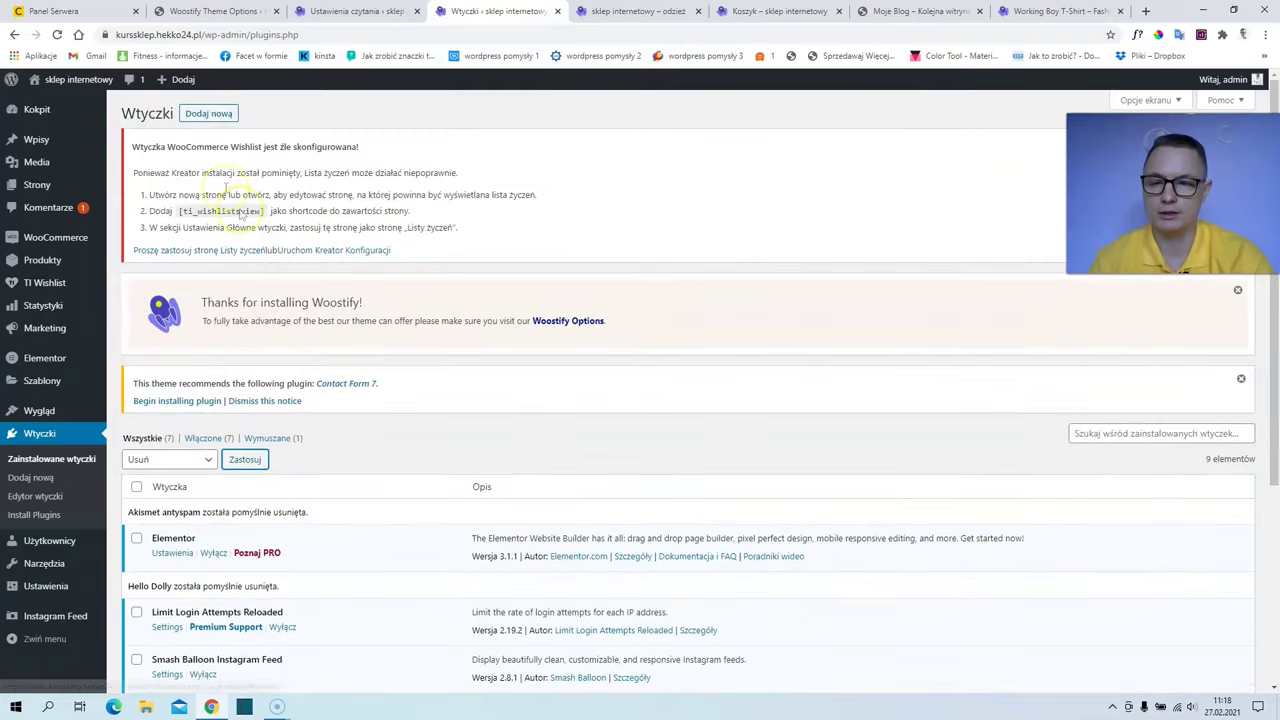
{"action": "left_click", "coordinate": [205, 118]}
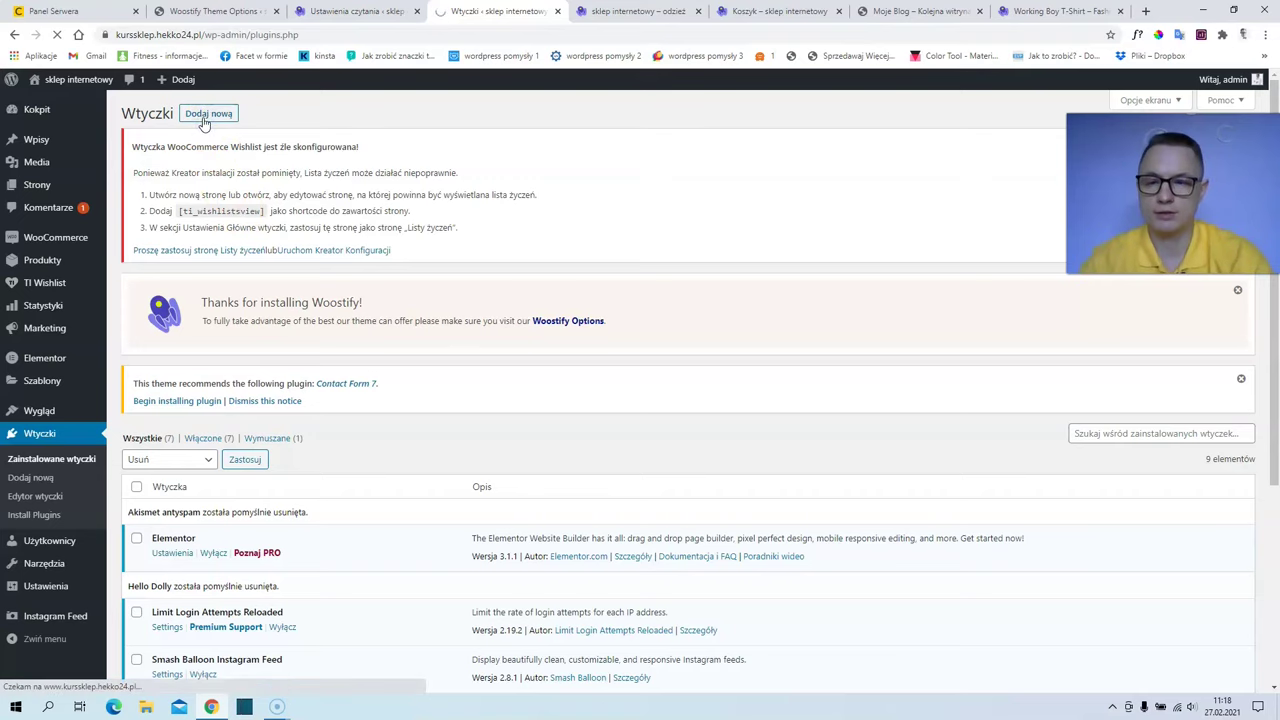
{"action": "left_click", "coordinate": [1107, 443]}
{"action": "type", "text": "ant"}
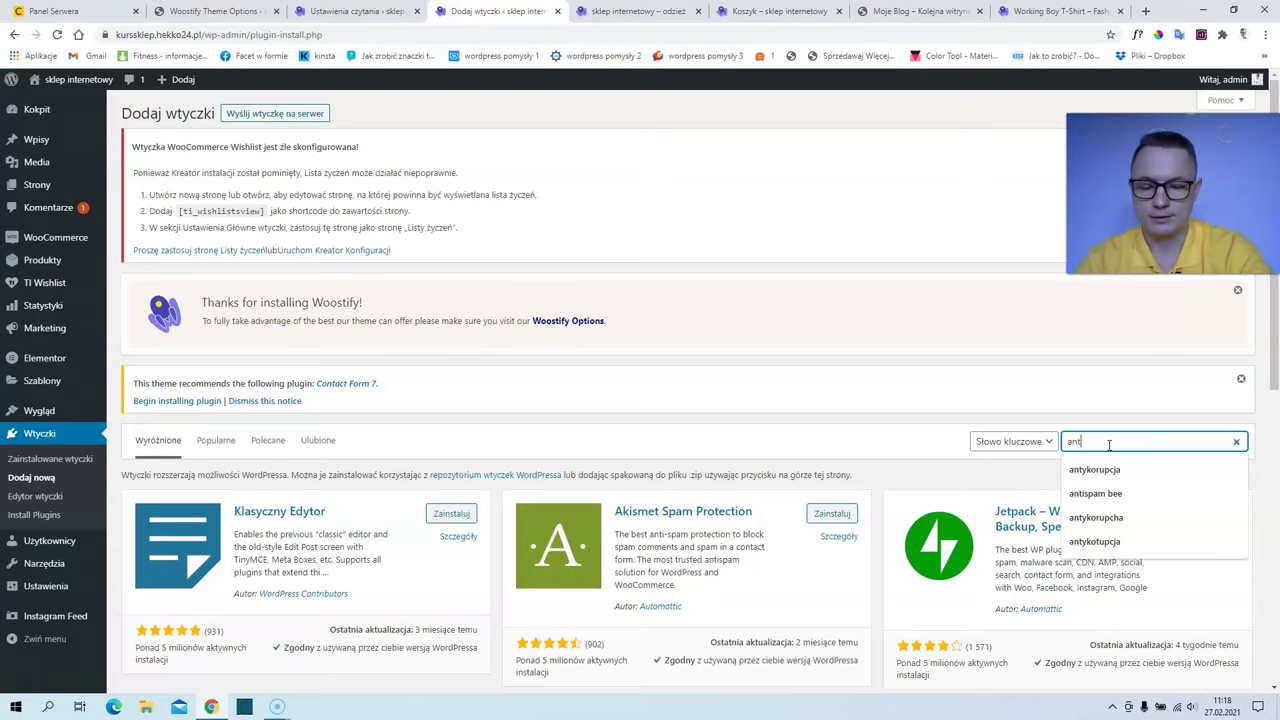
{"action": "type", "text": "ispam"}
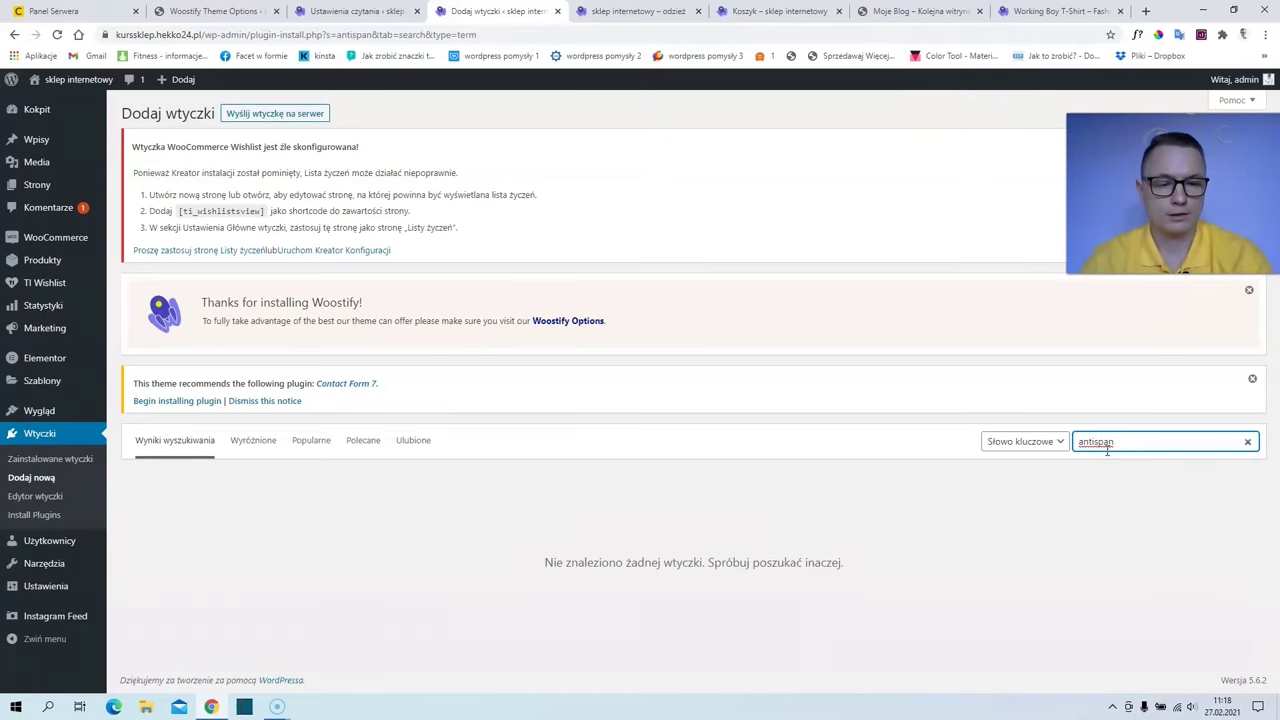
{"action": "key", "text": "BackSpace"}
{"action": "type", "text": "m"}
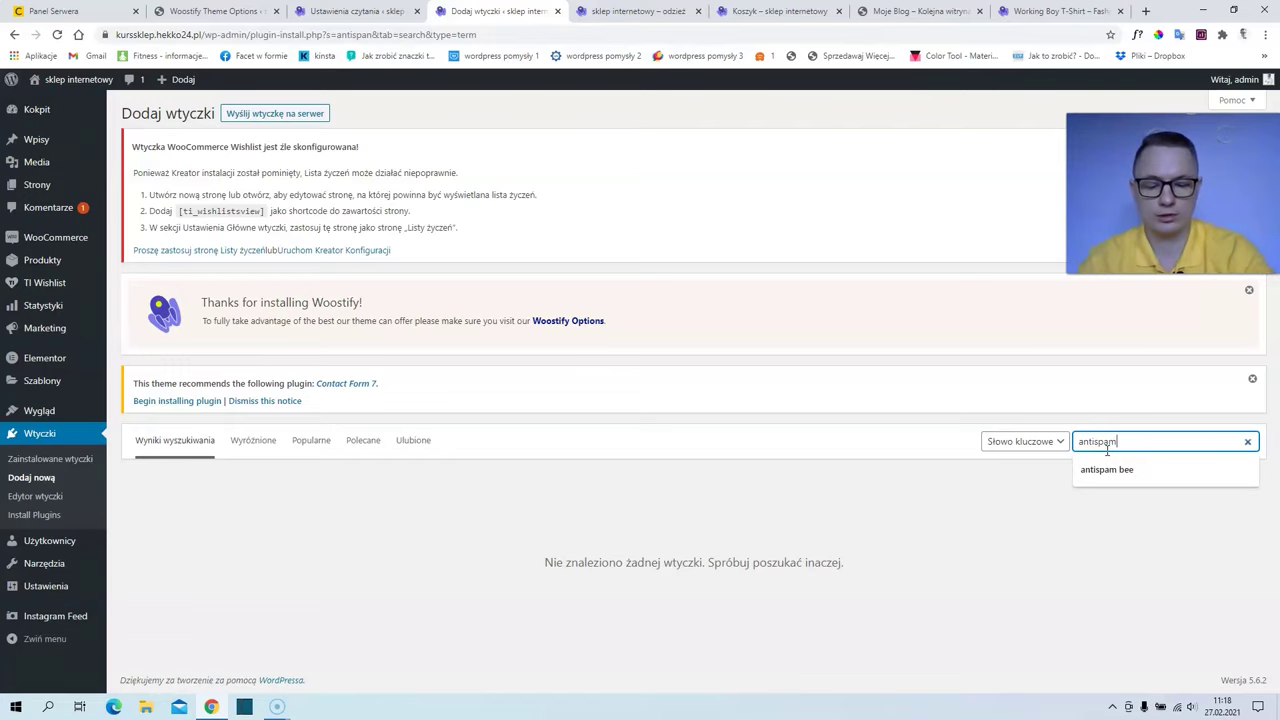
{"action": "type", "text": " bee"}
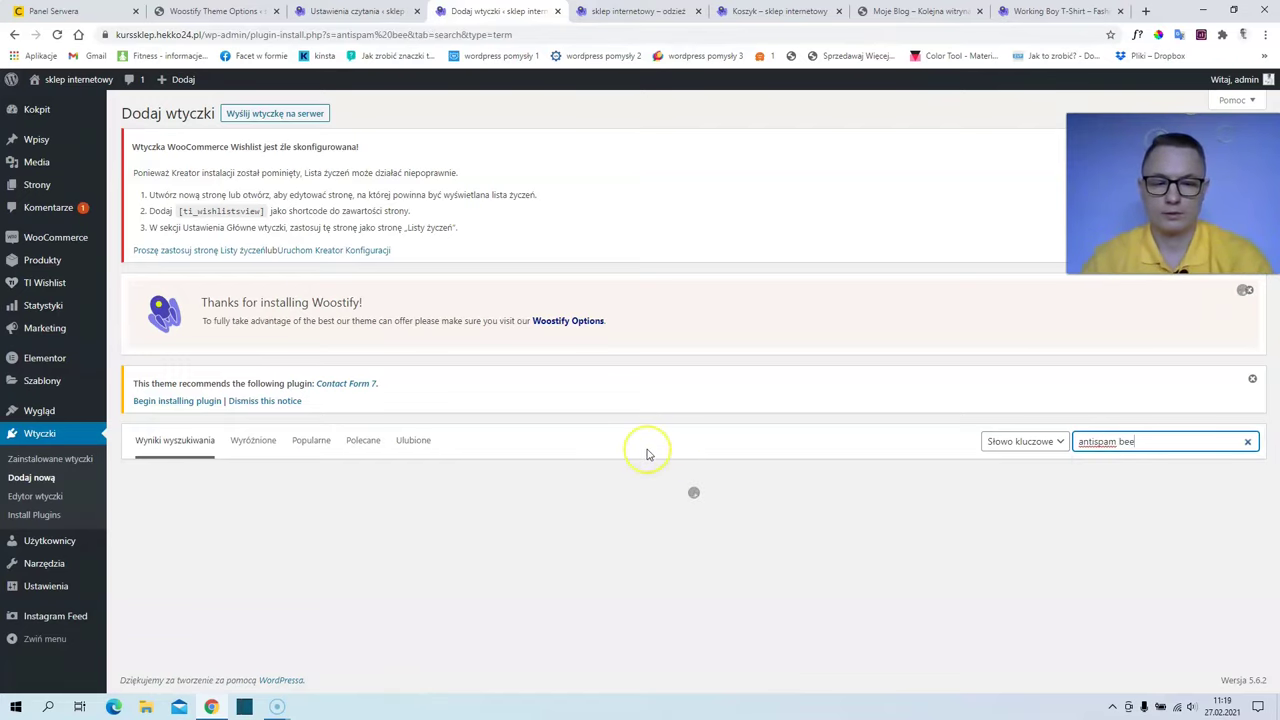
Install and activate the Antispam Bee plugin from the search results.
{"action": "scroll", "coordinate": [620, 445], "scroll_direction": "down", "scroll_amount": 2}
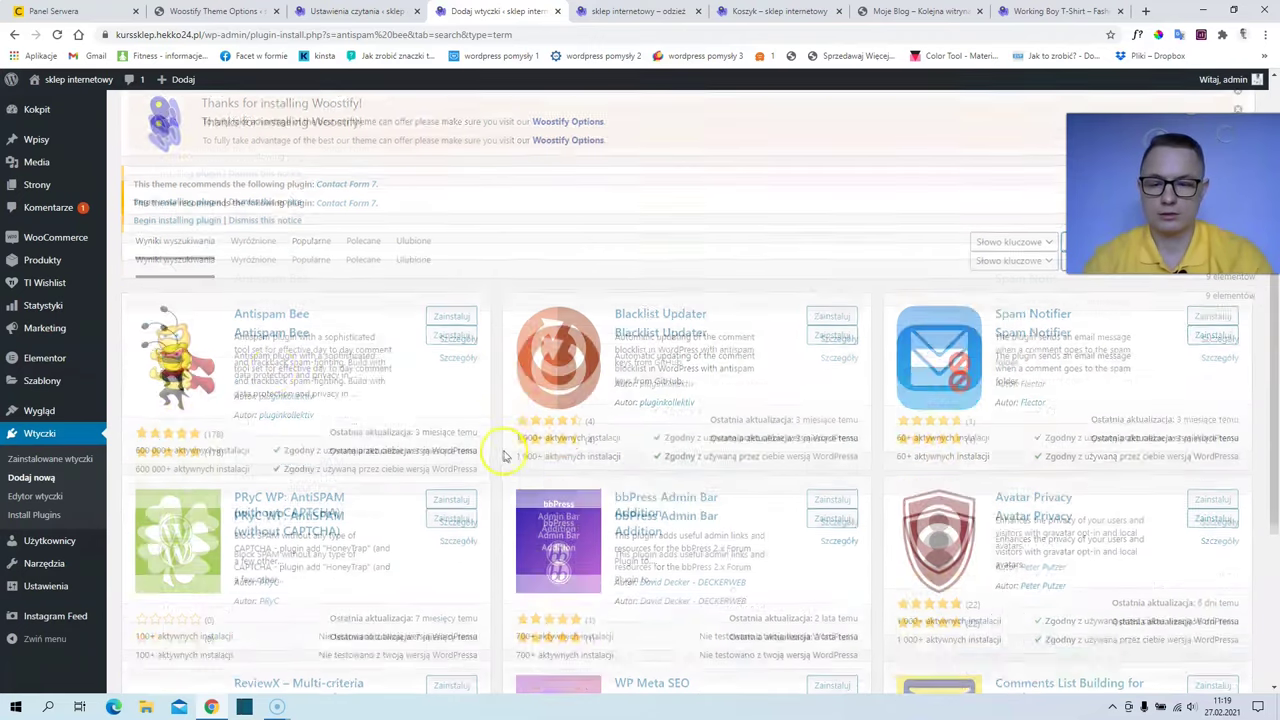
{"action": "left_click", "coordinate": [434, 316]}
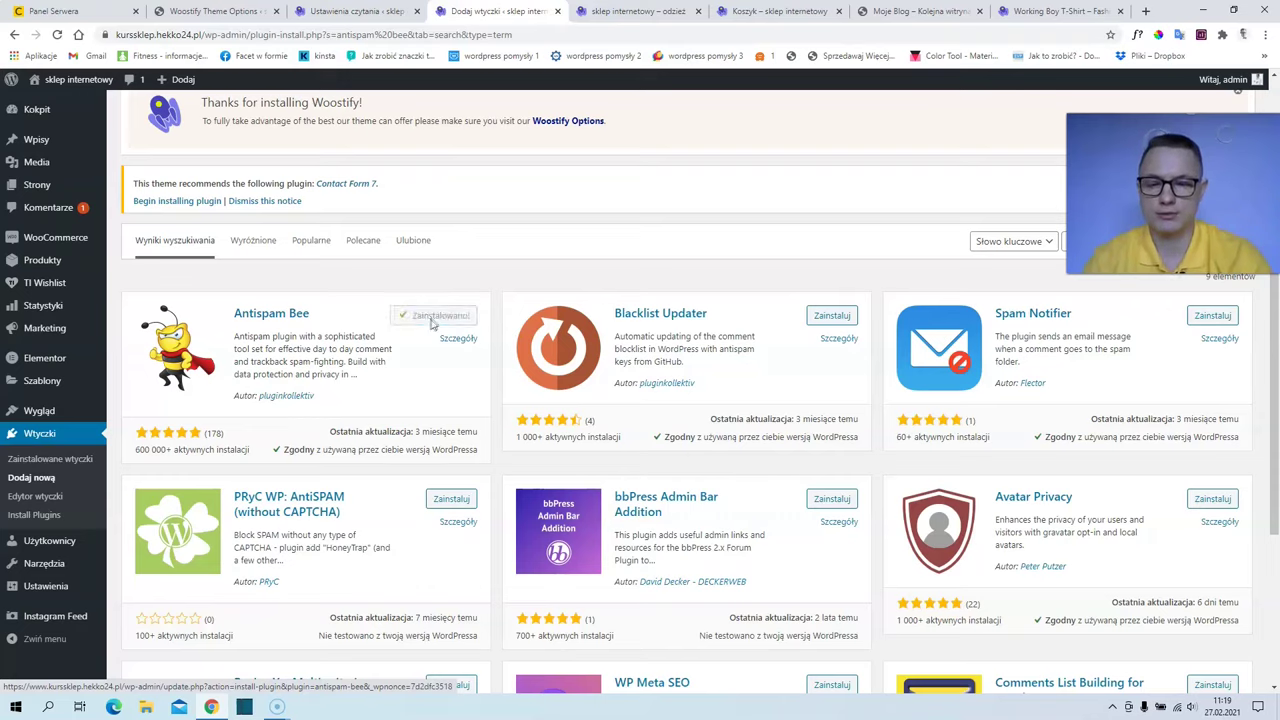
{"action": "left_click", "coordinate": [452, 318]}
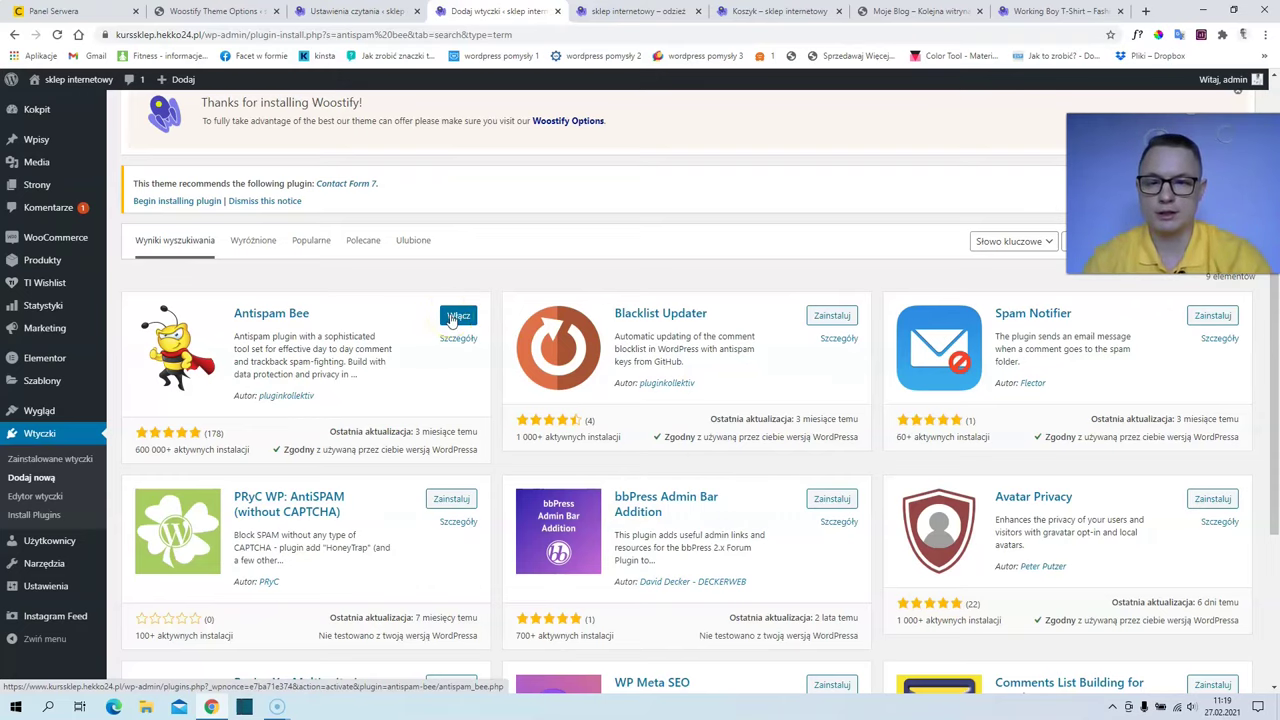
{"action": "left_click", "coordinate": [452, 318]}
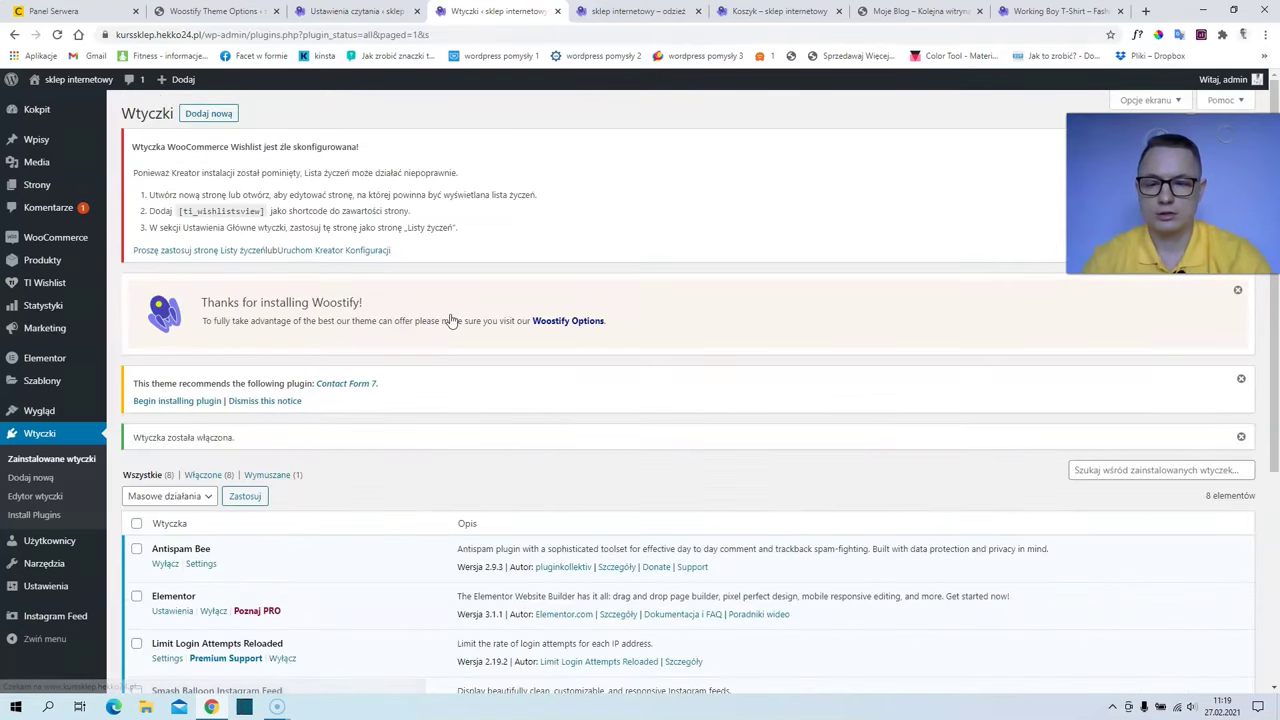
{"action": "scroll", "coordinate": [205, 437], "scroll_direction": "down", "scroll_amount": 3}
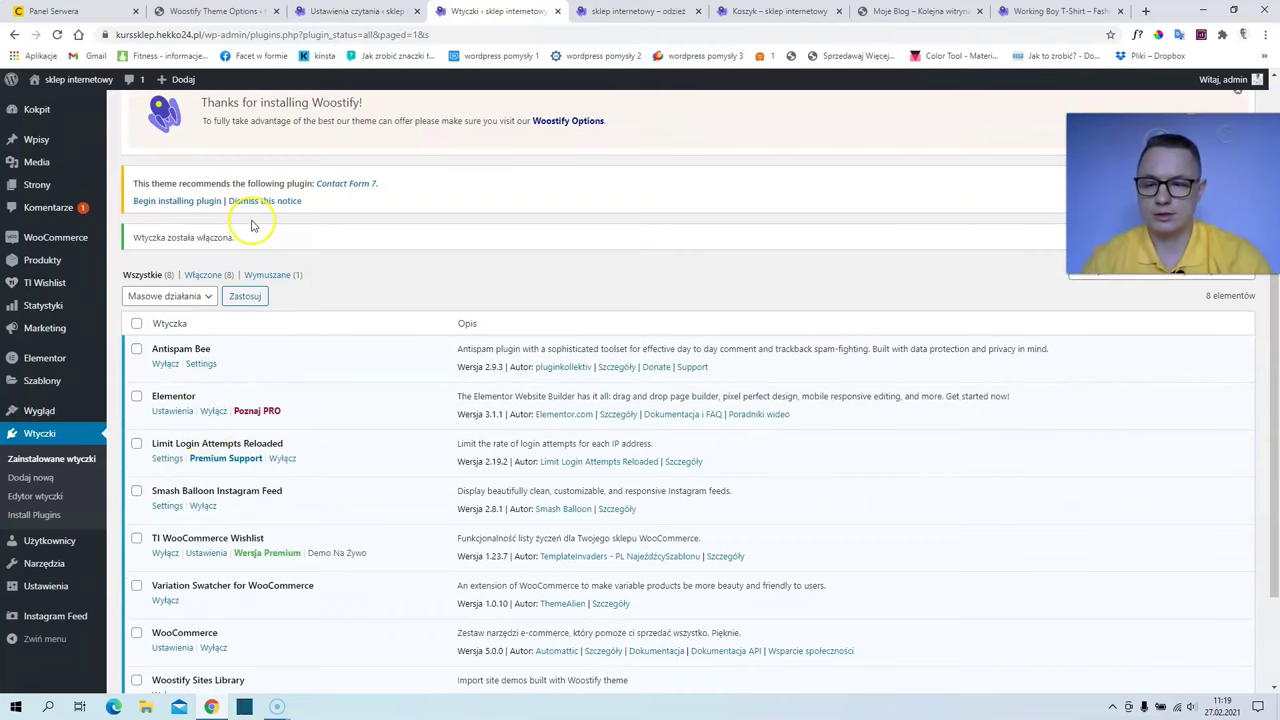
Search the plugin directory for robin, and install and activate the Robin image optimizer plugin.
{"action": "scroll", "coordinate": [266, 243], "scroll_direction": "up", "scroll_amount": 3}
{"action": "left_click", "coordinate": [203, 112]}
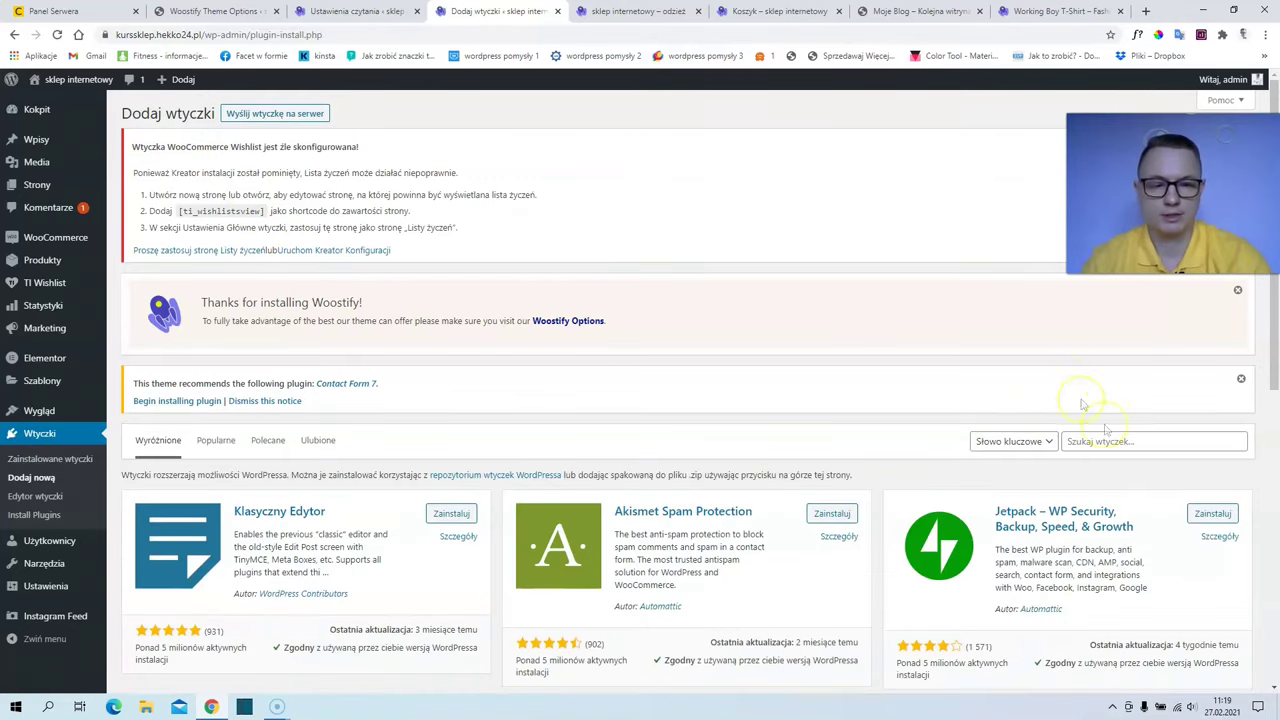
{"action": "left_click", "coordinate": [1098, 440]}
{"action": "type", "text": "rob"}
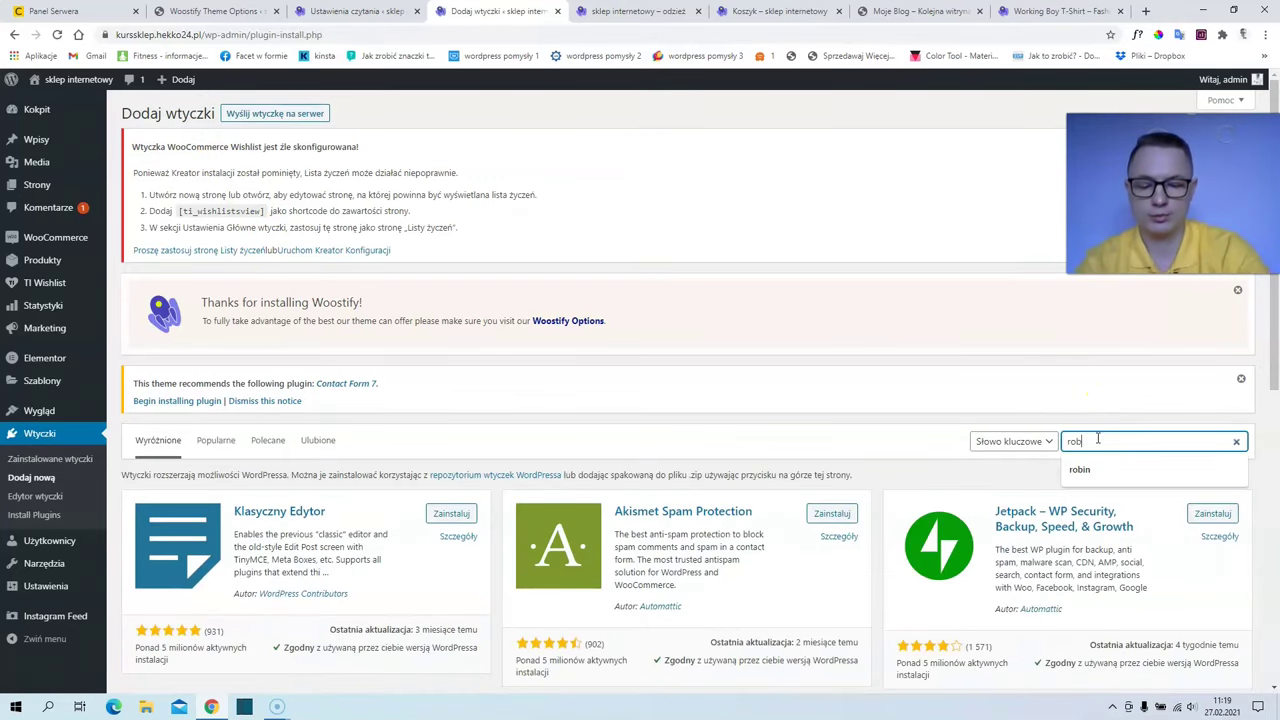
{"action": "type", "text": "in"}
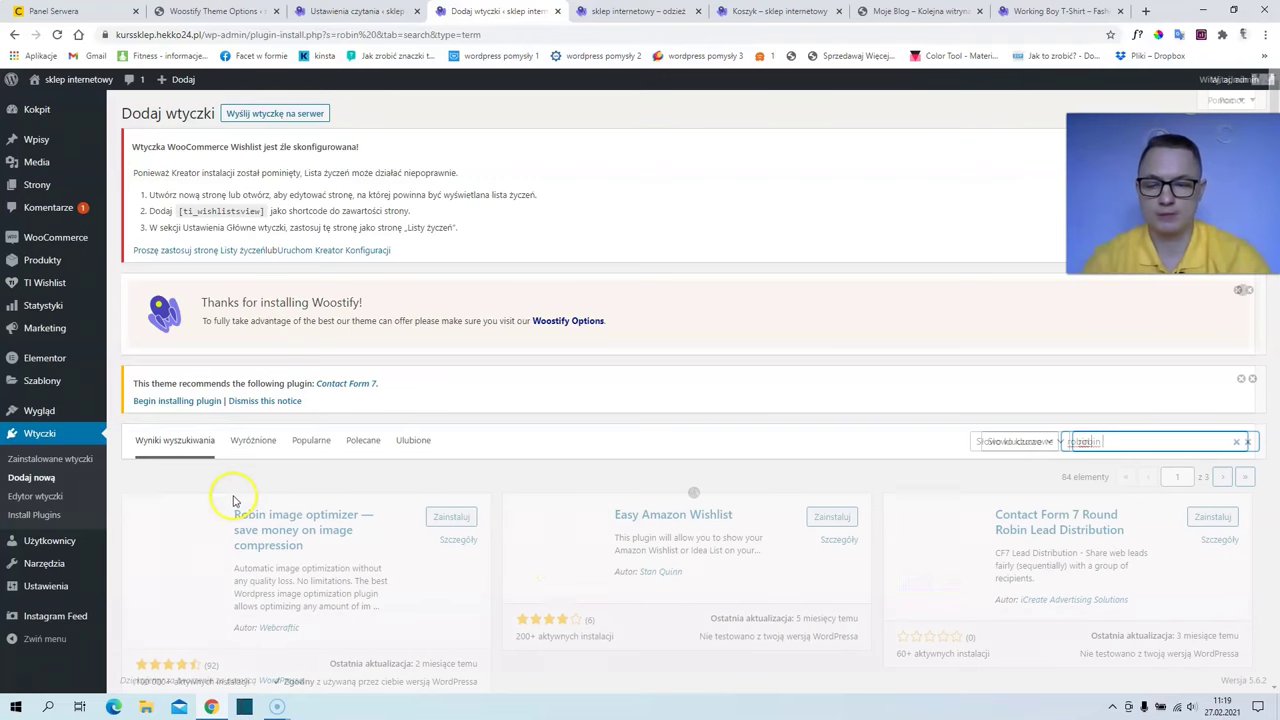
{"action": "scroll", "coordinate": [240, 513], "scroll_direction": "down", "scroll_amount": 3}
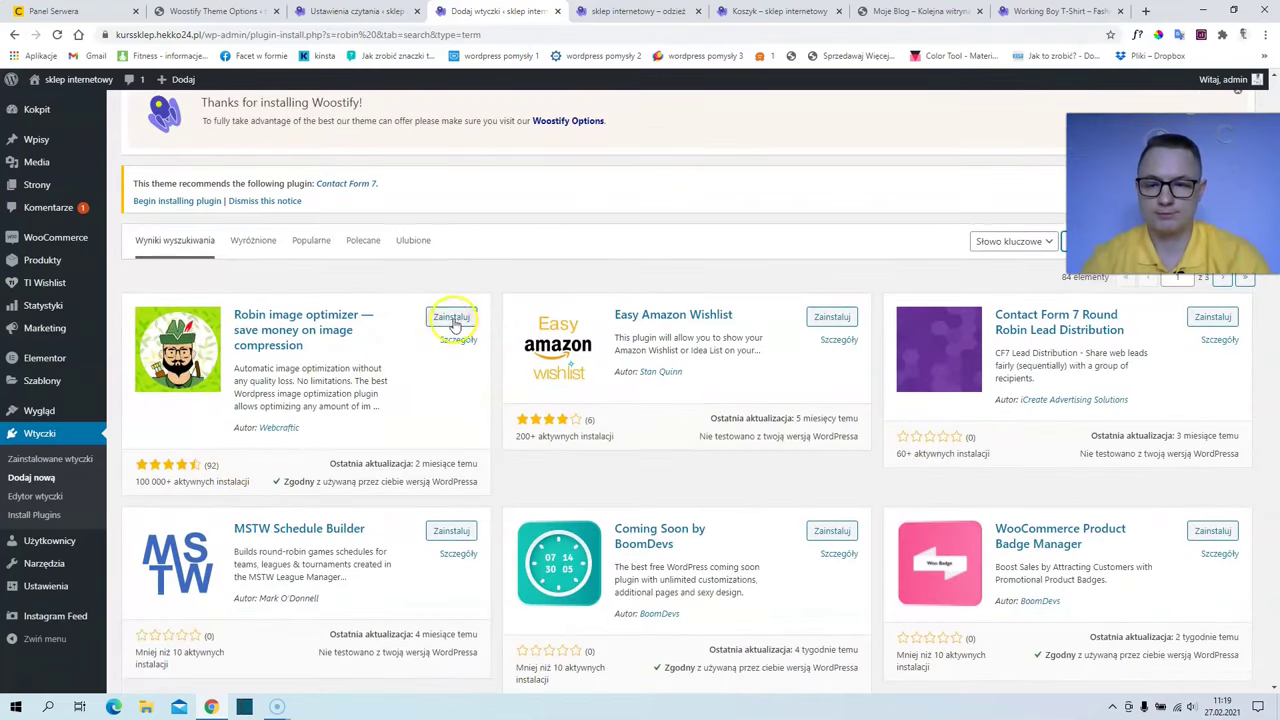
{"action": "left_click", "coordinate": [442, 317]}
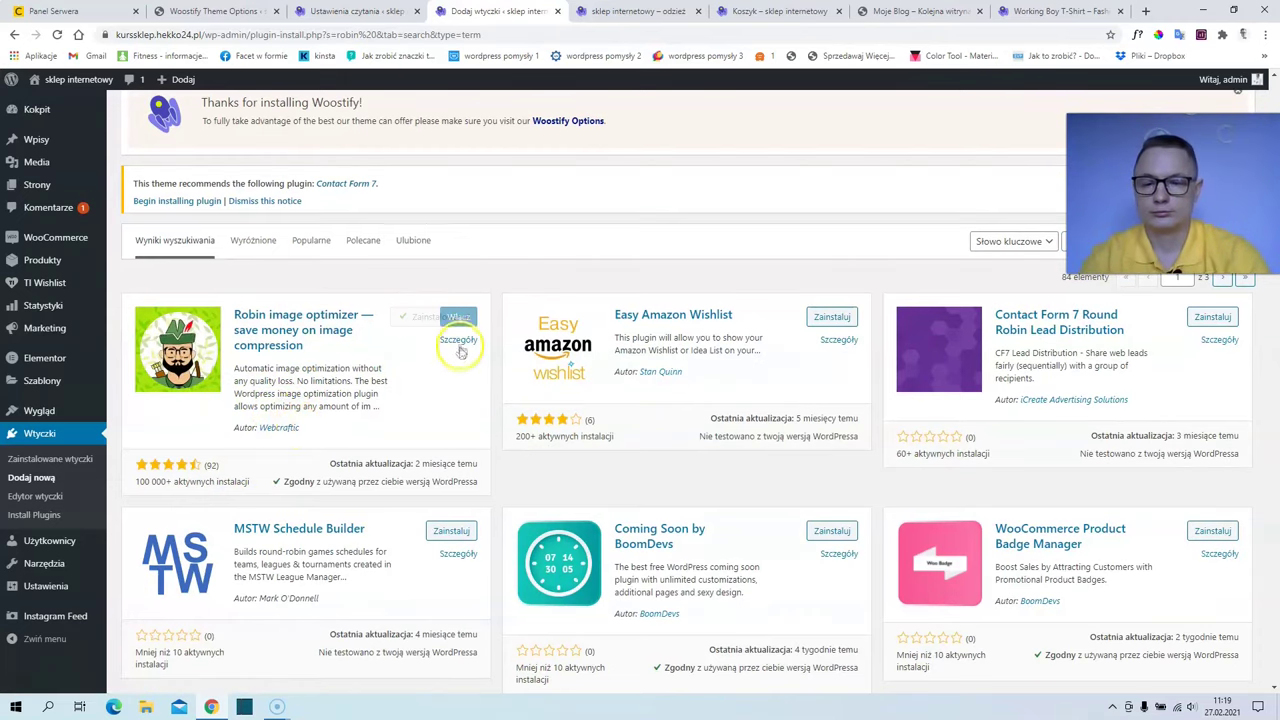
{"action": "left_click", "coordinate": [458, 317]}
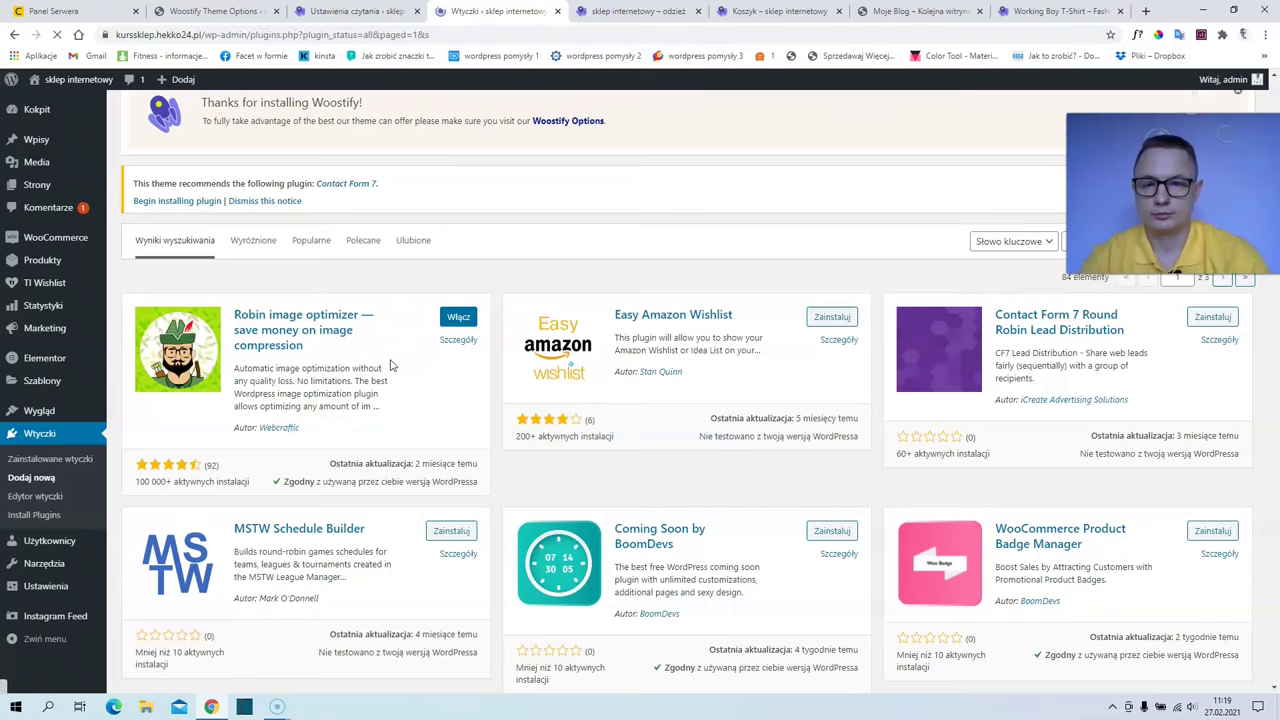
In Robin image optimizer's settings, set the compression mode to Lossy and turn on auto optimization on upload.
{"action": "scroll", "coordinate": [250, 420], "scroll_direction": "down", "scroll_amount": 4}
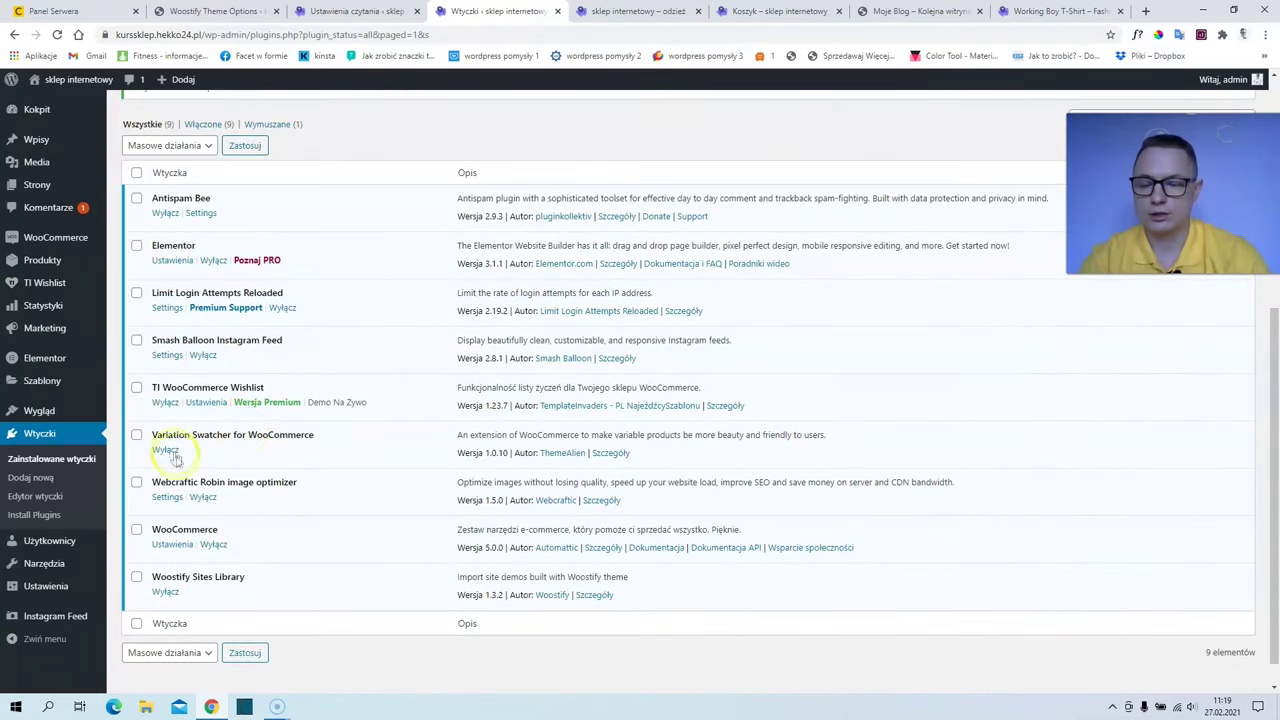
{"action": "left_click", "coordinate": [168, 498]}
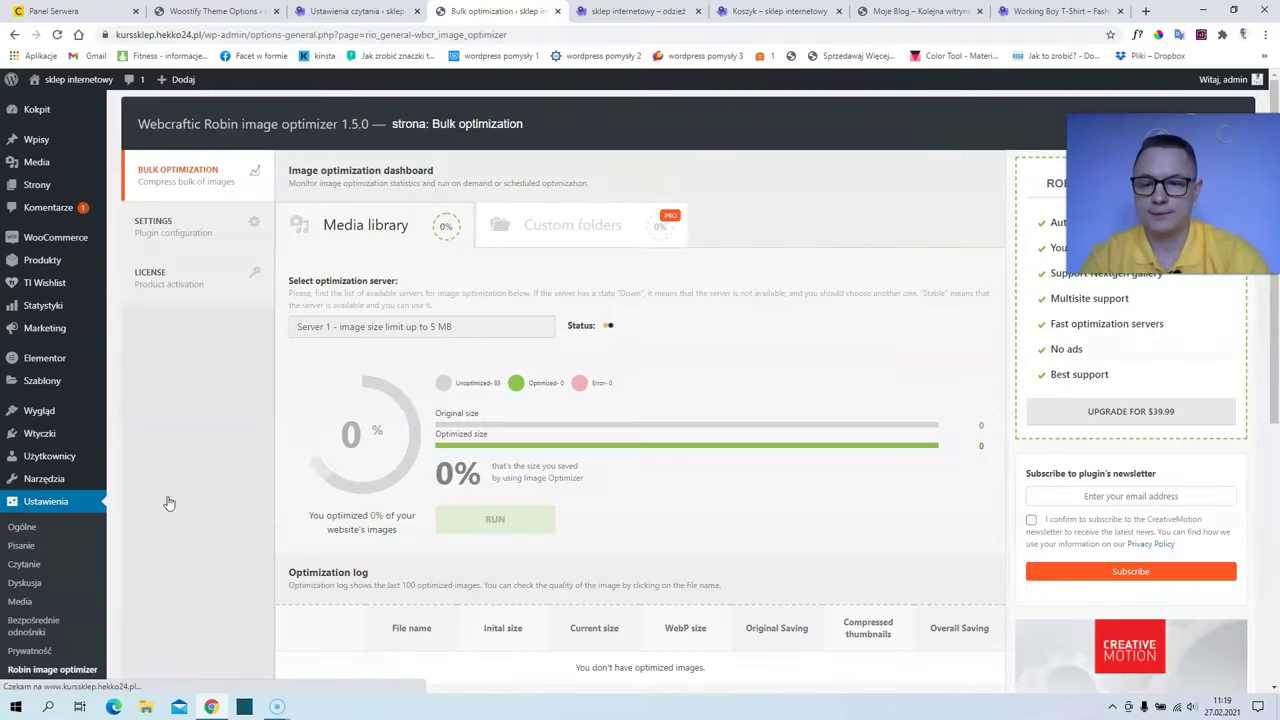
{"action": "left_click", "coordinate": [193, 226]}
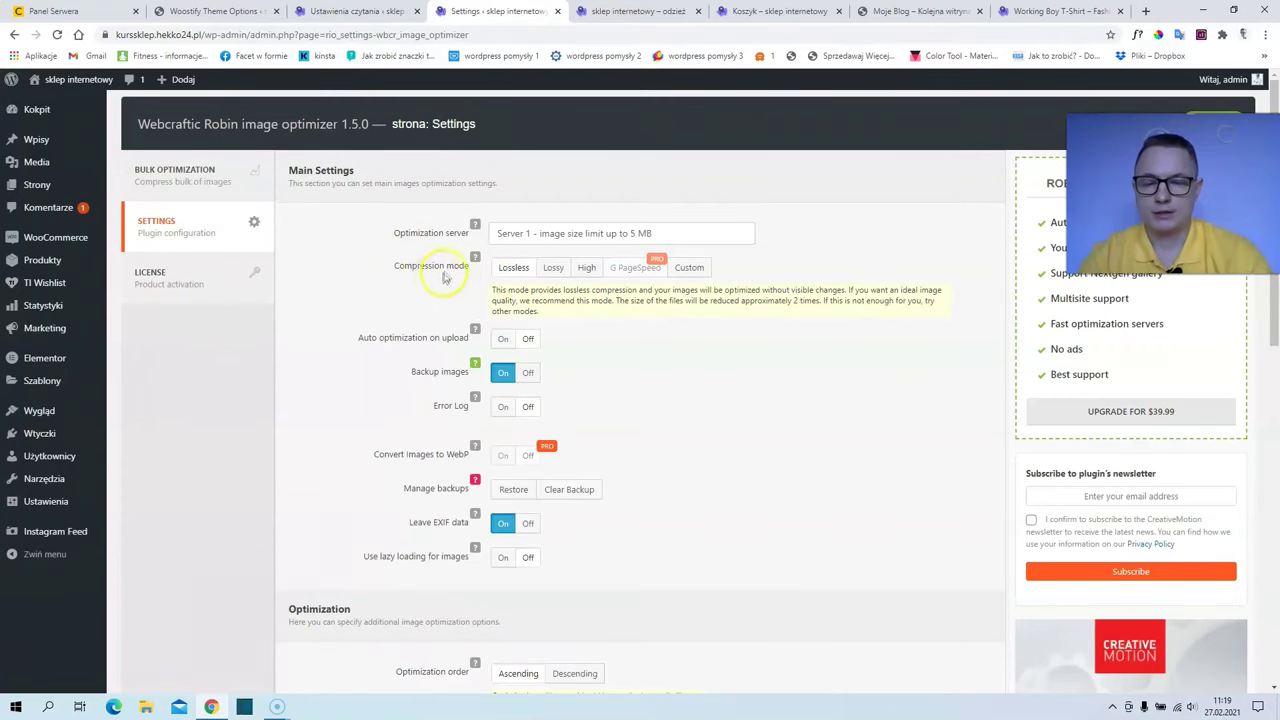
{"action": "left_click", "coordinate": [552, 268]}
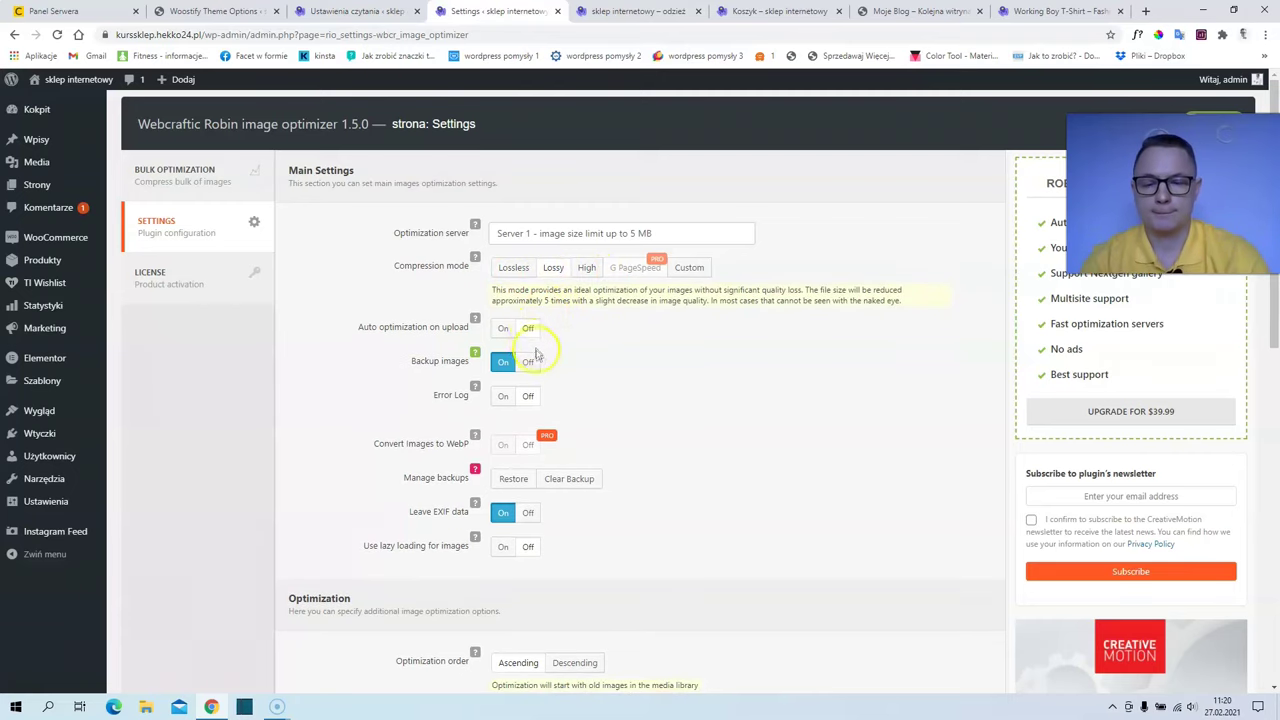
{"action": "scroll", "coordinate": [520, 330], "scroll_direction": "down", "scroll_amount": 1}
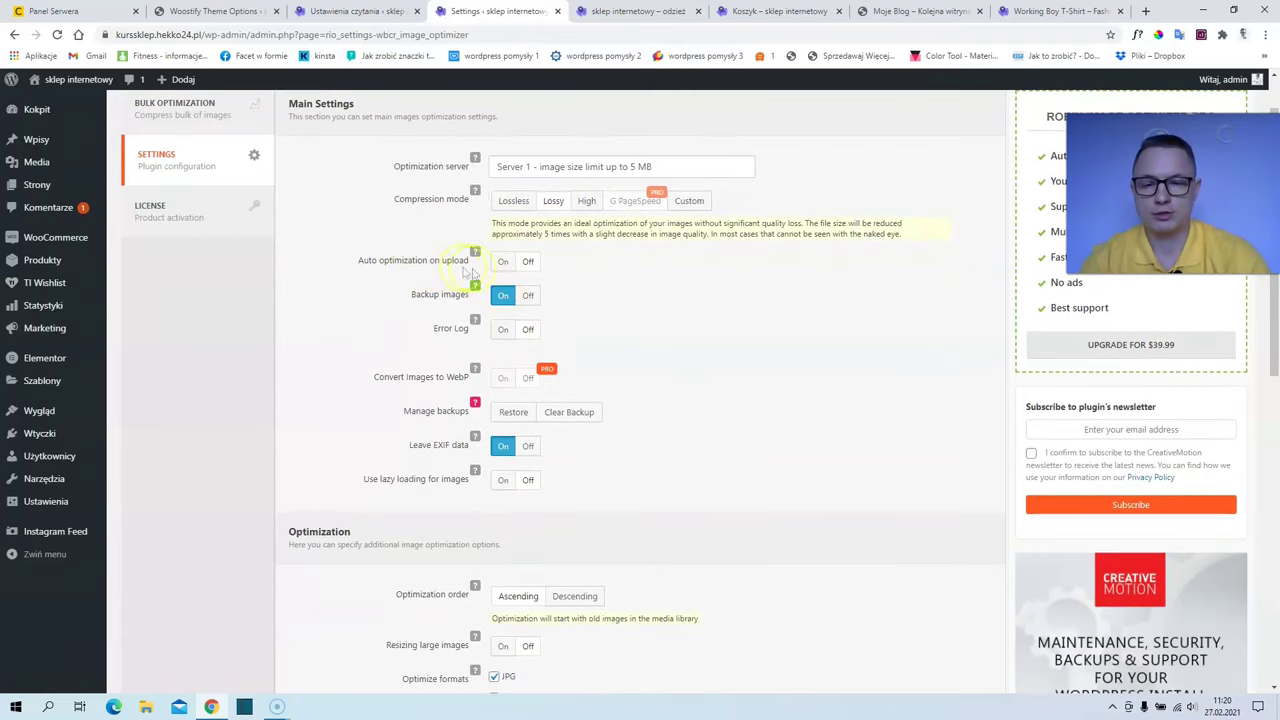
{"action": "left_click", "coordinate": [504, 263]}
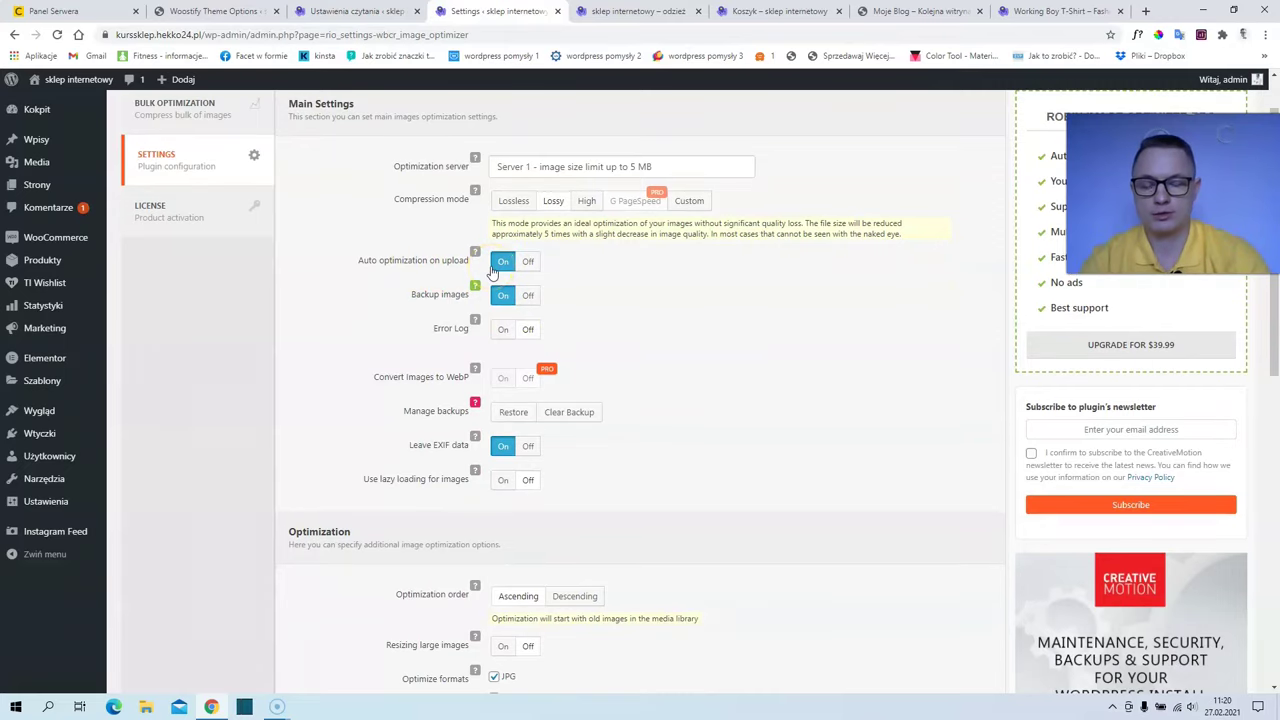
Enable resizing of large images in the optimization settings and set the maximum width to 1920 px.
{"action": "scroll", "coordinate": [525, 365], "scroll_direction": "down", "scroll_amount": 3}
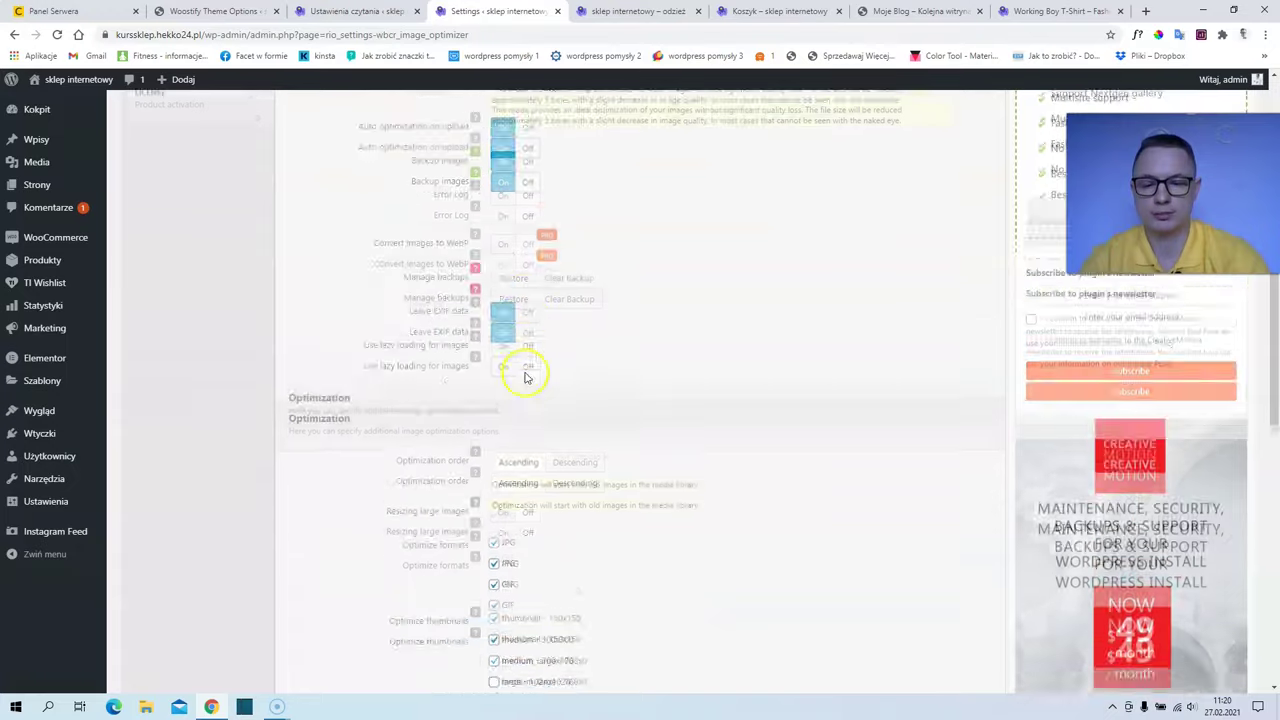
{"action": "scroll", "coordinate": [527, 378], "scroll_direction": "up", "scroll_amount": 2}
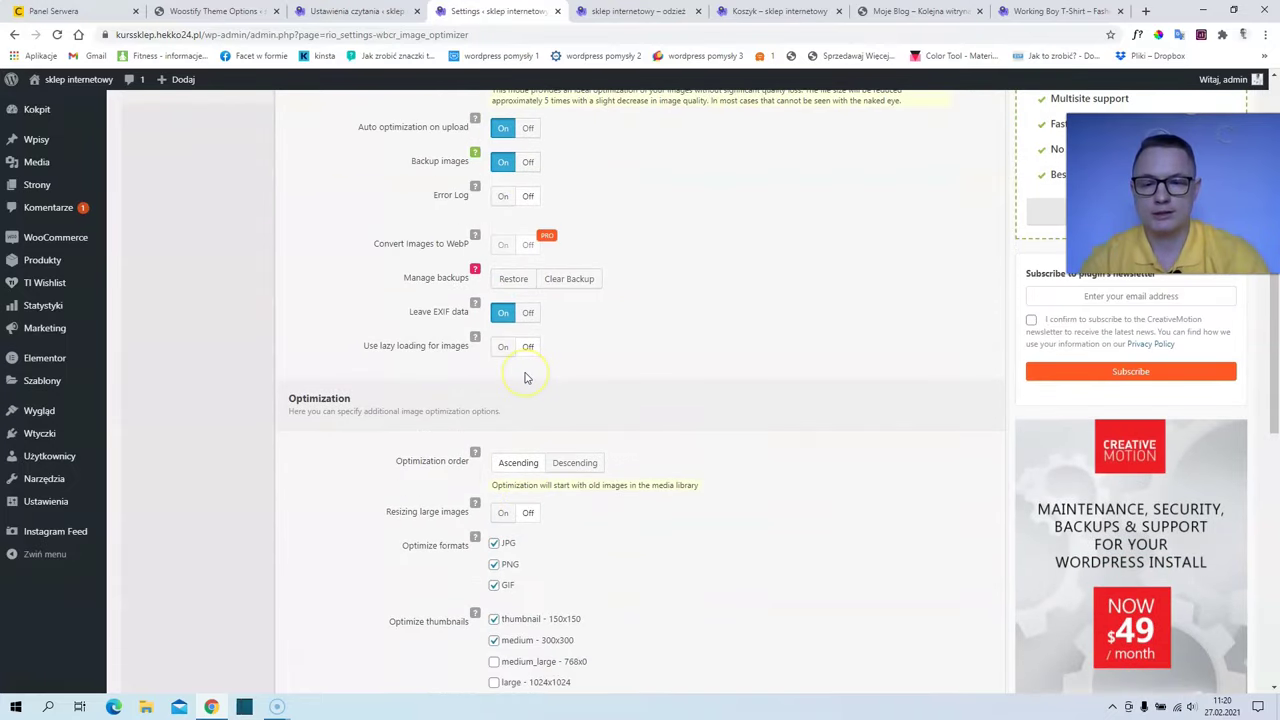
{"action": "scroll", "coordinate": [523, 374], "scroll_direction": "down", "scroll_amount": 2}
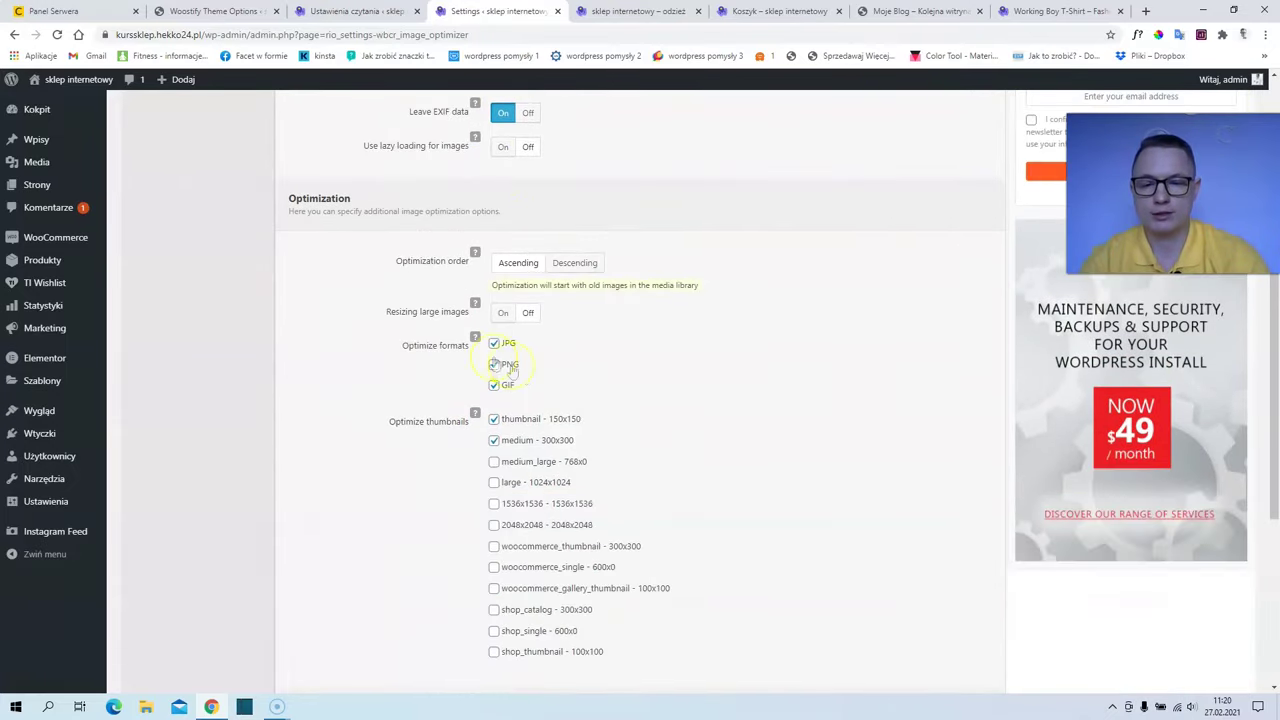
{"action": "left_click", "coordinate": [503, 314]}
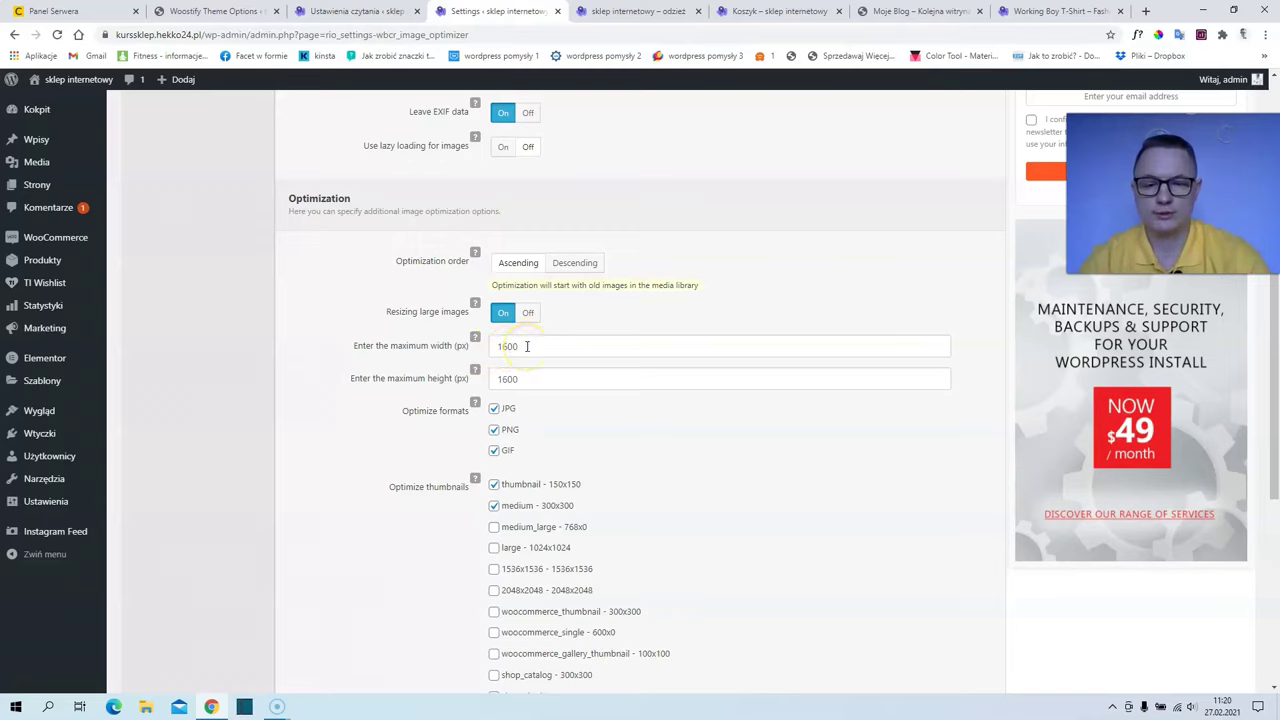
{"action": "left_click_drag", "start_coordinate": [527, 346], "coordinate": [480, 346]}
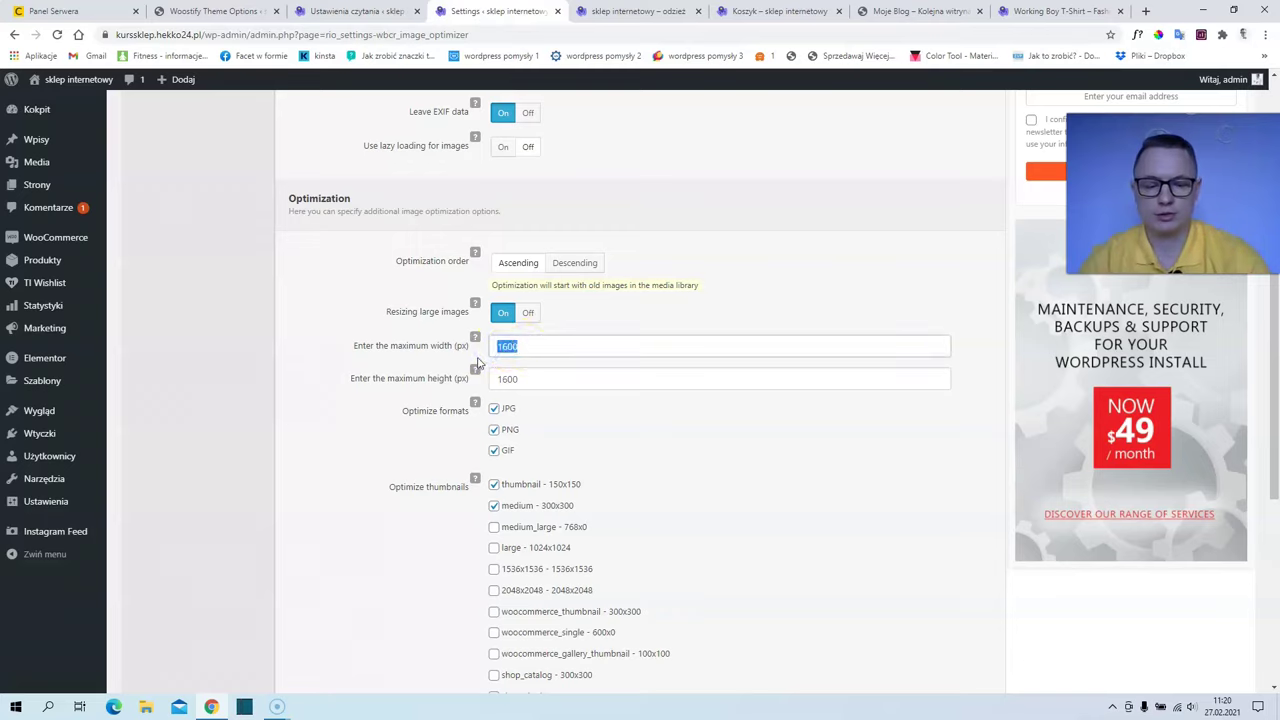
{"action": "type", "text": "1920"}
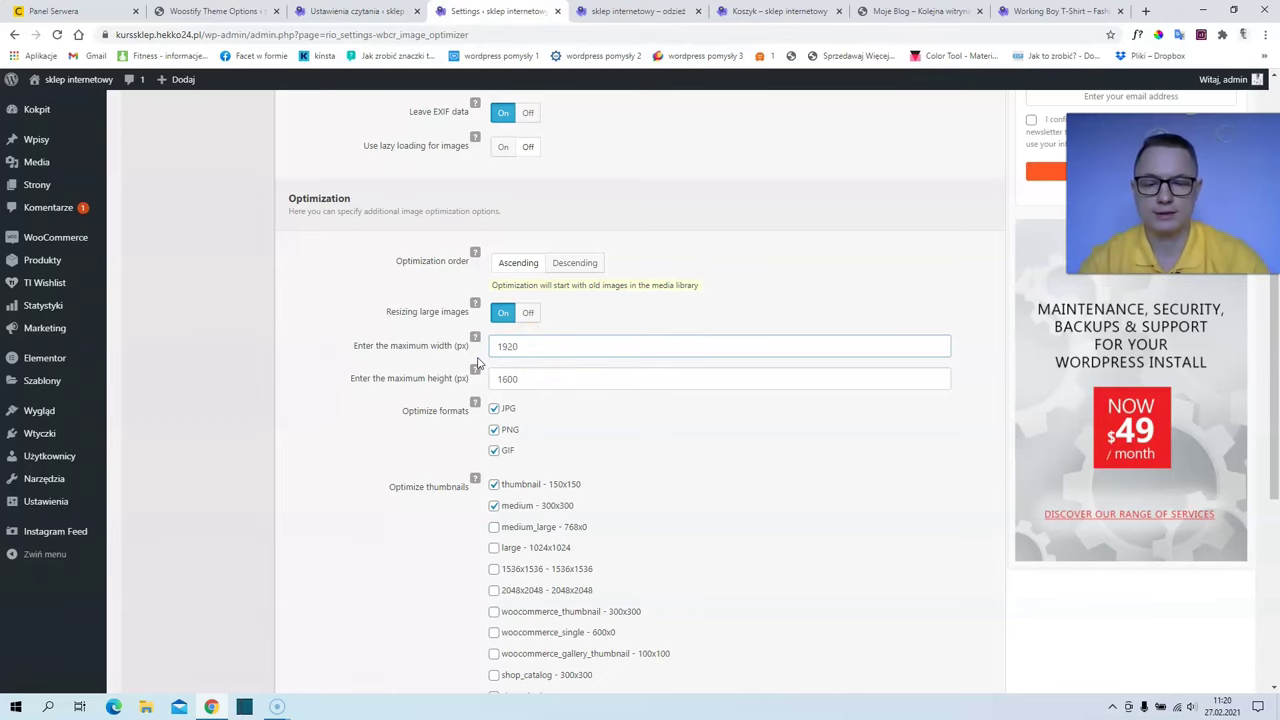
Include all remaining thumbnail sizes in the optimization, from medium_large through shop_thumbnail.
{"action": "scroll", "coordinate": [450, 350], "scroll_direction": "down", "scroll_amount": 2}
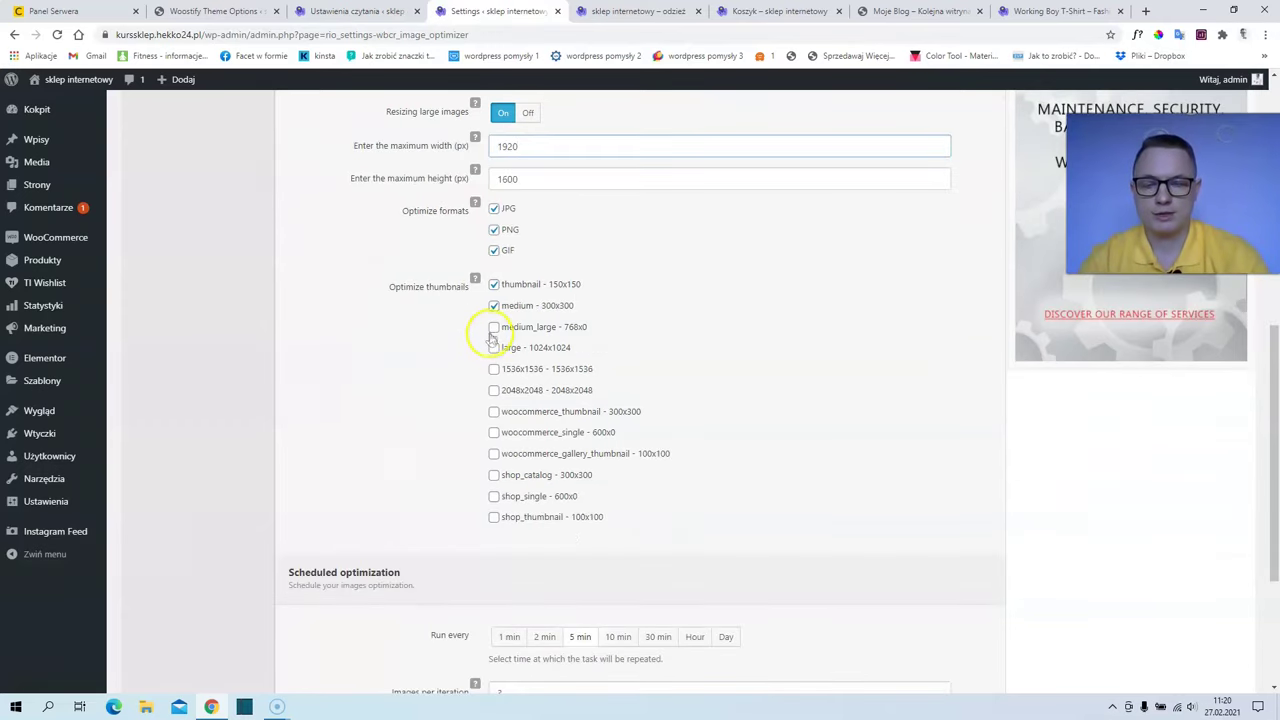
{"action": "left_click", "coordinate": [493, 328]}
{"action": "left_click", "coordinate": [494, 347]}
{"action": "left_click", "coordinate": [494, 369]}
{"action": "left_click", "coordinate": [494, 390]}
{"action": "left_click", "coordinate": [494, 411]}
{"action": "left_click", "coordinate": [494, 432]}
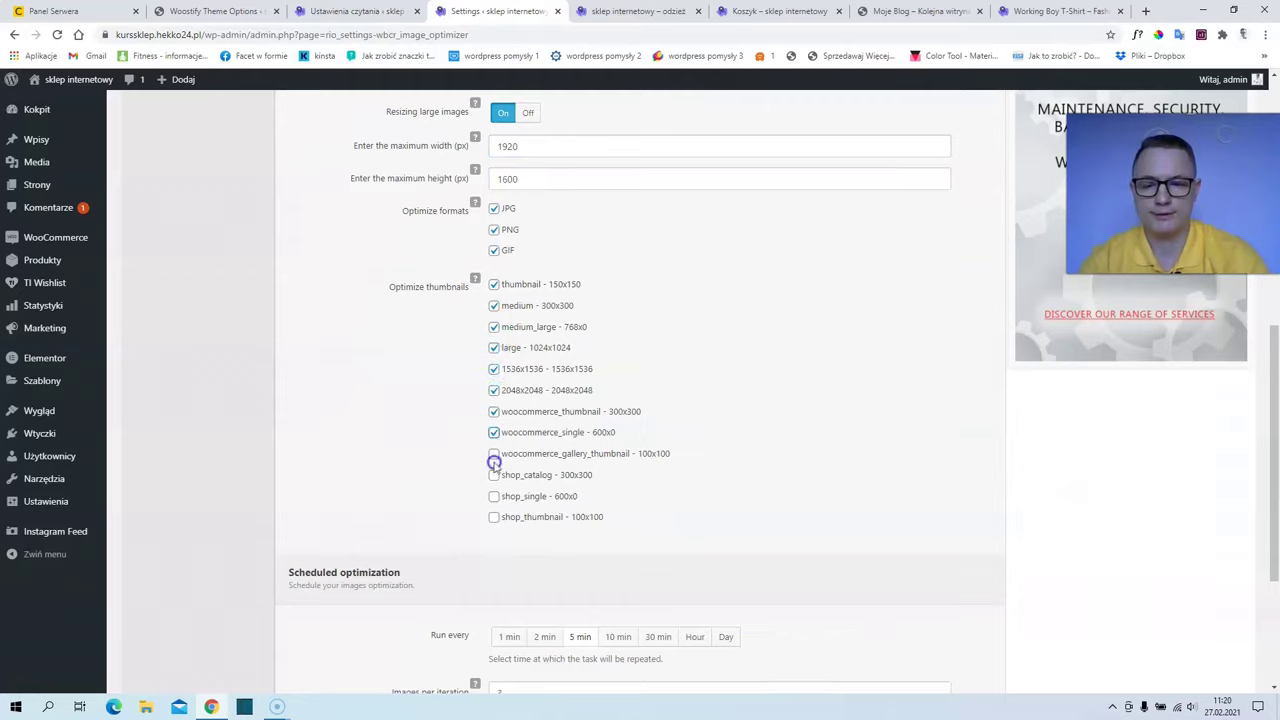
{"action": "left_click", "coordinate": [494, 454]}
{"action": "left_click", "coordinate": [494, 475]}
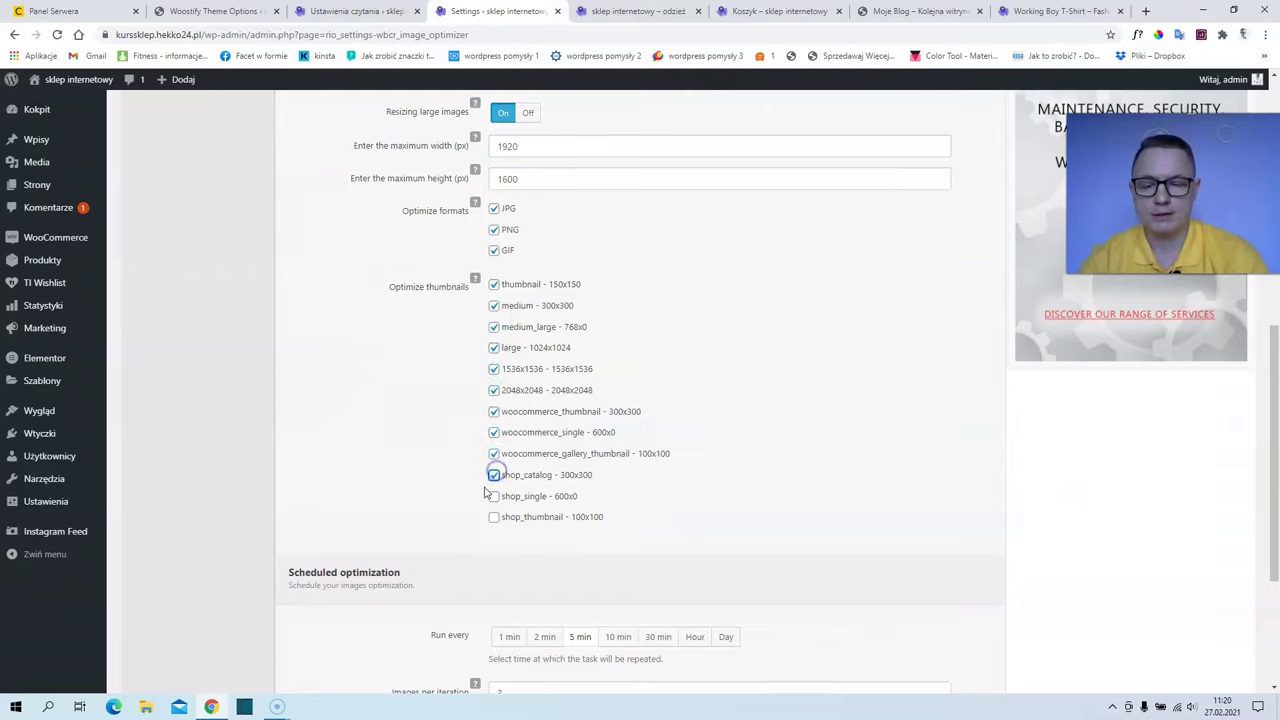
{"action": "left_click", "coordinate": [494, 496]}
{"action": "left_click", "coordinate": [494, 517]}
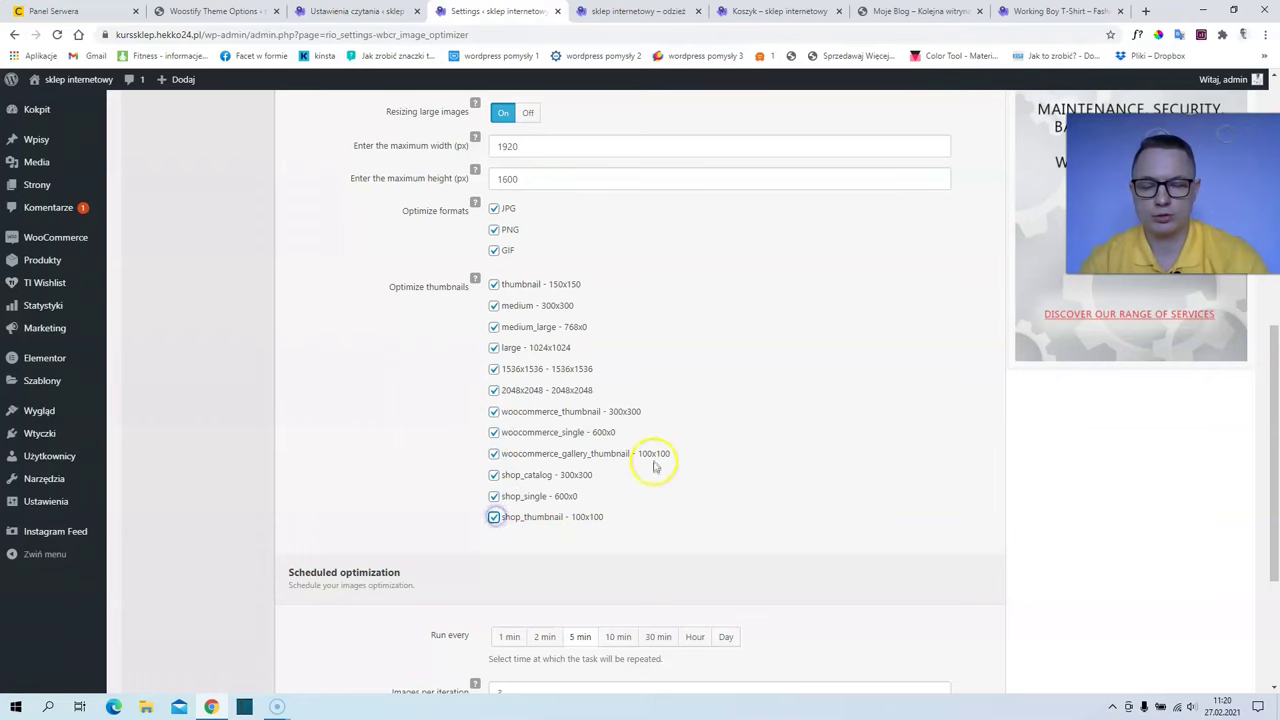
{"action": "scroll", "coordinate": [654, 461], "scroll_direction": "down", "scroll_amount": 2}
{"action": "scroll", "coordinate": [654, 461], "scroll_direction": "up", "scroll_amount": 10}
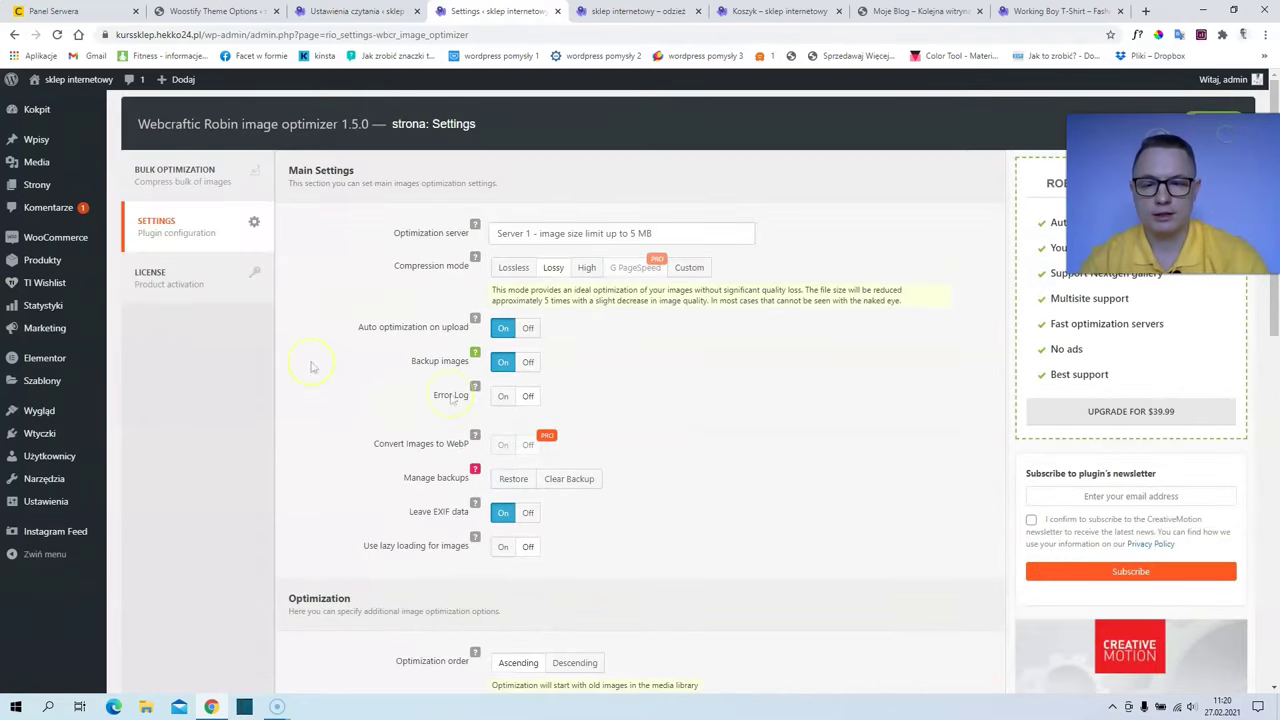
Save the Robin image optimizer settings and look over the list of installed plugins.
{"action": "left_click", "coordinate": [1220, 134]}
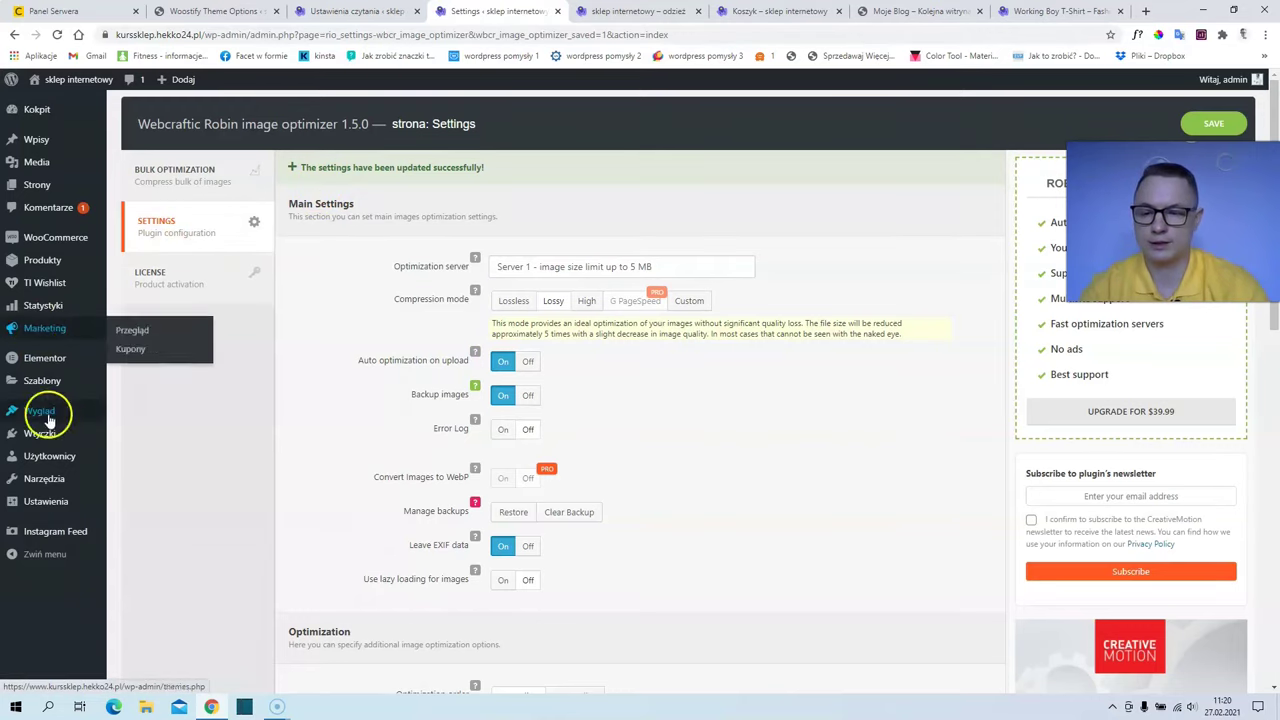
{"action": "mouse_move", "coordinate": [32, 431]}
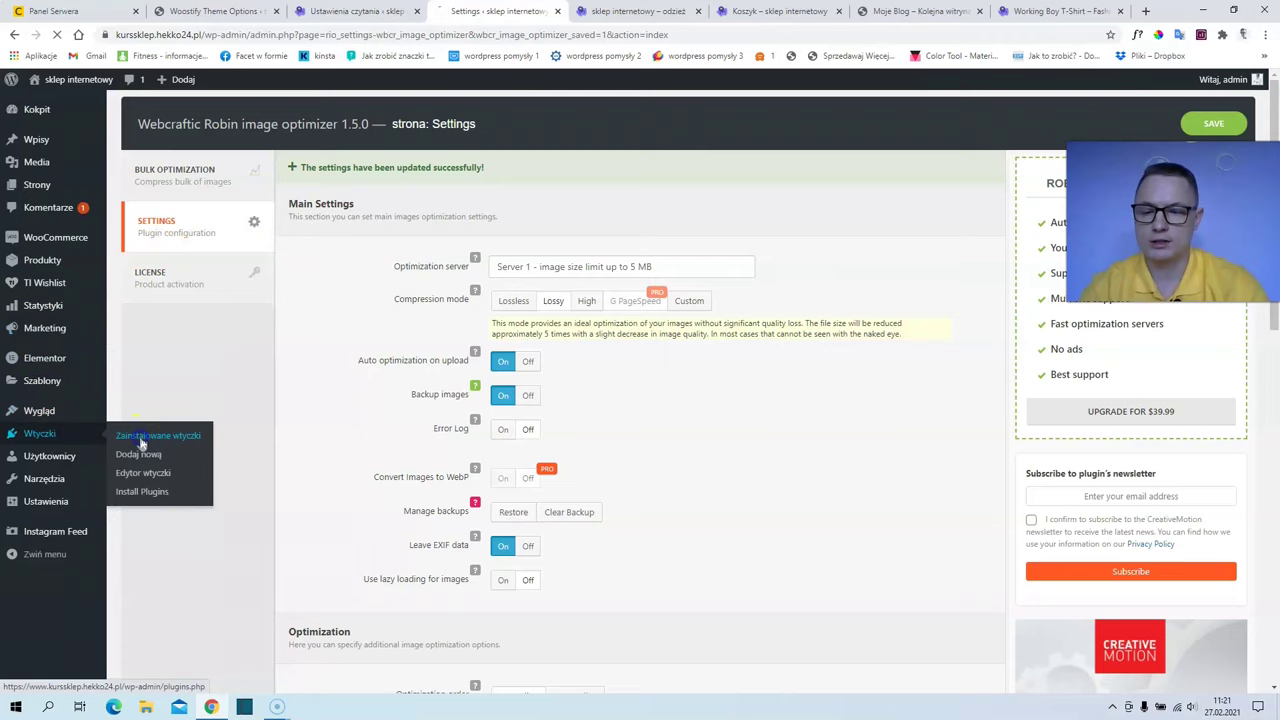
{"action": "left_click", "coordinate": [141, 437]}
{"action": "scroll", "coordinate": [139, 445], "scroll_direction": "down", "scroll_amount": 3}
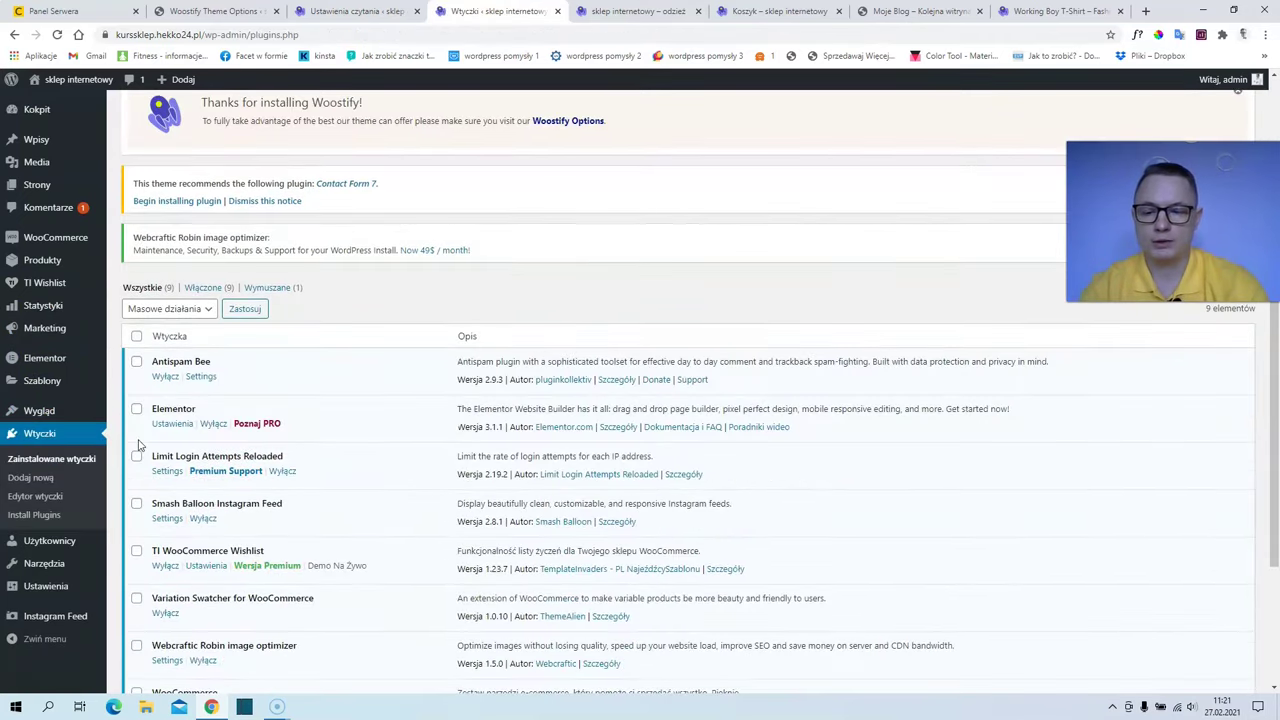
{"action": "scroll", "coordinate": [646, 360], "scroll_direction": "up", "scroll_amount": 2}
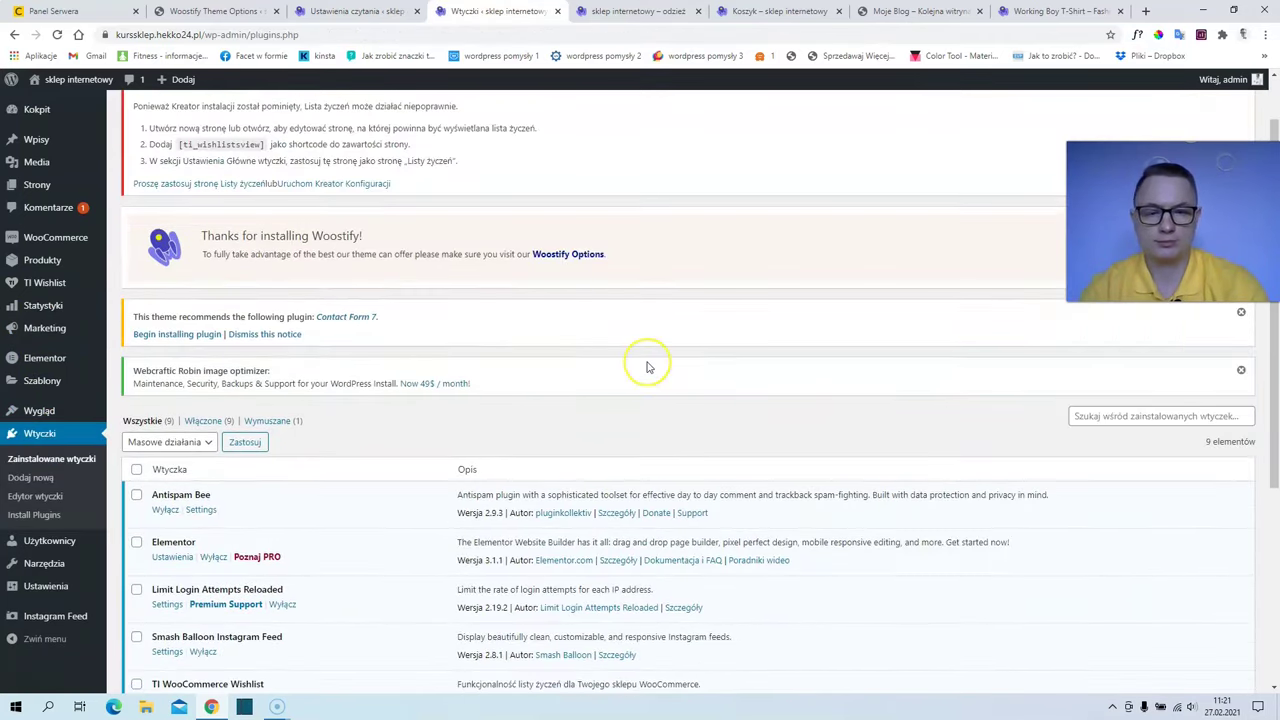
{"action": "scroll", "coordinate": [646, 367], "scroll_direction": "up", "scroll_amount": 1}
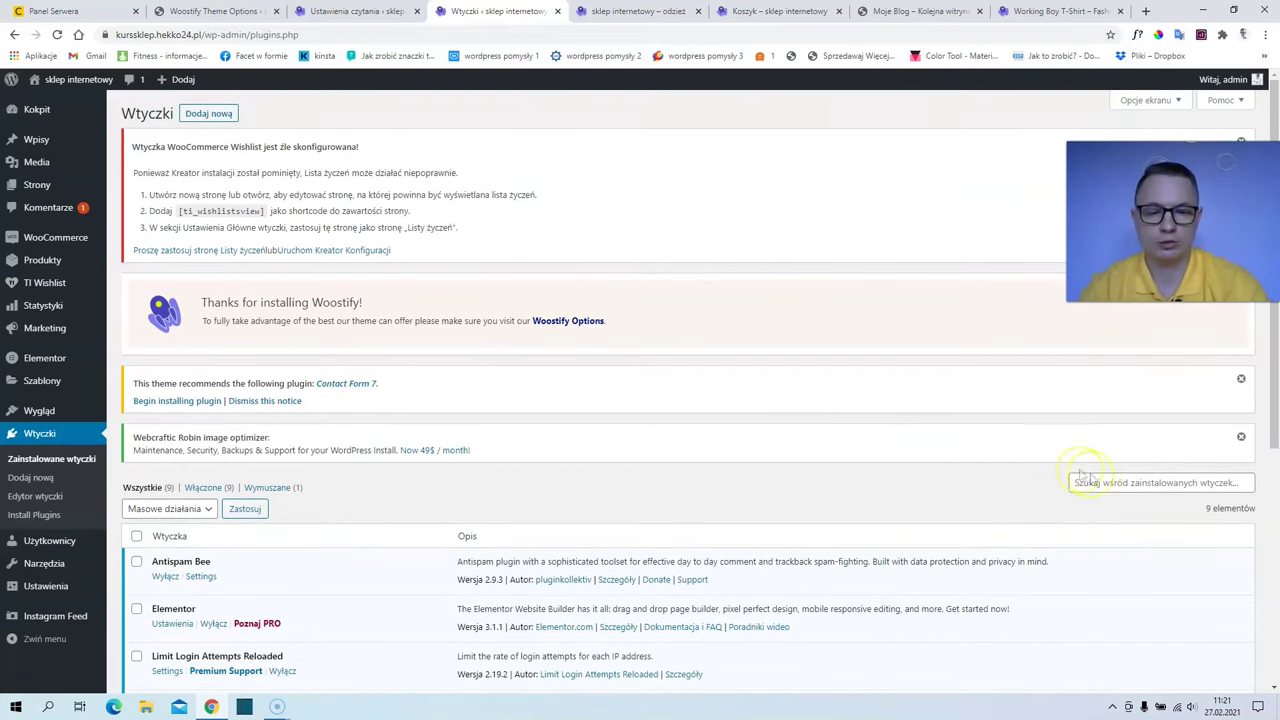
Search the plugin directory for cookie, and install and activate Cookie Notice & Compliance for GDPR / CCPA.
{"action": "left_click", "coordinate": [207, 115]}
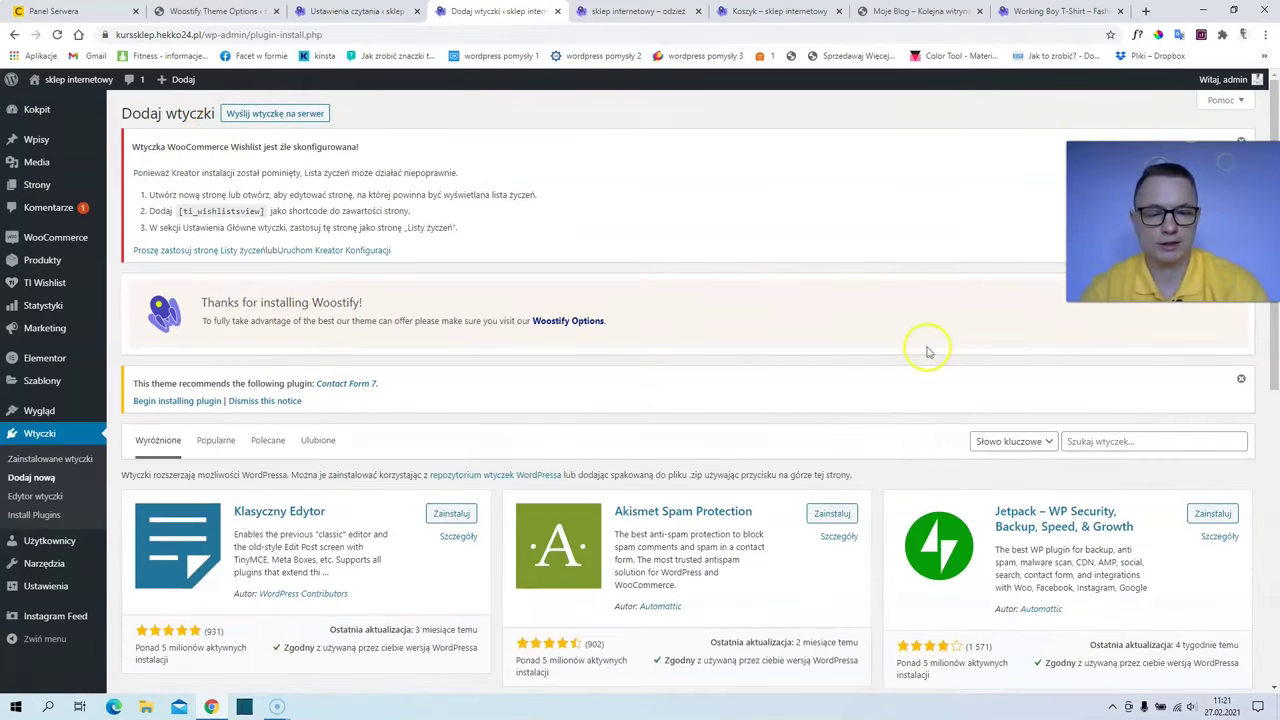
{"action": "left_click", "coordinate": [1124, 440]}
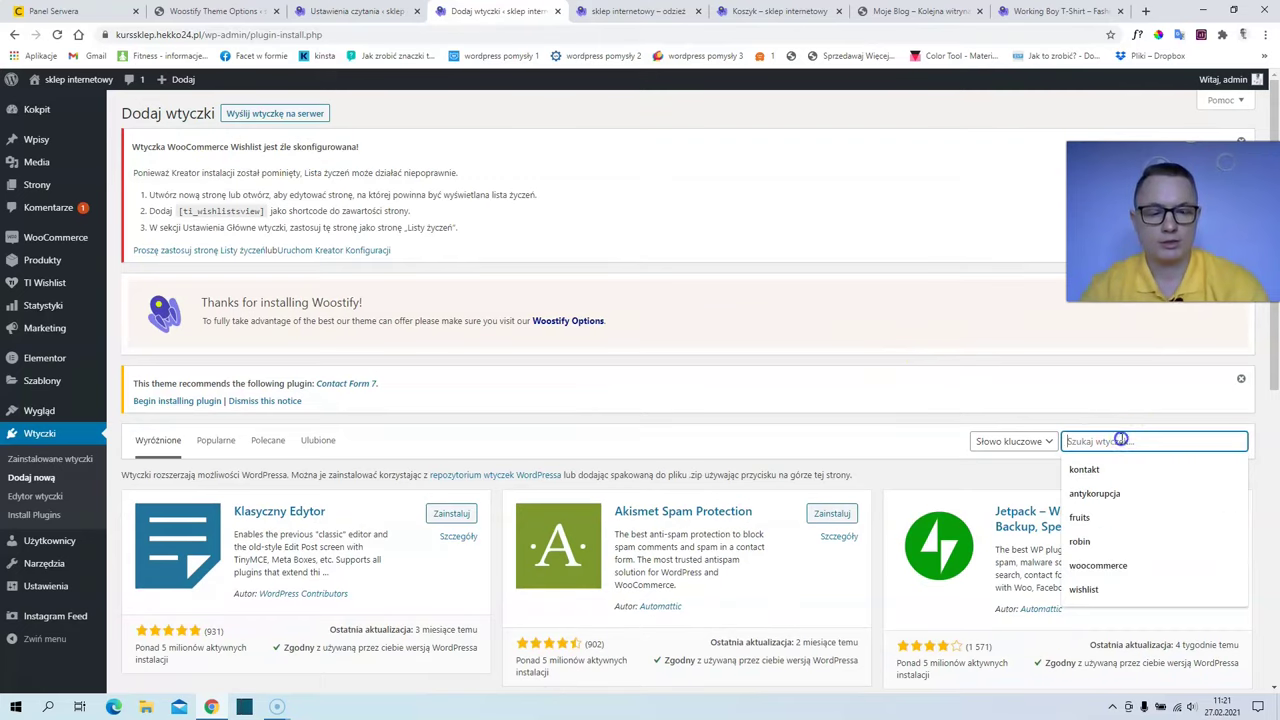
{"action": "type", "text": "cookie"}
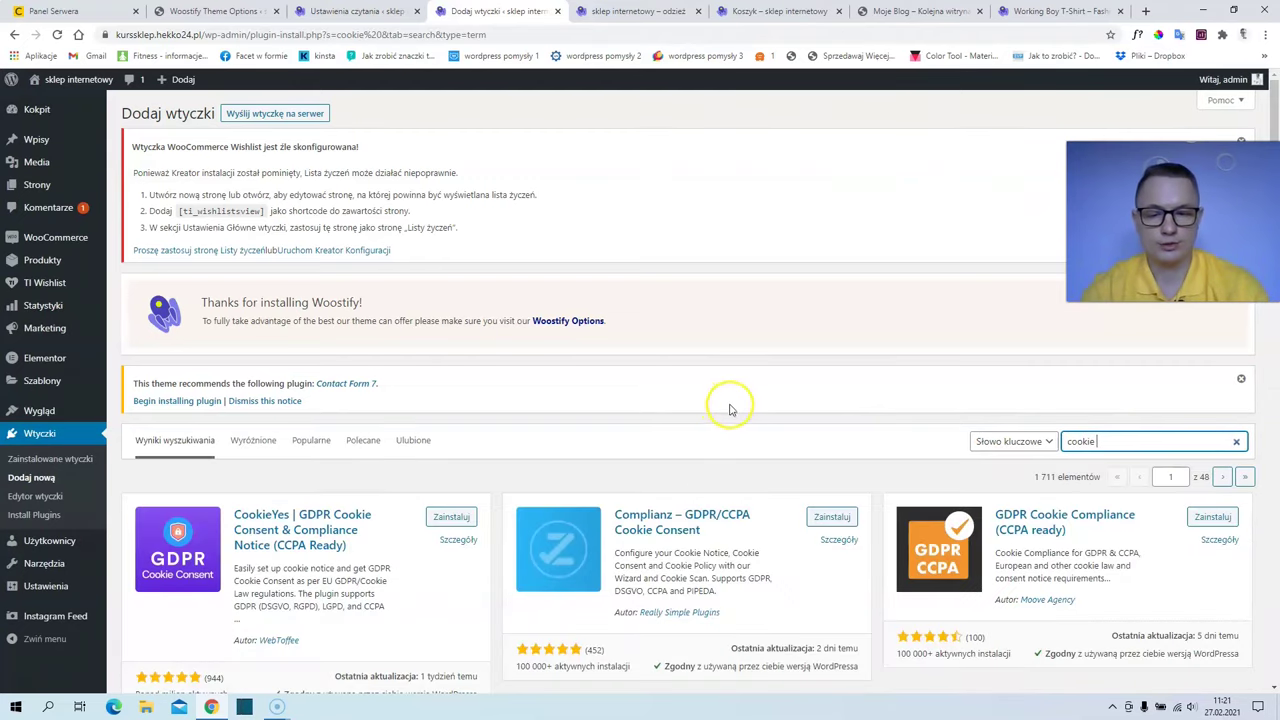
{"action": "scroll", "coordinate": [730, 408], "scroll_direction": "down", "scroll_amount": 2}
{"action": "scroll", "coordinate": [730, 415], "scroll_direction": "down", "scroll_amount": 2}
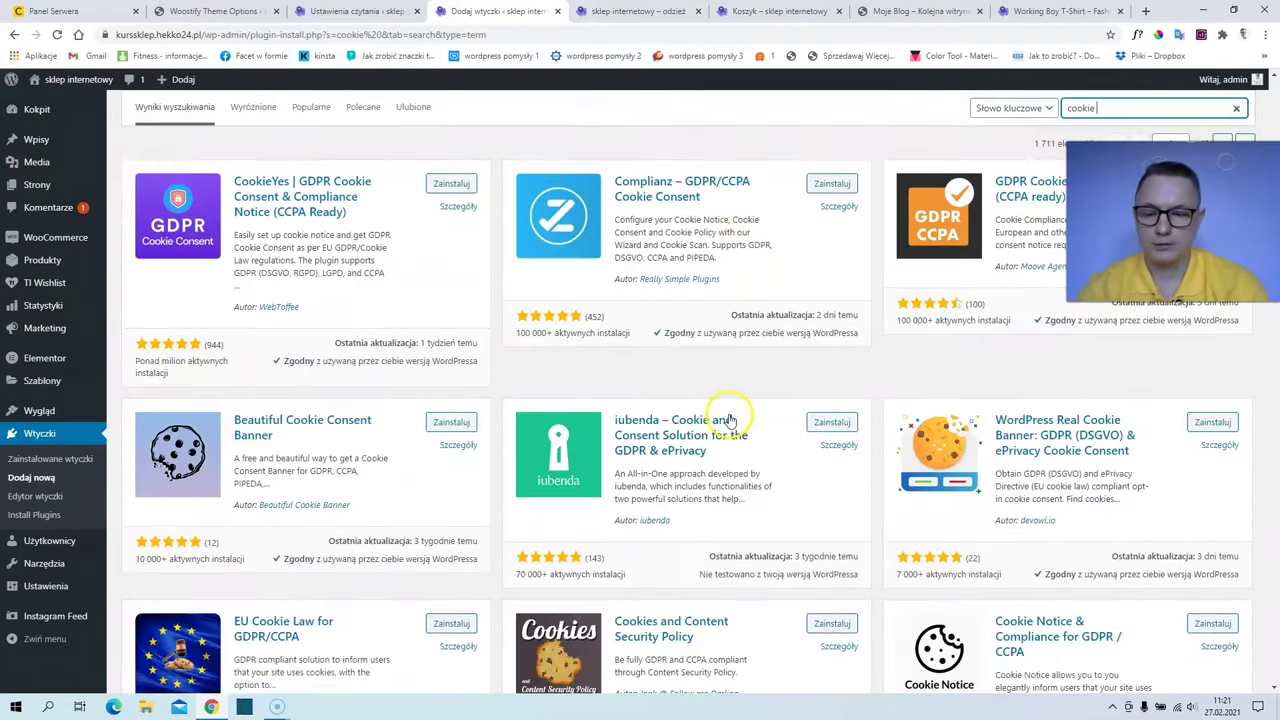
{"action": "scroll", "coordinate": [726, 424], "scroll_direction": "down", "scroll_amount": 2}
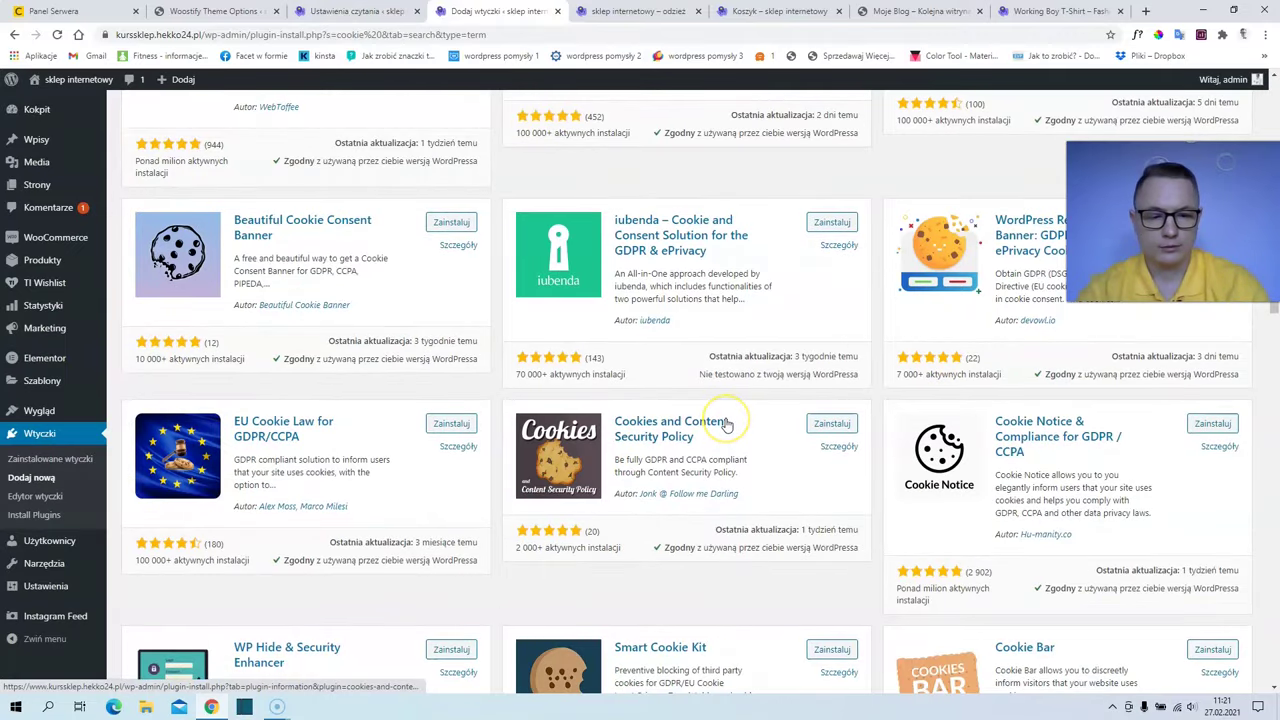
{"action": "left_click", "coordinate": [1213, 426]}
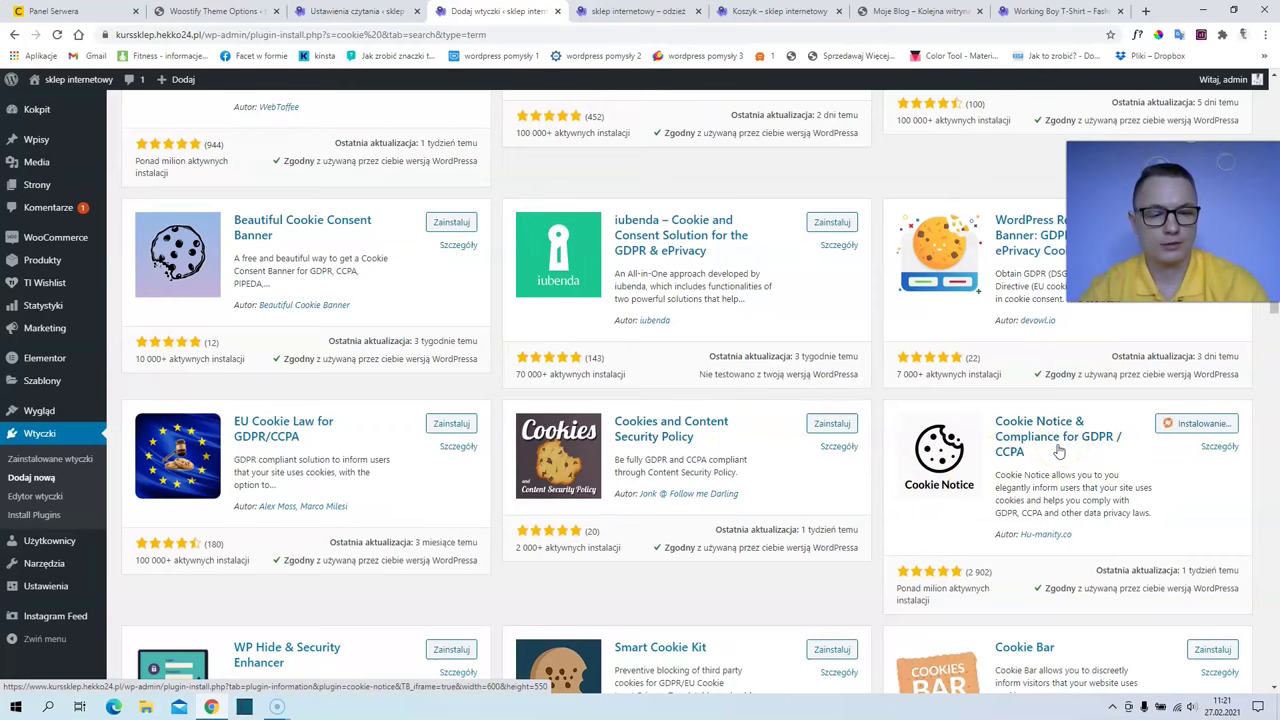
{"action": "left_click", "coordinate": [1213, 426]}
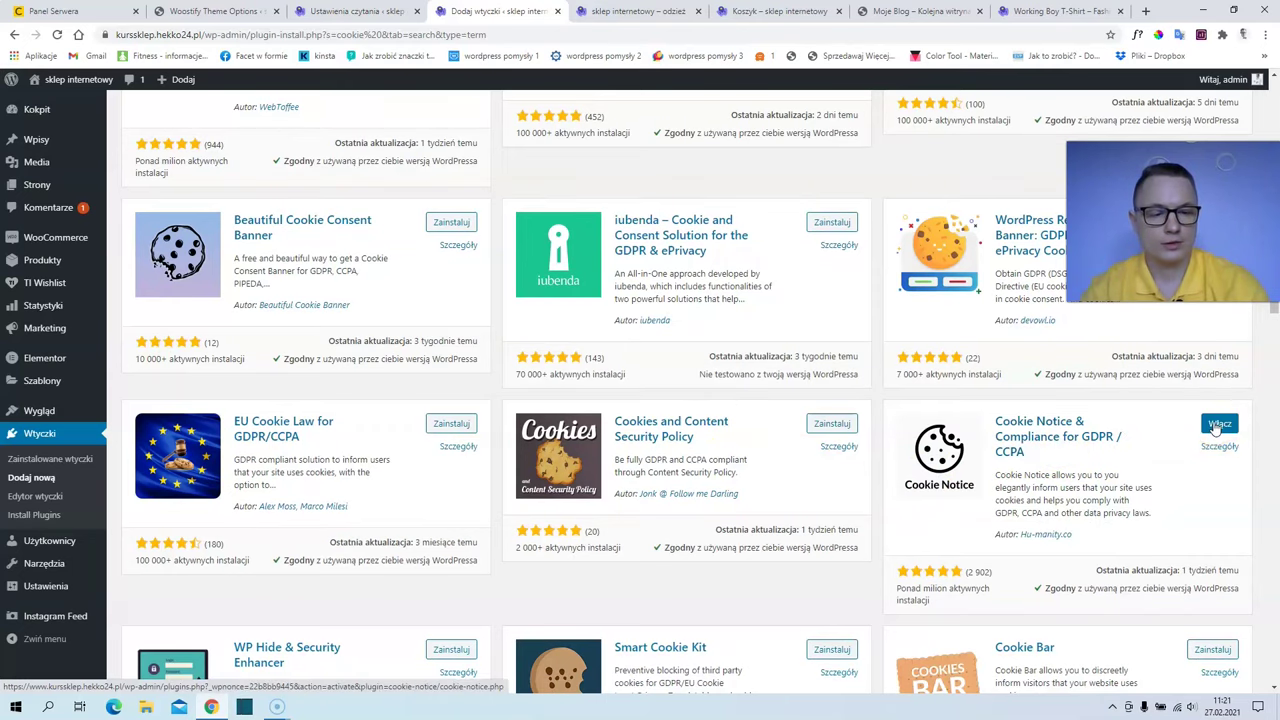
{"action": "left_click", "coordinate": [849, 412]}
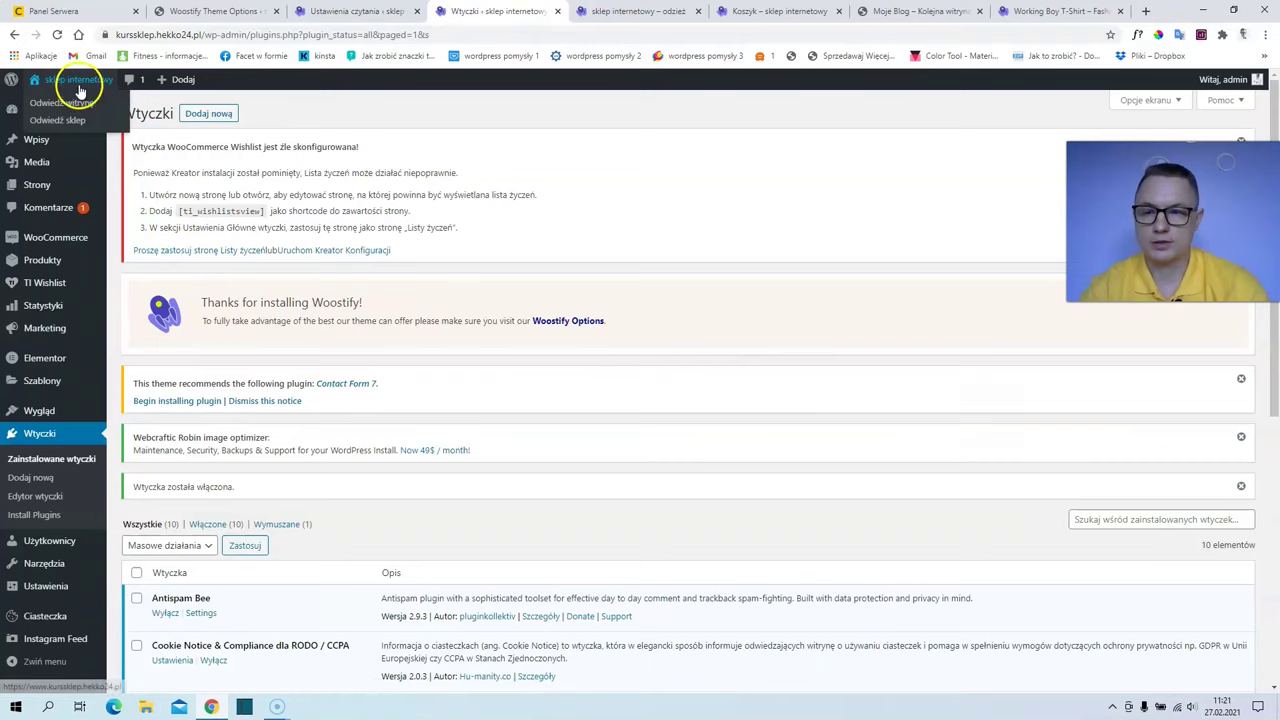
Check the cookie notice on the store's front page, and review the installed plugins in the dashboard.
{"action": "left_click", "coordinate": [79, 87]}
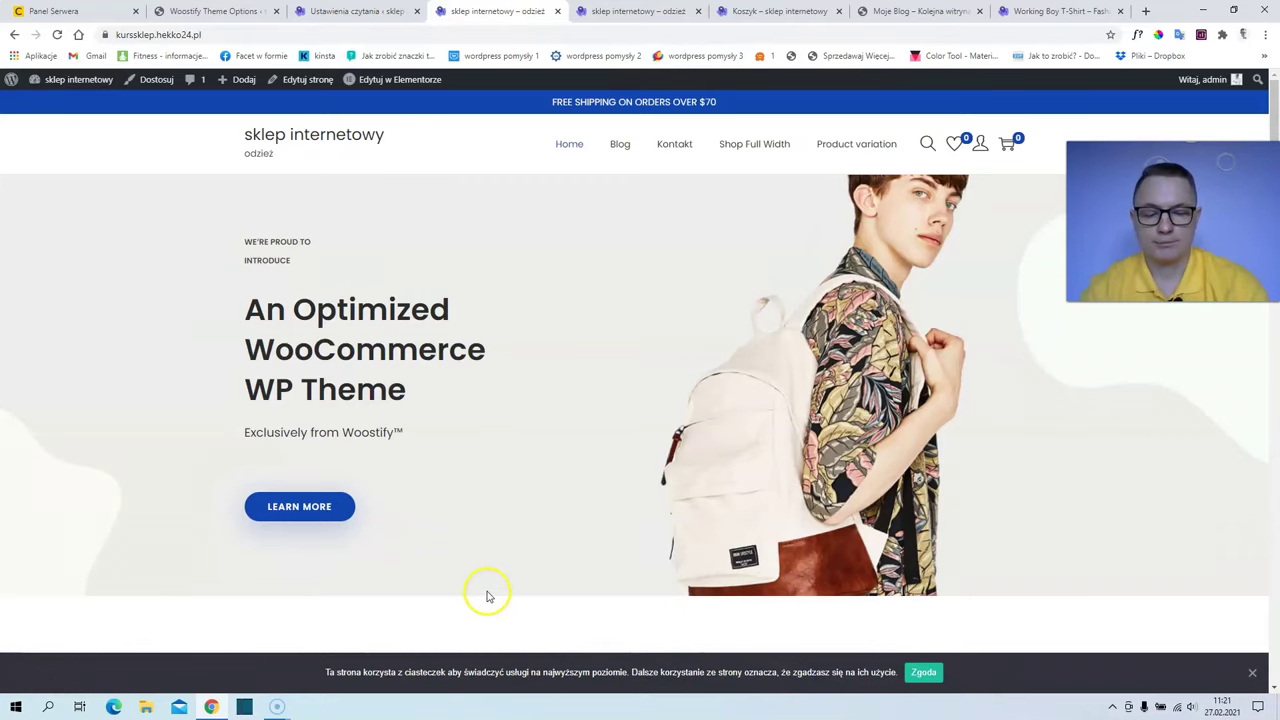
{"action": "mouse_move", "coordinate": [80, 79]}
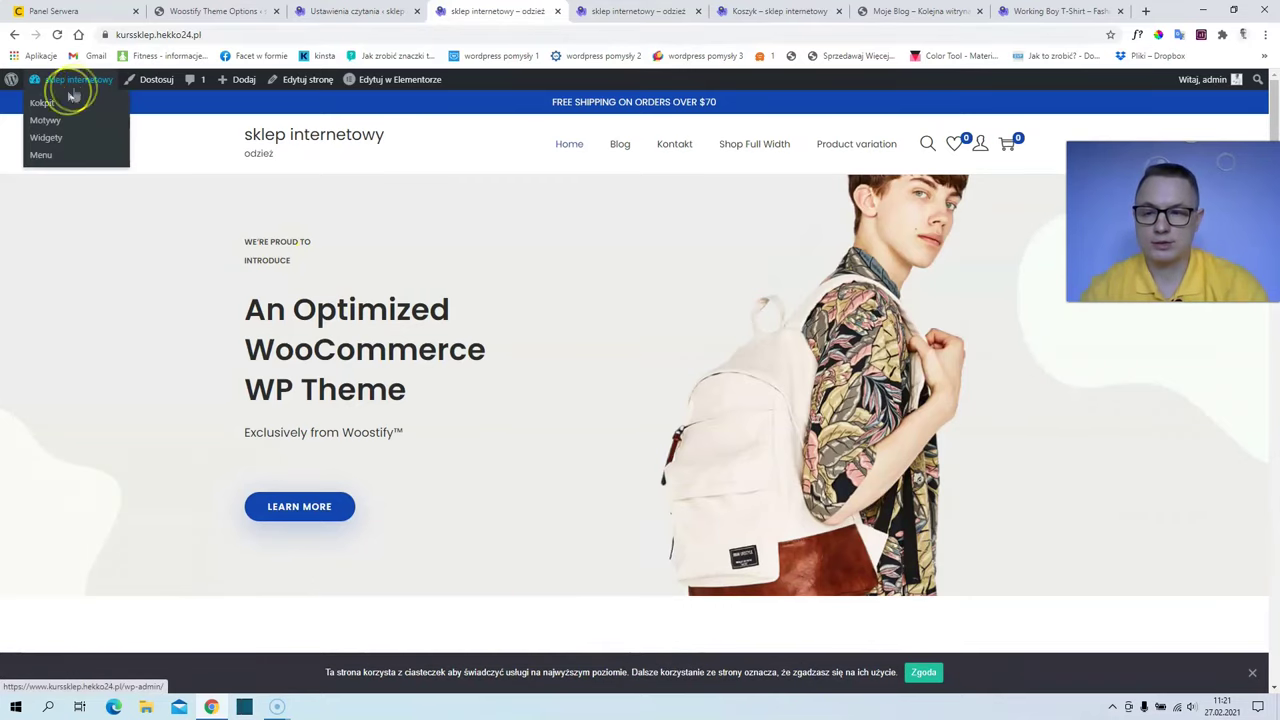
{"action": "left_click", "coordinate": [59, 105]}
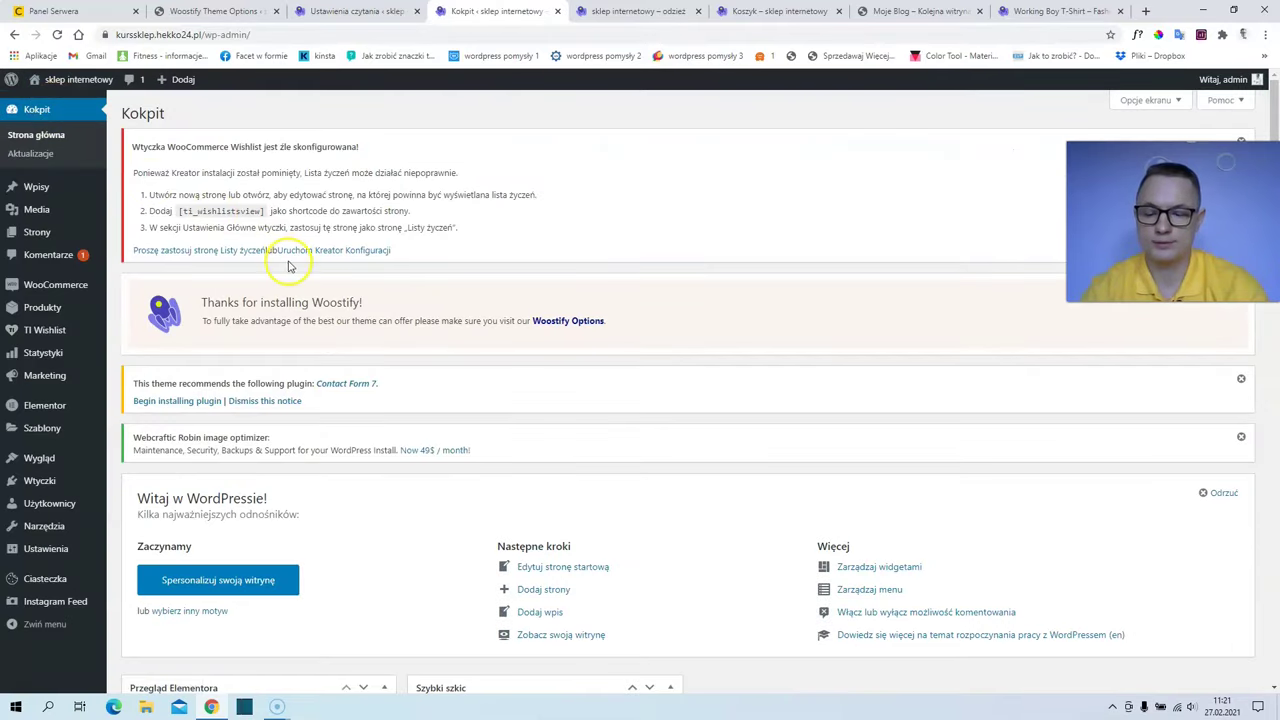
{"action": "mouse_move", "coordinate": [40, 481]}
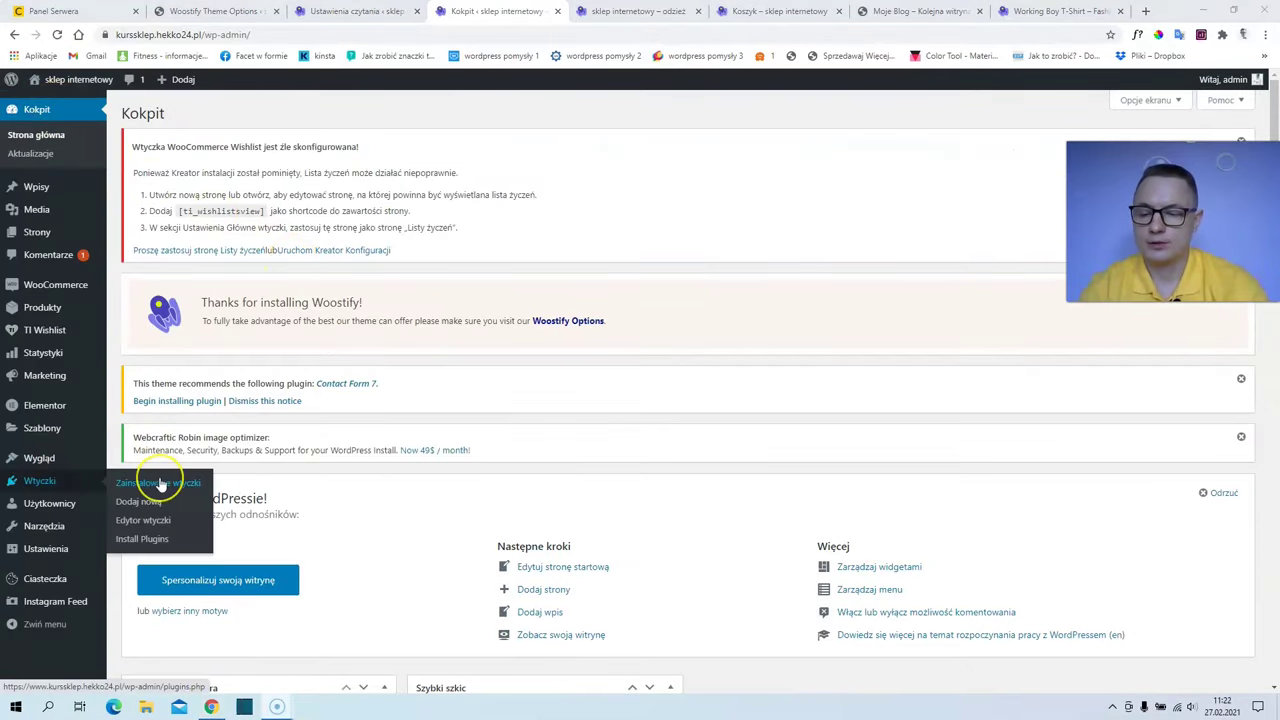
{"action": "left_click", "coordinate": [159, 484]}
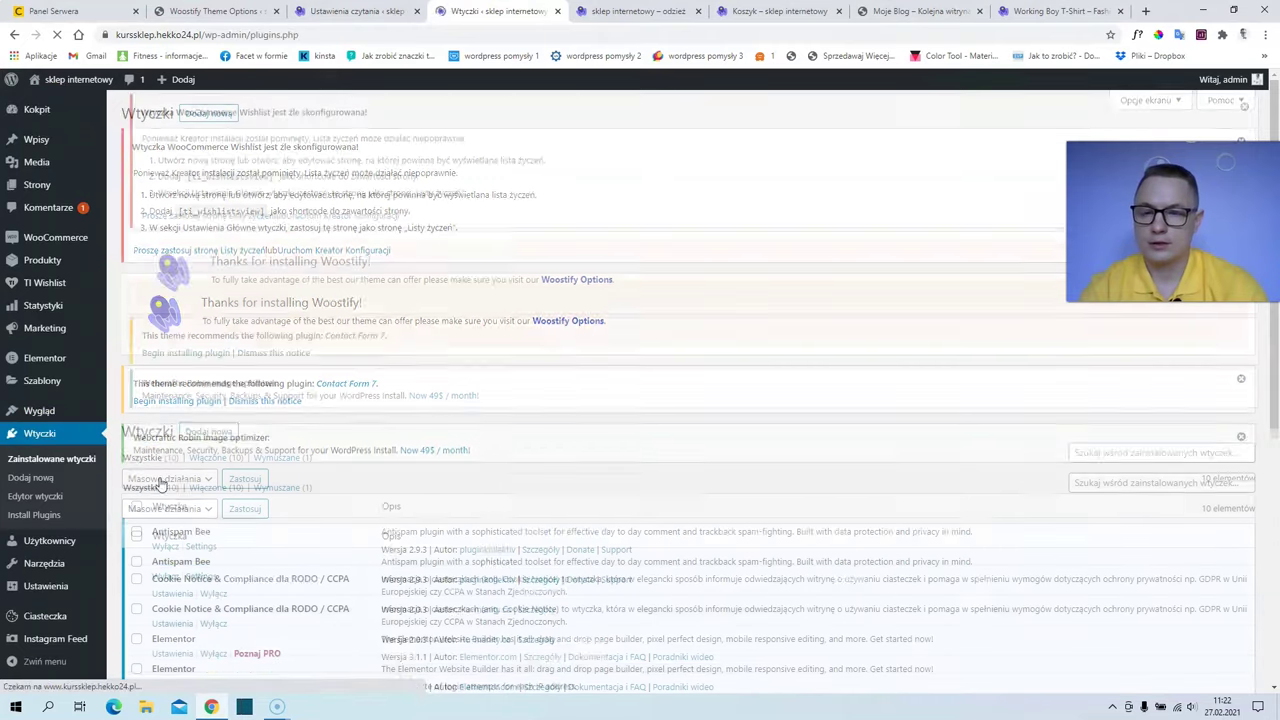
{"action": "scroll", "coordinate": [160, 481], "scroll_direction": "down", "scroll_amount": 2}
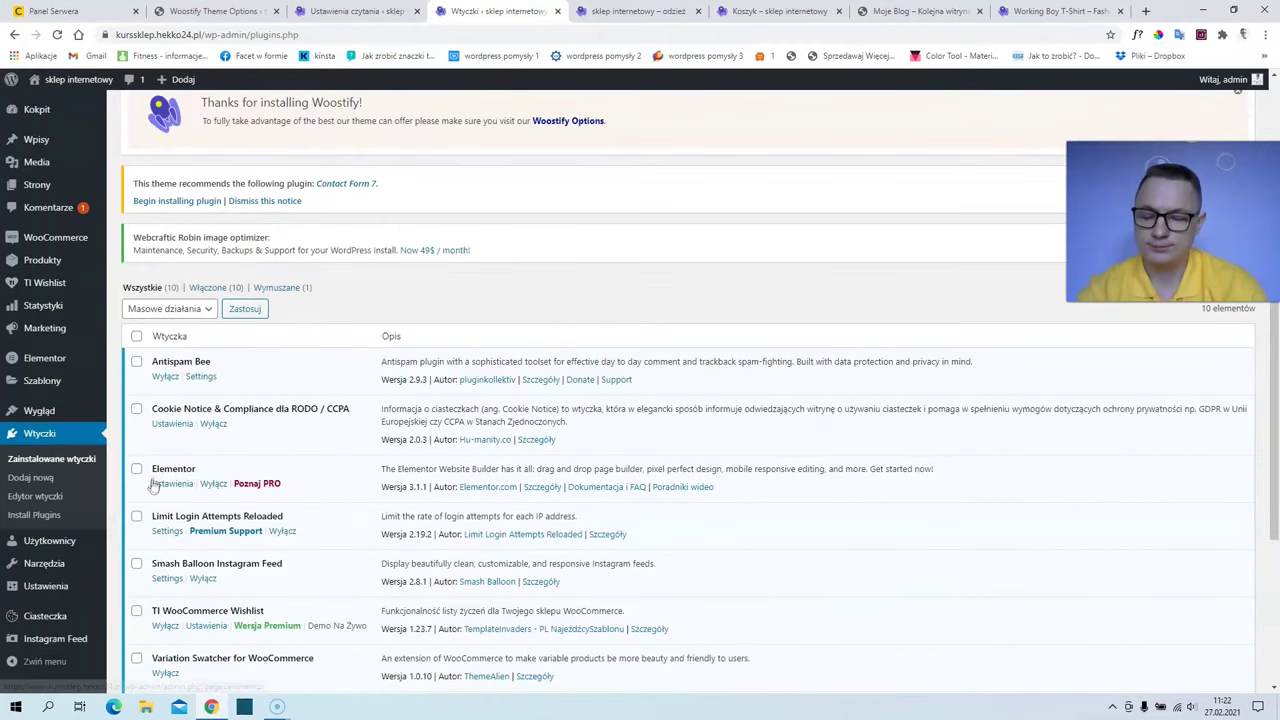
{"action": "scroll", "coordinate": [160, 480], "scroll_direction": "up", "scroll_amount": 2}
{"action": "scroll", "coordinate": [160, 488], "scroll_direction": "down", "scroll_amount": 2}
{"action": "scroll", "coordinate": [157, 490], "scroll_direction": "down", "scroll_amount": 2}
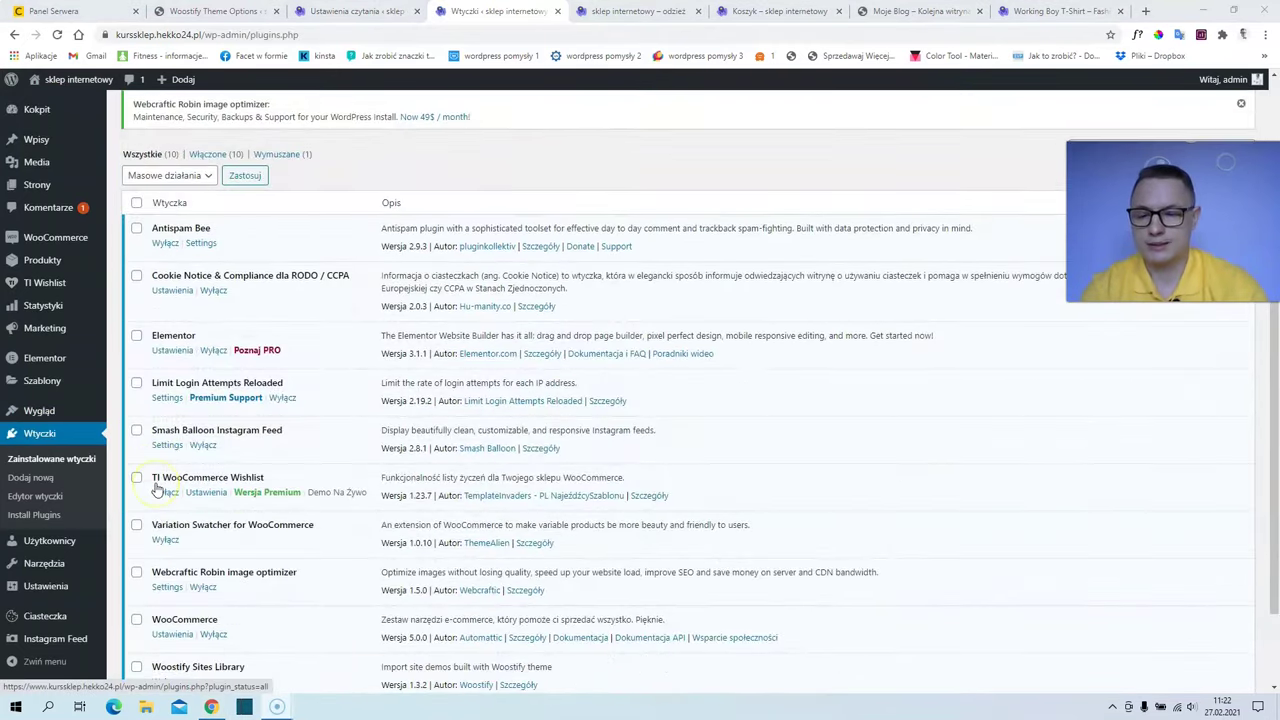
{"action": "scroll", "coordinate": [157, 490], "scroll_direction": "up", "scroll_amount": 4}
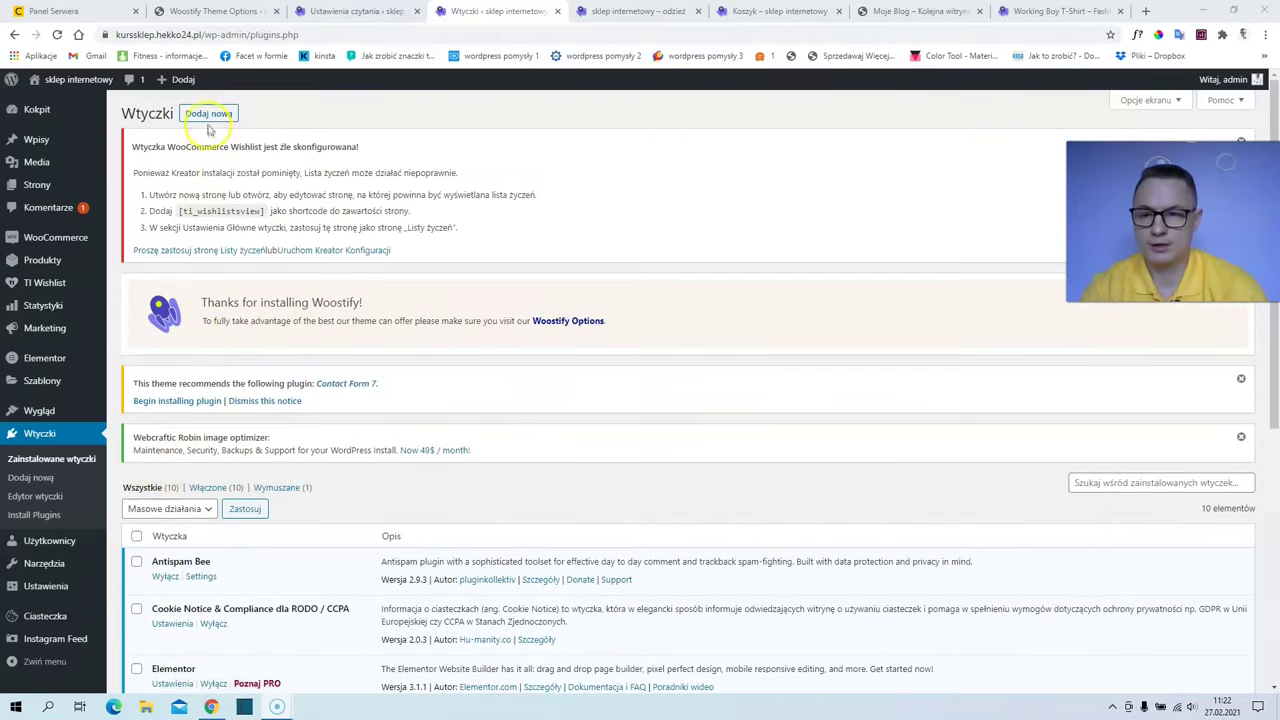
Search the plugin directory for ithemes security, and install and activate iThemes Security (formerly Better WP Security).
{"action": "left_click", "coordinate": [208, 113]}
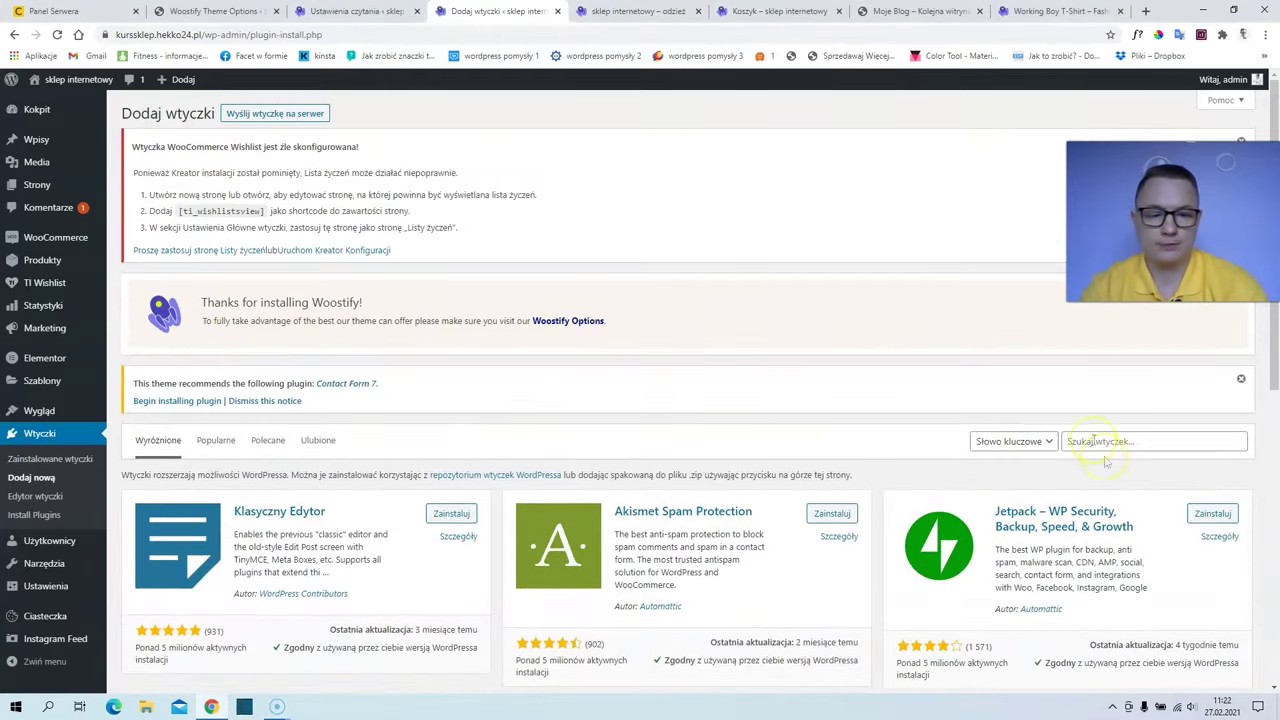
{"action": "left_click", "coordinate": [1092, 440]}
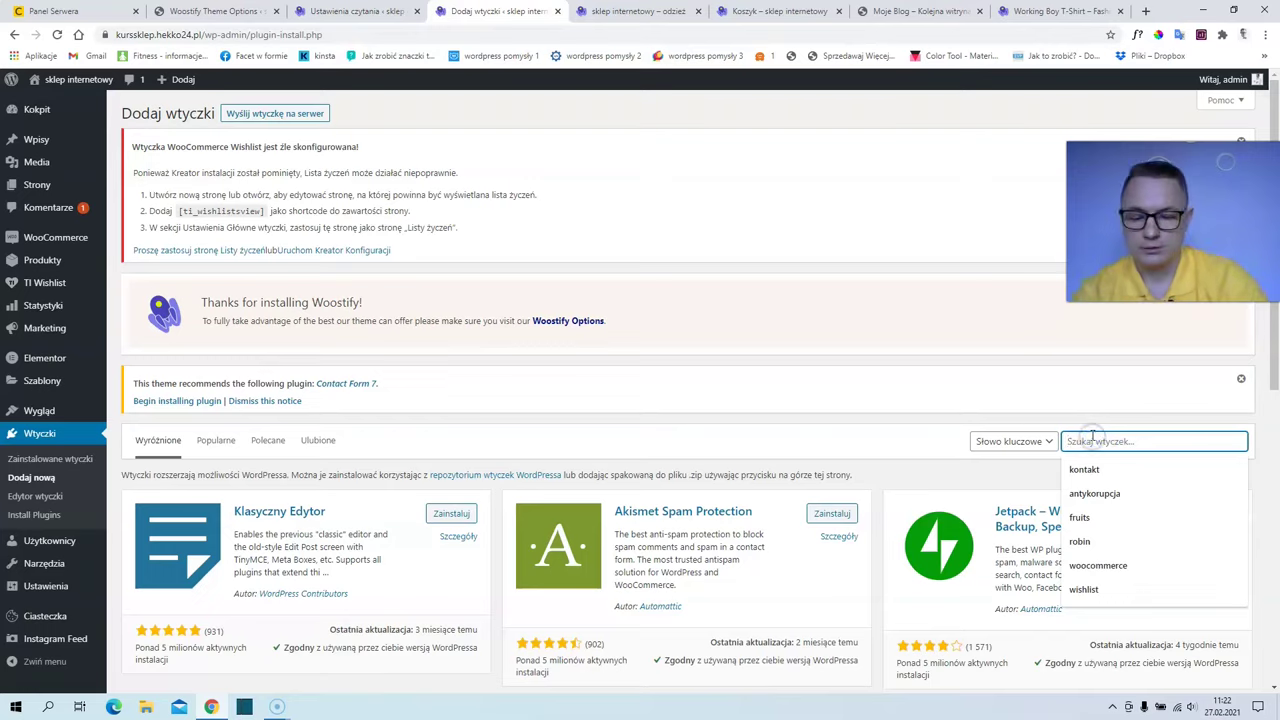
{"action": "type", "text": "ithemes"}
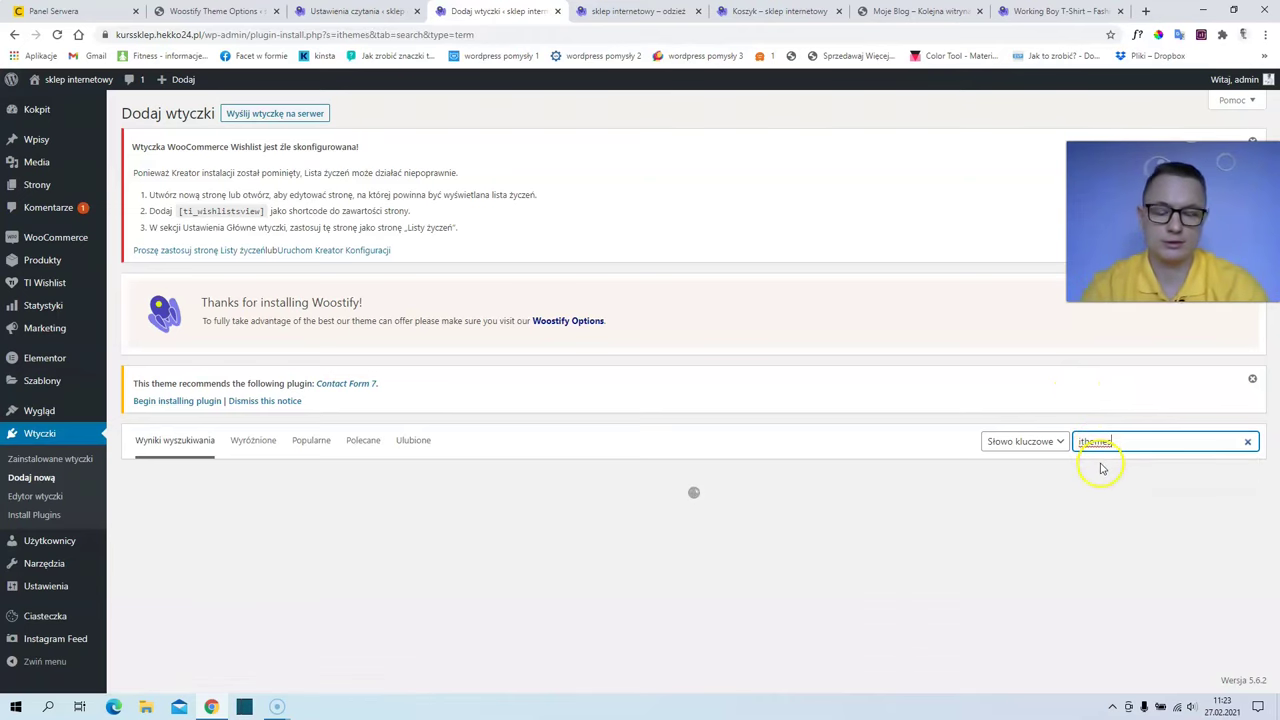
{"action": "key", "text": "Down"}
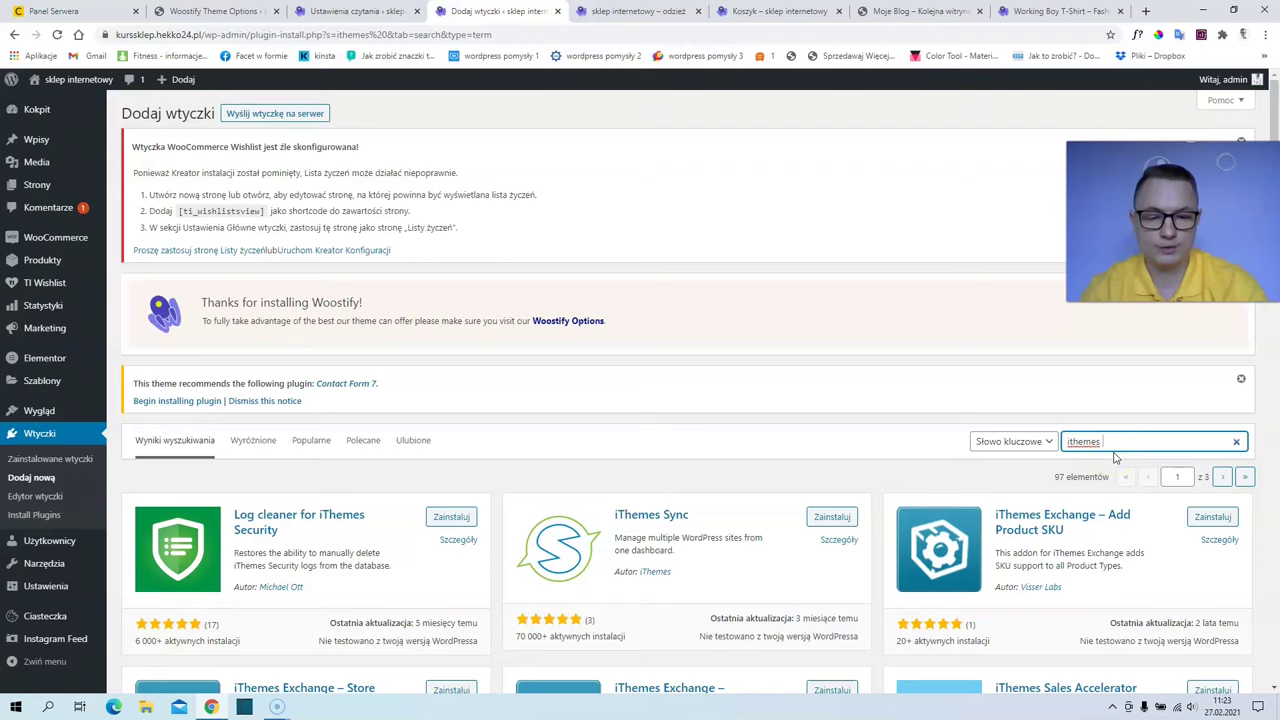
{"action": "scroll", "coordinate": [855, 478], "scroll_direction": "down", "scroll_amount": 3}
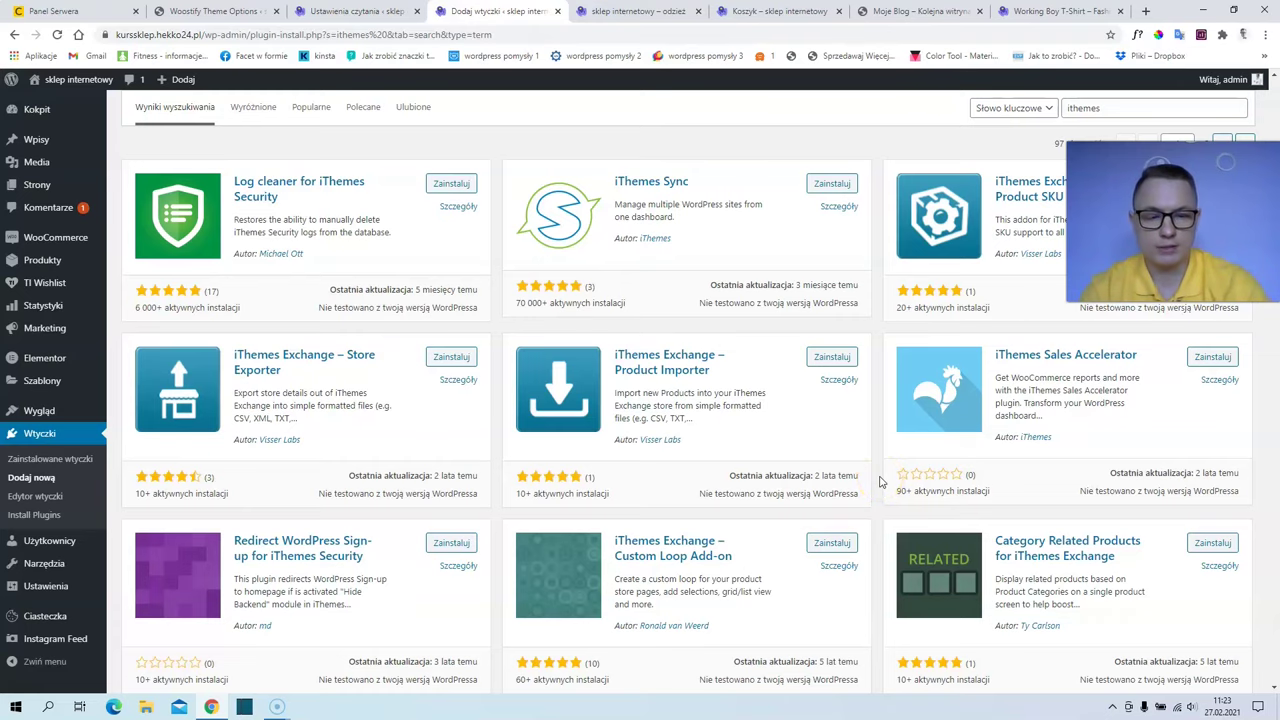
{"action": "scroll", "coordinate": [880, 482], "scroll_direction": "up", "scroll_amount": 2}
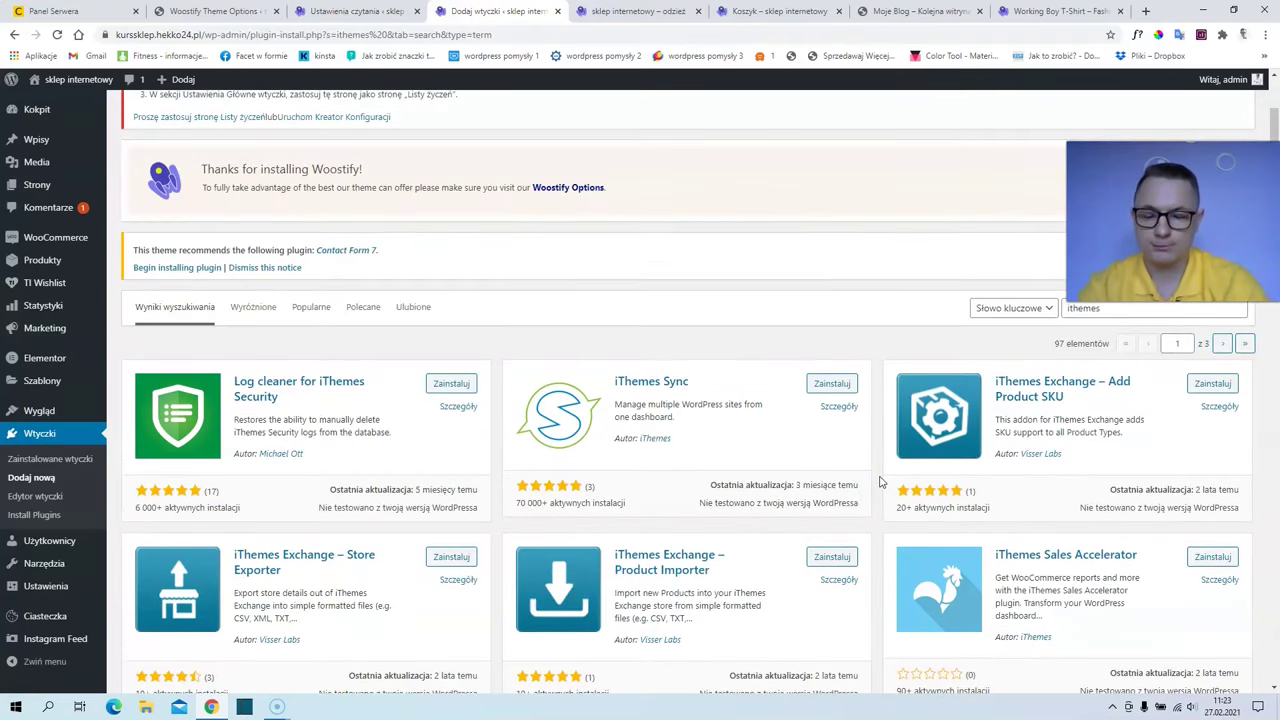
{"action": "type", "text": "security"}
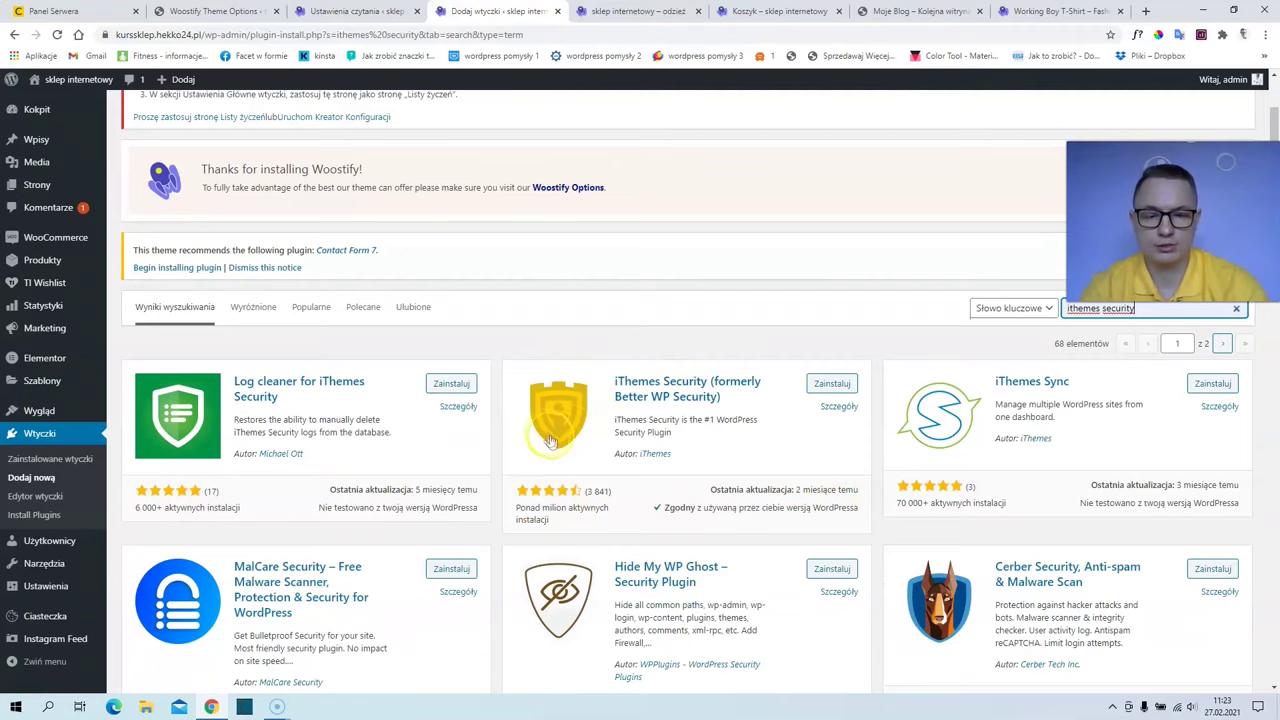
{"action": "left_click", "coordinate": [830, 385]}
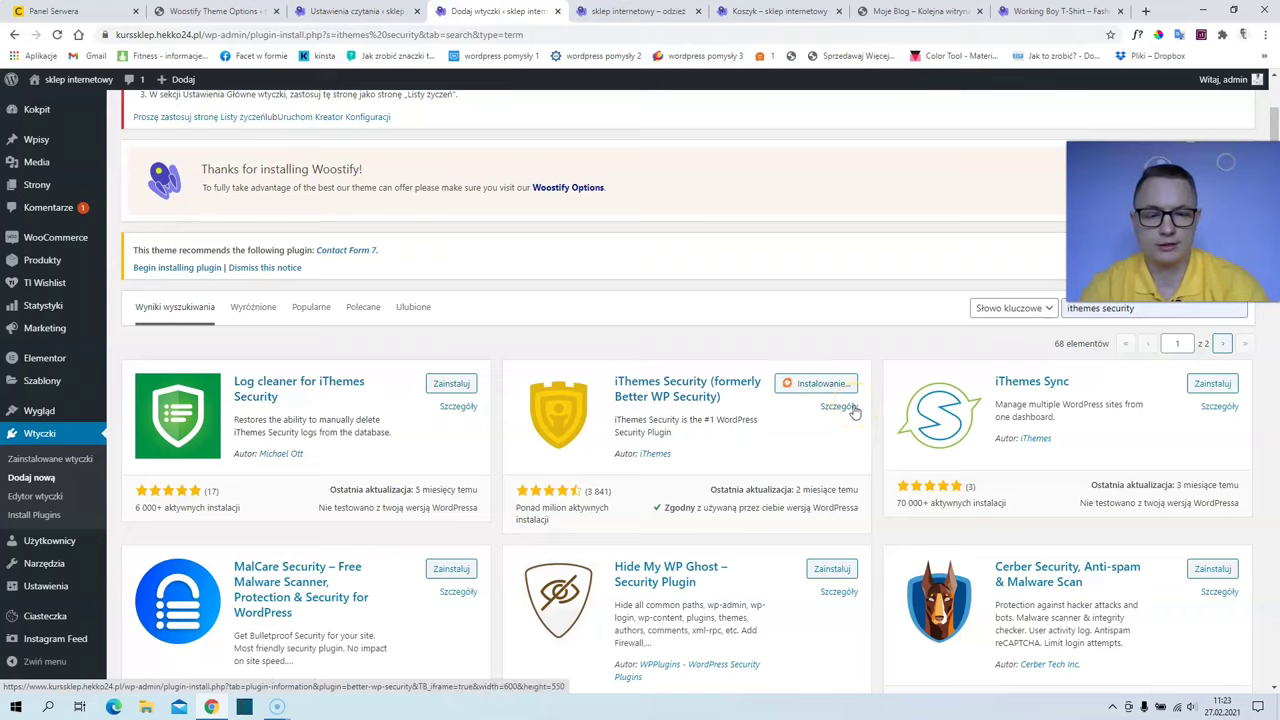
{"action": "left_click", "coordinate": [852, 410]}
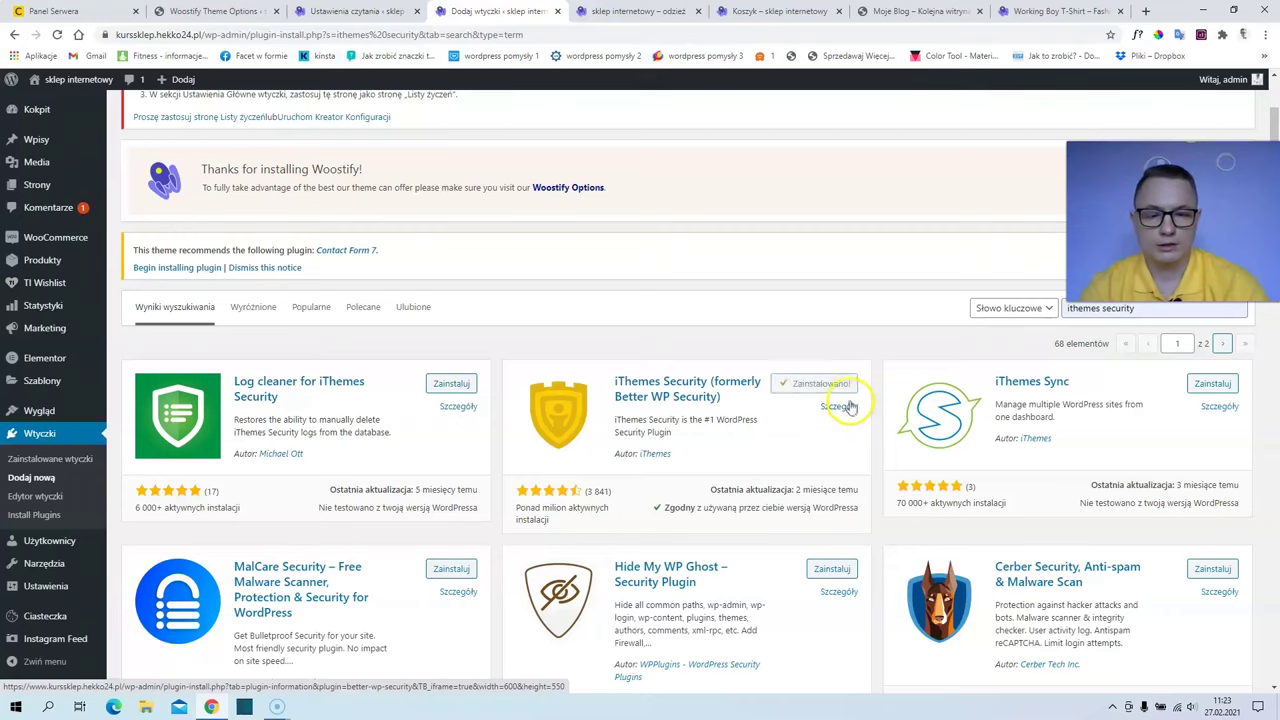
{"action": "left_click", "coordinate": [840, 388]}
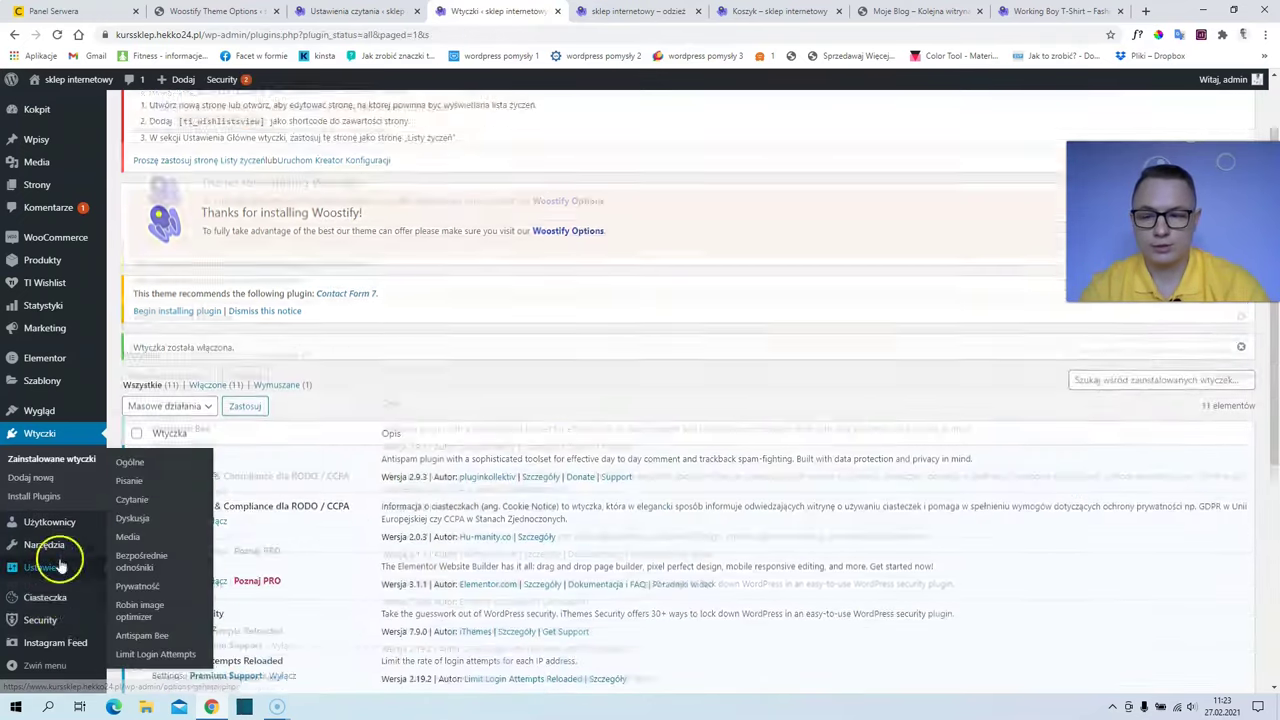
Open iThemes Security's Security Check and secure the site with the recommended modules.
{"action": "mouse_move", "coordinate": [45, 612]}
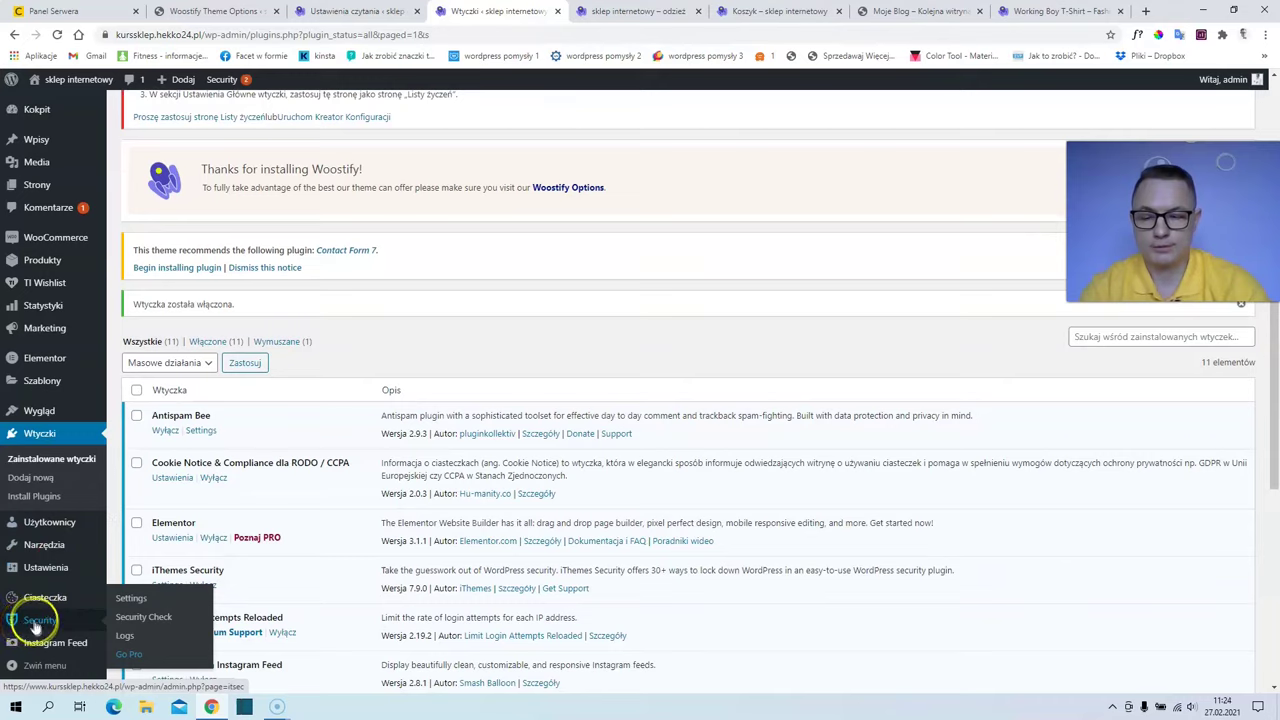
{"action": "left_click", "coordinate": [126, 622]}
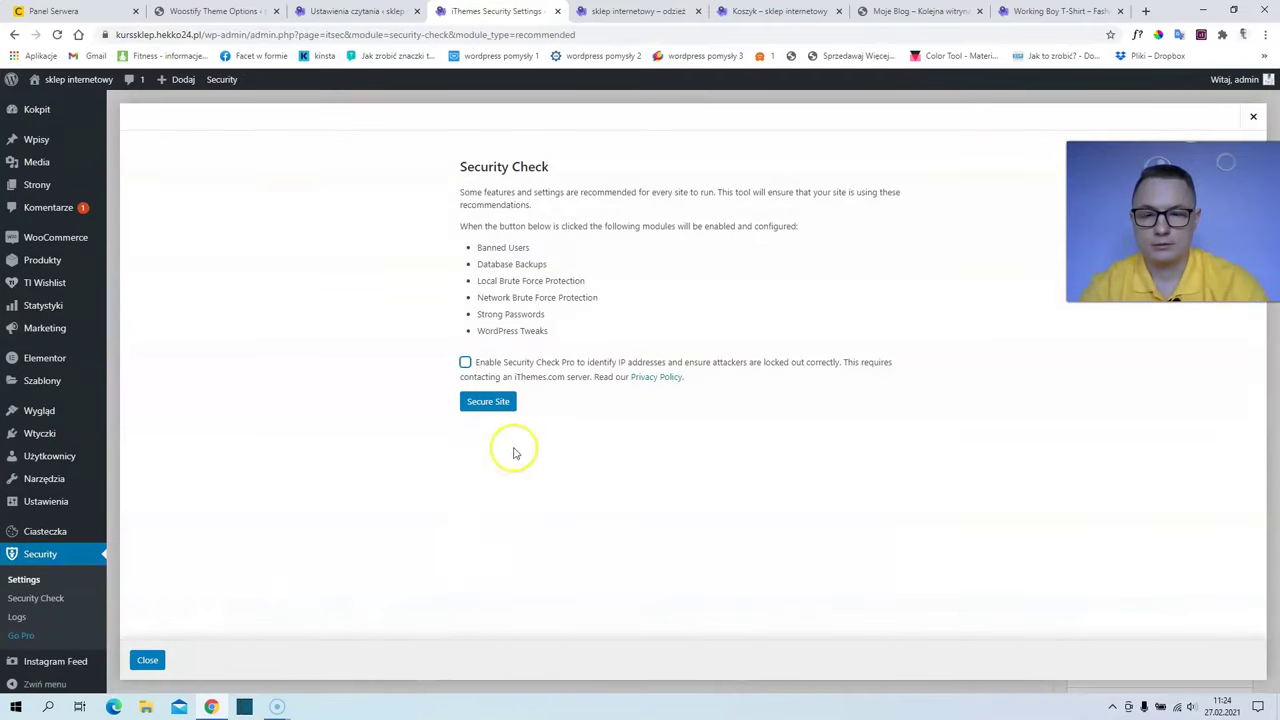
{"action": "left_click", "coordinate": [491, 403]}
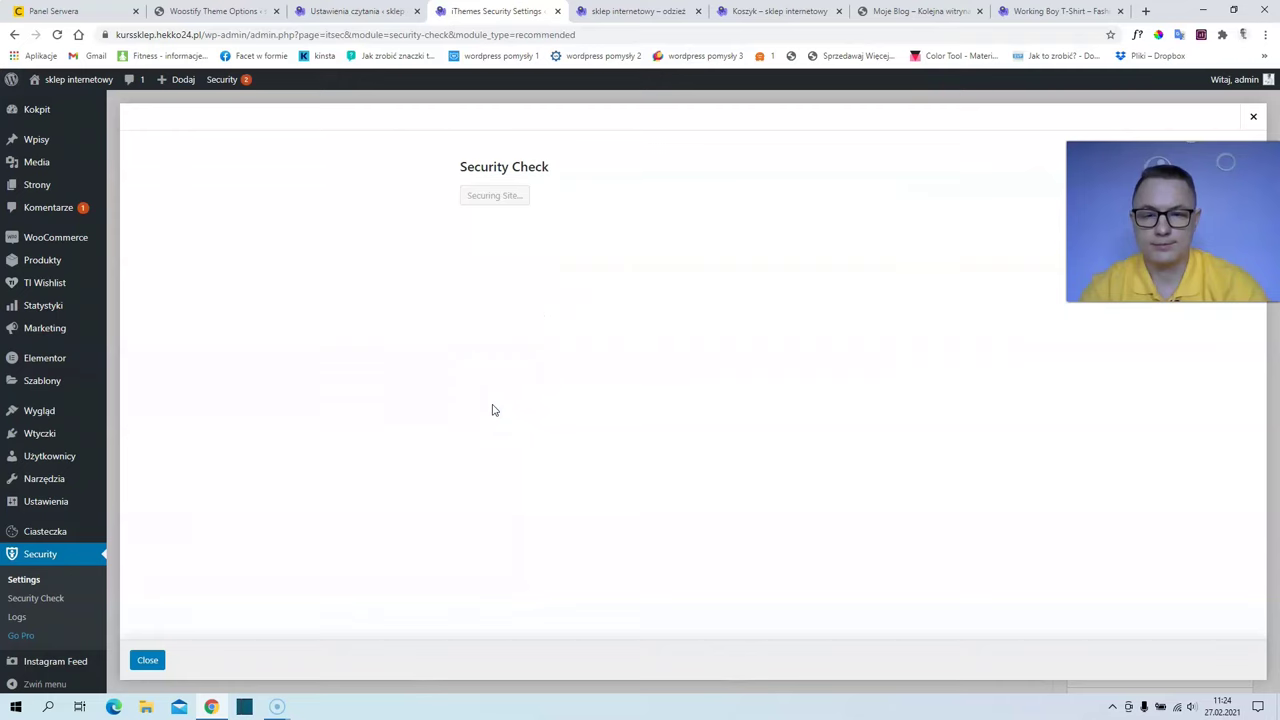
Redirect HTTP requests to HTTPS, activate Network Brute Force Protection, and close the Security Check.
{"action": "left_click", "coordinate": [520, 247]}
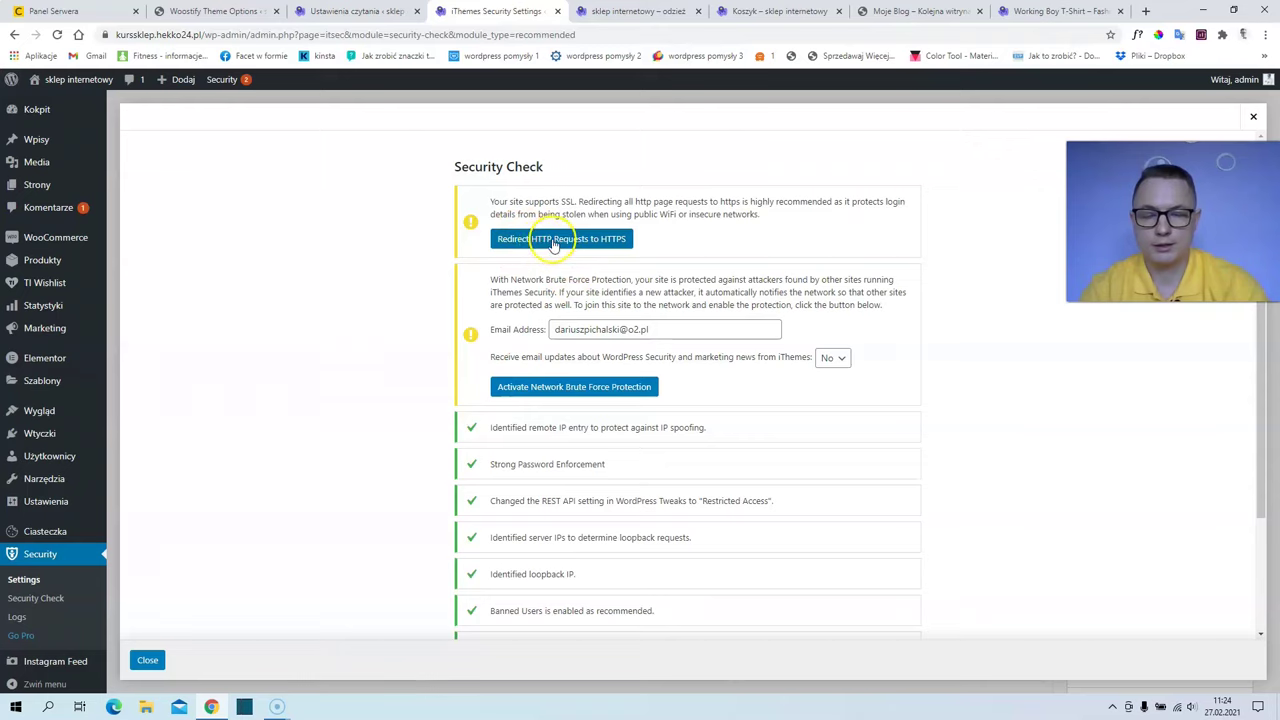
{"action": "left_click", "coordinate": [553, 243]}
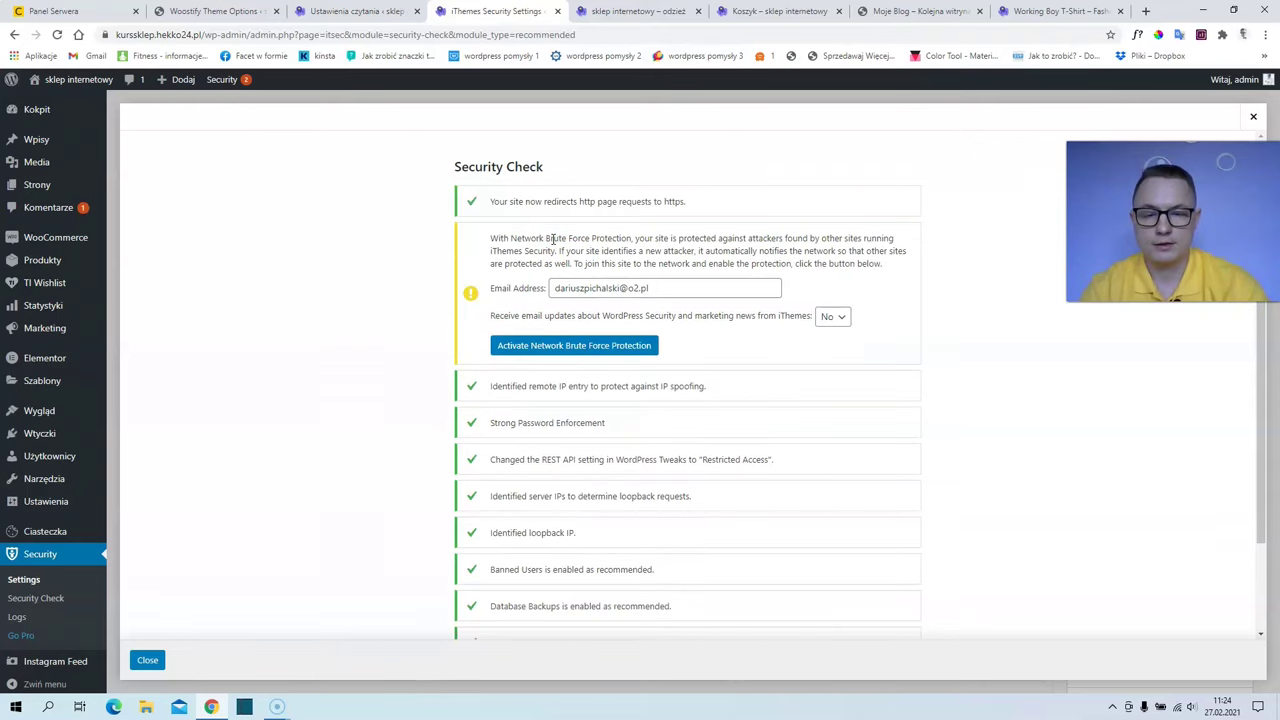
{"action": "left_click", "coordinate": [516, 347]}
{"action": "left_click", "coordinate": [540, 347]}
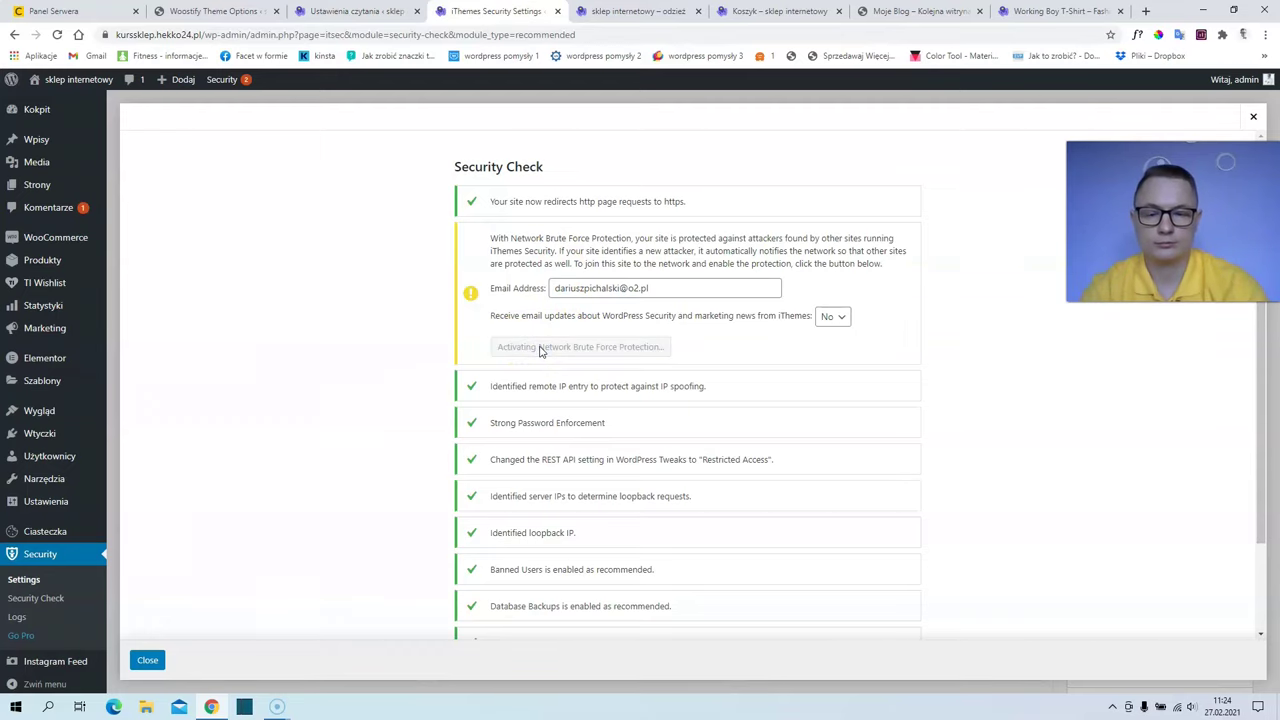
{"action": "left_click", "coordinate": [148, 661]}
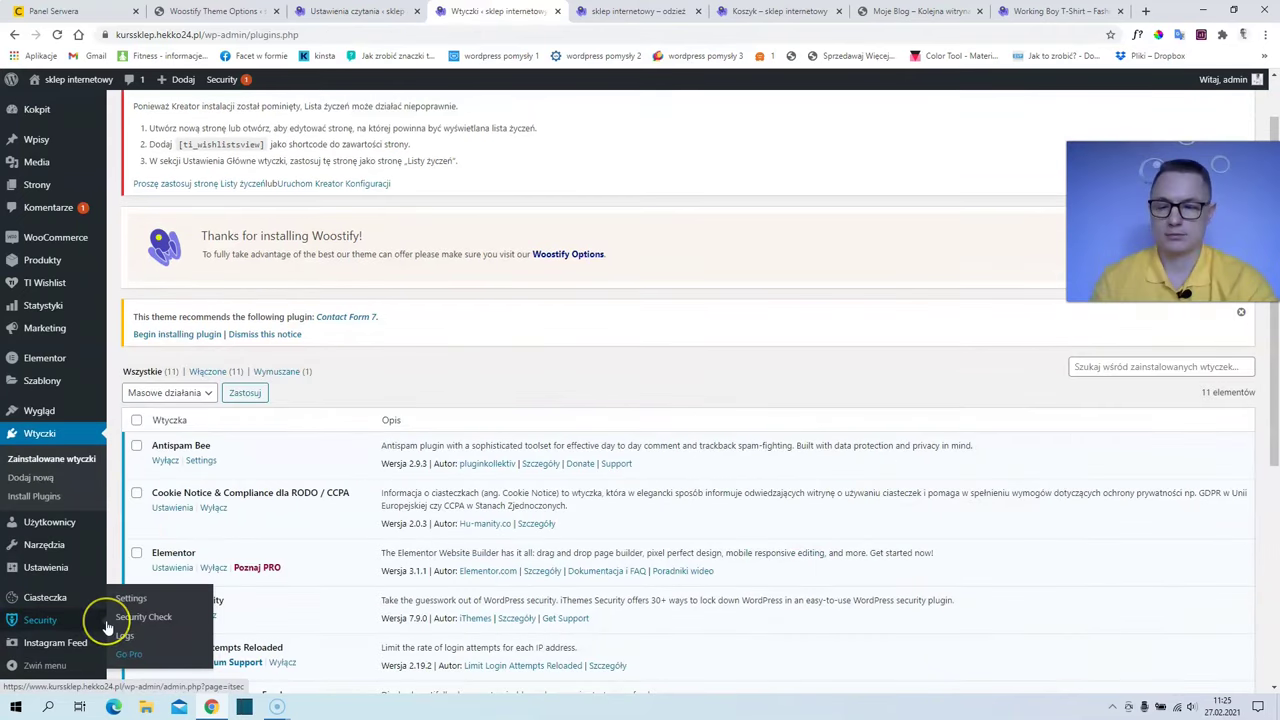
Review the installed plugins list with iThemes Security included.
{"action": "scroll", "coordinate": [103, 620], "scroll_direction": "down", "scroll_amount": 1}
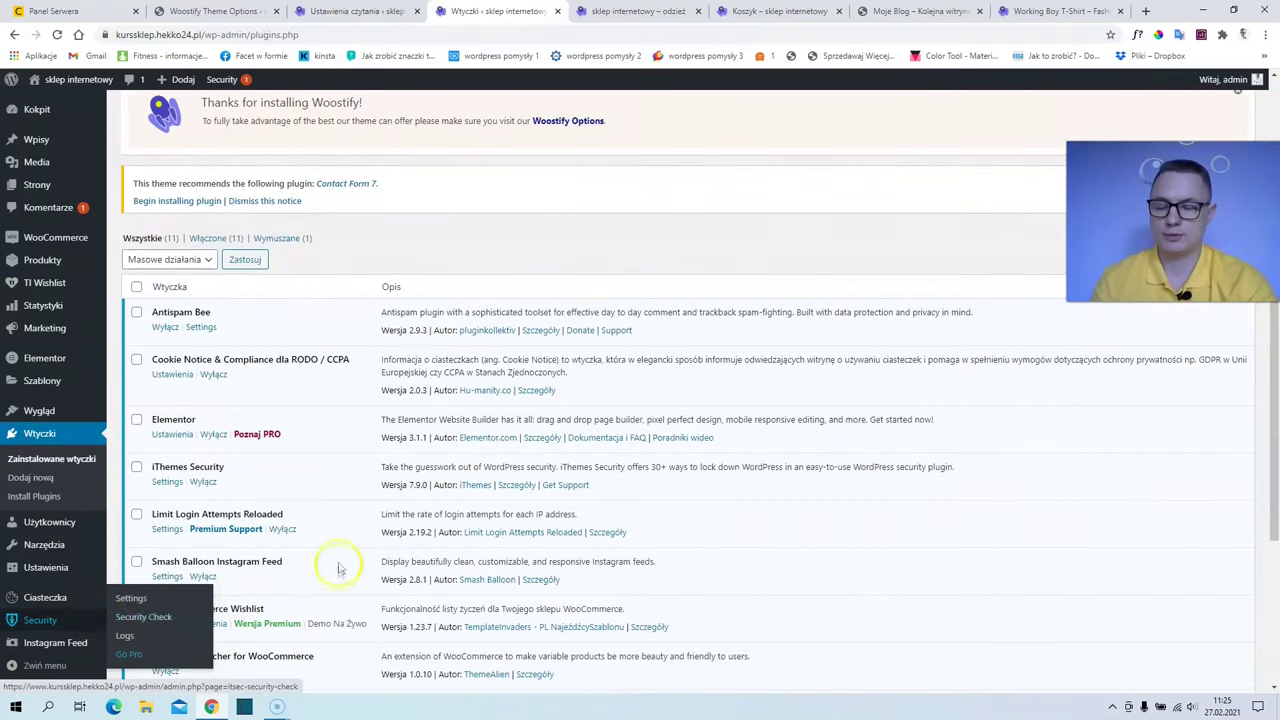